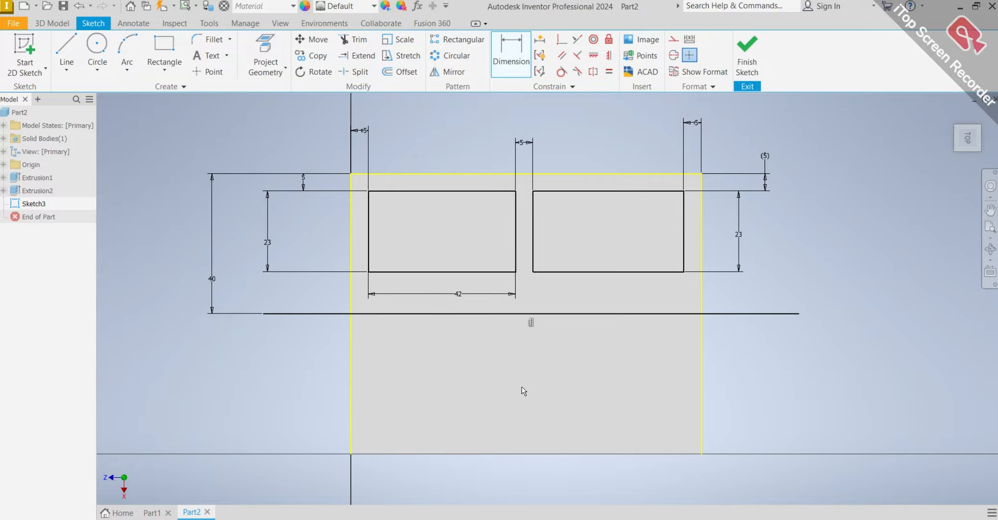
# Mirror the two sketched rectangles about the horizontal centre line to the other half of the block's face.
pyautogui.click(448, 71)
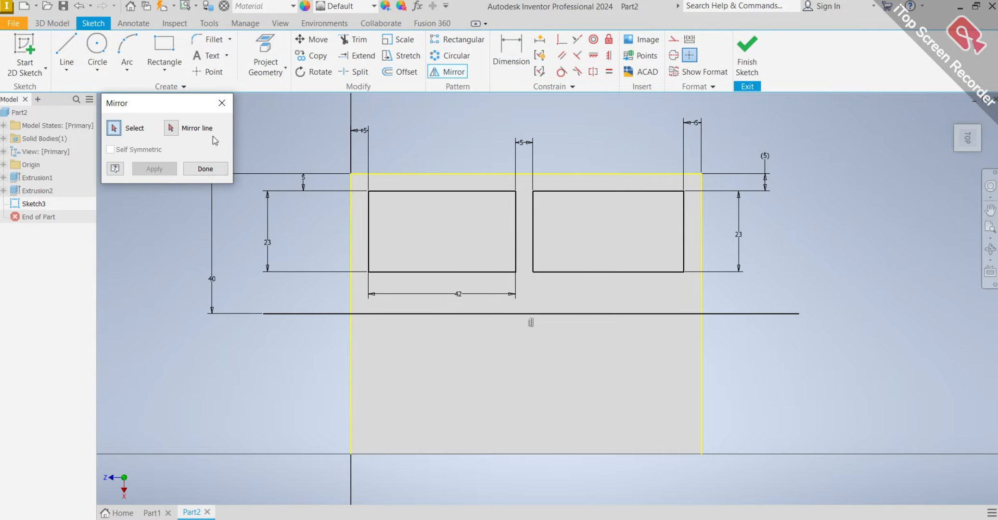
pyautogui.click(172, 129)
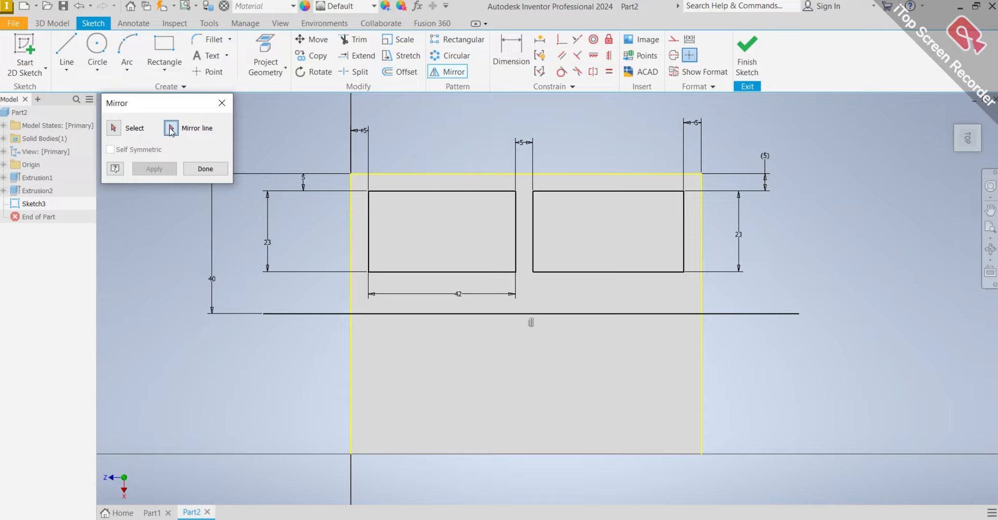
pyautogui.click(300, 313)
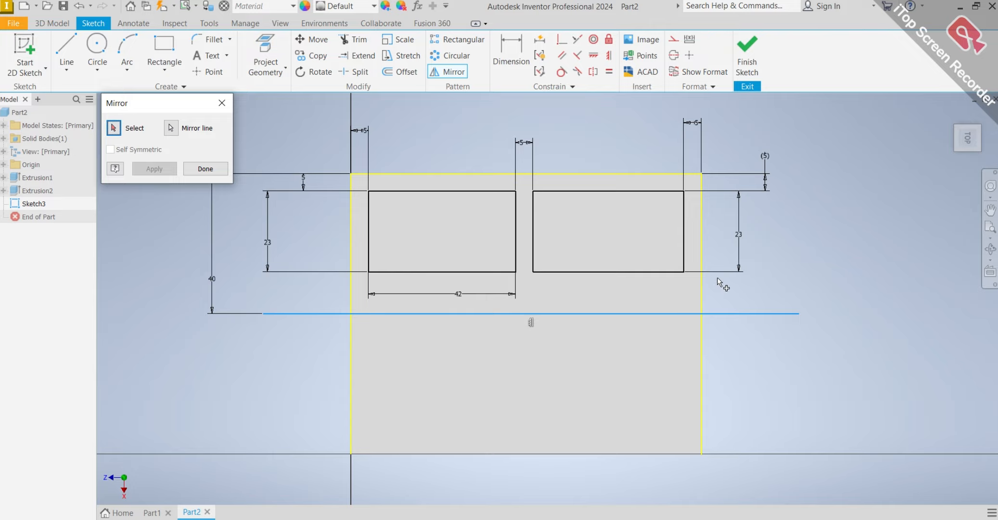
pyautogui.moveTo(726, 292); pyautogui.dragTo(356, 180)
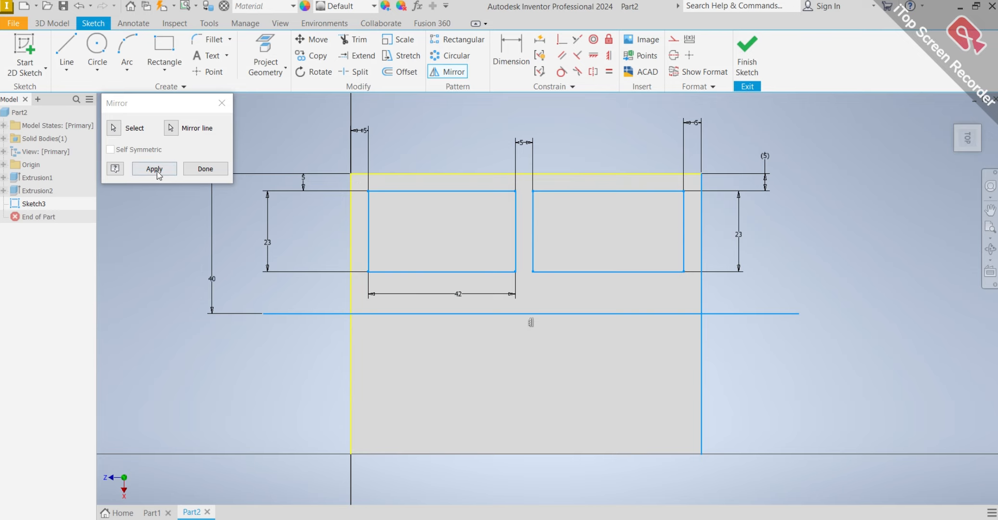
pyautogui.click(156, 169)
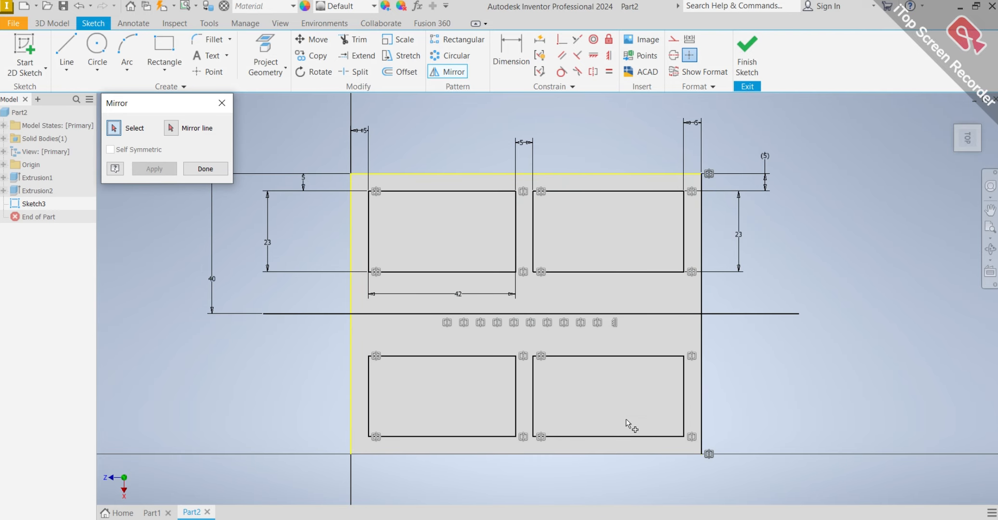
pyautogui.click(219, 174)
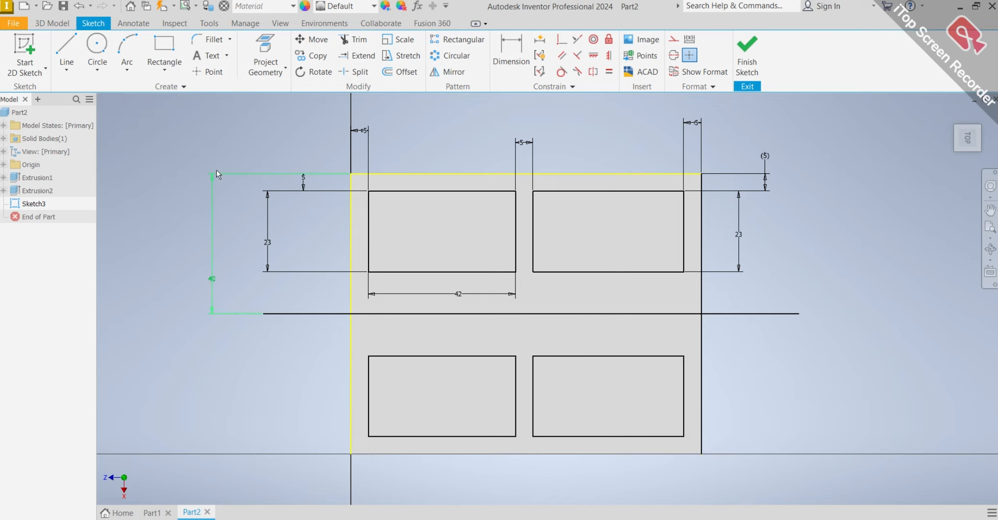
# Set up an Extrude of all four sketched rectangles as a cut into the block.
pyautogui.click(67, 24)
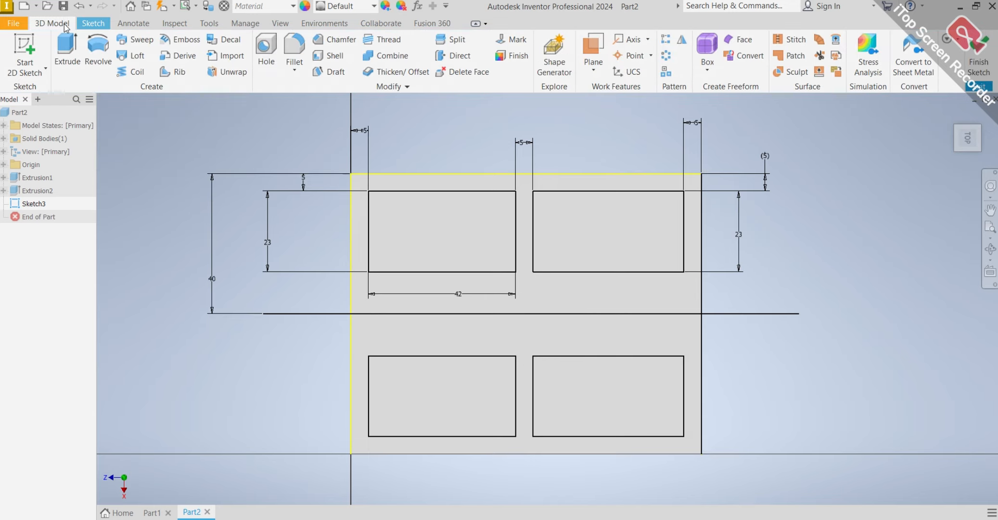
pyautogui.click(68, 47)
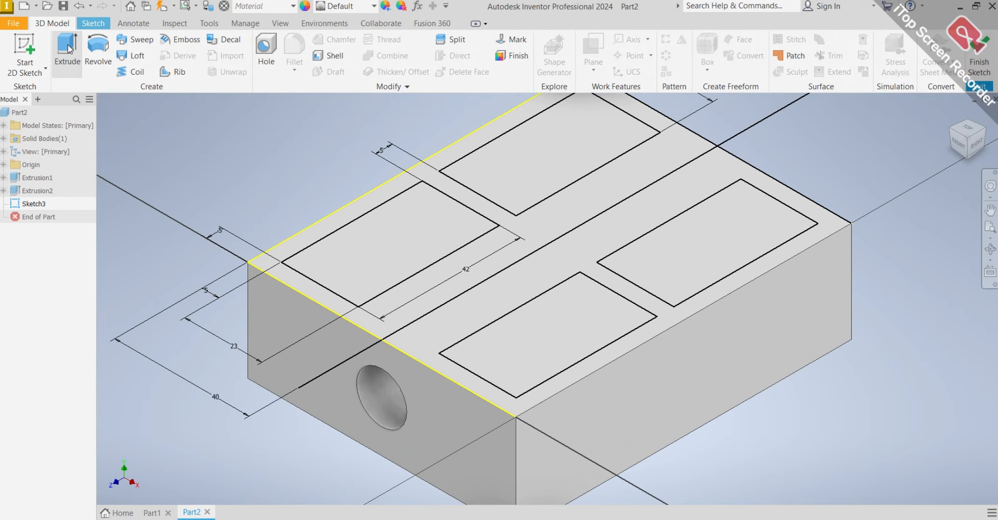
pyautogui.scroll(-3, 568, 229)
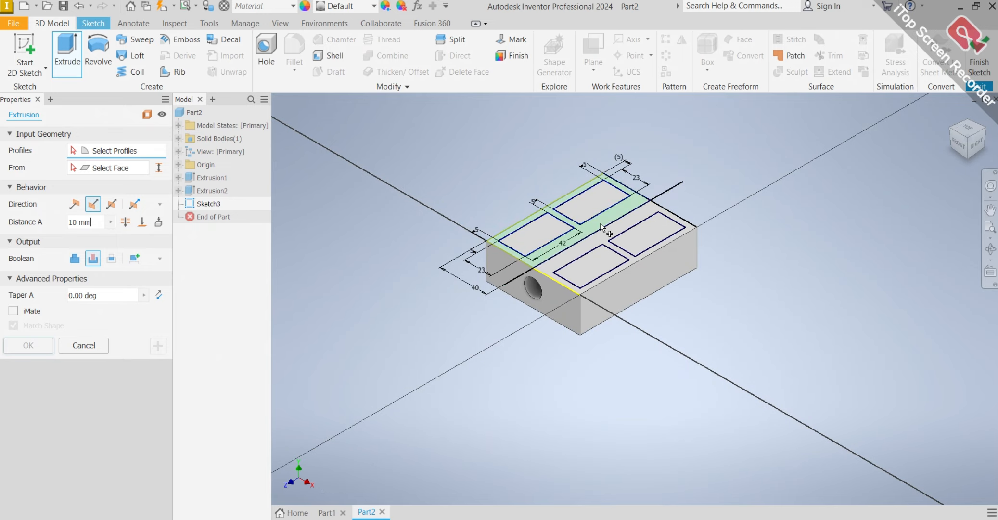
pyautogui.scroll(2, 669, 228)
pyautogui.click(660, 230)
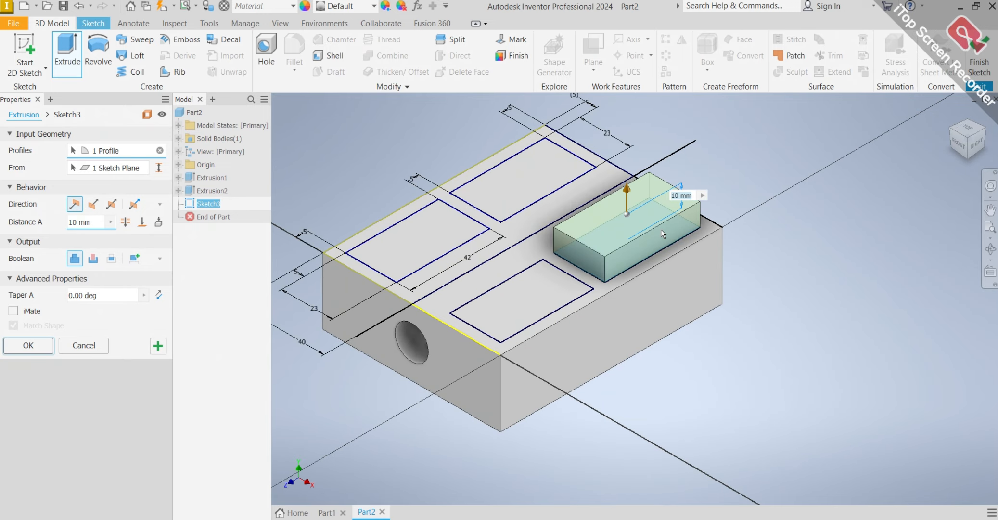
pyautogui.click(541, 294)
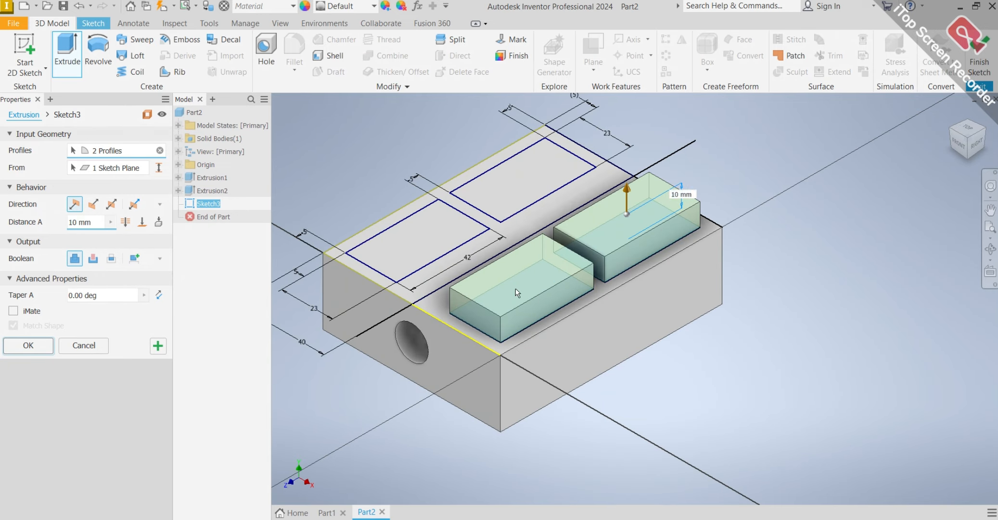
pyautogui.click(435, 244)
pyautogui.click(504, 184)
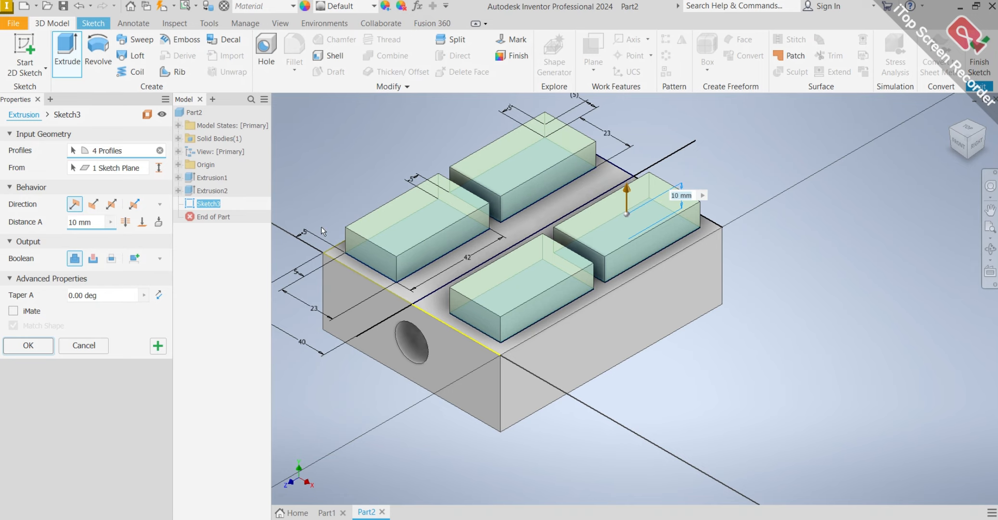
pyautogui.click(93, 259)
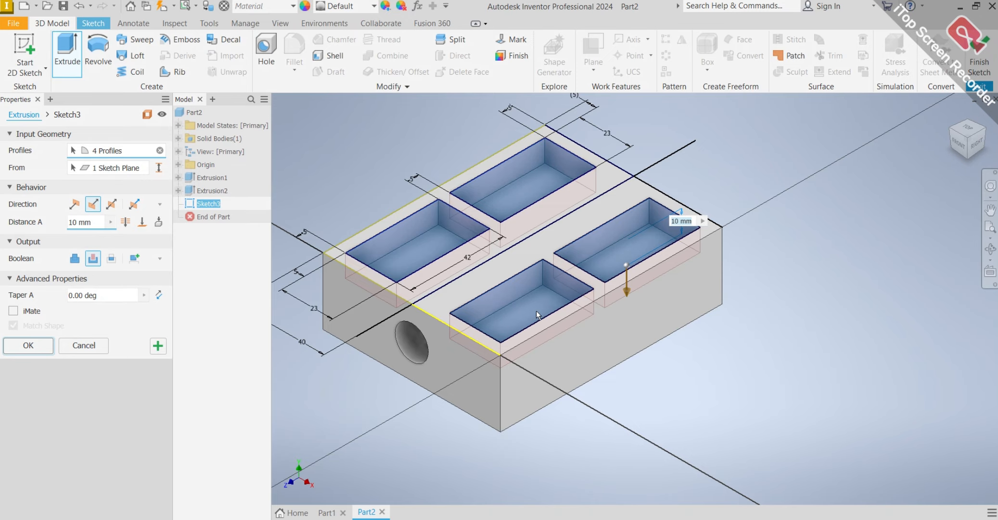
# Extend the four-pocket cut to the block's underside face and complete the extrusion.
pyautogui.moveTo(663, 375)
pyautogui.keyDown('shift'); pyautogui.mouseDown(button='middle')
pyautogui.moveTo(653, 393)
pyautogui.moveTo(655, 330)
pyautogui.mouseUp(button='middle'); pyautogui.keyUp('shift')
pyautogui.click(142, 222)
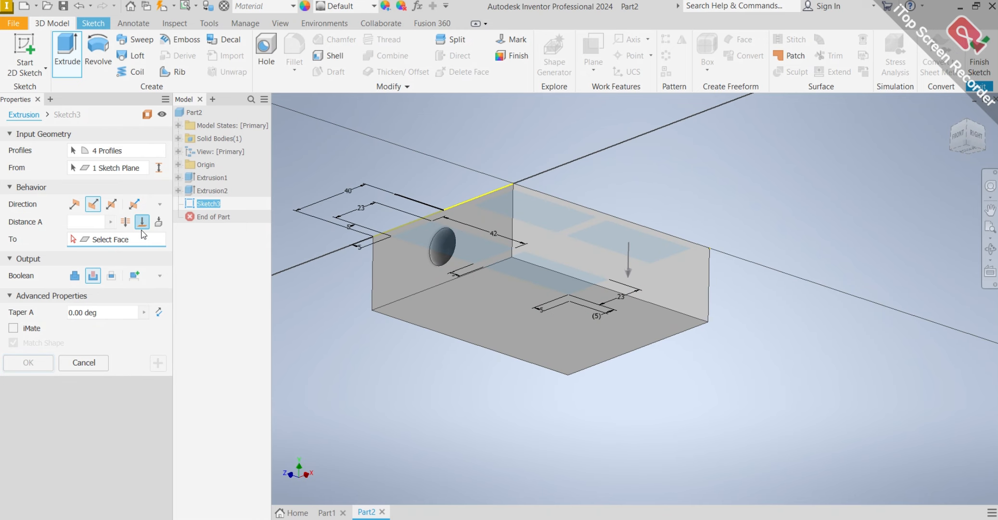
pyautogui.click(530, 311)
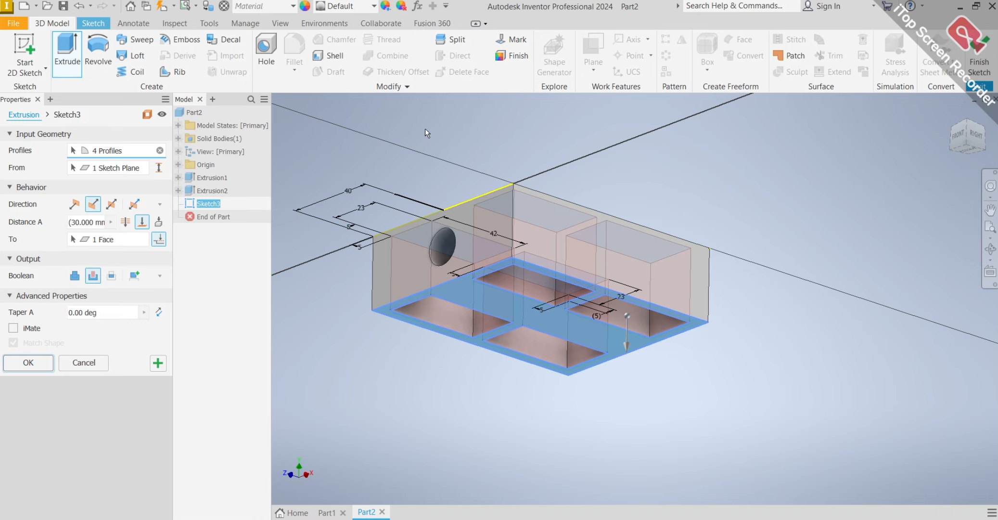
pyautogui.moveTo(429, 131); pyautogui.dragTo(460, 232, button='middle')
pyautogui.press('Return')
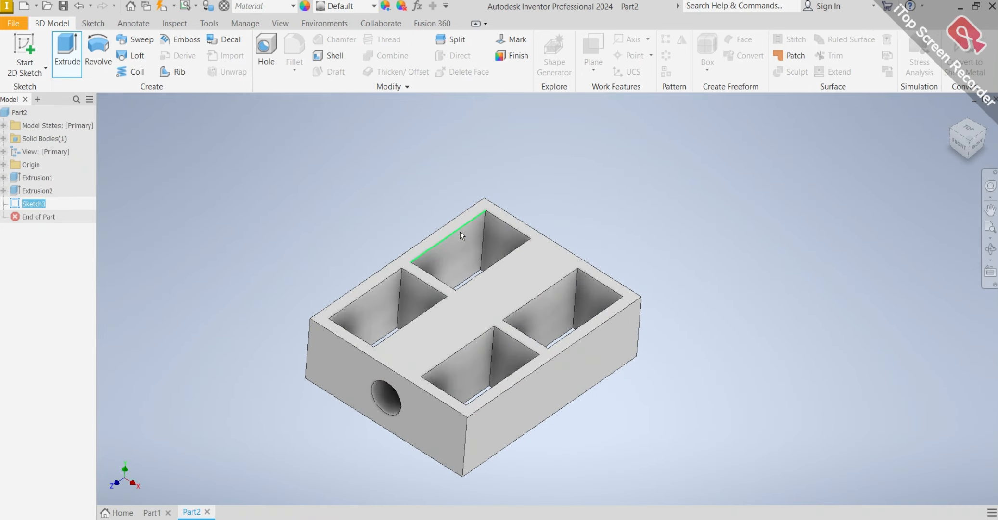
pyautogui.moveTo(634, 220)
pyautogui.keyDown('shift'); pyautogui.mouseDown(button='middle')
pyautogui.moveTo(640, 197)
pyautogui.moveTo(690, 186)
pyautogui.moveTo(860, 226)
pyautogui.moveTo(845, 227)
pyautogui.mouseUp(button='middle'); pyautogui.keyUp('shift')
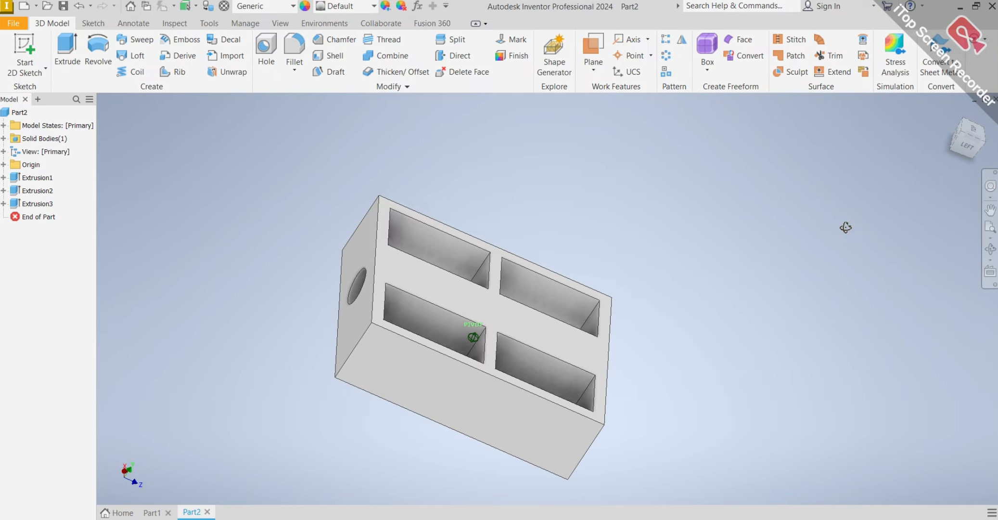
pyautogui.moveTo(846, 228)
pyautogui.keyDown('shift'); pyautogui.mouseDown(button='middle')
pyautogui.moveTo(807, 216)
pyautogui.moveTo(802, 190)
pyautogui.moveTo(722, 187)
pyautogui.mouseUp(button='middle'); pyautogui.keyUp('shift')
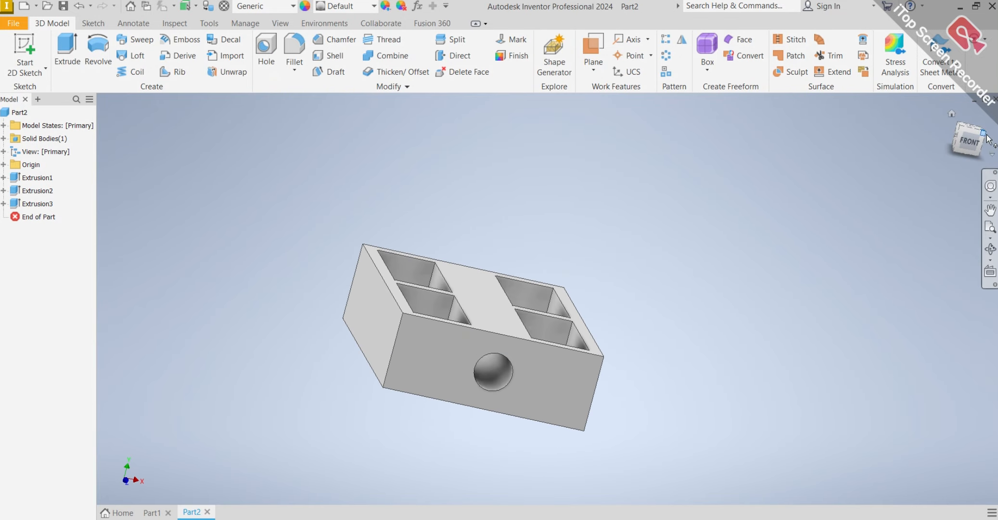
pyautogui.click(953, 117)
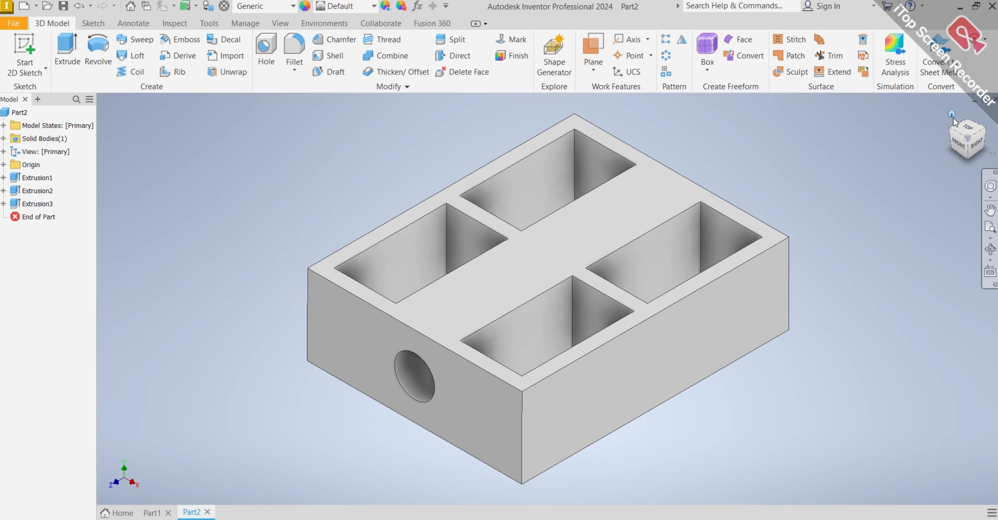
pyautogui.scroll(5, 771, 164)
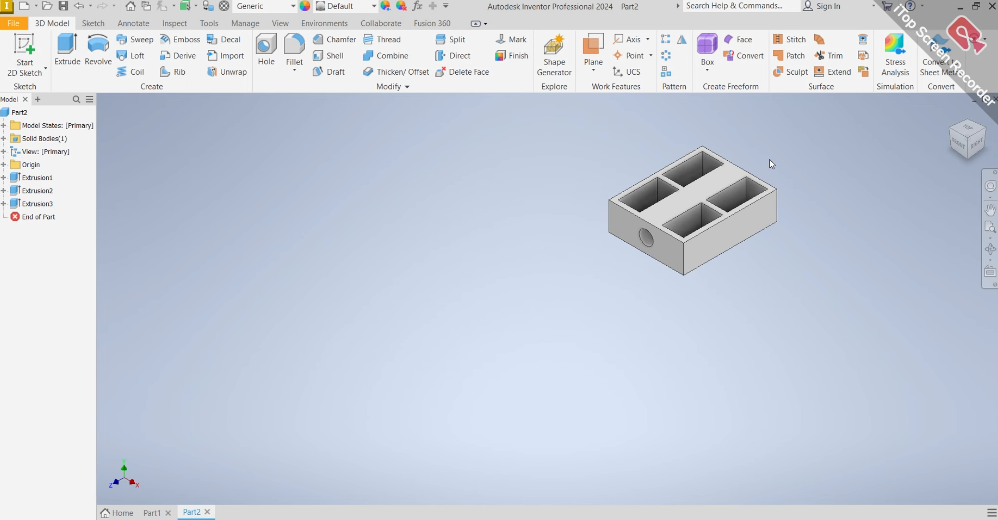
pyautogui.scroll(-8, 769, 161)
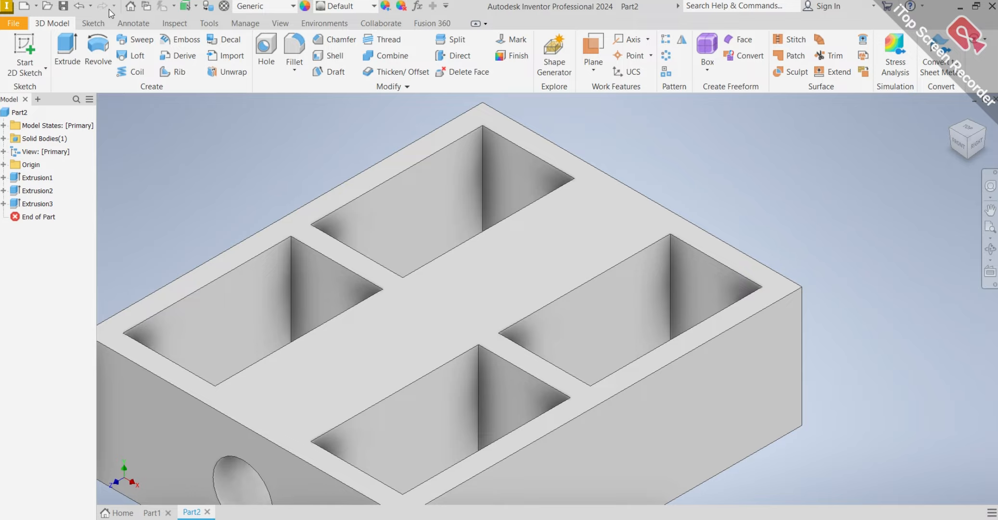
pyautogui.click(294, 50)
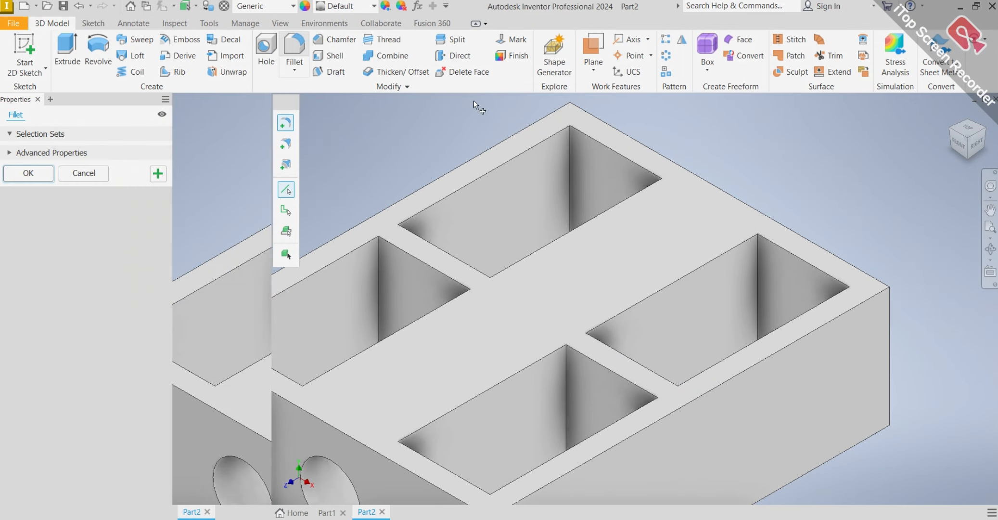
pyautogui.click(572, 159)
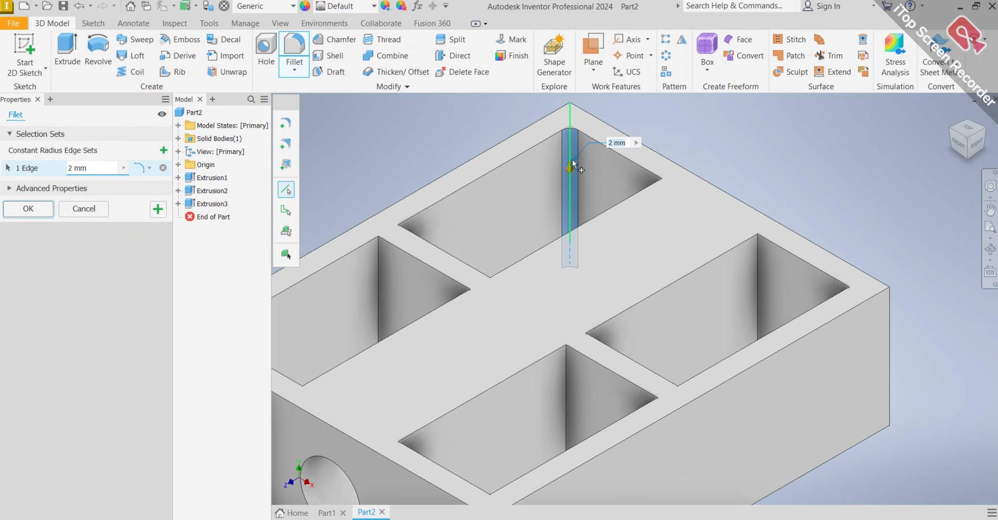
pyautogui.click(757, 262)
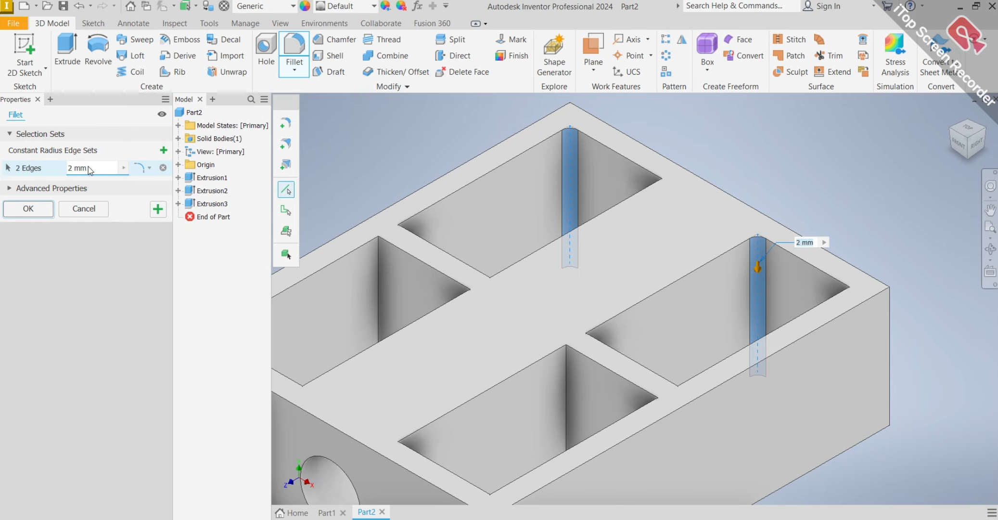
pyautogui.moveTo(81, 170); pyautogui.dragTo(84, 169)
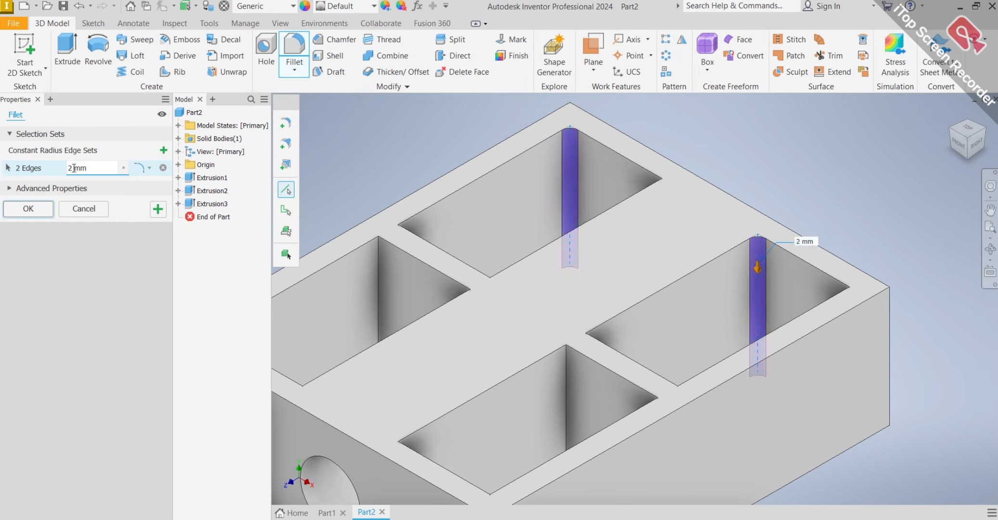
pyautogui.write('0')
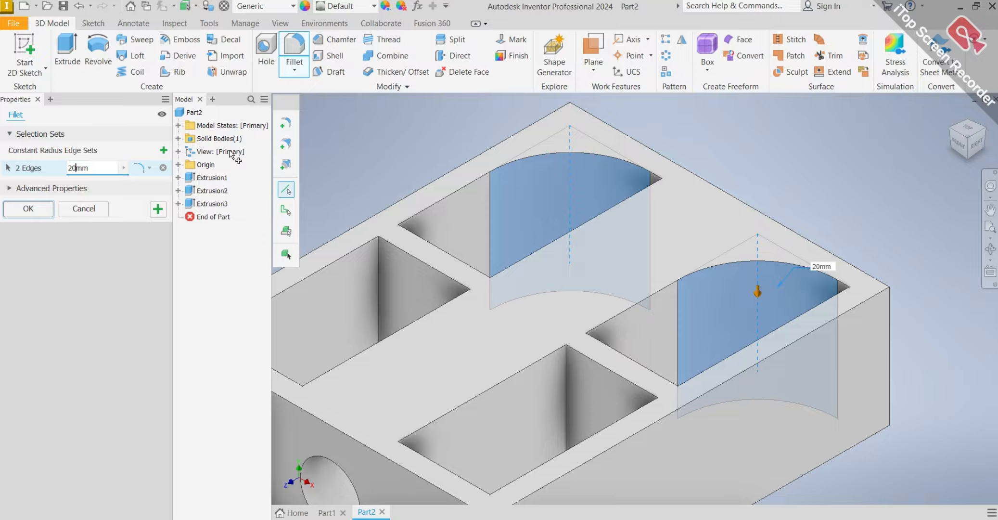
pyautogui.press('Escape')
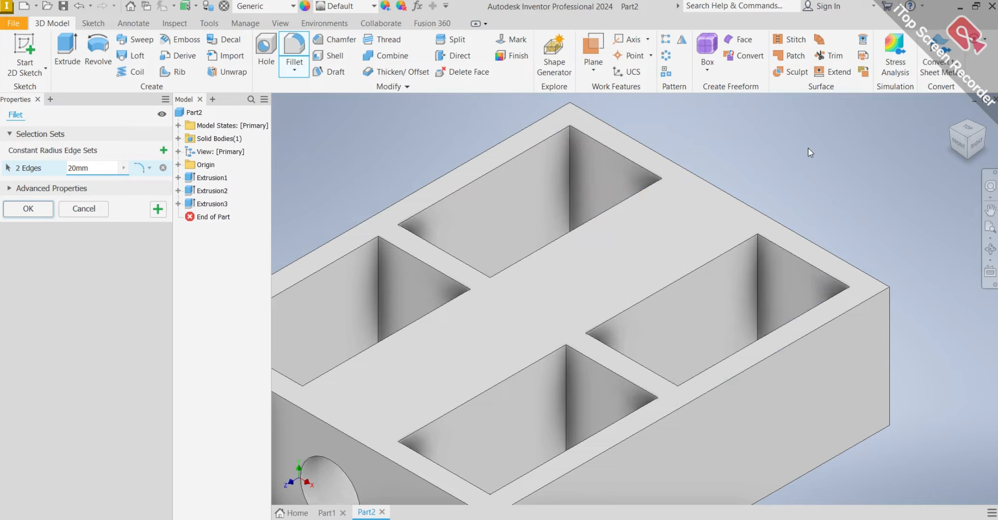
# Fillet the outer rear vertical corner edges of the two back pockets with a 20 mm radius.
pyautogui.click(283, 61)
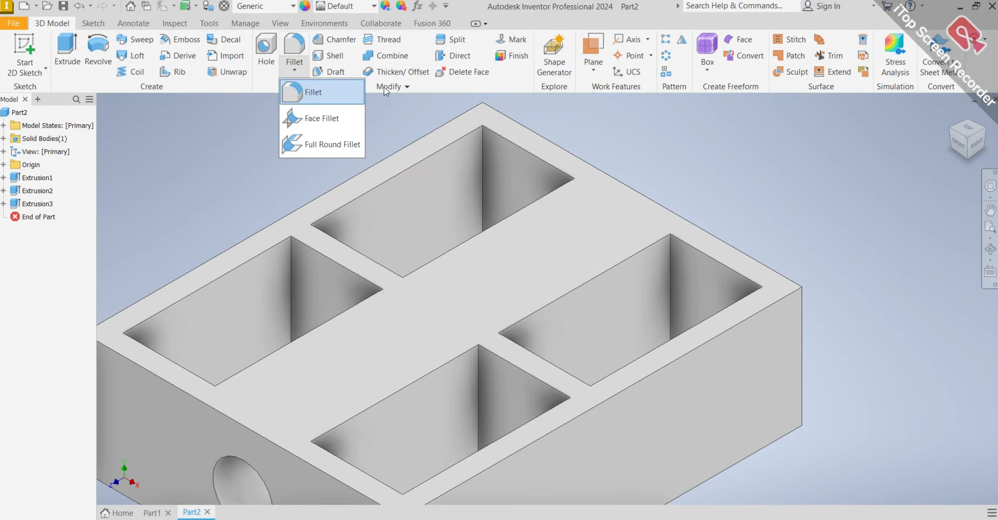
pyautogui.click(330, 98)
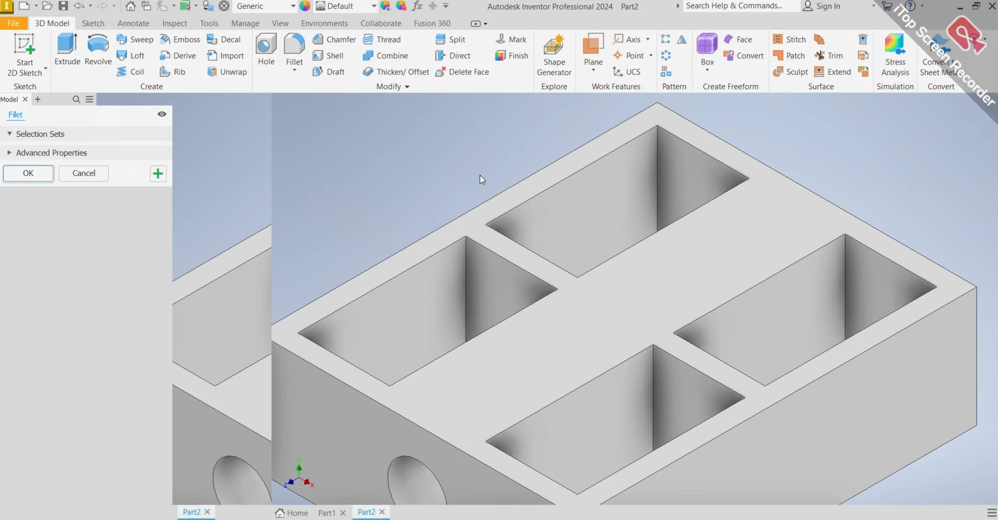
pyautogui.click(571, 166)
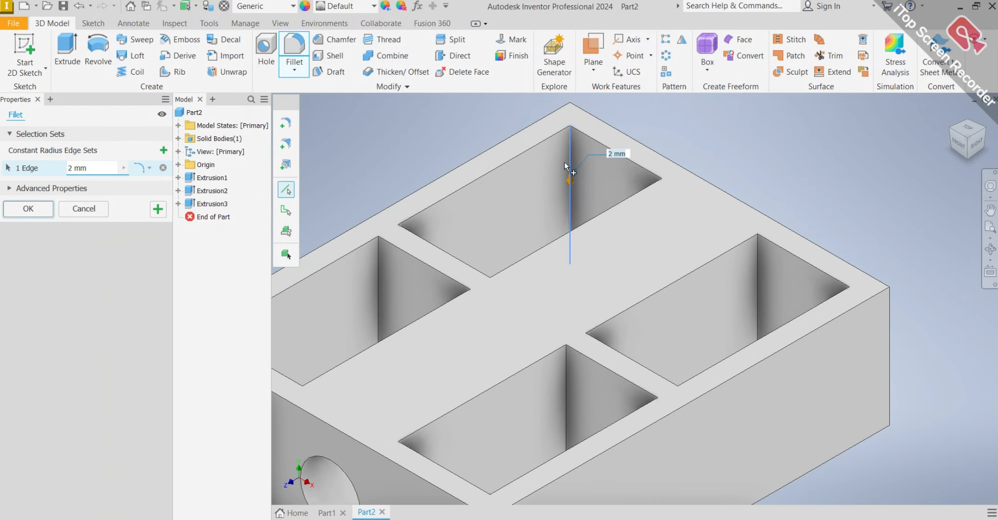
pyautogui.keyDown('shift'); pyautogui.moveTo(657, 226); pyautogui.dragTo(702, 226, button='middle'); pyautogui.keyUp('shift')
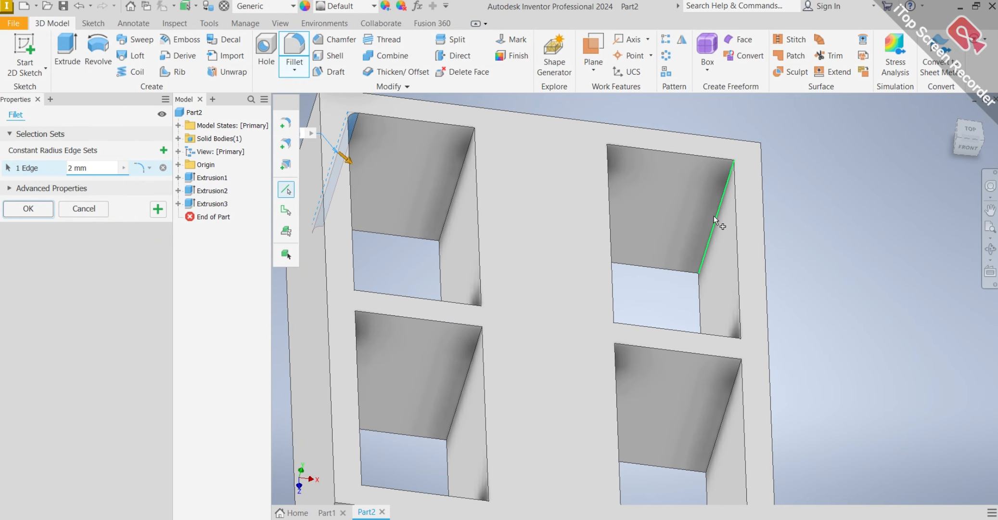
pyautogui.click(714, 215)
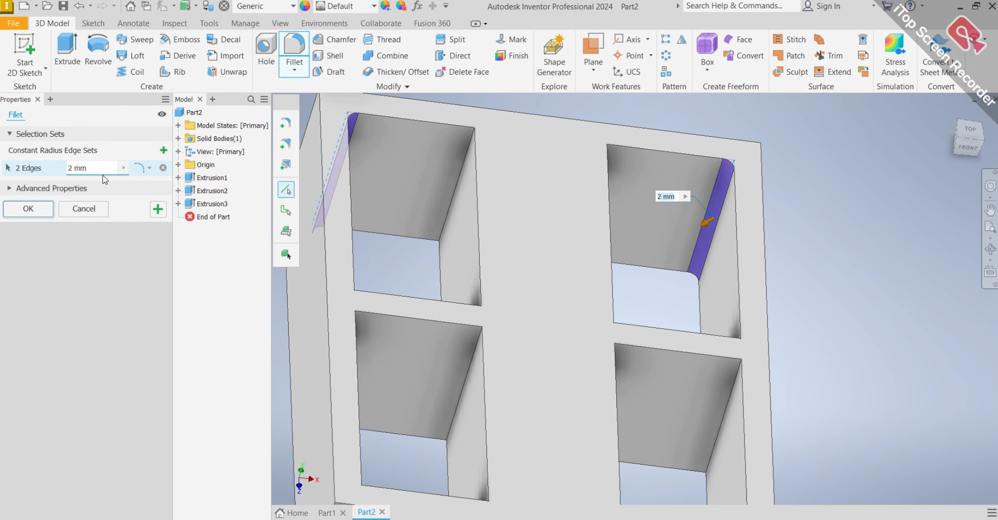
pyautogui.click(74, 168)
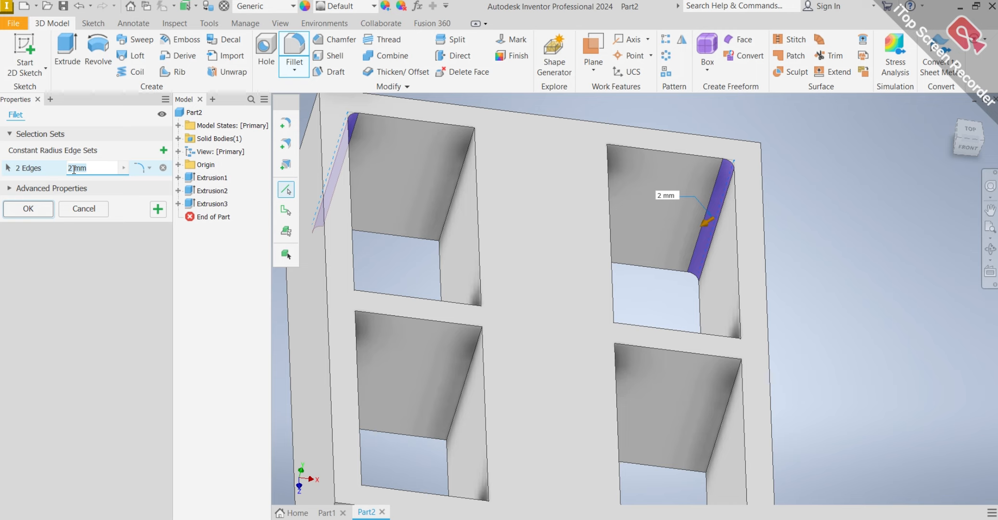
pyautogui.write('20')
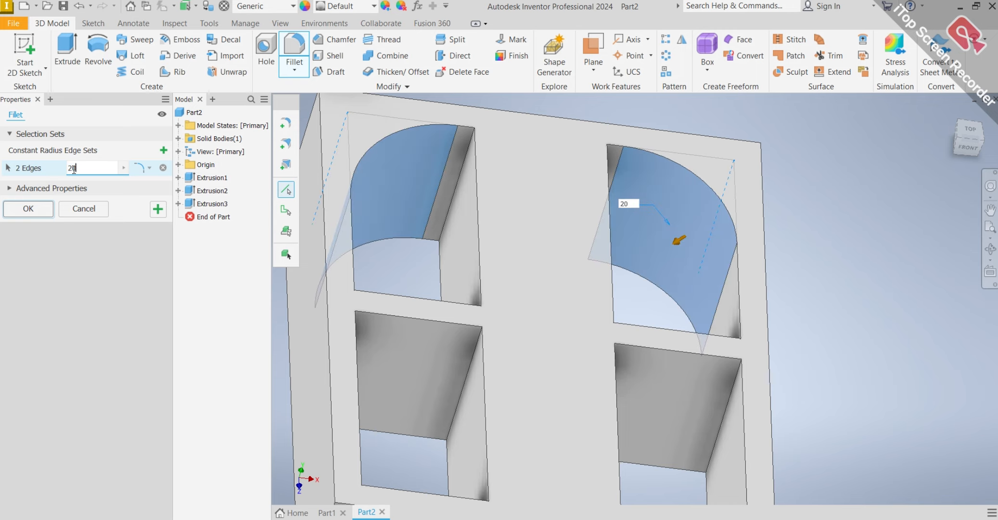
pyautogui.press('Return')
pyautogui.scroll(-5, 358, 184)
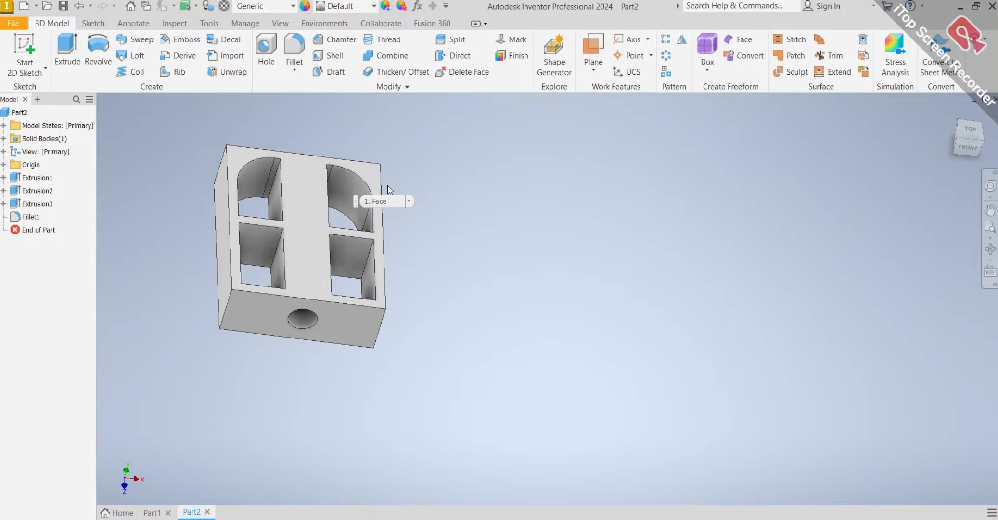
# Set up a 20 mm Fillet on the block's first outer vertical corner edge at the end with the rounded pockets.
pyautogui.keyDown('shift'); pyautogui.moveTo(418, 182); pyautogui.dragTo(328, 262, button='middle'); pyautogui.keyUp('shift')
pyautogui.scroll(5, 287, 170)
pyautogui.scroll(-5, 321, 165)
pyautogui.click(294, 69)
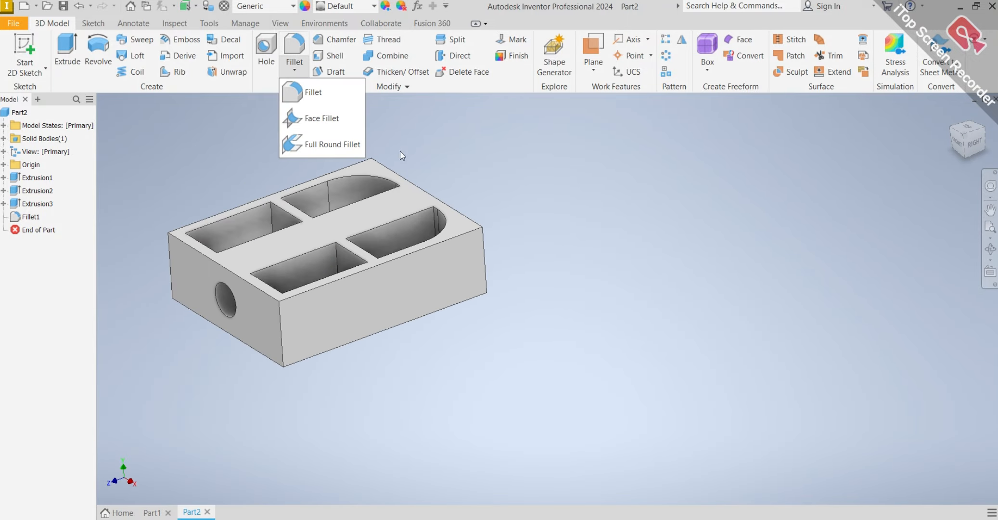
pyautogui.click(310, 92)
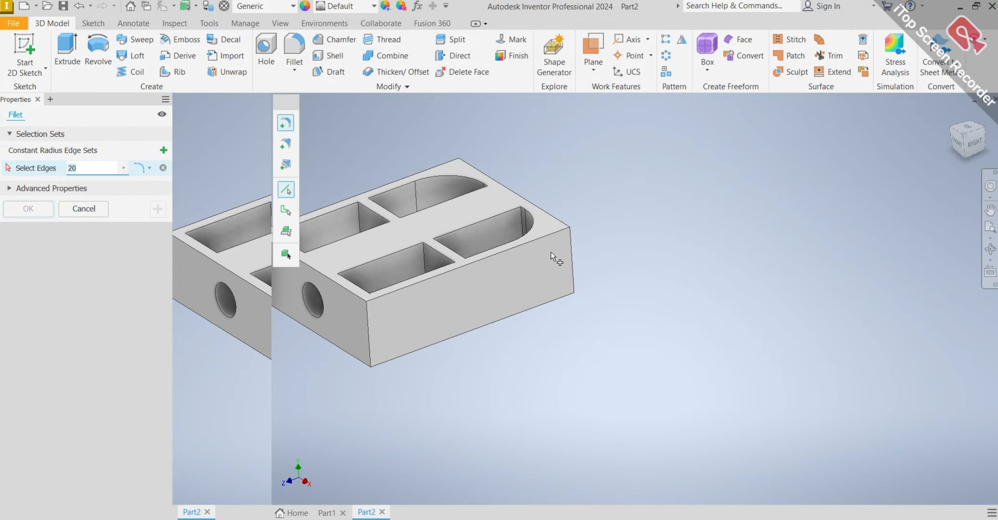
pyautogui.keyDown('shift'); pyautogui.moveTo(583, 267); pyautogui.dragTo(560, 268, button='middle'); pyautogui.keyUp('shift')
pyautogui.scroll(-5, 560, 268)
pyautogui.click(569, 278)
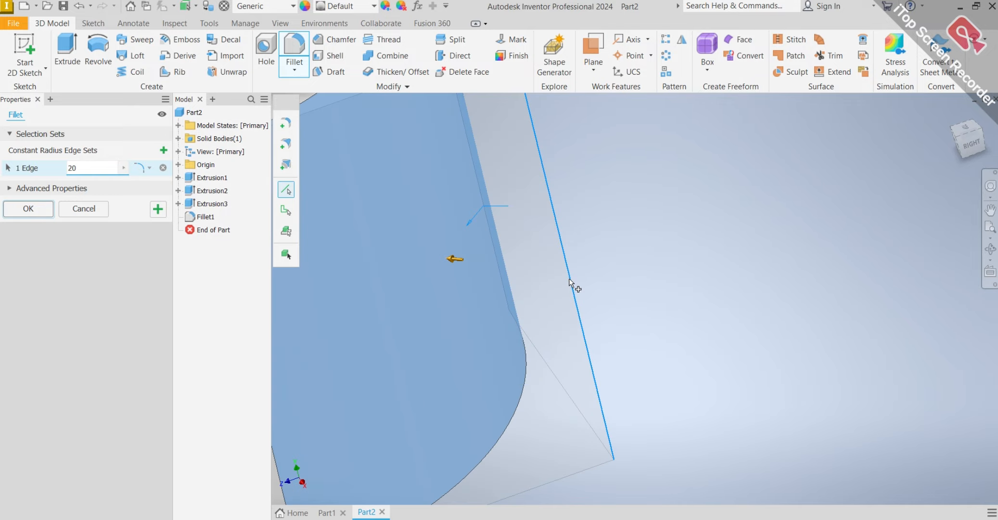
# Add the opposite outer vertical corner edge at the rounded-pocket end to the 20 mm fillet and complete it.
pyautogui.scroll(8, 568, 279)
pyautogui.keyDown('shift'); pyautogui.moveTo(574, 250); pyautogui.dragTo(722, 231, button='middle'); pyautogui.keyUp('shift')
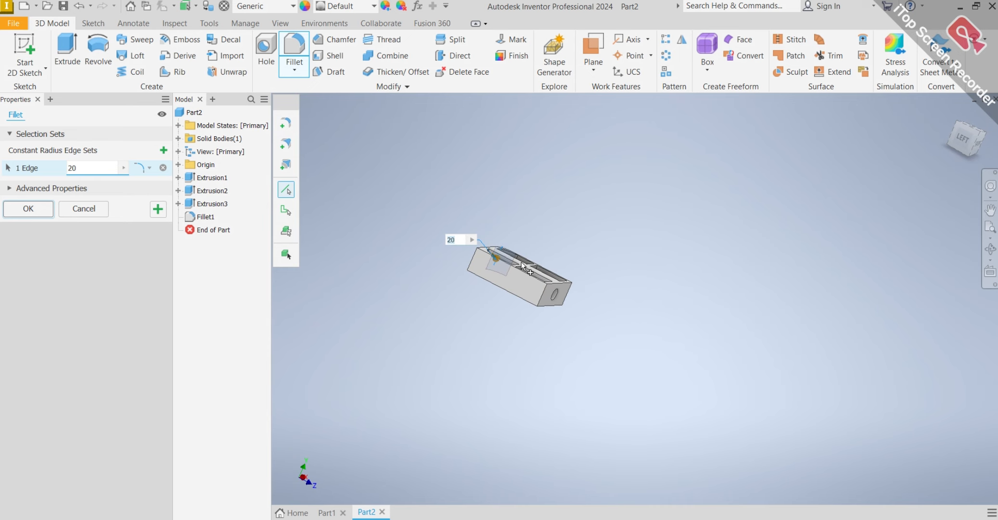
pyautogui.scroll(-7, 478, 265)
pyautogui.keyDown('shift'); pyautogui.moveTo(481, 254); pyautogui.dragTo(494, 287, button='middle'); pyautogui.keyUp('shift')
pyautogui.click(499, 294)
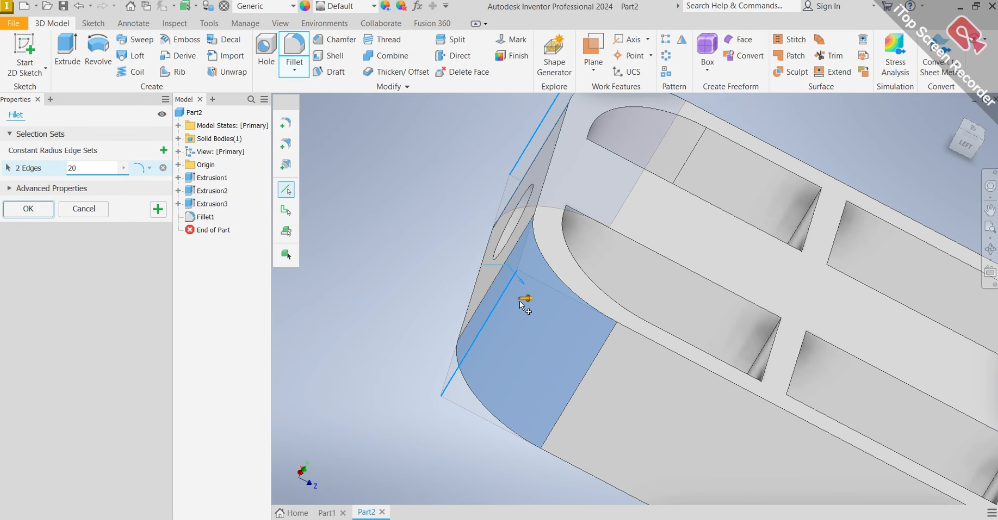
pyautogui.scroll(10, 539, 297)
pyautogui.keyDown('shift'); pyautogui.moveTo(560, 296); pyautogui.dragTo(554, 301, button='middle'); pyautogui.keyUp('shift')
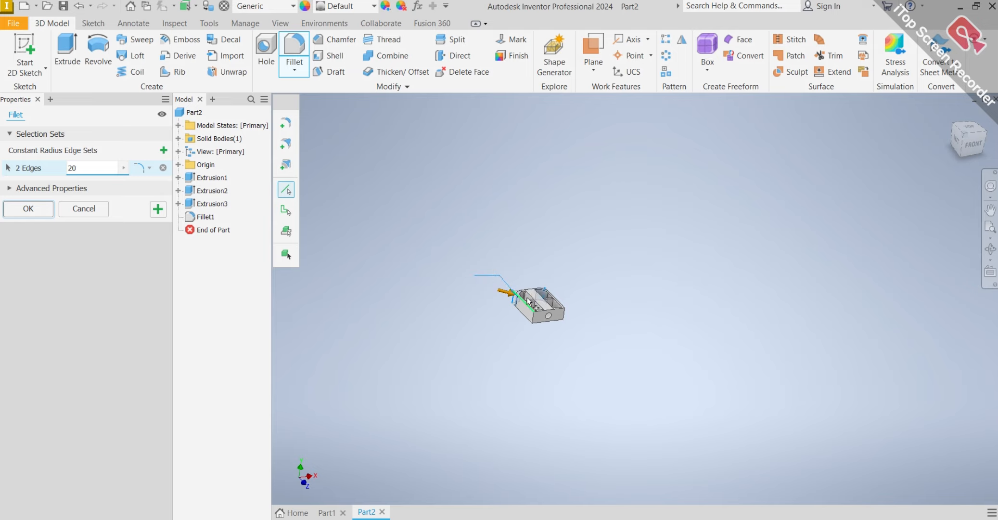
pyautogui.scroll(-6, 577, 318)
pyautogui.scroll(-5, 576, 315)
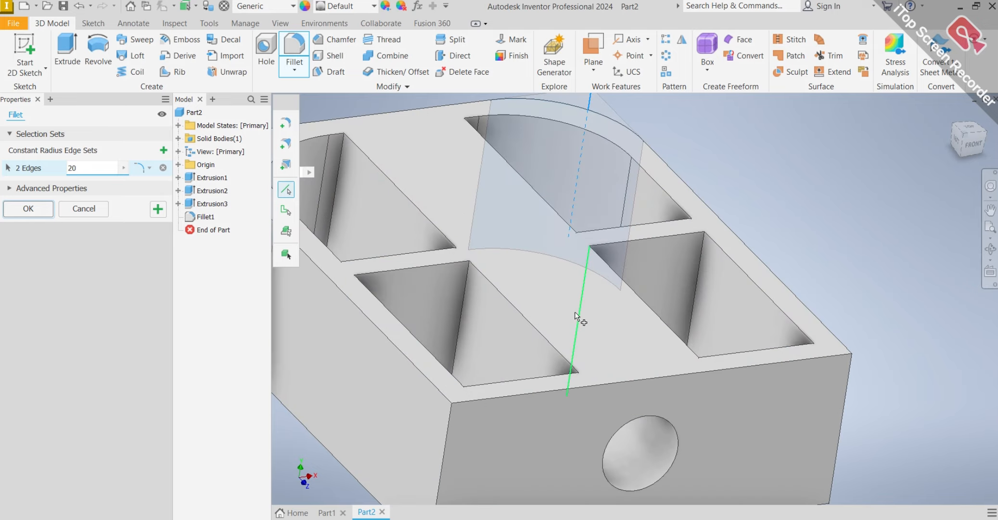
pyautogui.click(35, 210)
pyautogui.scroll(5, 559, 238)
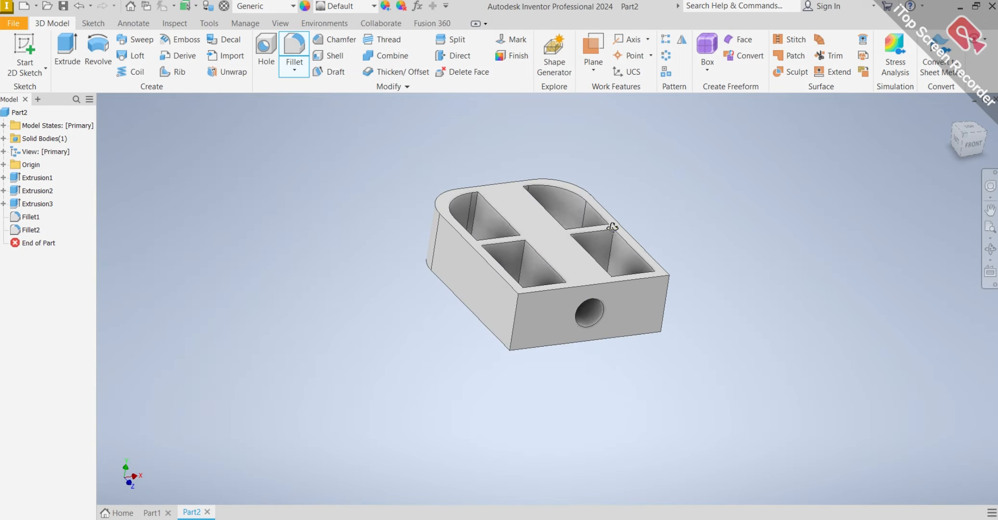
# Start a new sketch on the inner face of the front end wall, inside a square-cornered pocket.
pyautogui.moveTo(577, 212)
pyautogui.keyDown('shift'); pyautogui.mouseDown(button='middle')
pyautogui.moveTo(609, 184)
pyautogui.moveTo(771, 184)
pyautogui.moveTo(825, 220)
pyautogui.moveTo(753, 189)
pyautogui.moveTo(640, 276)
pyautogui.moveTo(584, 358)
pyautogui.moveTo(417, 307)
pyautogui.moveTo(550, 169)
pyautogui.moveTo(664, 214)
pyautogui.moveTo(746, 265)
pyautogui.moveTo(869, 298)
pyautogui.moveTo(819, 306)
pyautogui.mouseUp(button='middle'); pyautogui.keyUp('shift')
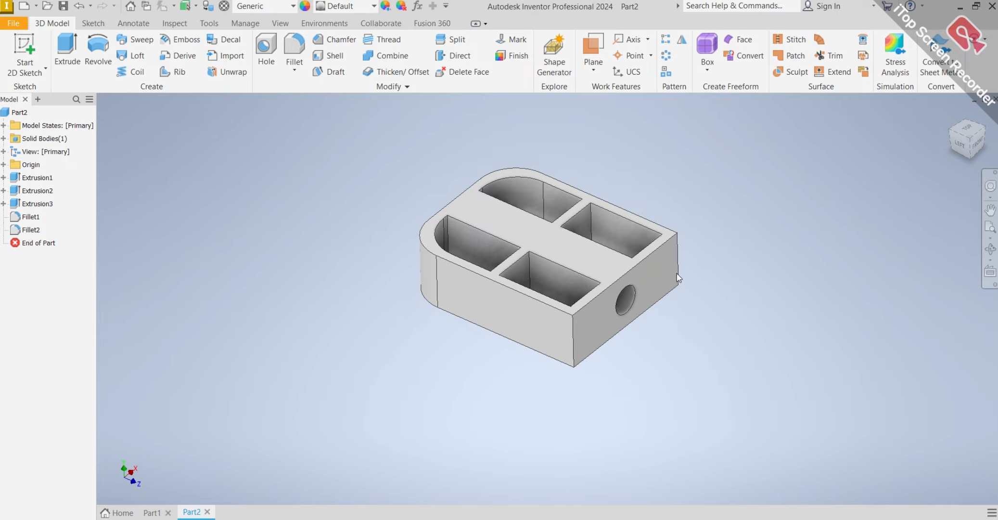
pyautogui.scroll(3, 663, 263)
pyautogui.scroll(-5, 504, 211)
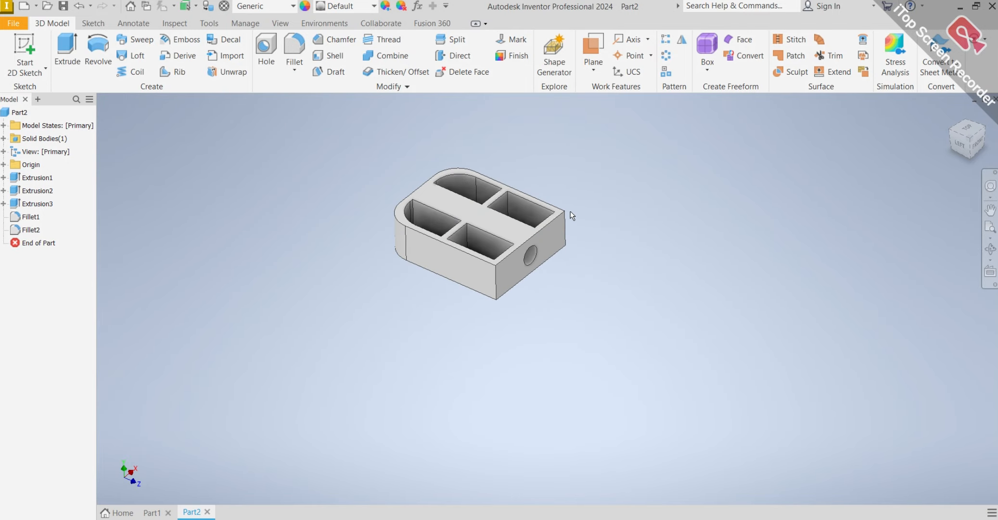
pyautogui.moveTo(570, 211)
pyautogui.keyDown('shift'); pyautogui.mouseDown(button='middle')
pyautogui.moveTo(625, 194)
pyautogui.moveTo(697, 203)
pyautogui.moveTo(702, 216)
pyautogui.moveTo(633, 215)
pyautogui.mouseUp(button='middle'); pyautogui.keyUp('shift')
pyautogui.scroll(3, 539, 210)
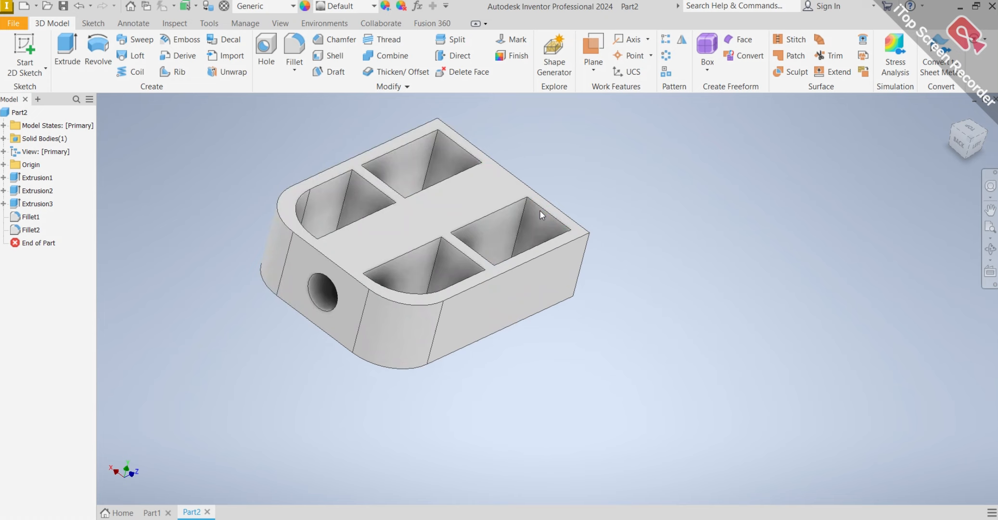
pyautogui.click(550, 238)
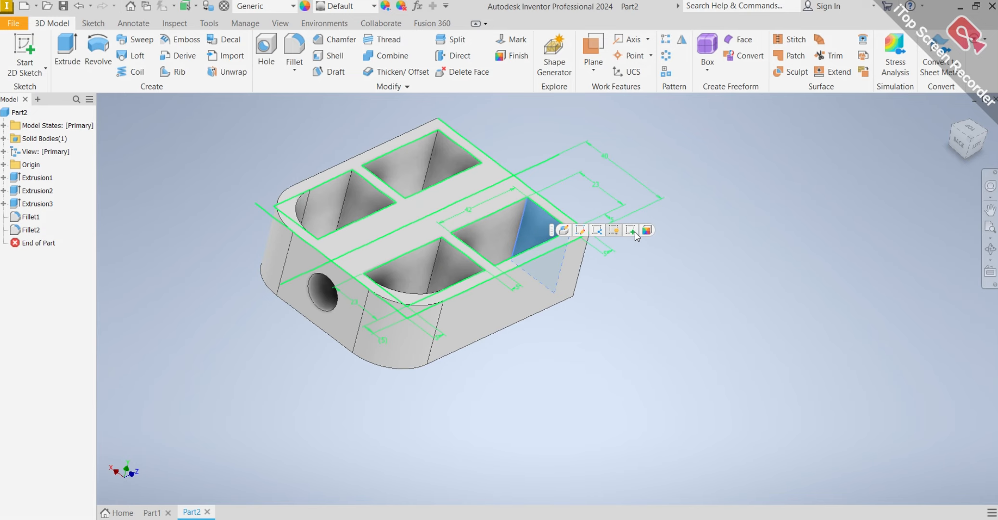
pyautogui.click(635, 232)
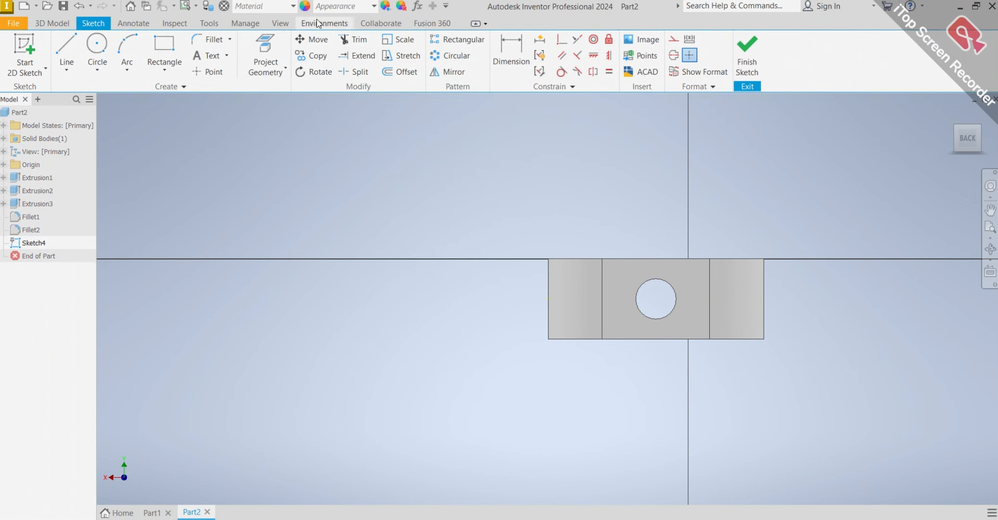
# Sketch a circle about 42 mm in diameter, concentric with the end hole.
pyautogui.click(97, 47)
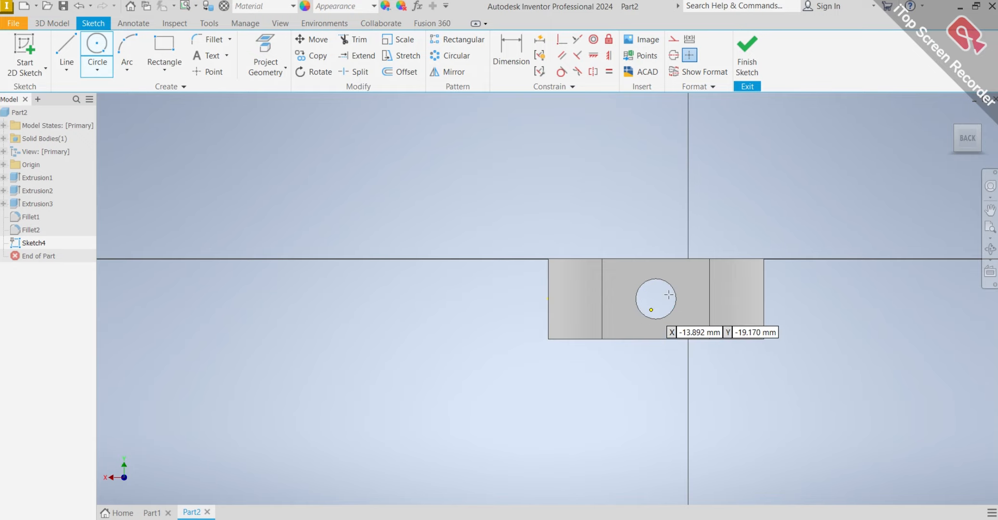
pyautogui.scroll(-5, 705, 288)
pyautogui.scroll(8, 727, 301)
pyautogui.scroll(-3, 572, 246)
pyautogui.scroll(3, 484, 187)
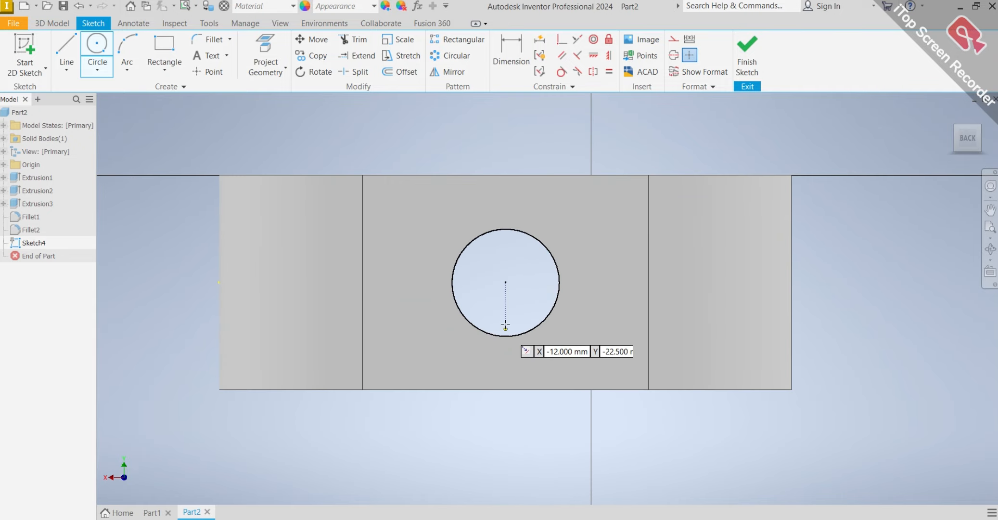
pyautogui.click(505, 281)
pyautogui.press('Escape')
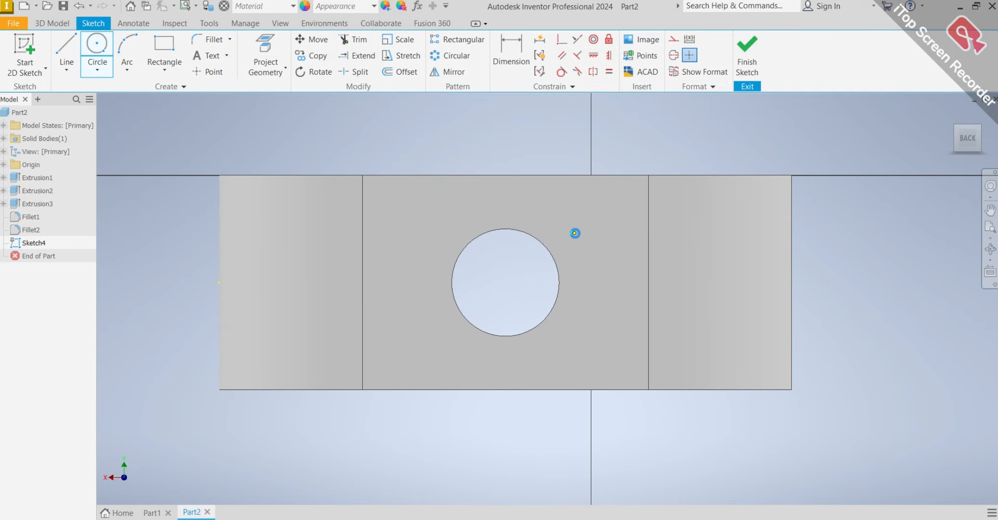
pyautogui.click(505, 281)
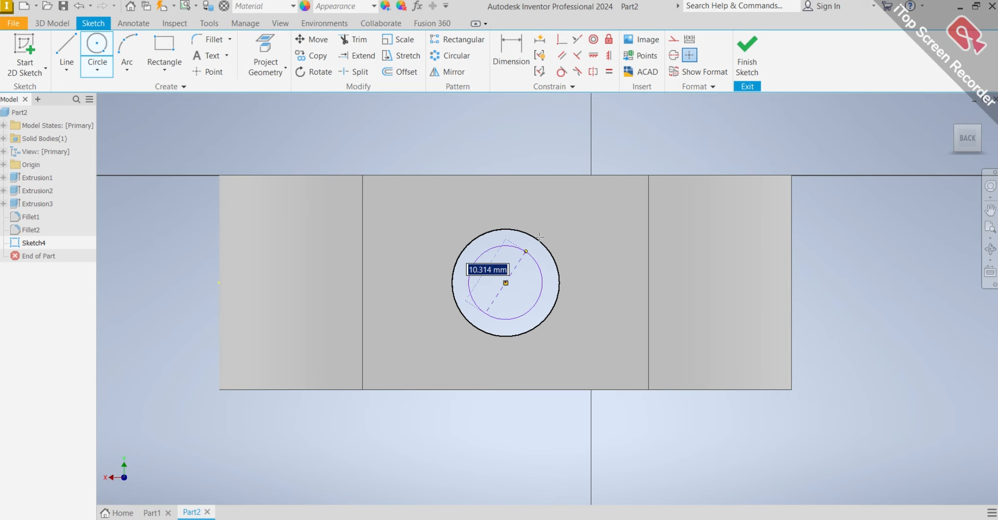
pyautogui.click(595, 162)
pyautogui.press('Escape')
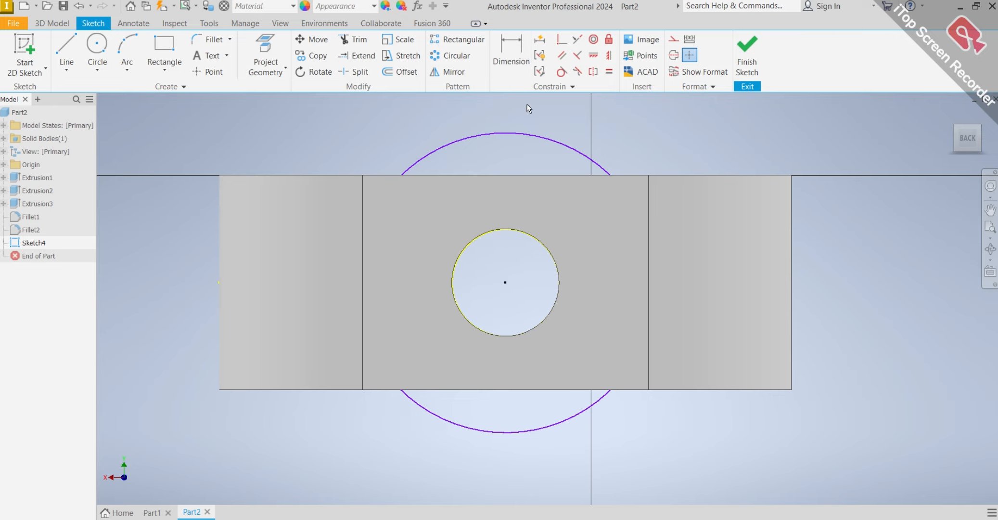
# Dimension the large sketched circle's diameter as 40 mm.
pyautogui.click(534, 135)
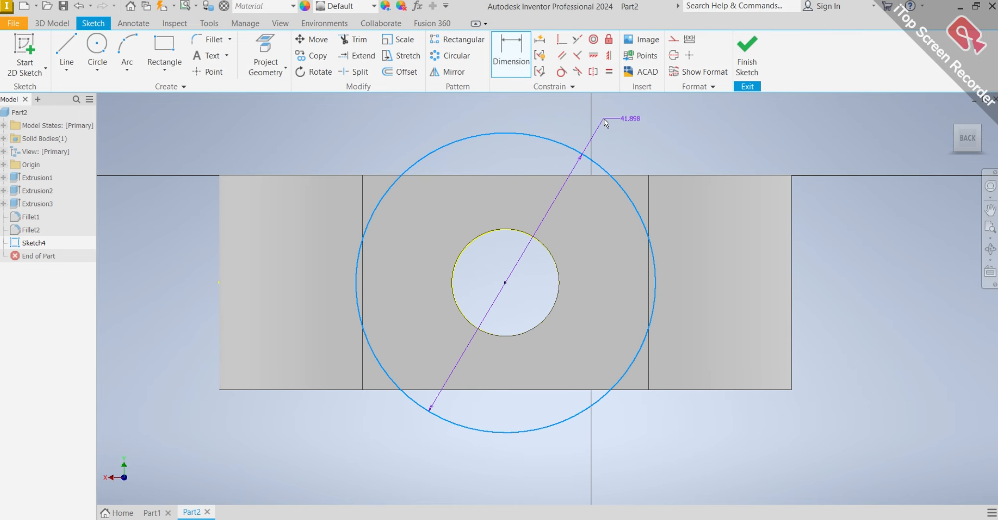
pyautogui.click(644, 119)
pyautogui.write('40')
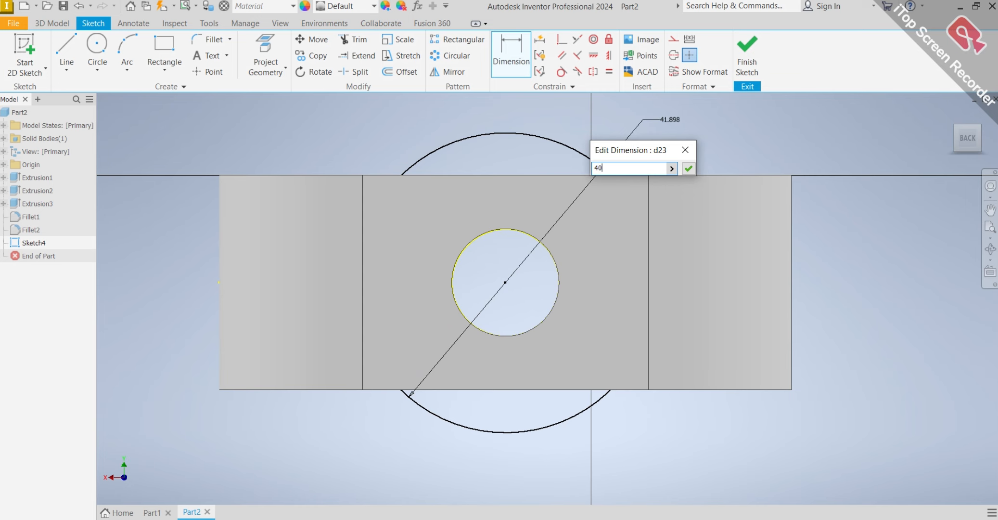
pyautogui.press('Return')
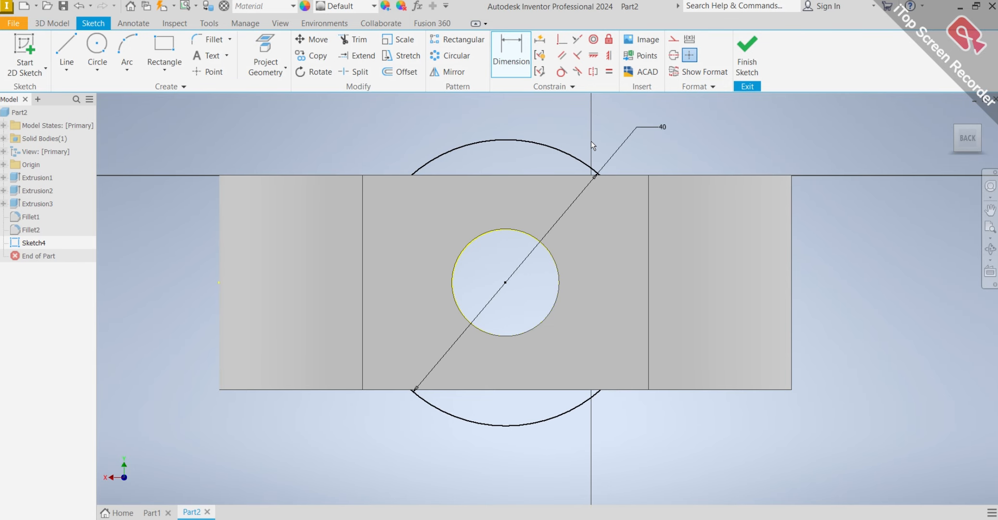
# Sketch a smaller concentric circle around the end hole and dimension its diameter as 17 mm.
pyautogui.scroll(2, 592, 141)
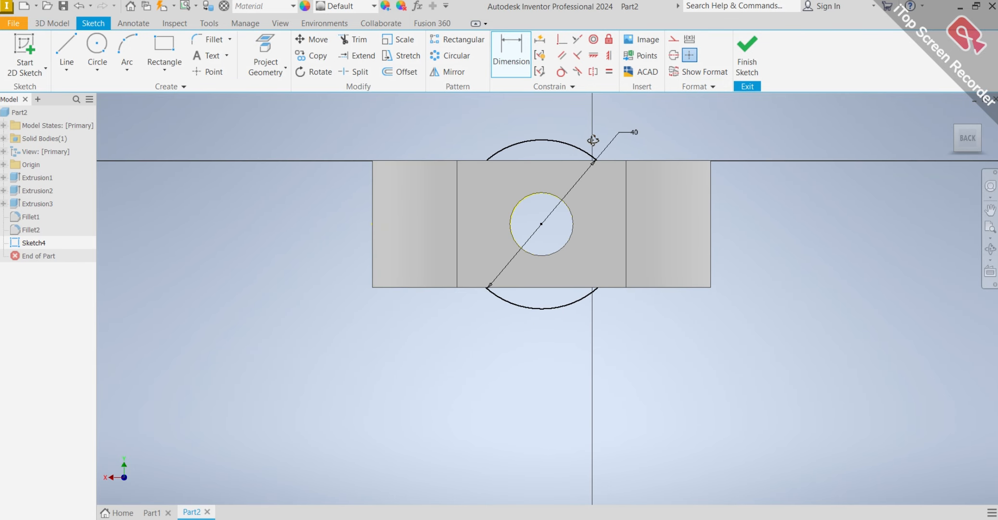
pyautogui.keyDown('shift'); pyautogui.moveTo(593, 140); pyautogui.dragTo(574, 154, button='middle'); pyautogui.keyUp('shift')
pyautogui.keyDown('shift'); pyautogui.moveTo(535, 141); pyautogui.dragTo(381, 152, button='middle'); pyautogui.keyUp('shift')
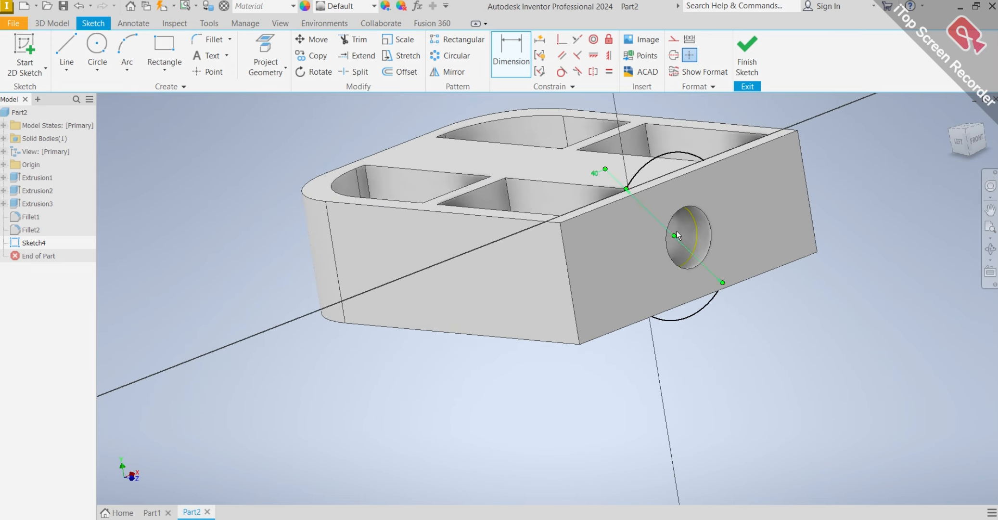
pyautogui.click(639, 245)
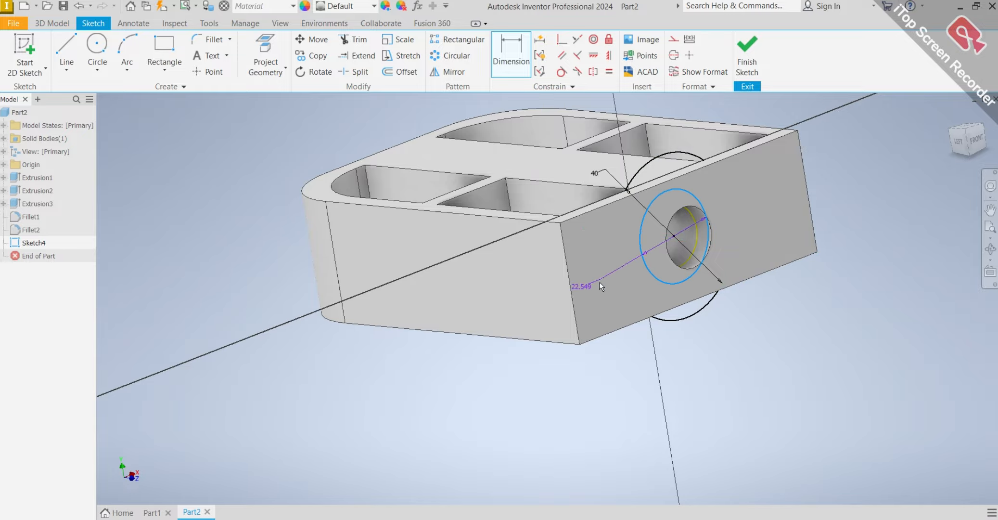
pyautogui.click(589, 393)
pyautogui.write('17')
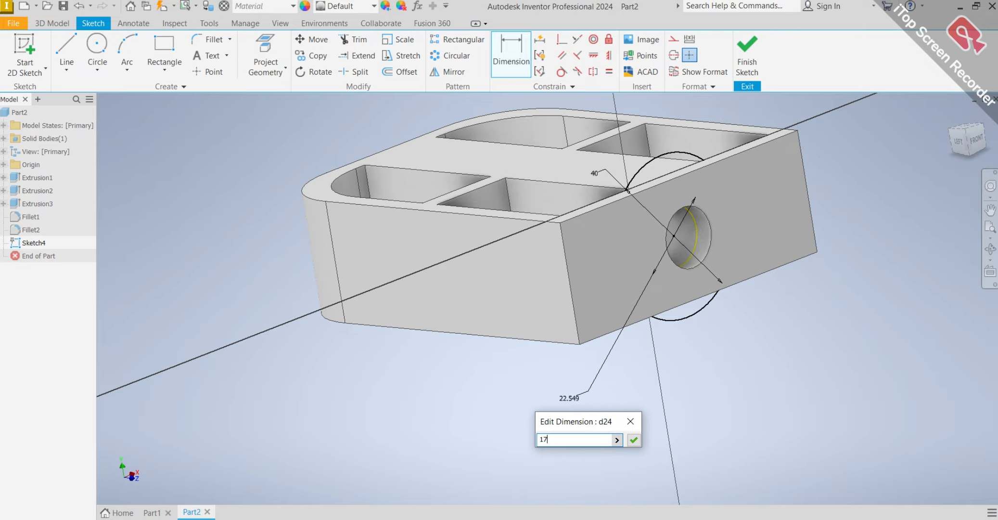
pyautogui.press('Return')
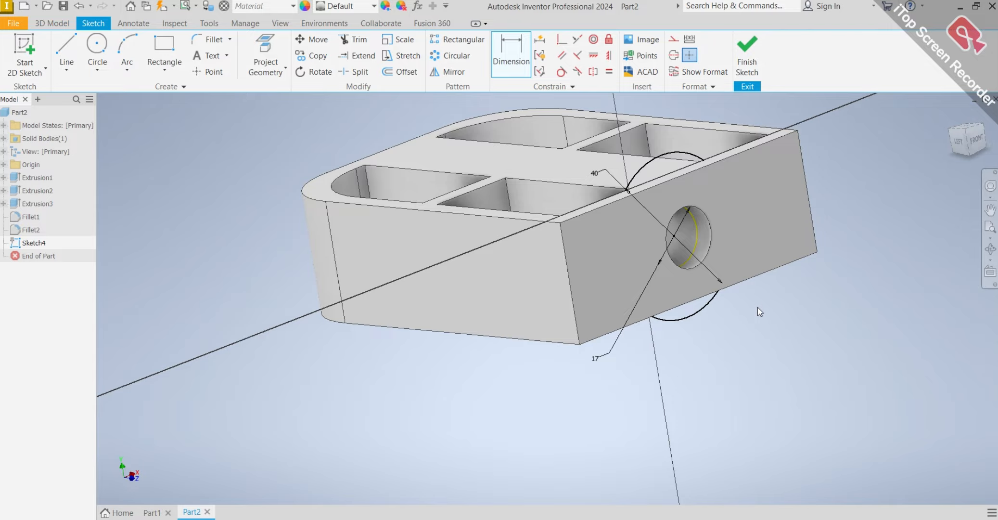
# Set up an Extrude of the ring-shaped profile between the 40 mm and 17 mm circles.
pyautogui.keyDown('shift'); pyautogui.moveTo(758, 307); pyautogui.dragTo(854, 301, button='middle'); pyautogui.keyUp('shift')
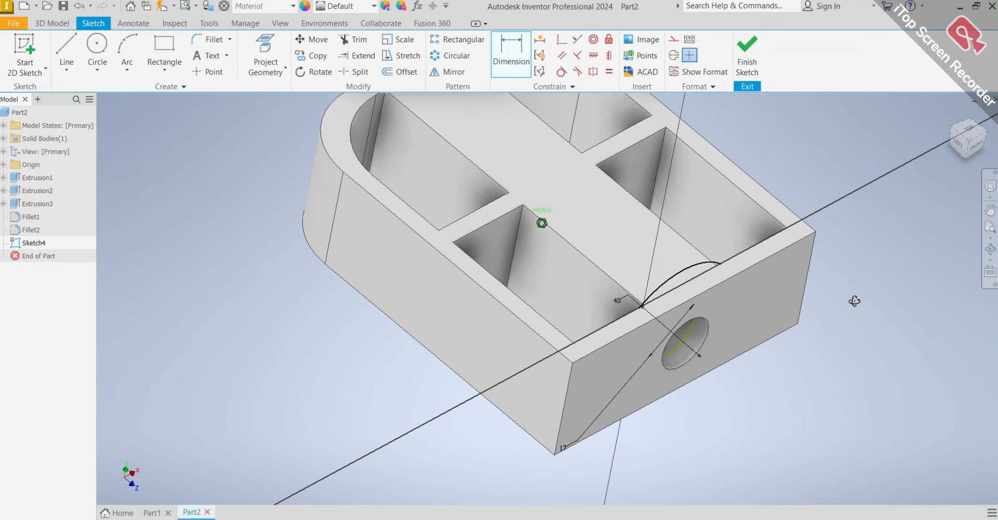
pyautogui.click(52, 23)
pyautogui.click(66, 42)
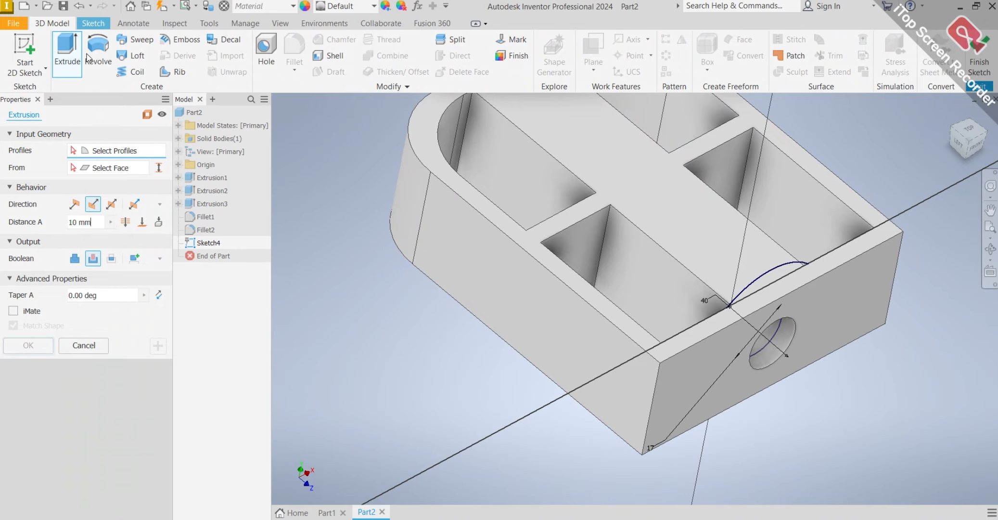
pyautogui.scroll(-3, 508, 260)
pyautogui.moveTo(508, 260)
pyautogui.keyDown('shift'); pyautogui.mouseDown(button='middle')
pyautogui.moveTo(508, 240)
pyautogui.moveTo(522, 244)
pyautogui.moveTo(504, 255)
pyautogui.mouseUp(button='middle'); pyautogui.keyUp('shift')
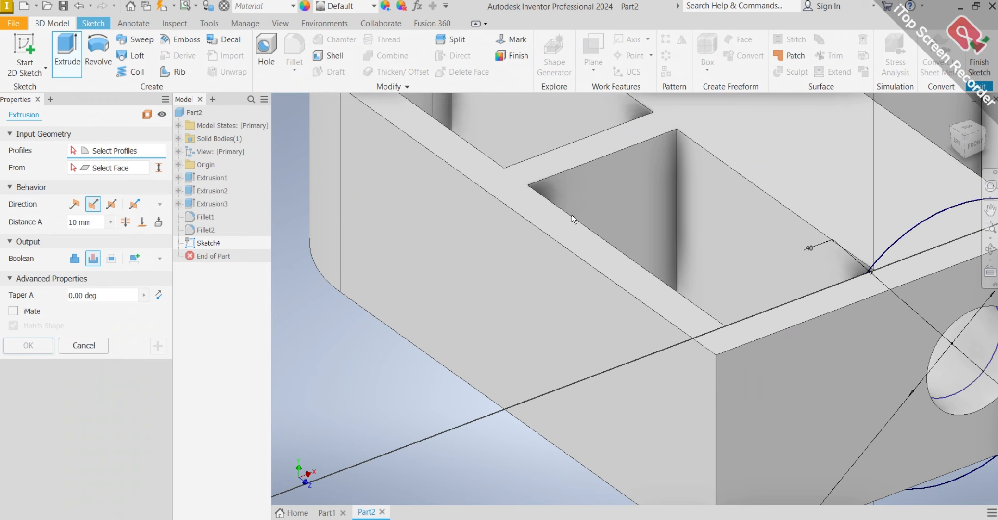
pyautogui.scroll(2, 572, 215)
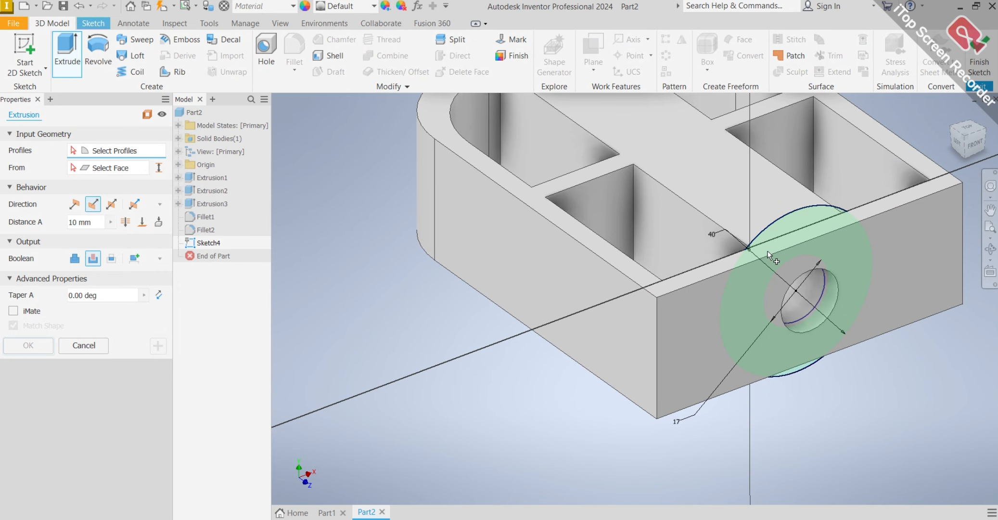
pyautogui.click(774, 231)
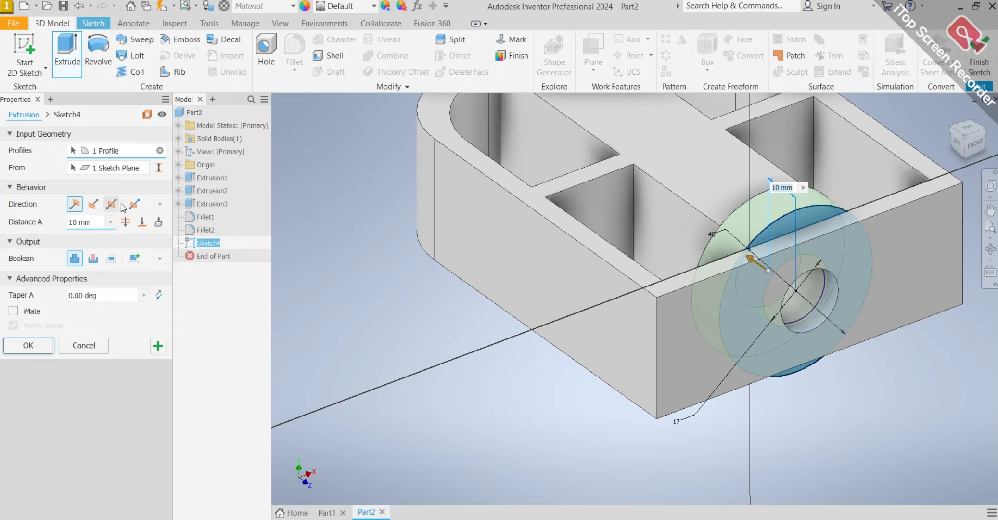
# Extend the ring extrusion to the front face of the cross wall between the pockets, joined to the block, and complete it.
pyautogui.click(142, 222)
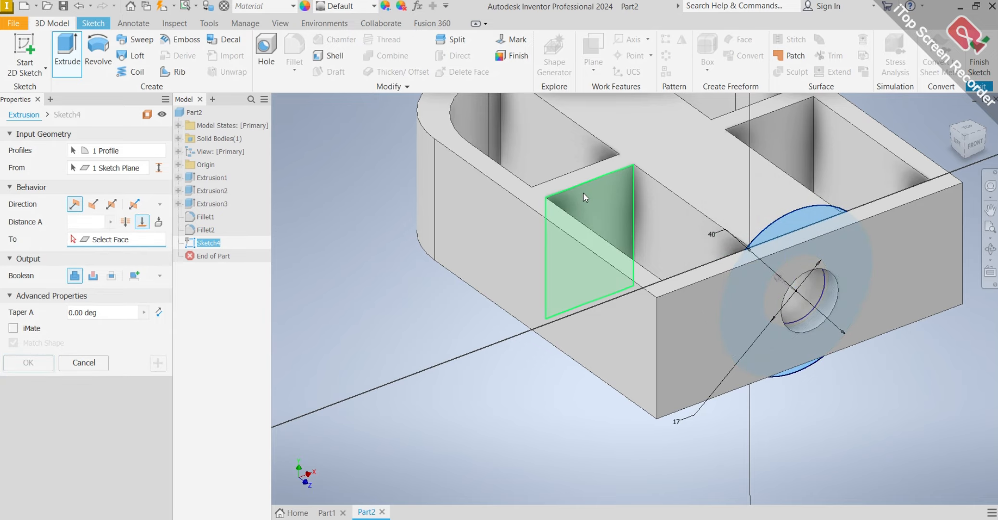
pyautogui.click(577, 182)
pyautogui.keyDown('shift'); pyautogui.moveTo(855, 182); pyautogui.dragTo(879, 176, button='middle'); pyautogui.keyUp('shift')
pyautogui.press('Return')
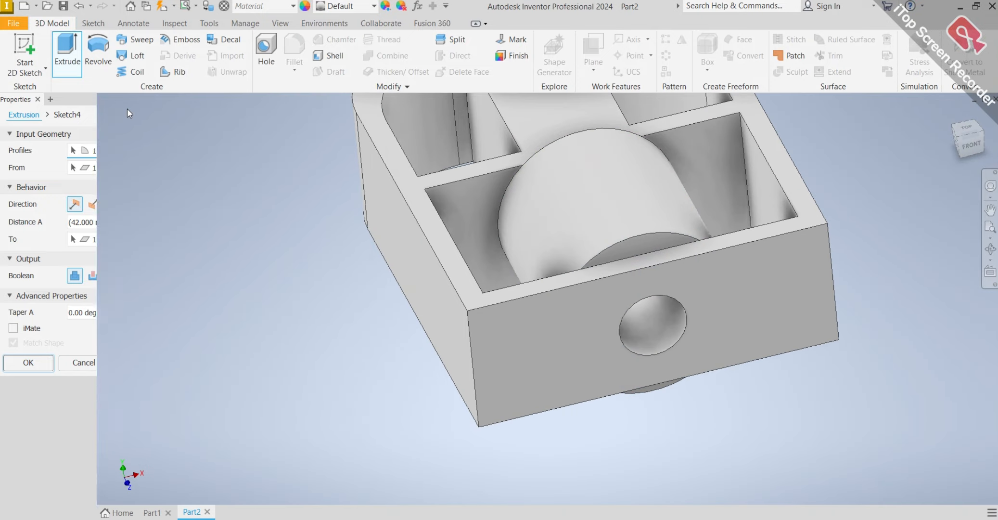
# Edit the ring extrusion between the end wall and the cross wall, change its boolean operation to Cut, and apply the change.
pyautogui.scroll(5, 686, 218)
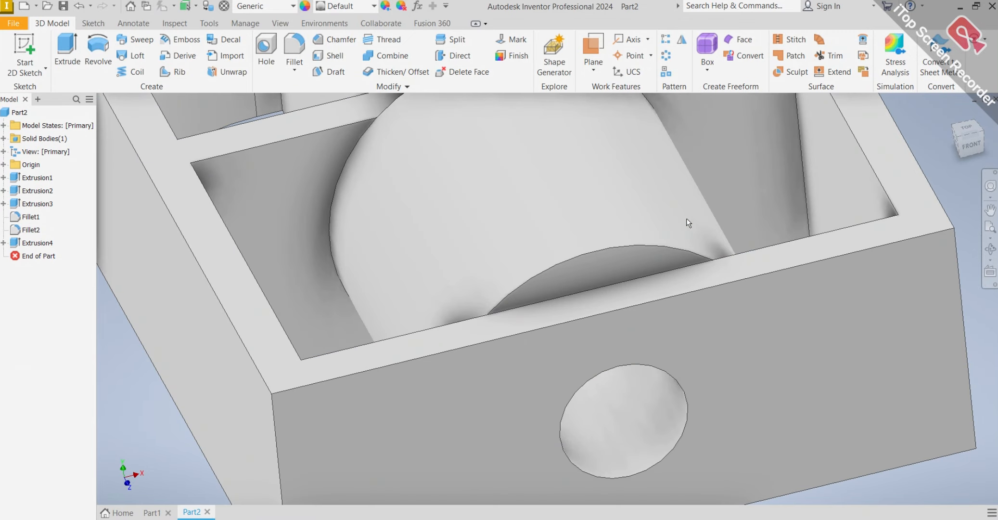
pyautogui.rightClick(16, 243)
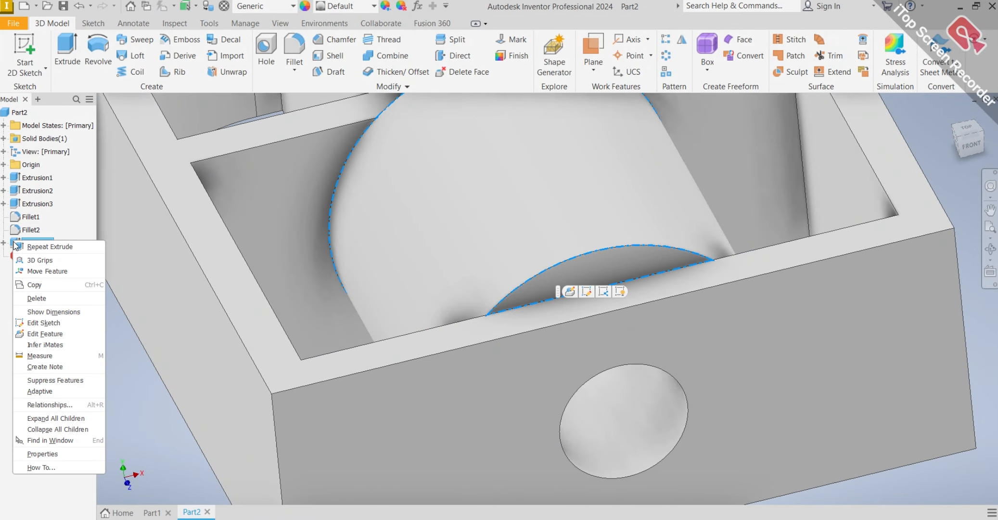
pyautogui.click(51, 334)
pyautogui.scroll(-4, 595, 289)
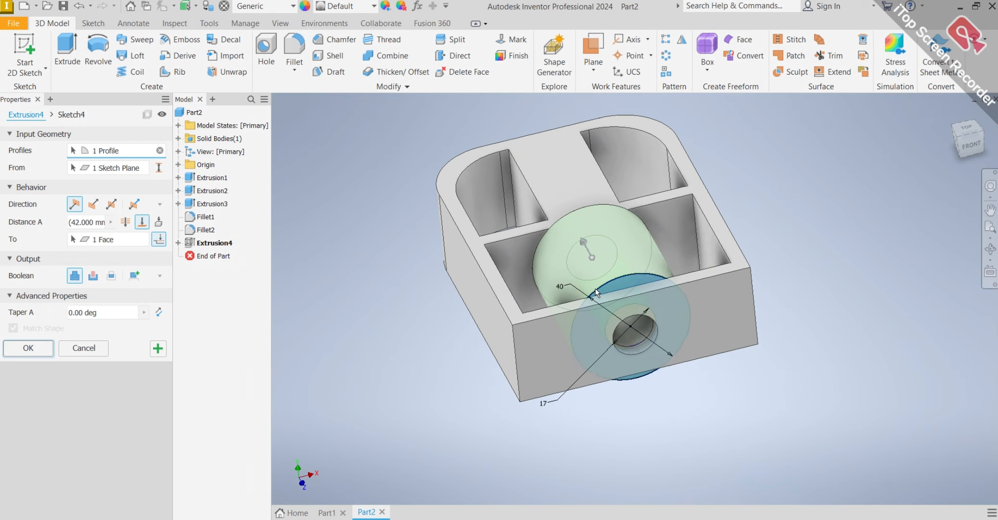
pyautogui.click(95, 277)
pyautogui.scroll(3, 686, 238)
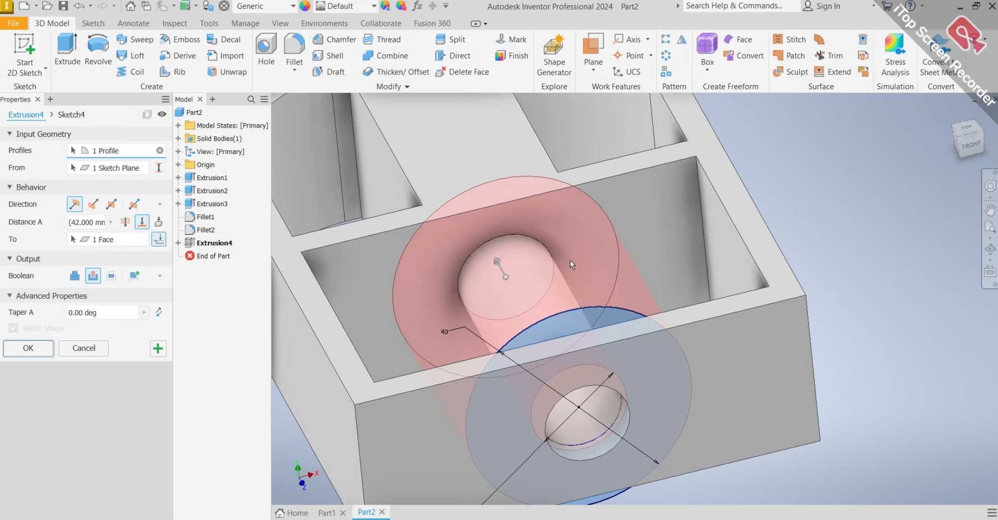
pyautogui.scroll(-3, 570, 259)
pyautogui.scroll(-2, 507, 277)
pyautogui.moveTo(518, 268)
pyautogui.keyDown('shift'); pyautogui.mouseDown(button='middle')
pyautogui.moveTo(531, 259)
pyautogui.moveTo(568, 284)
pyautogui.mouseUp(button='middle'); pyautogui.keyUp('shift')
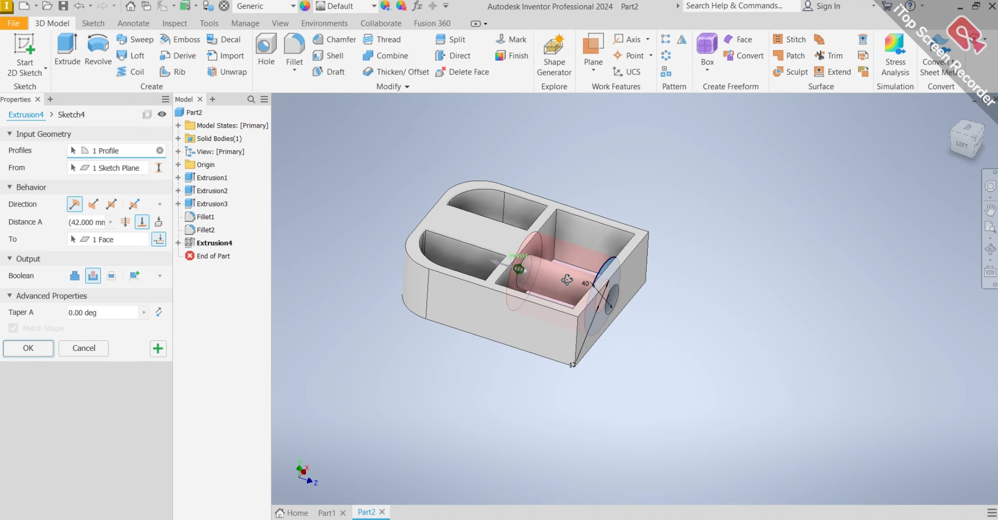
pyautogui.scroll(3, 689, 290)
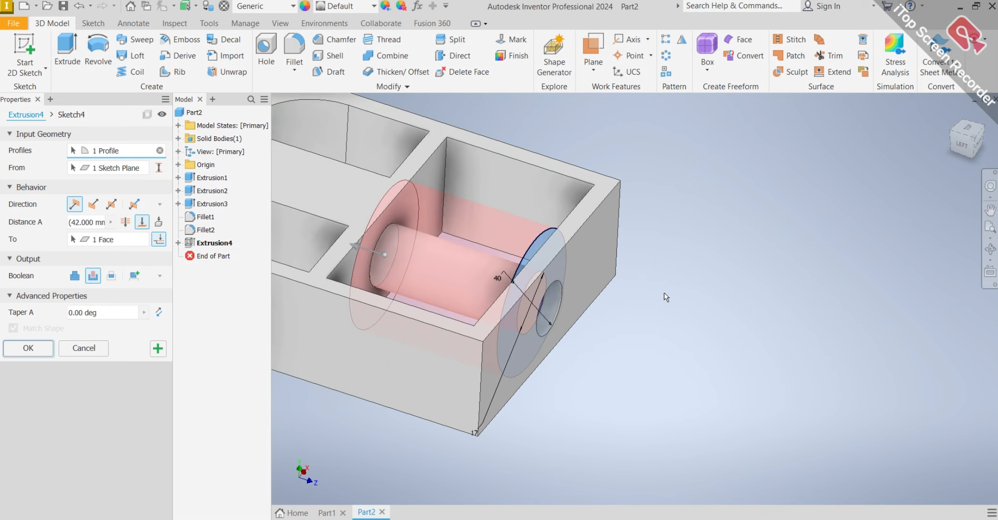
pyautogui.click(26, 349)
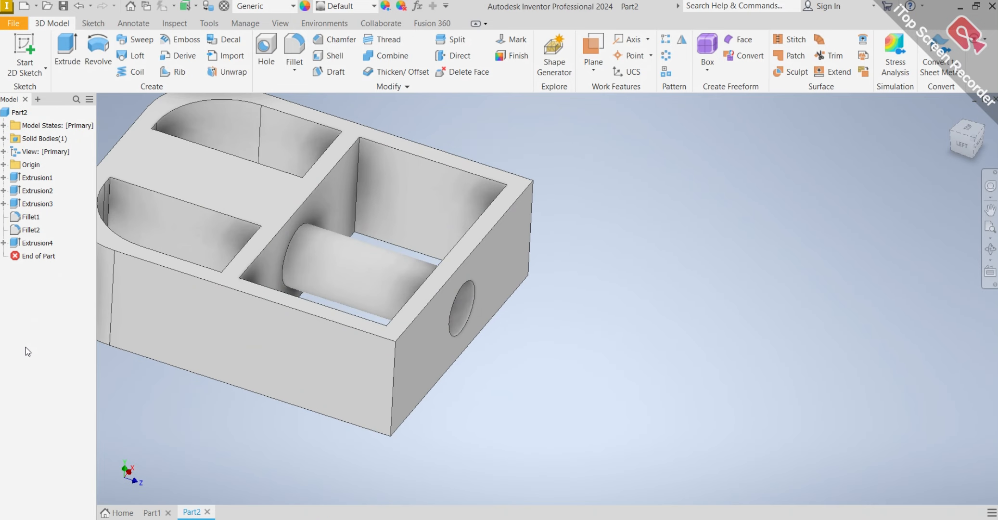
# Start a sketch on the cross wall's face that faces the rounded end of the block.
pyautogui.scroll(-6, 352, 272)
pyautogui.moveTo(368, 251)
pyautogui.keyDown('shift'); pyautogui.mouseDown(button='middle')
pyautogui.moveTo(396, 226)
pyautogui.moveTo(553, 253)
pyautogui.moveTo(385, 259)
pyautogui.mouseUp(button='middle'); pyautogui.keyUp('shift')
pyautogui.scroll(8, 385, 259)
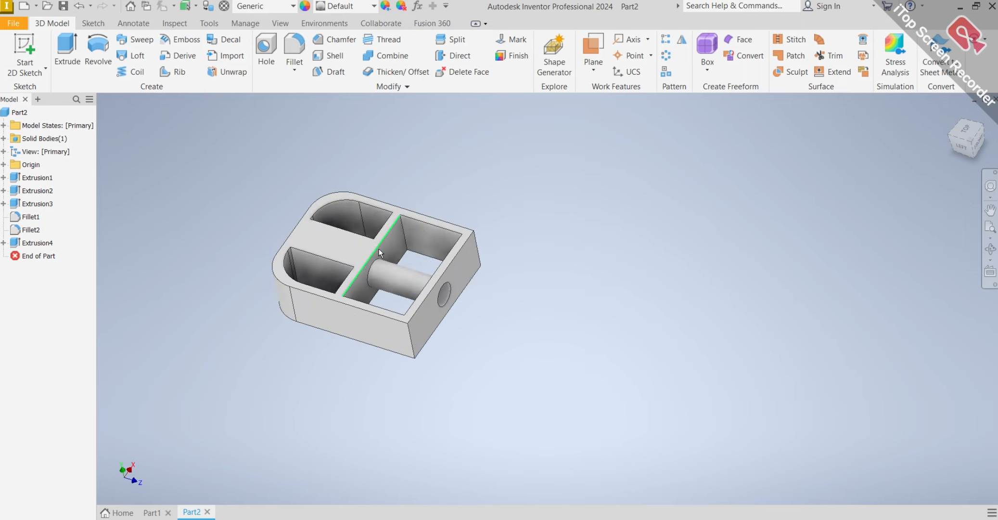
pyautogui.scroll(4, 379, 249)
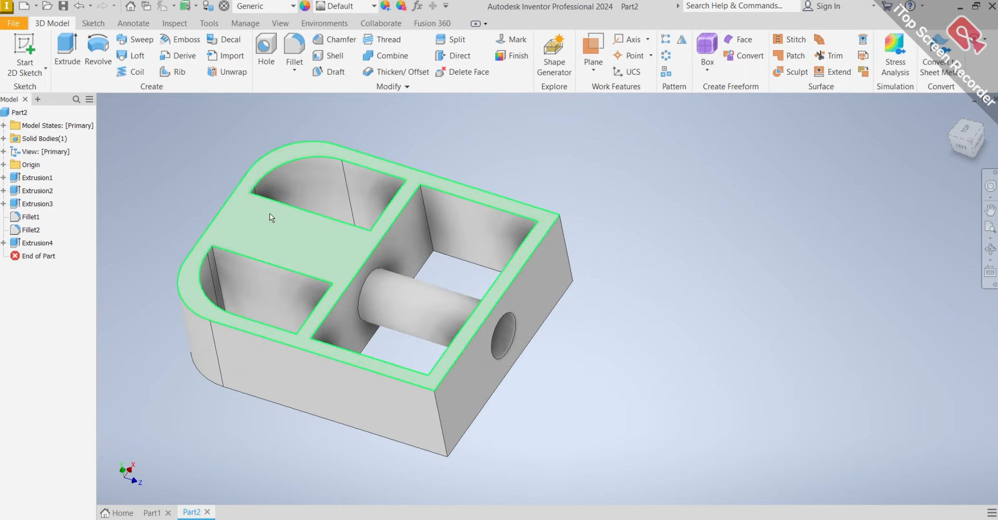
pyautogui.moveTo(286, 198)
pyautogui.keyDown('shift'); pyautogui.mouseDown(button='middle')
pyautogui.moveTo(434, 206)
pyautogui.moveTo(442, 236)
pyautogui.mouseUp(button='middle'); pyautogui.keyUp('shift')
pyautogui.click(365, 229)
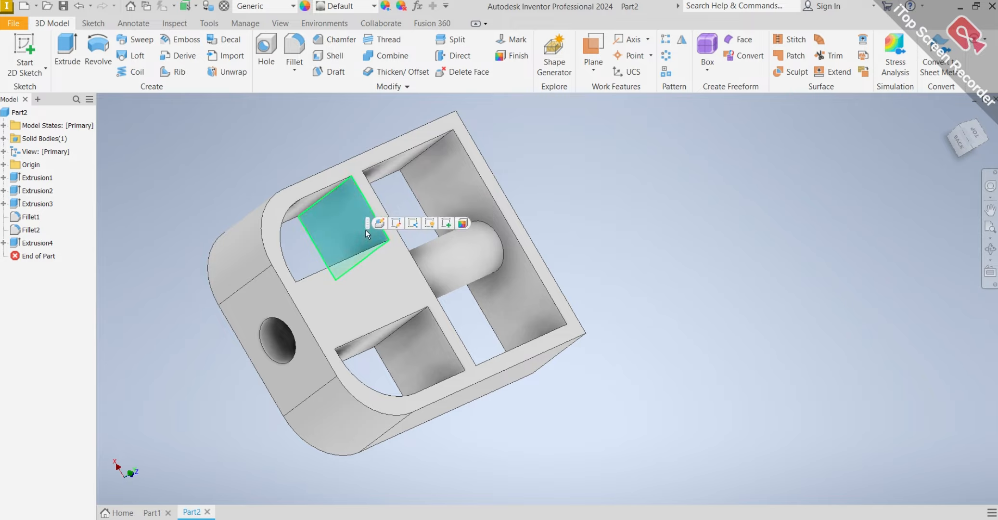
pyautogui.click(445, 223)
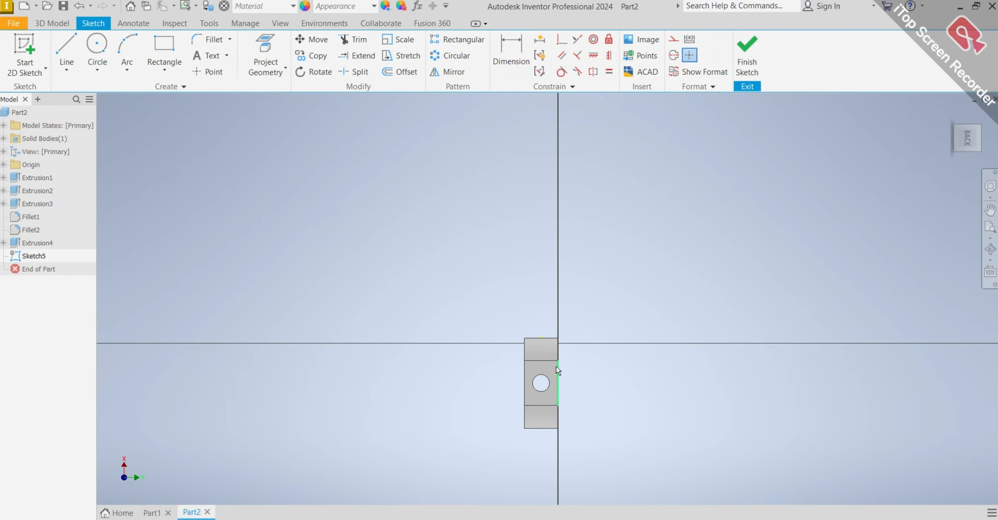
pyautogui.scroll(5, 556, 391)
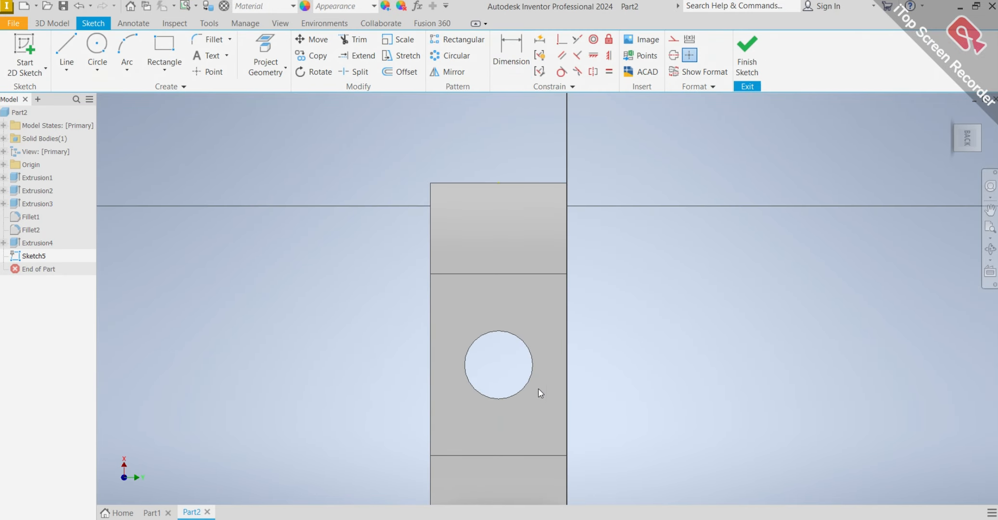
# Sketch a circle about 50 mm in diameter centred on the rounded end's hole.
pyautogui.click(102, 49)
pyautogui.scroll(-2, 549, 423)
pyautogui.scroll(3, 549, 423)
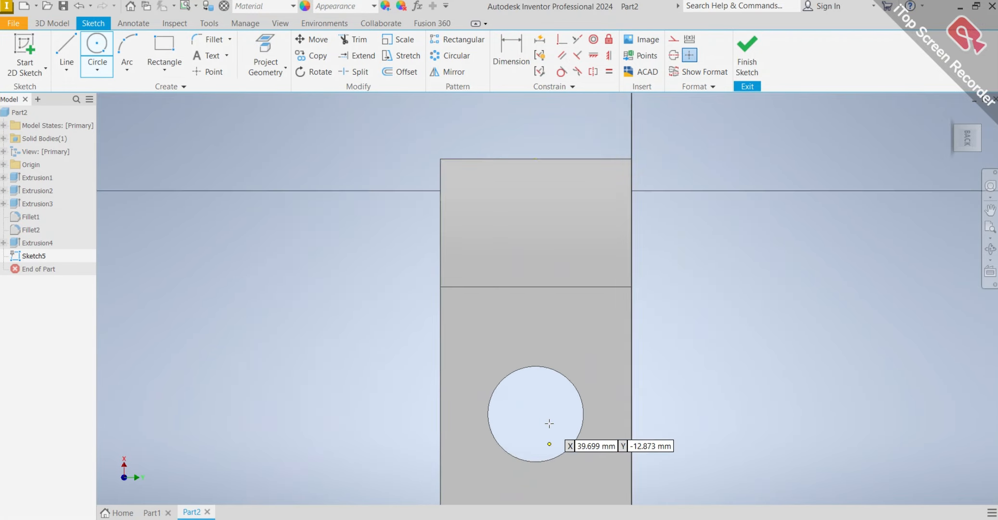
pyautogui.scroll(-2, 549, 423)
pyautogui.moveTo(550, 417)
pyautogui.mouseDown(button='middle')
pyautogui.moveTo(517, 330)
pyautogui.moveTo(484, 285)
pyautogui.mouseUp(button='middle')
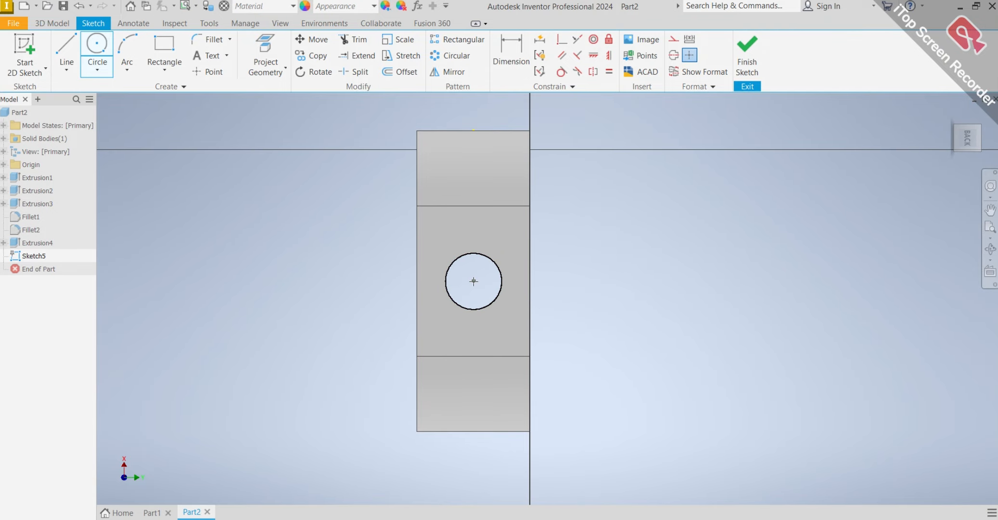
pyautogui.click(474, 281)
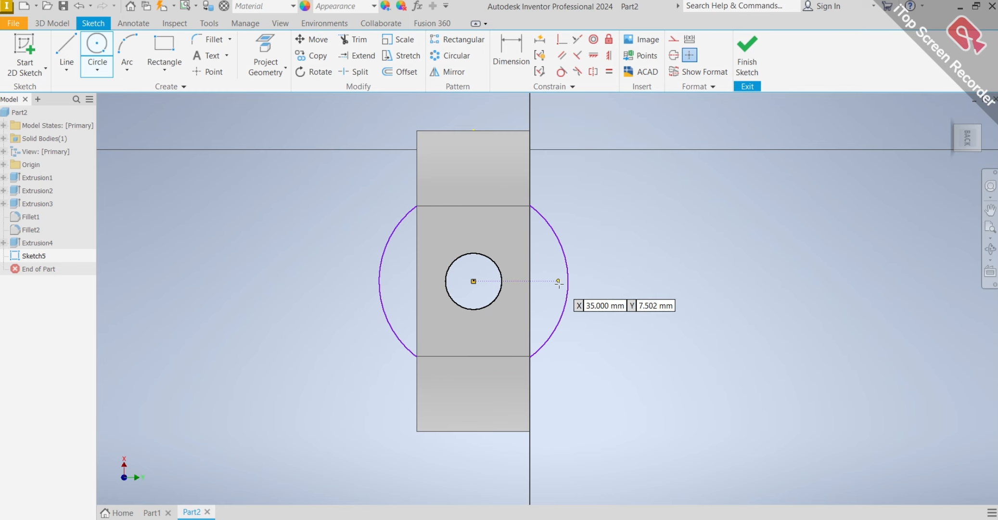
pyautogui.click(558, 281)
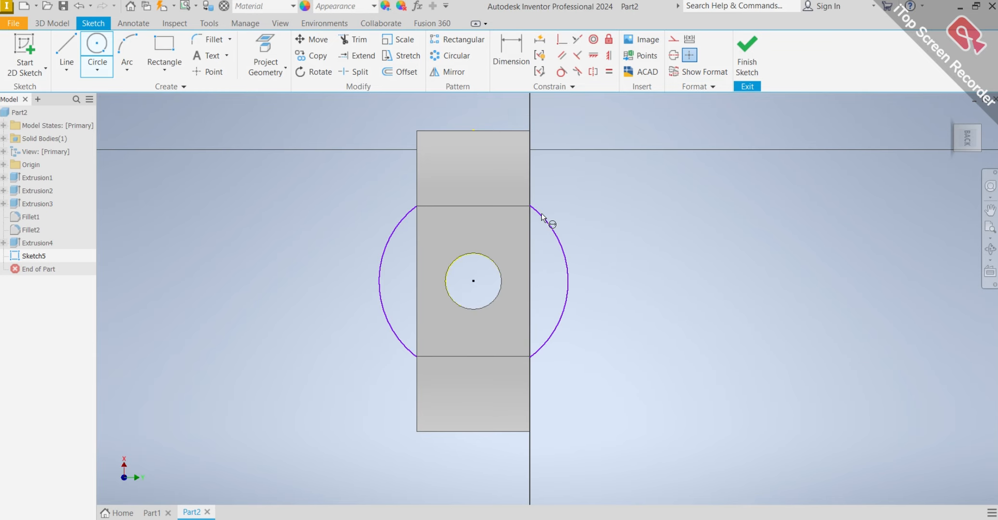
# Dimension the sketched circle's diameter as 17 mm.
pyautogui.click(562, 249)
pyautogui.click(658, 256)
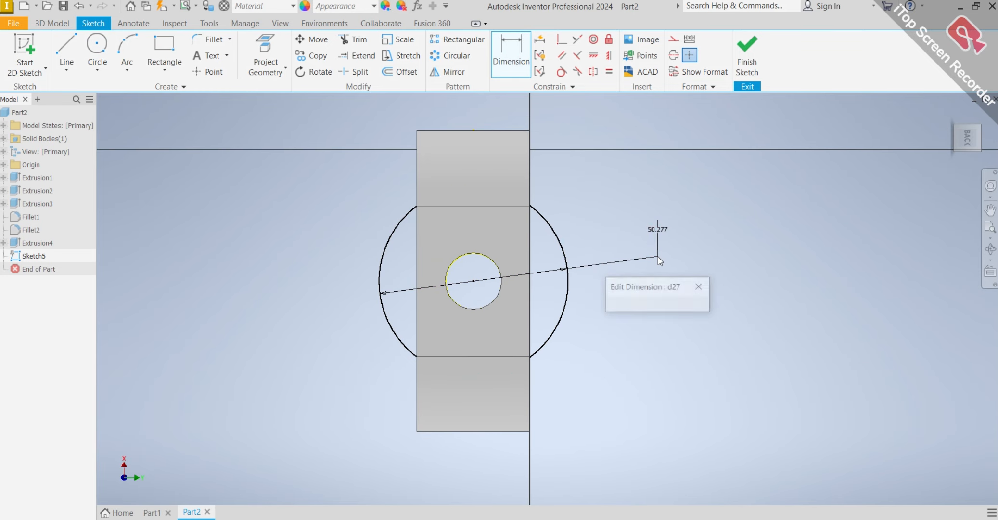
pyautogui.write('17')
pyautogui.press('Return')
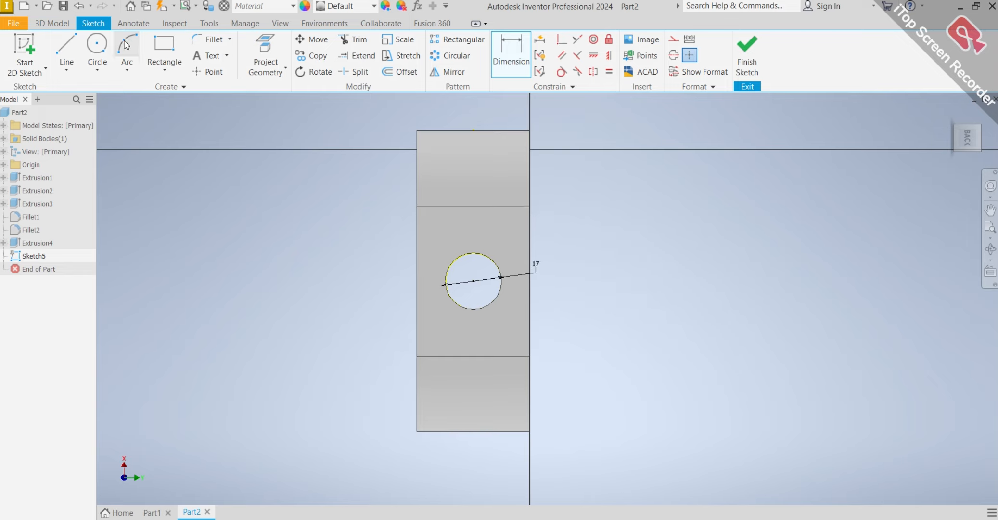
# Sketch a larger circle concentric with the 17 mm circle and dimension its diameter as 40 mm.
pyautogui.click(97, 48)
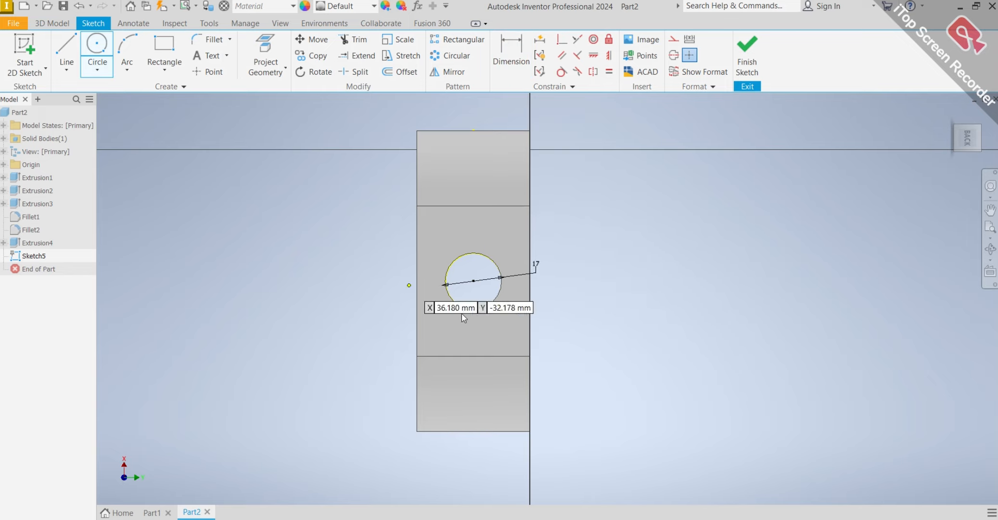
pyautogui.click(474, 281)
pyautogui.click(585, 258)
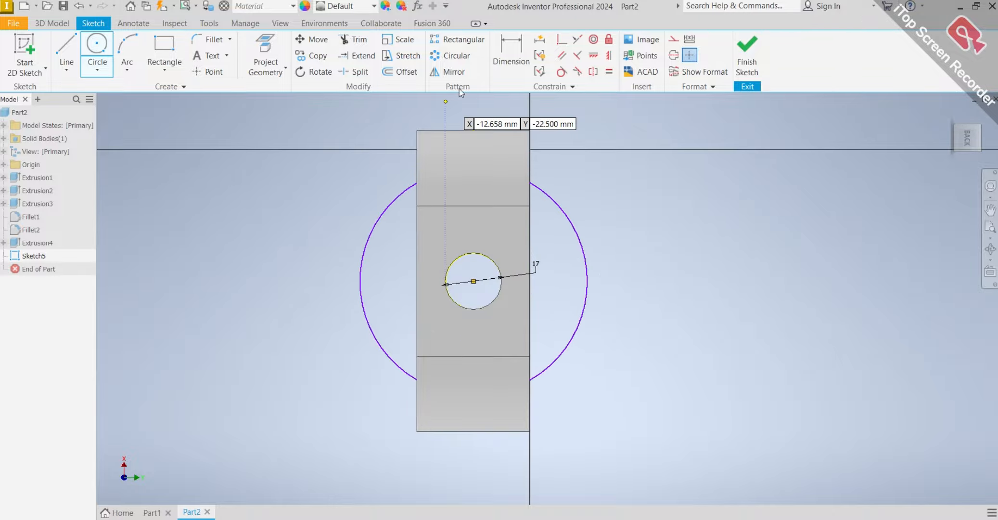
pyautogui.click(517, 61)
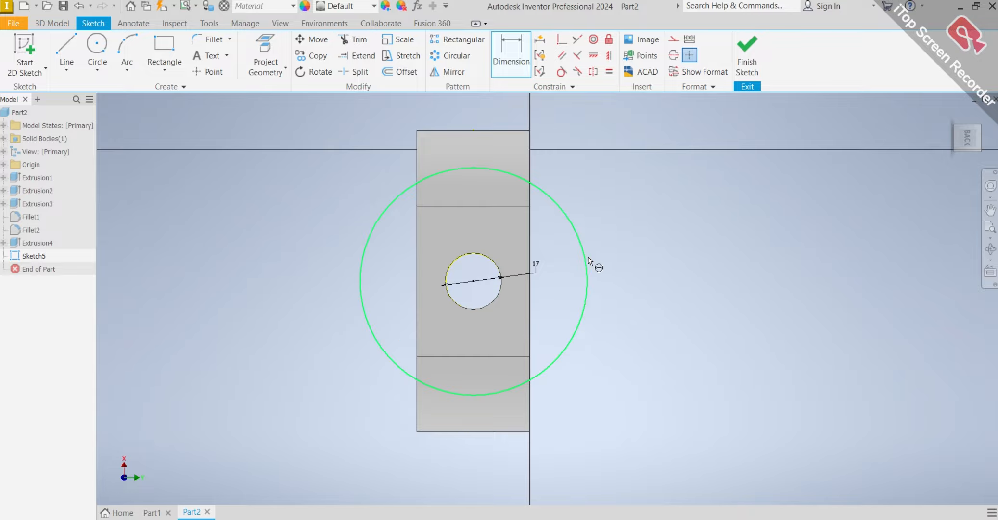
pyautogui.click(586, 263)
pyautogui.click(654, 264)
pyautogui.write('4')
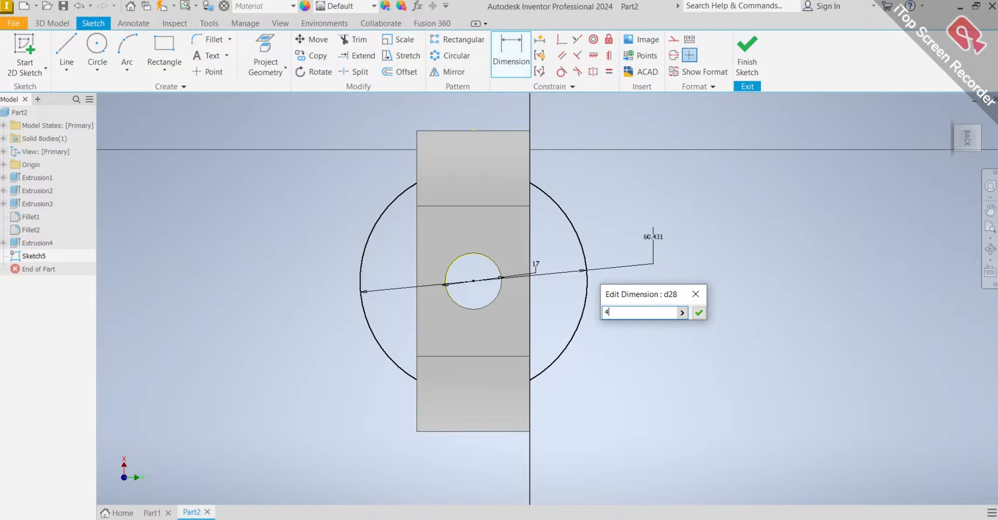
pyautogui.write('0')
pyautogui.press('Return')
# Set up an Extrude of the ring between the 17 mm and 40 mm circles as a cut.
pyautogui.moveTo(561, 285)
pyautogui.keyDown('shift'); pyautogui.mouseDown(button='middle')
pyautogui.moveTo(528, 257)
pyautogui.moveTo(586, 249)
pyautogui.moveTo(524, 297)
pyautogui.moveTo(586, 256)
pyautogui.moveTo(596, 266)
pyautogui.mouseUp(button='middle'); pyautogui.keyUp('shift')
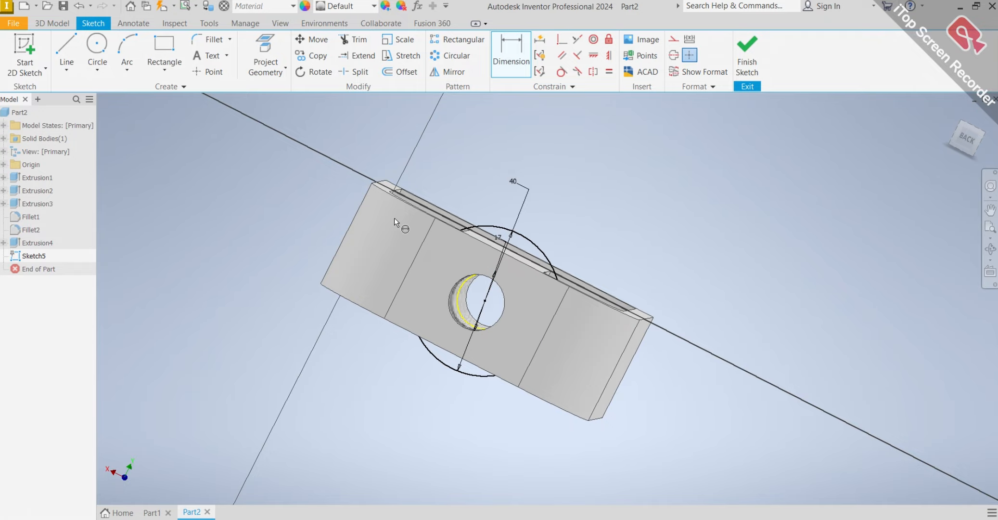
pyautogui.click(56, 23)
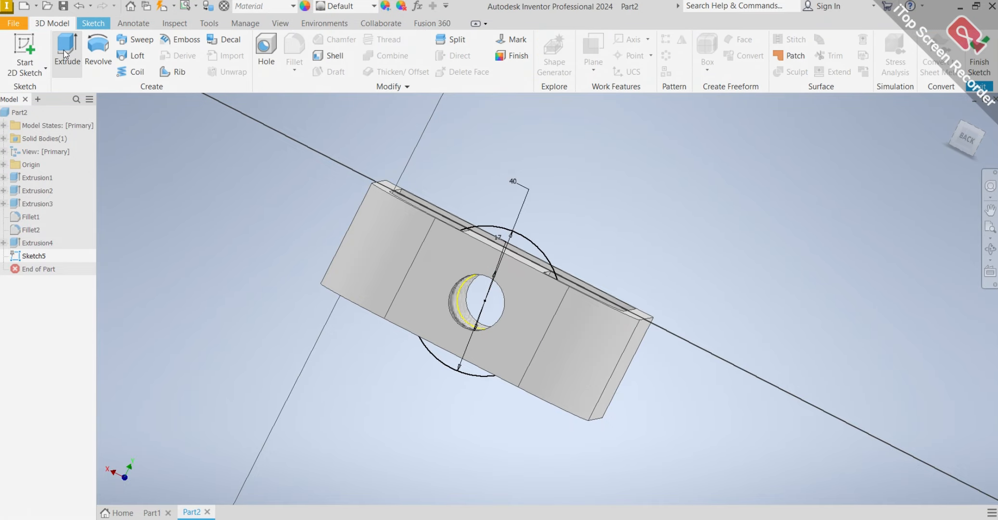
pyautogui.click(66, 53)
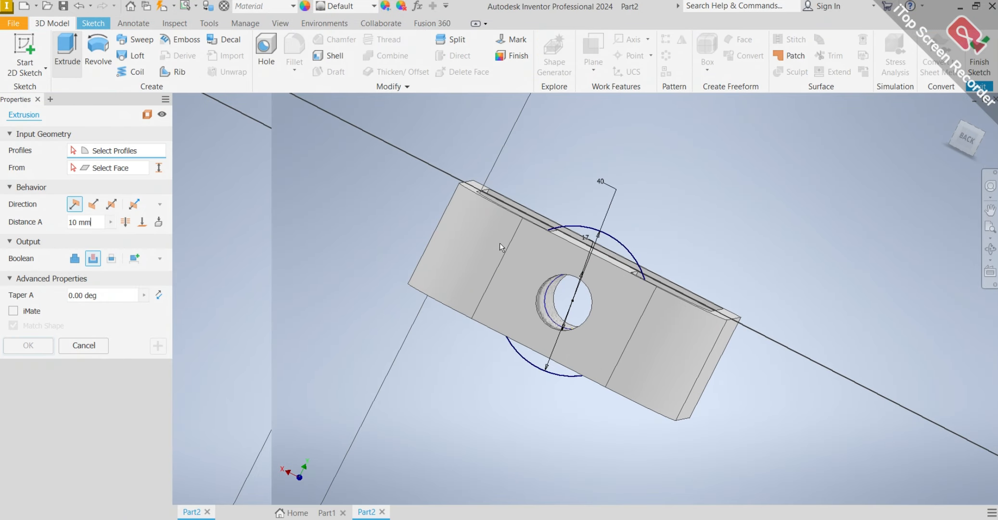
pyautogui.click(562, 254)
pyautogui.keyDown('shift'); pyautogui.moveTo(642, 244); pyautogui.dragTo(529, 240, button='middle'); pyautogui.keyUp('shift')
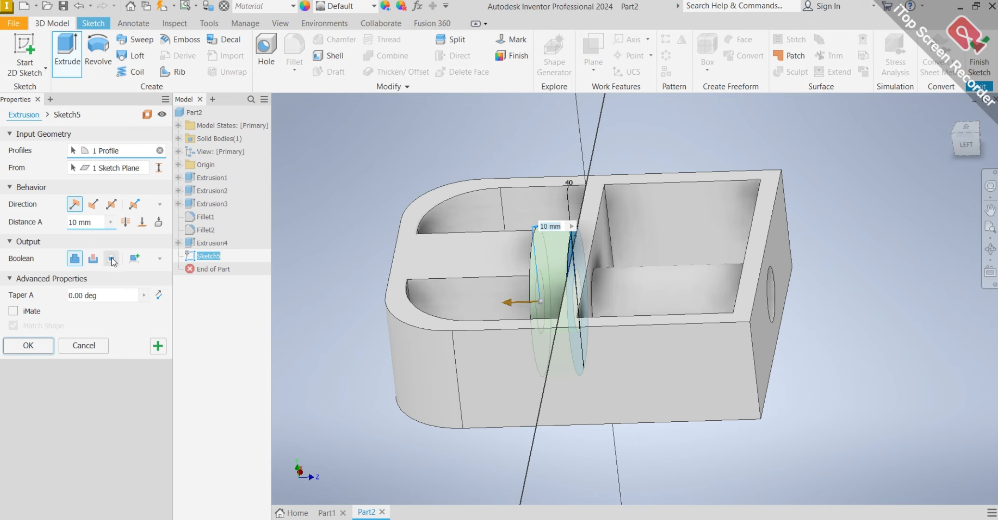
pyautogui.click(93, 258)
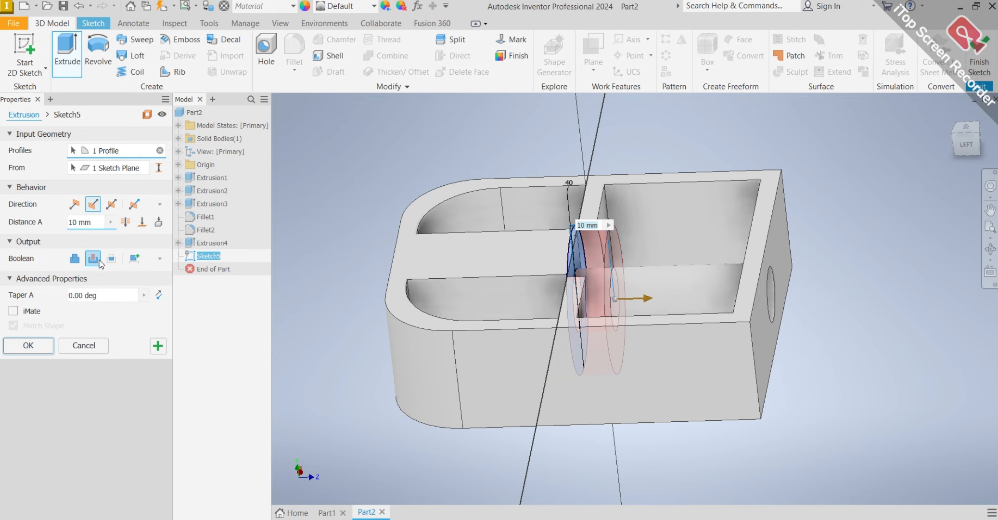
# Extend the ring cut to the inner face of the rounded end wall and complete the extrusion.
pyautogui.click(144, 224)
pyautogui.keyDown('shift'); pyautogui.moveTo(513, 261); pyautogui.dragTo(460, 270, button='middle'); pyautogui.keyUp('shift')
pyautogui.scroll(-5, 460, 270)
pyautogui.scroll(5, 460, 270)
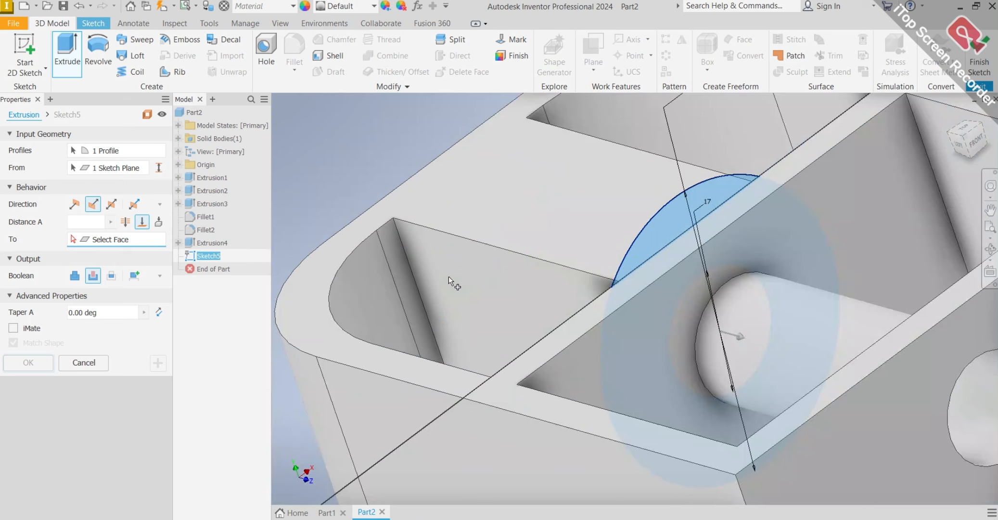
pyautogui.click(405, 284)
pyautogui.scroll(4, 590, 240)
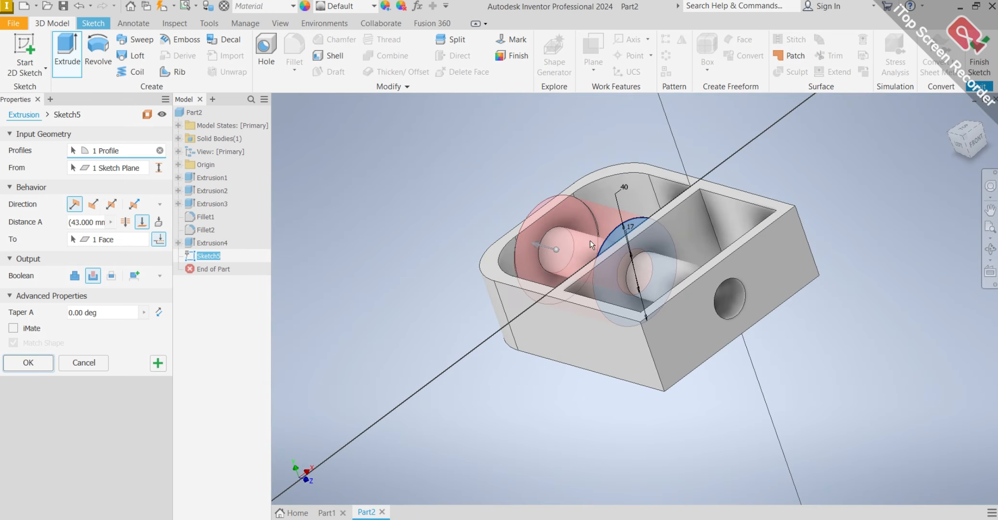
pyautogui.click(24, 362)
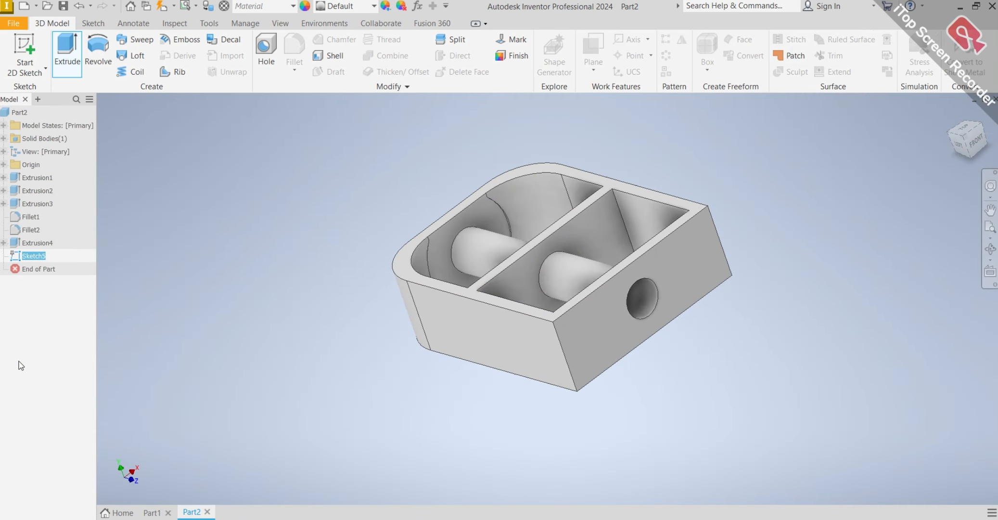
# Start a sketch on the block's top face.
pyautogui.moveTo(325, 267)
pyautogui.keyDown('shift'); pyautogui.mouseDown(button='middle')
pyautogui.moveTo(531, 199)
pyautogui.moveTo(446, 199)
pyautogui.moveTo(461, 222)
pyautogui.moveTo(464, 337)
pyautogui.moveTo(452, 172)
pyautogui.moveTo(601, 174)
pyautogui.moveTo(521, 172)
pyautogui.moveTo(604, 206)
pyautogui.moveTo(586, 180)
pyautogui.moveTo(517, 221)
pyautogui.moveTo(505, 190)
pyautogui.moveTo(509, 217)
pyautogui.mouseUp(button='middle'); pyautogui.keyUp('shift')
pyautogui.scroll(-5, 512, 219)
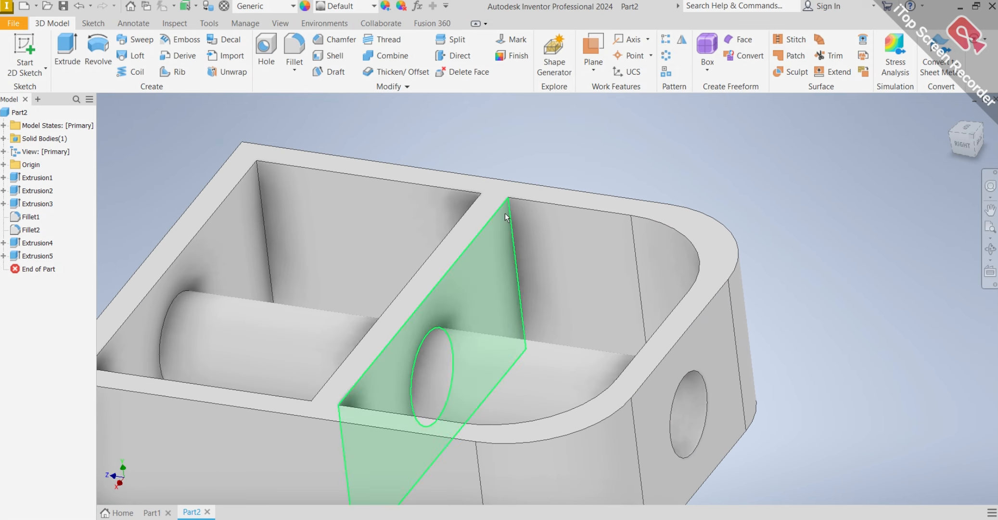
pyautogui.scroll(3, 487, 219)
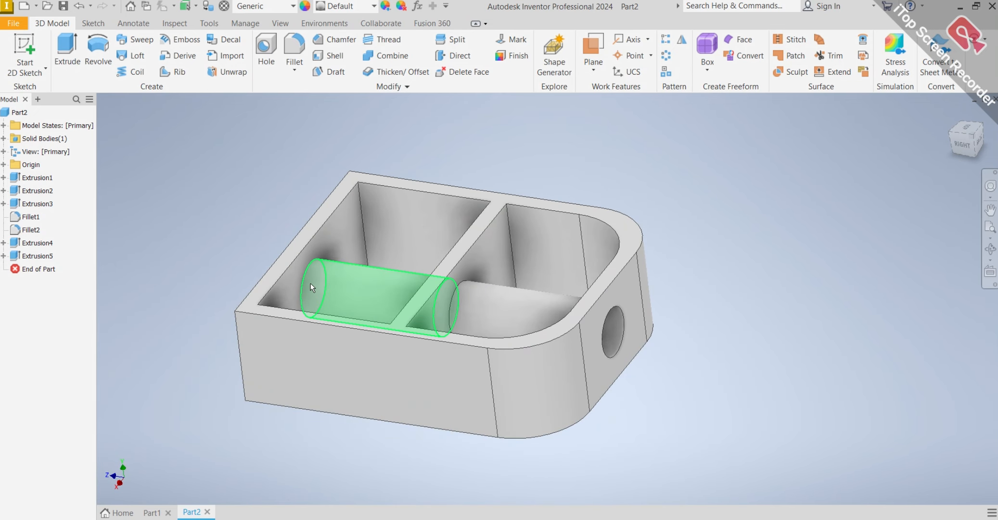
pyautogui.moveTo(328, 303)
pyautogui.click(326, 212)
pyautogui.click(405, 207)
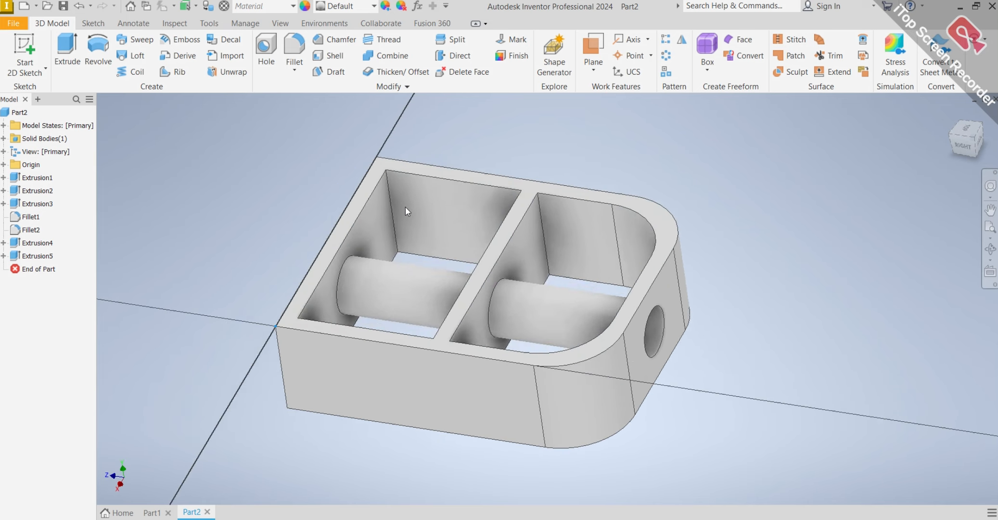
pyautogui.scroll(3, 711, 219)
pyautogui.moveTo(709, 219)
pyautogui.mouseDown(button='middle')
pyautogui.moveTo(623, 264)
pyautogui.moveTo(535, 262)
pyautogui.mouseUp(button='middle')
pyautogui.scroll(3, 523, 235)
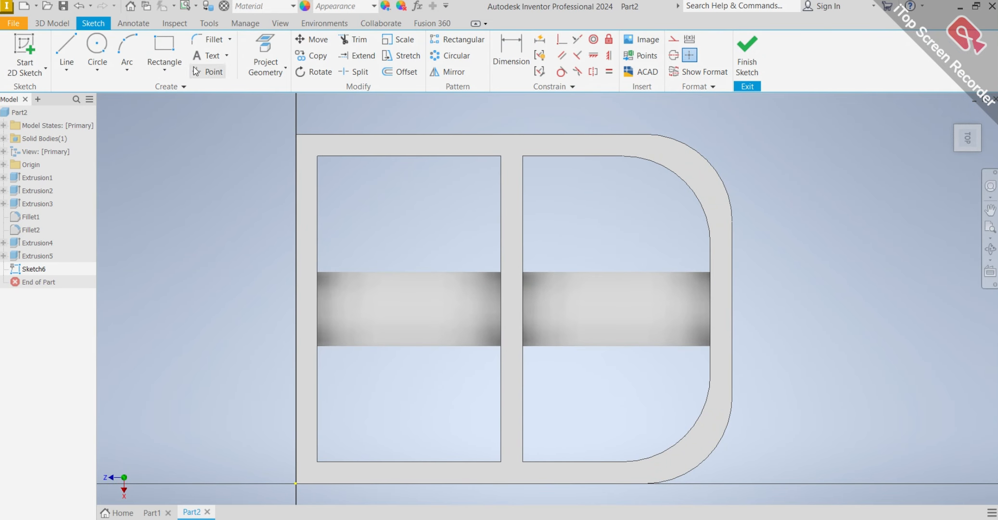
# Draw two rectangles, each about 5 mm wide and 70 mm long, over the flat end wall and the middle wall between the pockets.
pyautogui.click(164, 69)
pyautogui.click(181, 94)
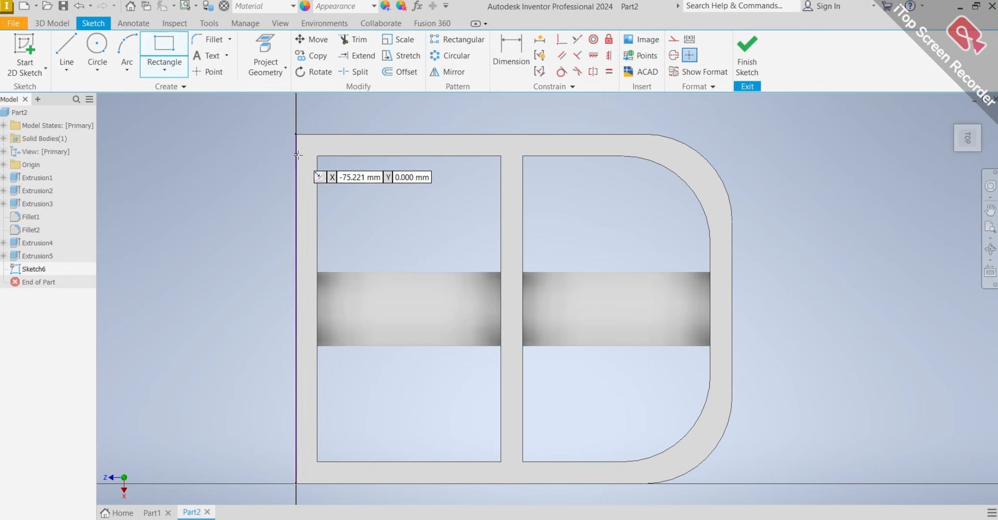
pyautogui.click(297, 154)
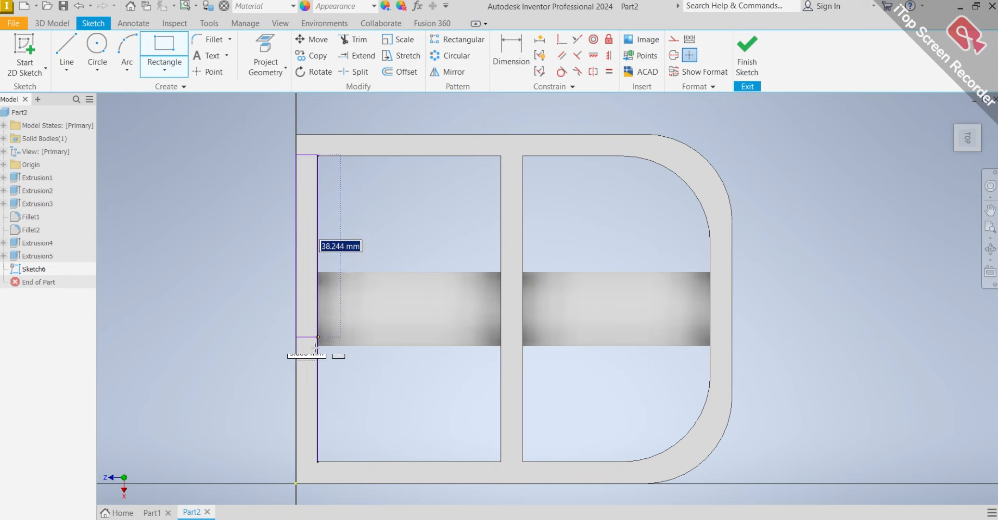
pyautogui.click(317, 461)
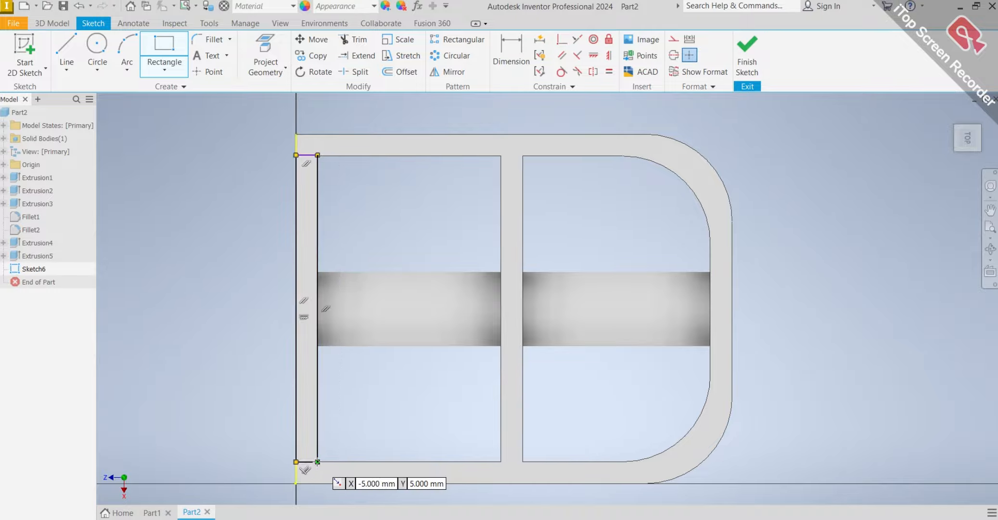
pyautogui.click(501, 155)
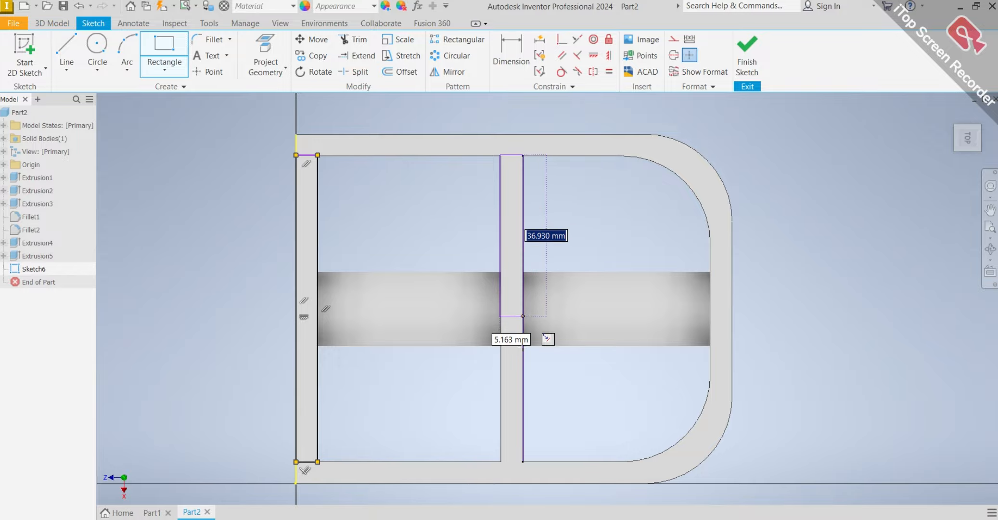
pyautogui.click(523, 462)
# Adjust the middle rectangle's corner and long edge so they line up with the middle wall's edges.
pyautogui.scroll(-6, 508, 127)
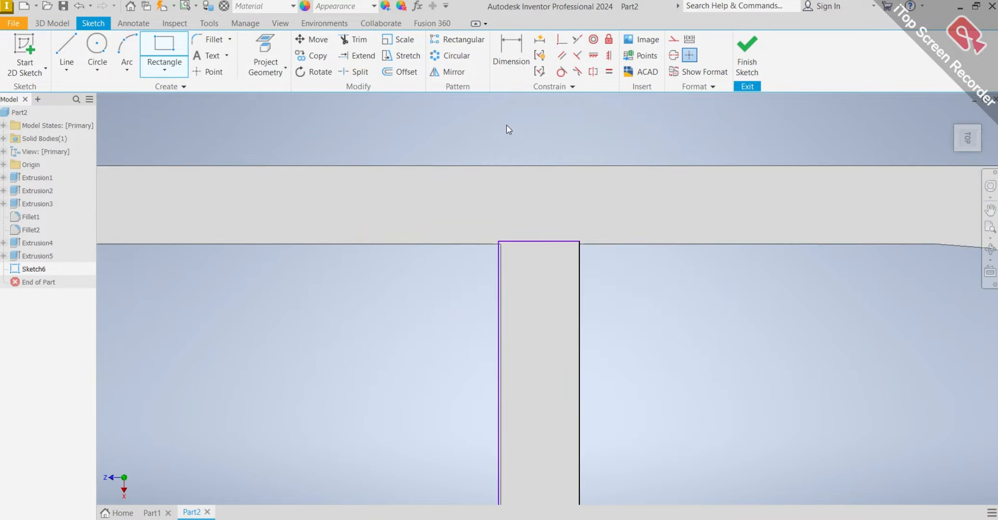
pyautogui.press('Escape')
pyautogui.scroll(6, 508, 414)
pyautogui.scroll(-3, 510, 412)
pyautogui.moveTo(517, 426); pyautogui.dragTo(478, 137, button='middle')
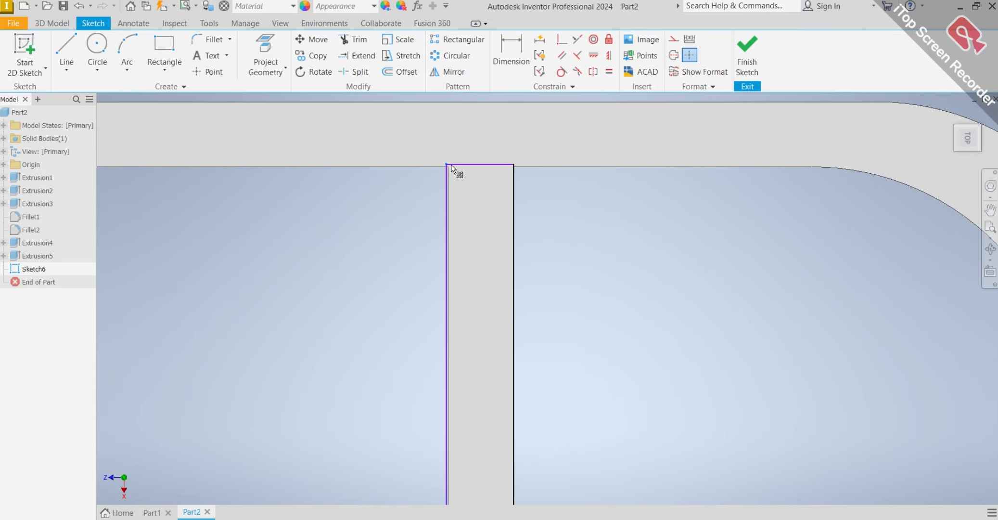
pyautogui.moveTo(452, 166)
pyautogui.mouseDown()
pyautogui.moveTo(460, 166)
pyautogui.moveTo(449, 167)
pyautogui.mouseUp()
pyautogui.scroll(-5, 462, 183)
pyautogui.scroll(8, 390, 255)
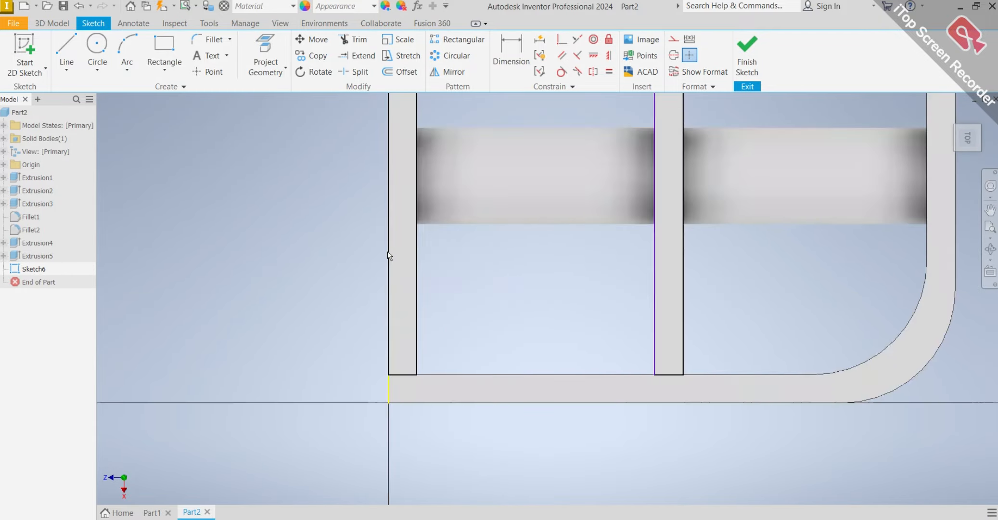
pyautogui.scroll(-6, 486, 379)
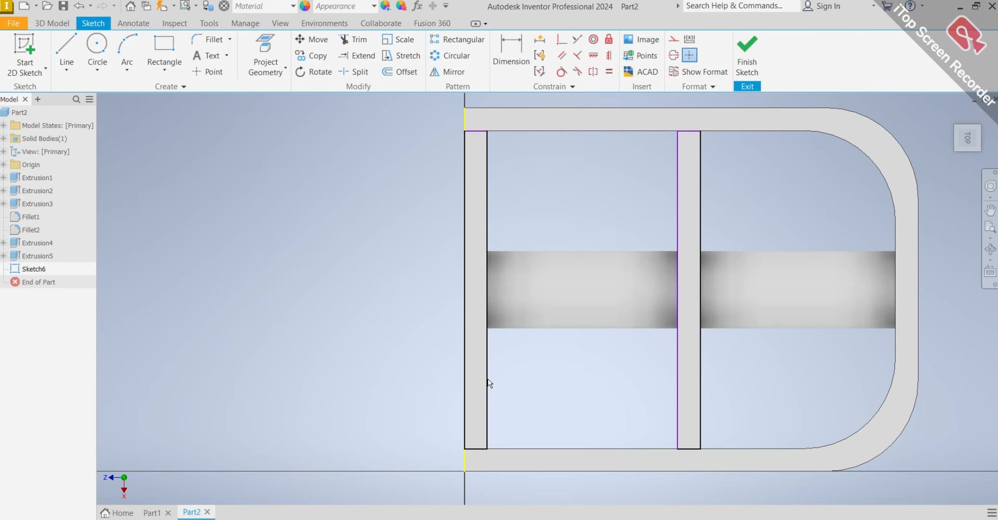
pyautogui.moveTo(504, 395)
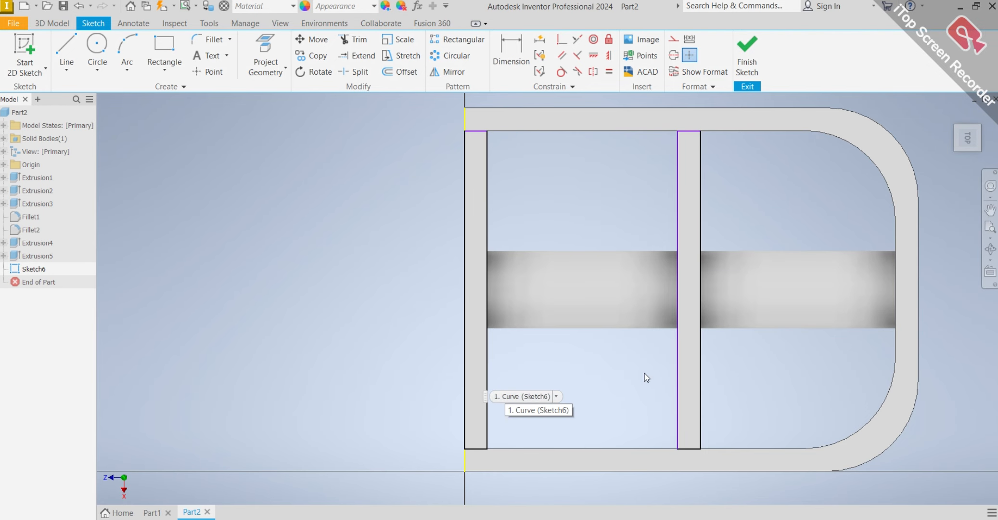
pyautogui.scroll(-5, 679, 332)
pyautogui.scroll(3, 708, 321)
pyautogui.scroll(5, 687, 372)
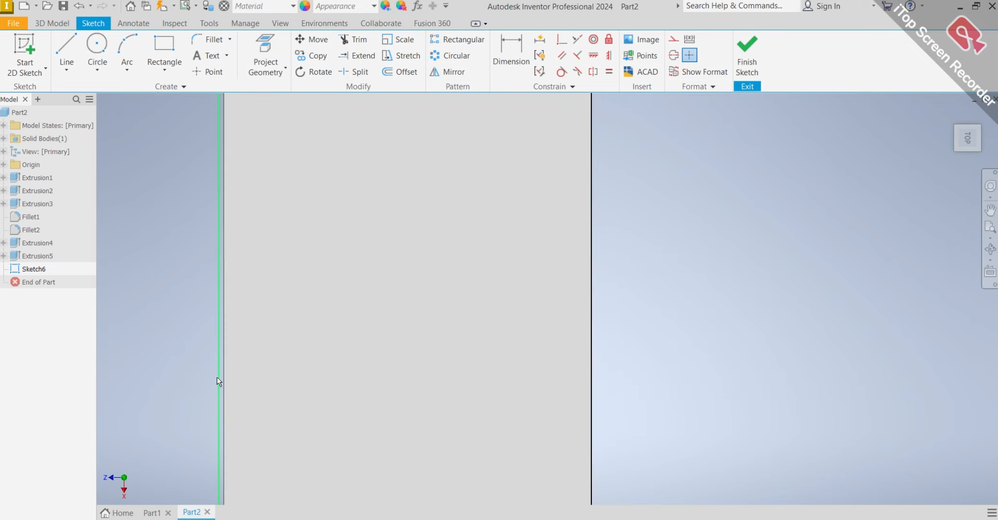
pyautogui.moveTo(218, 378); pyautogui.dragTo(221, 376)
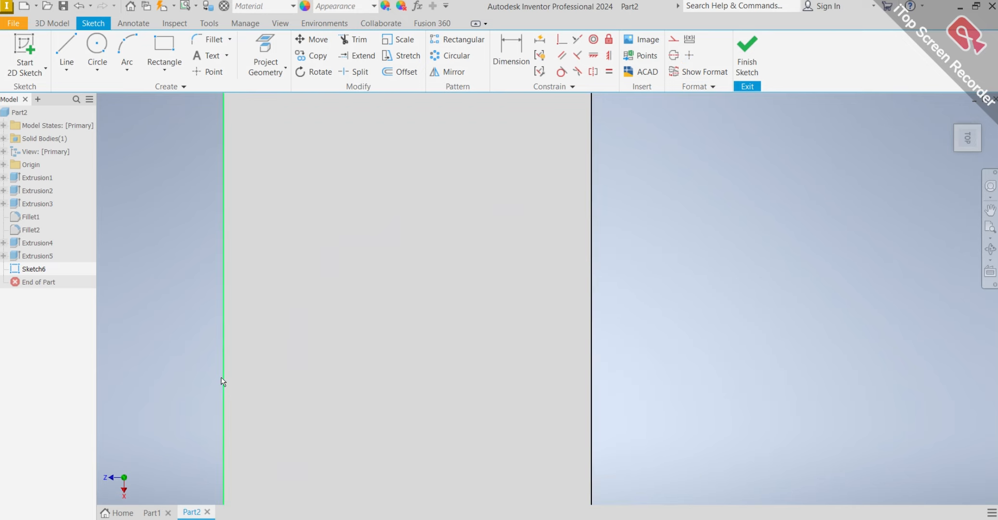
pyautogui.scroll(-3, 220, 377)
pyautogui.scroll(-3, 188, 336)
pyautogui.scroll(5, 187, 334)
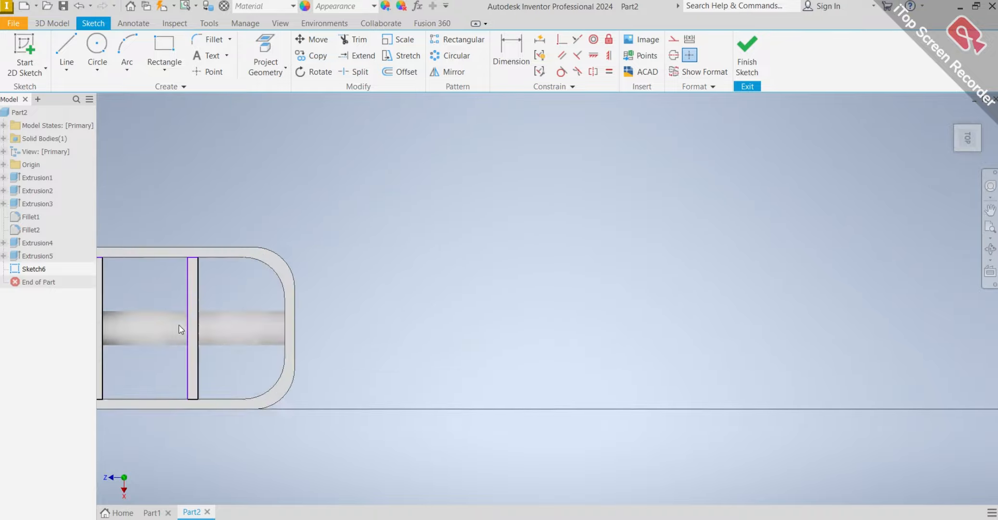
pyautogui.scroll(-5, 180, 329)
# Start an Extrude and select the rectangles on the middle wall and the flat end wall as profiles.
pyautogui.moveTo(191, 313)
pyautogui.mouseDown(button='middle')
pyautogui.moveTo(407, 215)
pyautogui.moveTo(410, 166)
pyautogui.mouseUp(button='middle')
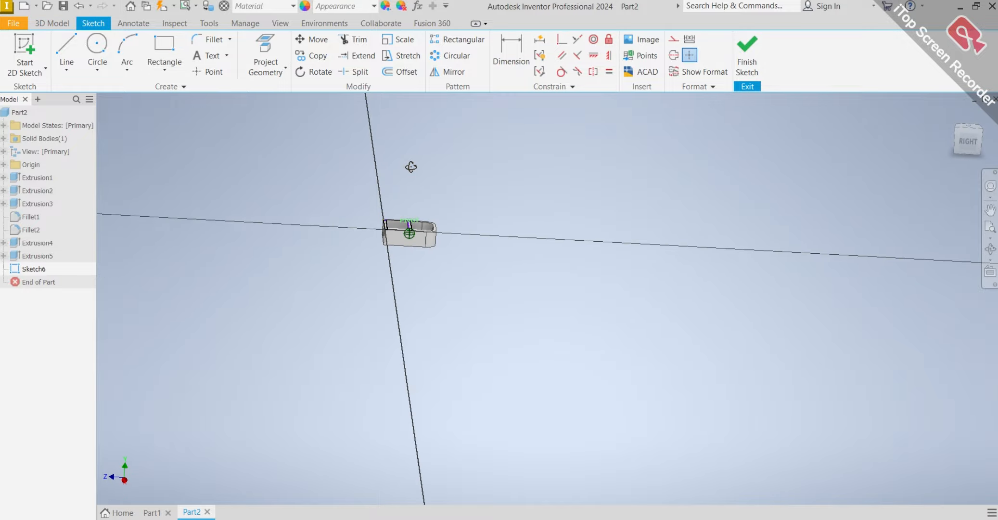
pyautogui.scroll(5, 404, 233)
pyautogui.scroll(5, 428, 202)
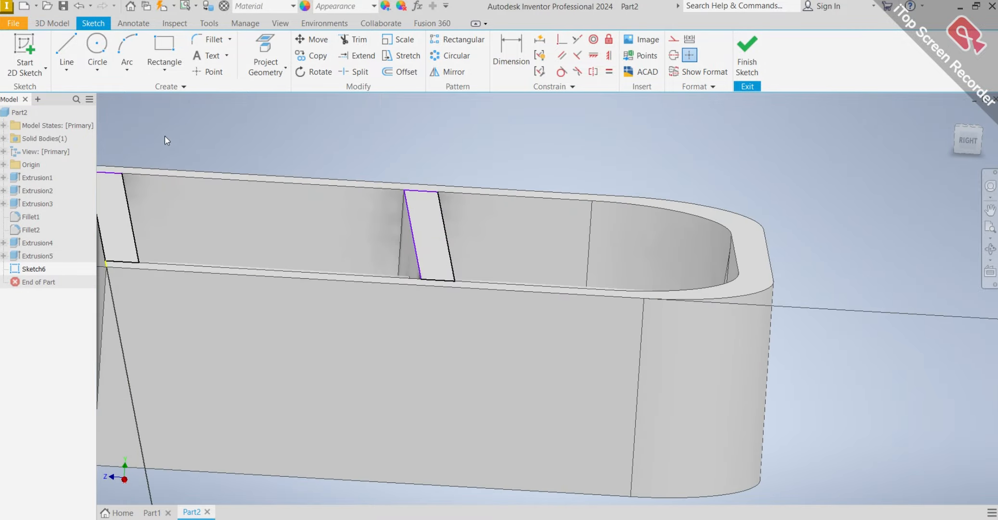
pyautogui.click(52, 23)
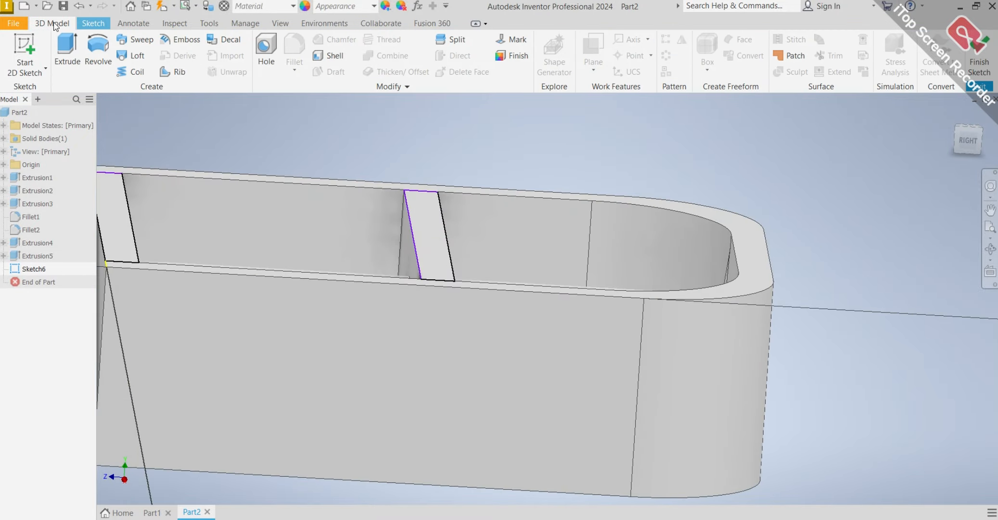
pyautogui.click(62, 53)
pyautogui.scroll(-2, 452, 218)
pyautogui.scroll(-3, 448, 219)
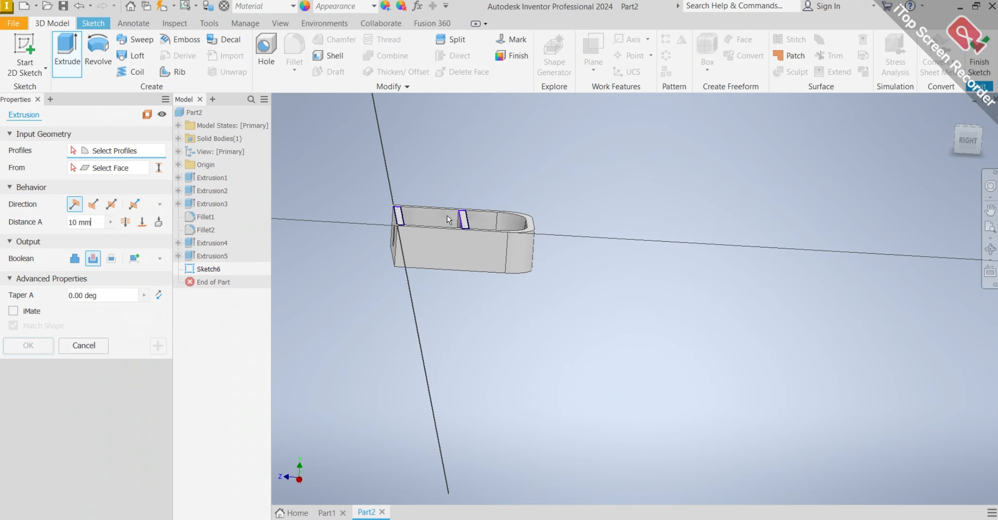
pyautogui.keyDown('shift'); pyautogui.moveTo(486, 239); pyautogui.dragTo(461, 241, button='middle'); pyautogui.keyUp('shift')
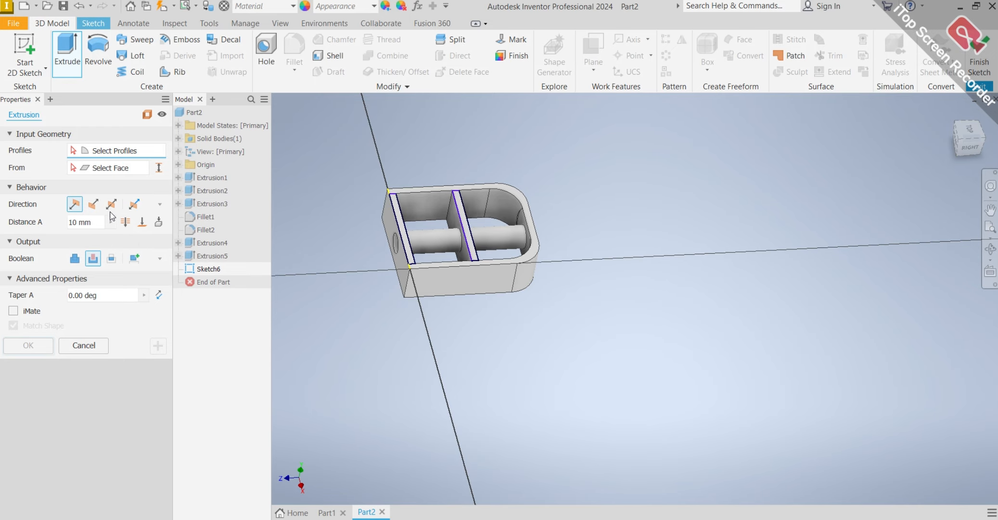
pyautogui.scroll(3, 470, 235)
pyautogui.scroll(2, 471, 241)
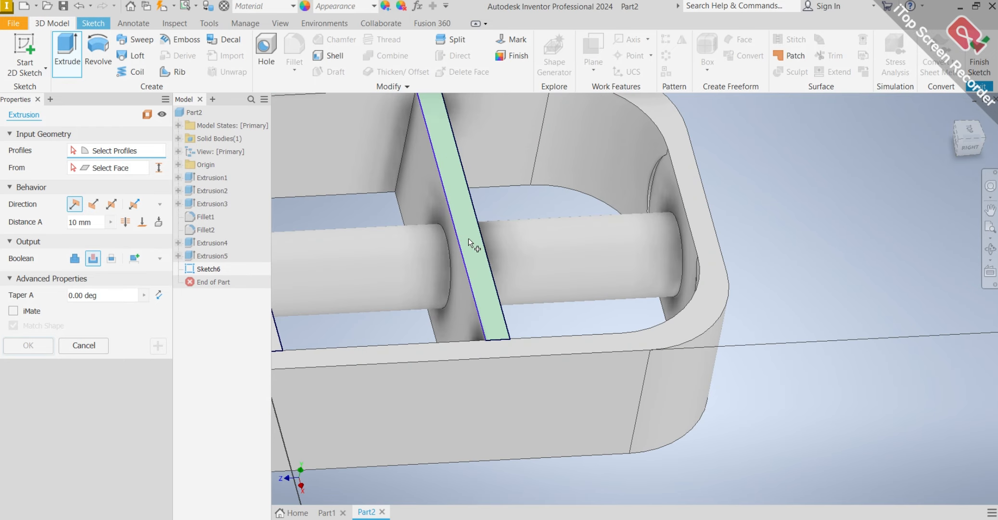
pyautogui.click(474, 243)
pyautogui.scroll(-6, 444, 256)
pyautogui.scroll(6, 443, 254)
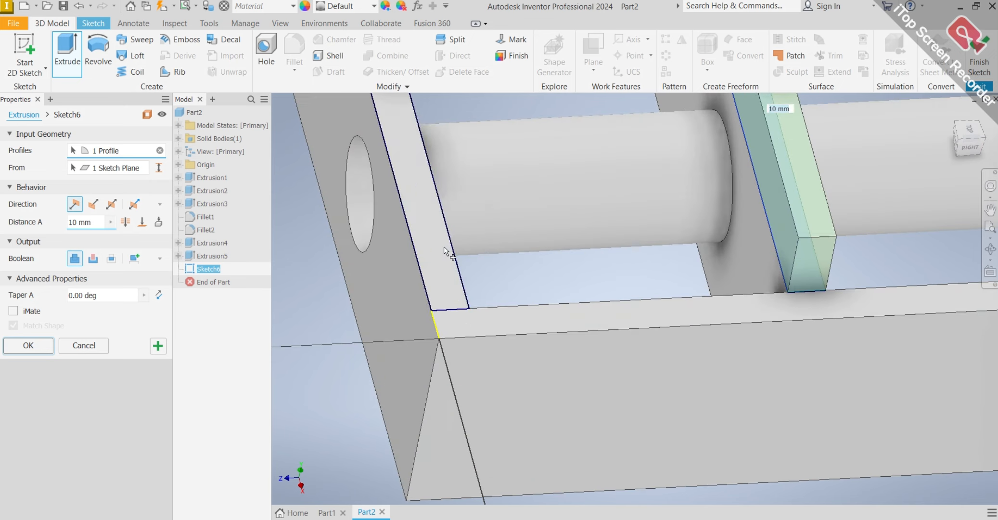
pyautogui.click(448, 240)
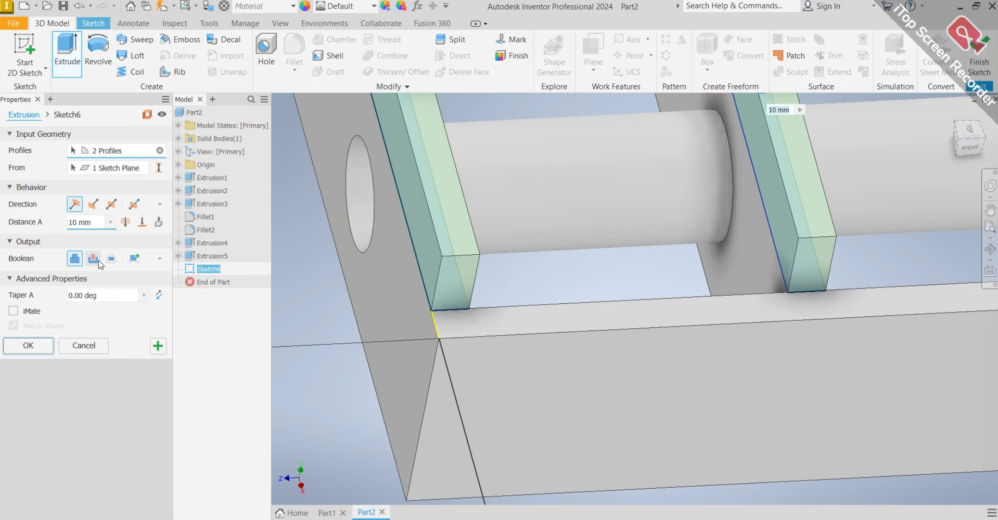
# Make the extrusion a cut 5 mm deep into both walls and complete it.
pyautogui.click(99, 260)
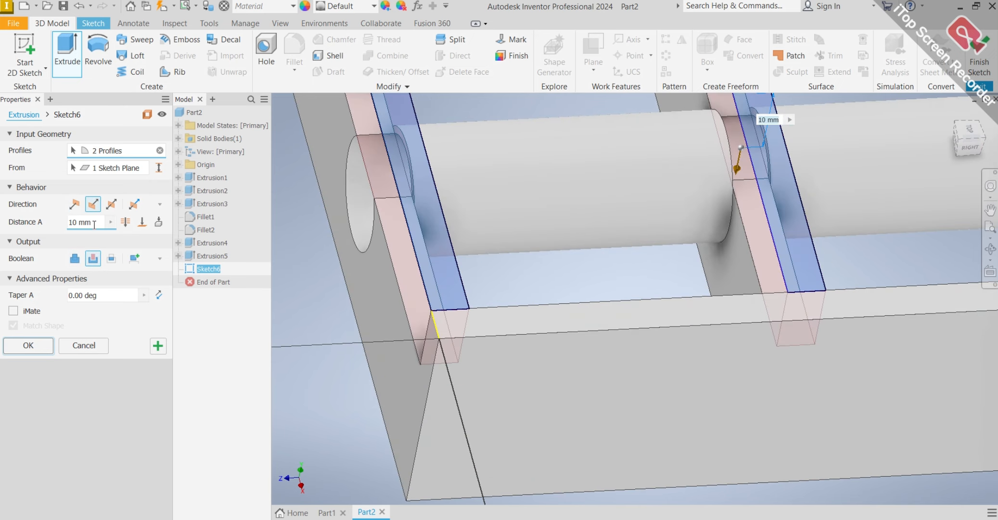
pyautogui.moveTo(94, 224); pyautogui.dragTo(64, 225)
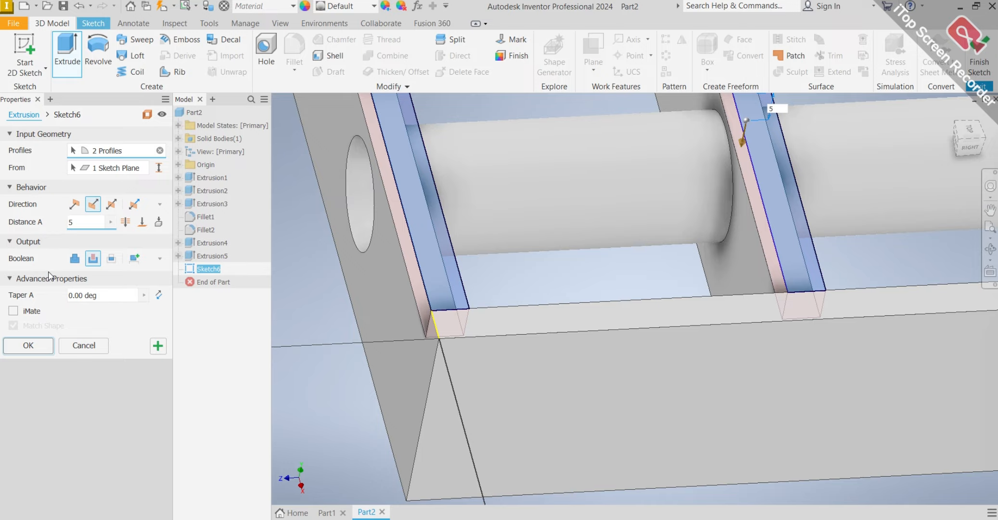
pyautogui.click(41, 349)
# Examine the lowered end and middle walls of the block from several sides.
pyautogui.scroll(5, 776, 215)
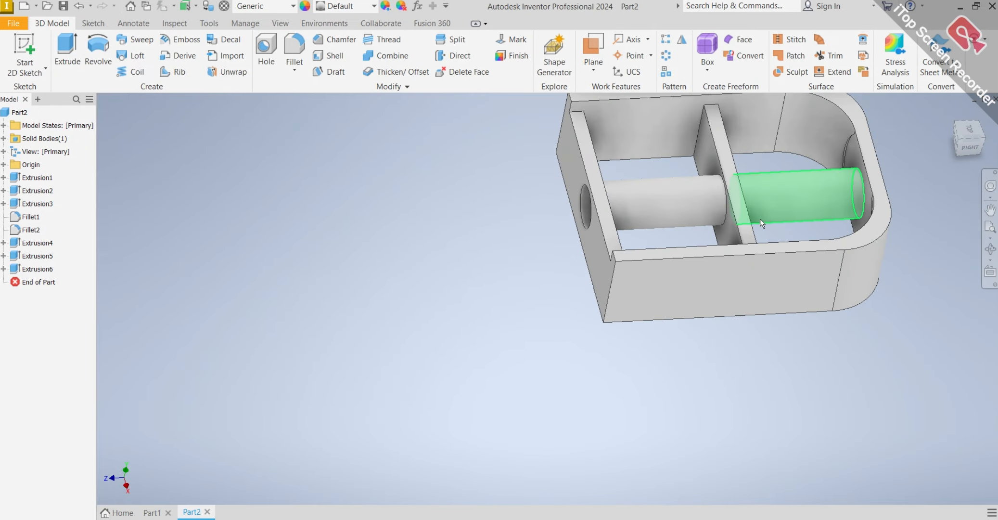
pyautogui.keyDown('shift'); pyautogui.moveTo(760, 219); pyautogui.dragTo(878, 232, button='middle'); pyautogui.keyUp('shift')
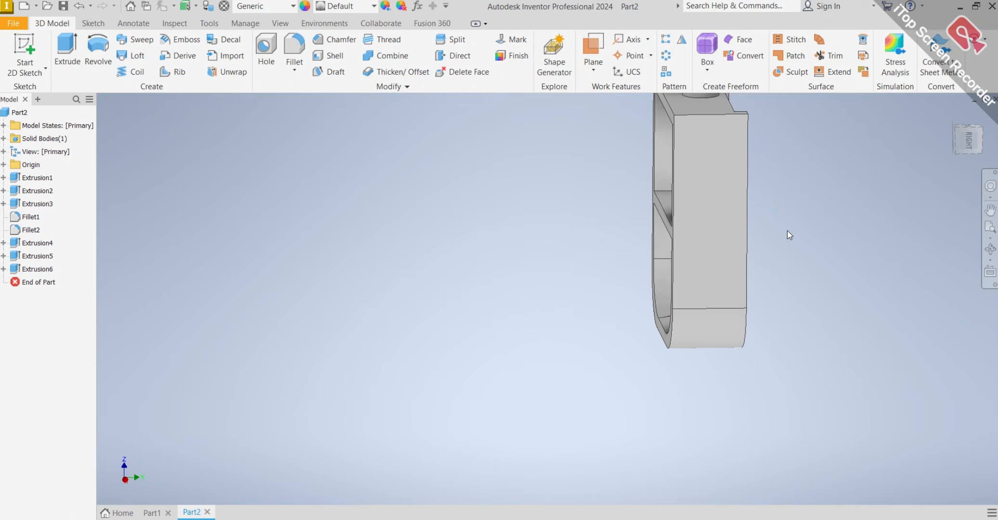
pyautogui.scroll(2, 784, 232)
pyautogui.moveTo(776, 207); pyautogui.dragTo(691, 336, button='middle')
pyautogui.scroll(1, 623, 303)
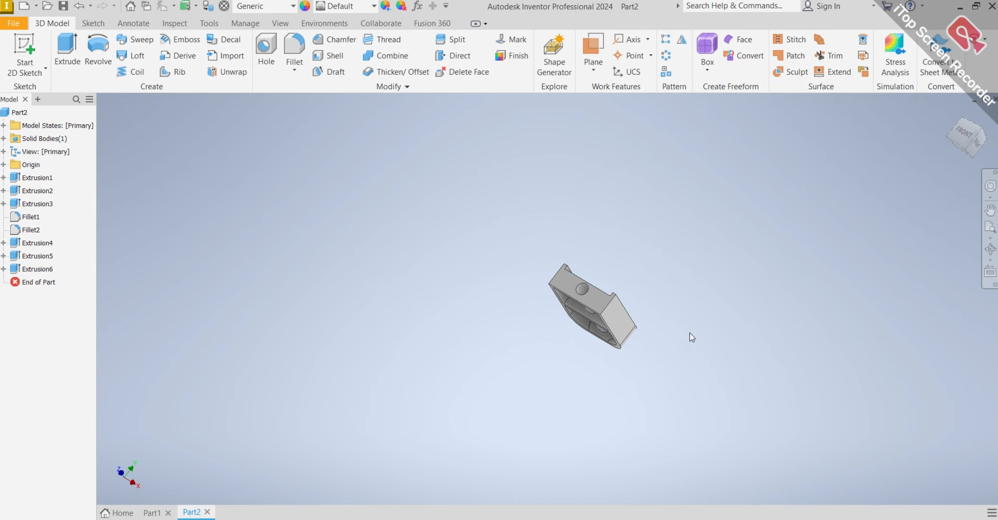
pyautogui.scroll(-5, 642, 328)
pyautogui.keyDown('shift'); pyautogui.moveTo(635, 289); pyautogui.dragTo(559, 229, button='middle'); pyautogui.keyUp('shift')
pyautogui.scroll(3, 531, 188)
pyautogui.scroll(-4, 512, 165)
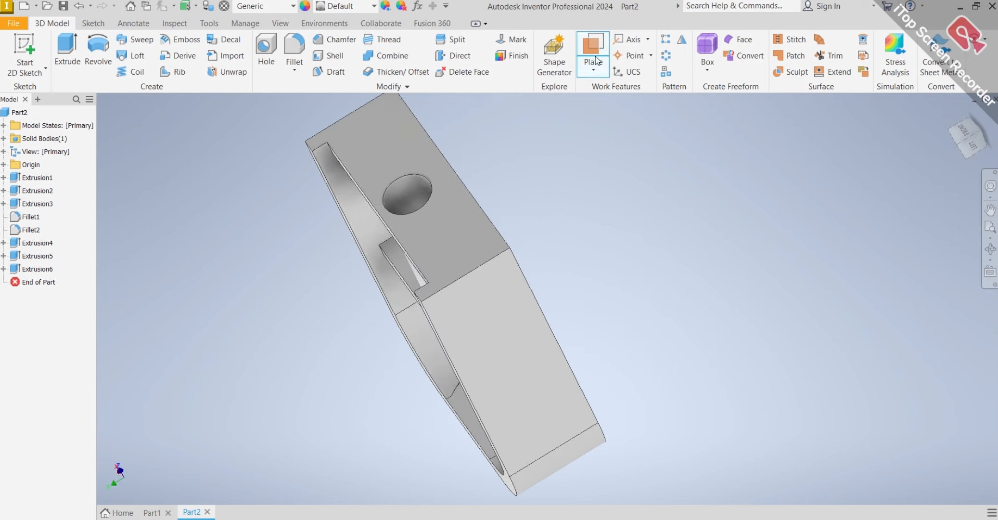
# Create a midplane work plane between the block's top rim face and the opposite bottom rim face.
pyautogui.click(595, 72)
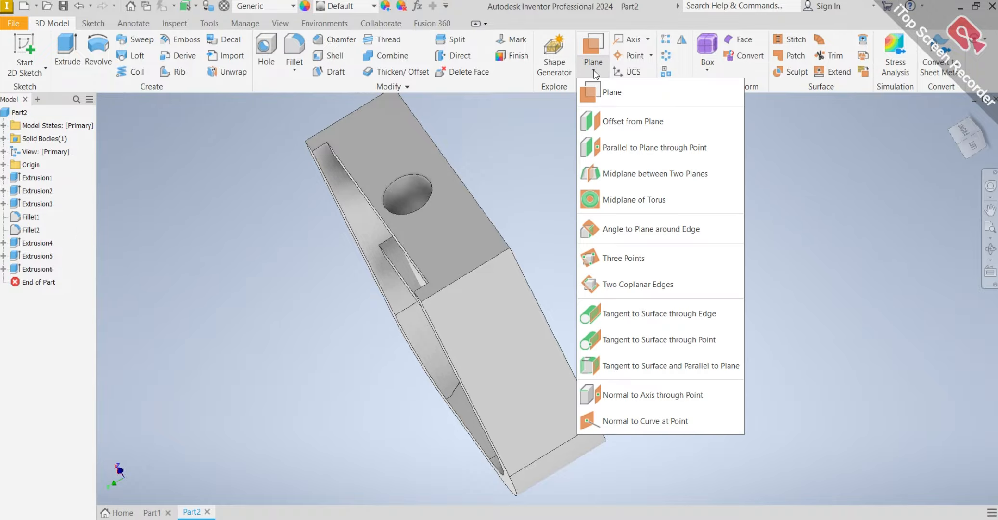
pyautogui.click(603, 165)
pyautogui.keyDown('shift'); pyautogui.moveTo(418, 304); pyautogui.dragTo(441, 283, button='middle'); pyautogui.keyUp('shift')
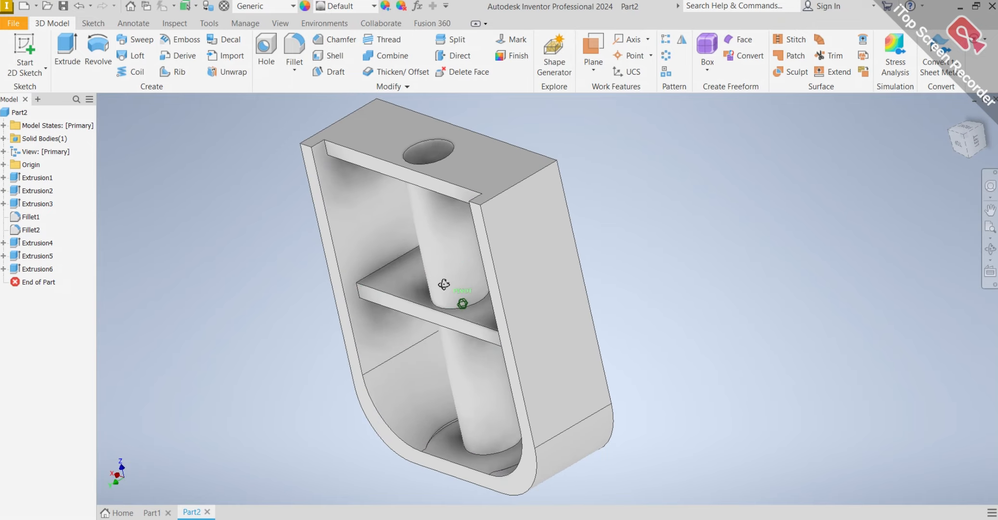
pyautogui.scroll(-6, 484, 312)
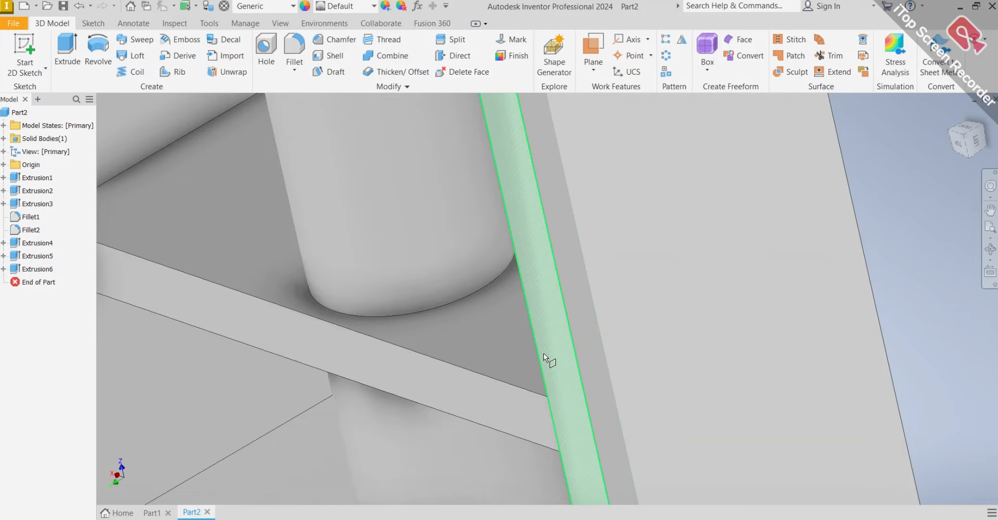
pyautogui.click(543, 356)
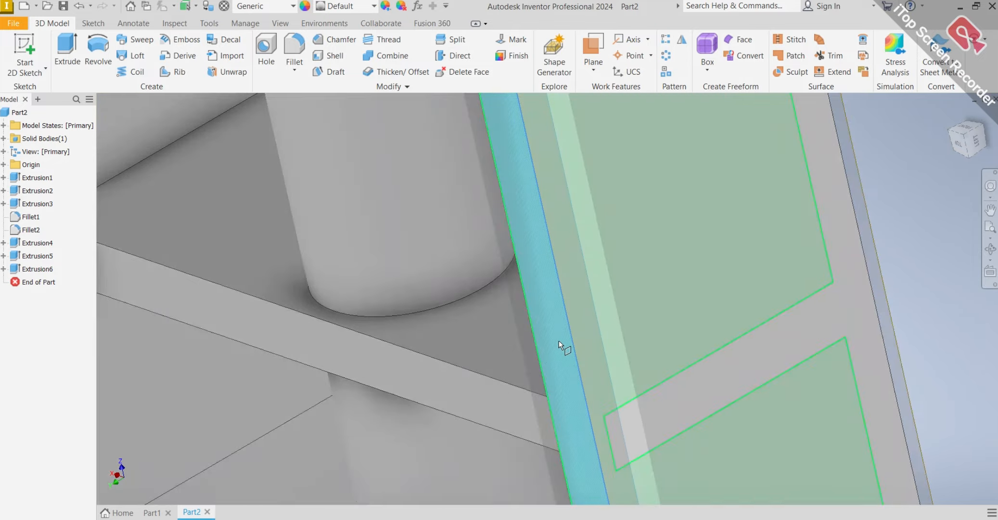
pyautogui.scroll(8, 559, 340)
pyautogui.keyDown('shift'); pyautogui.moveTo(592, 324); pyautogui.dragTo(529, 339, button='middle'); pyautogui.keyUp('shift')
pyautogui.scroll(-10, 518, 357)
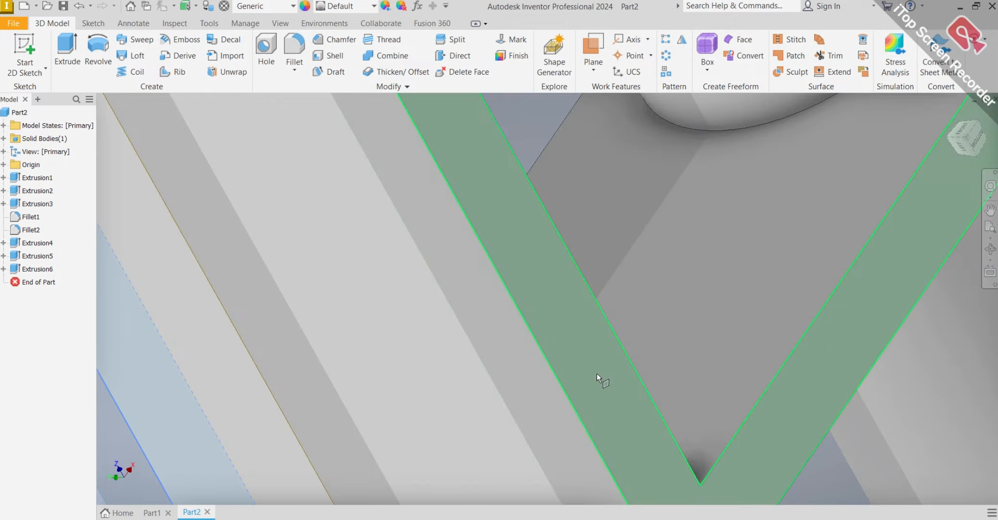
pyautogui.click(597, 373)
pyautogui.scroll(9, 597, 374)
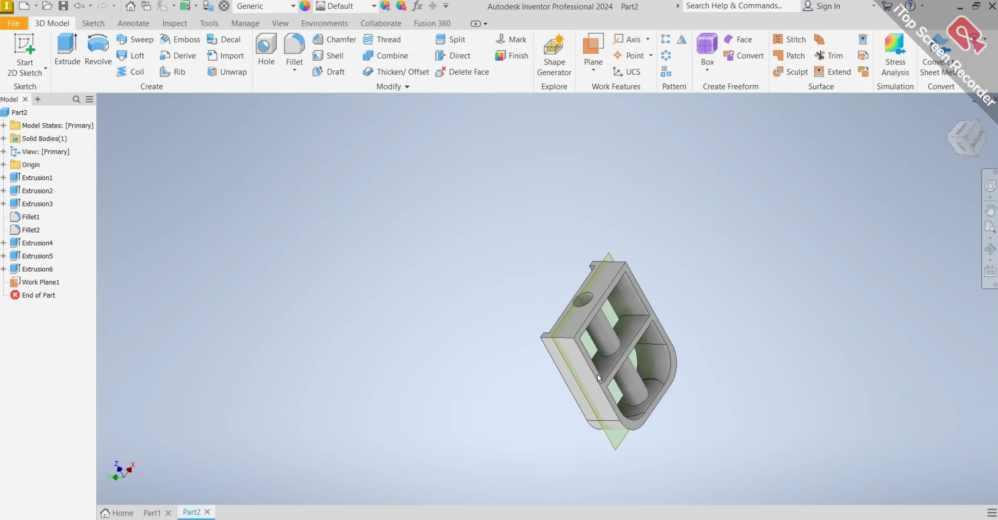
pyautogui.keyDown('shift'); pyautogui.moveTo(597, 374); pyautogui.dragTo(628, 346, button='middle'); pyautogui.keyUp('shift')
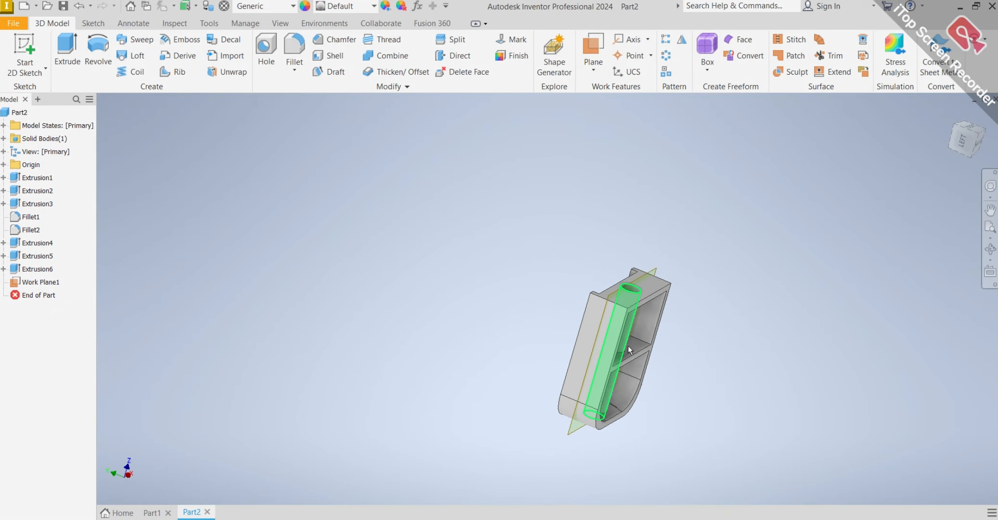
pyautogui.scroll(-6, 627, 345)
pyautogui.scroll(4, 814, 300)
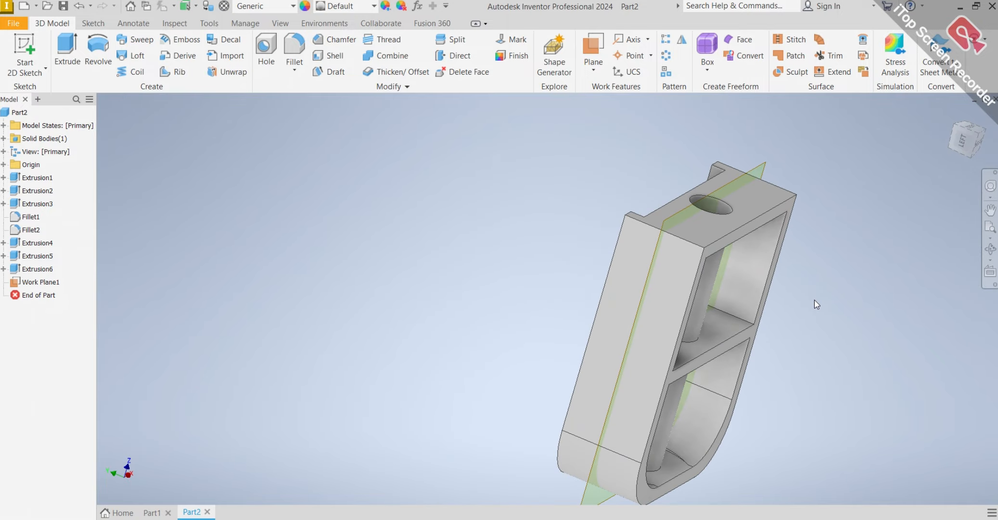
pyautogui.moveTo(815, 299)
pyautogui.keyDown('shift'); pyautogui.mouseDown(button='middle')
pyautogui.moveTo(770, 279)
pyautogui.moveTo(588, 265)
pyautogui.moveTo(704, 258)
pyautogui.moveTo(825, 285)
pyautogui.mouseUp(button='middle'); pyautogui.keyUp('shift')
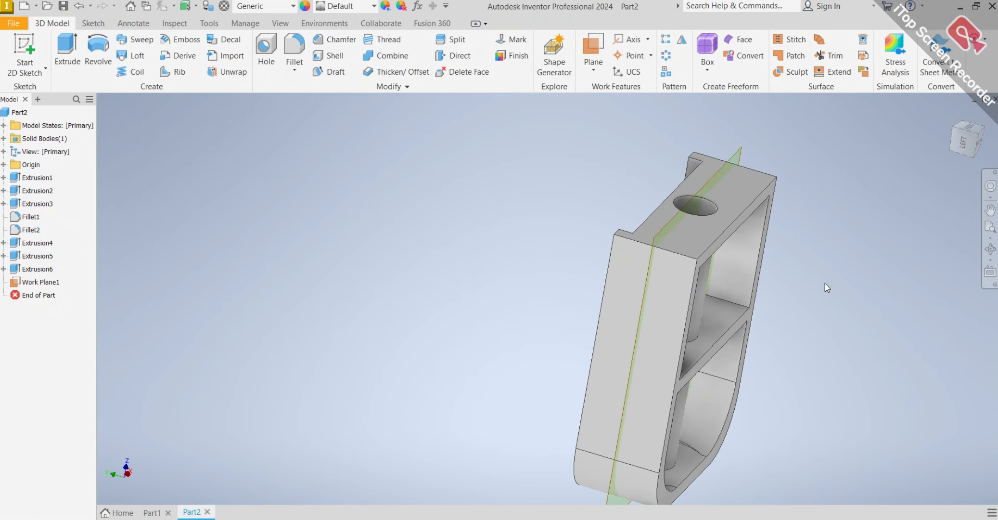
# Mirror the 5 mm cross-wall cut, Extrusion6, about the midplane work plane onto the opposite side of the block.
pyautogui.click(684, 40)
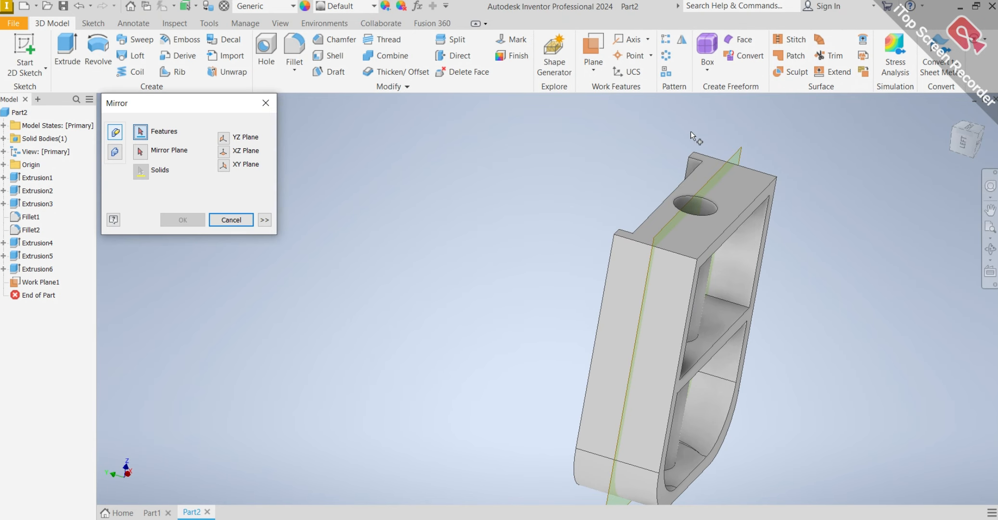
pyautogui.click(141, 152)
pyautogui.scroll(5, 730, 205)
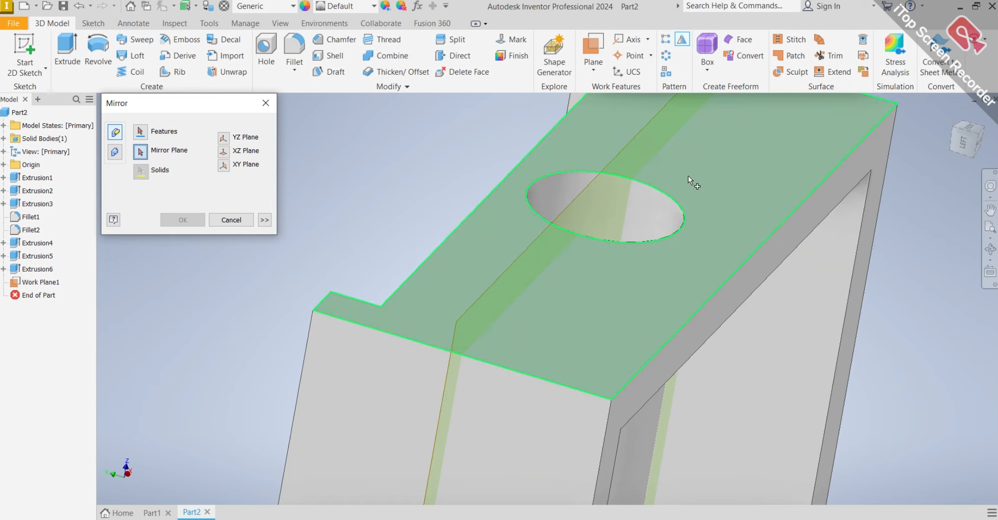
pyautogui.click(458, 325)
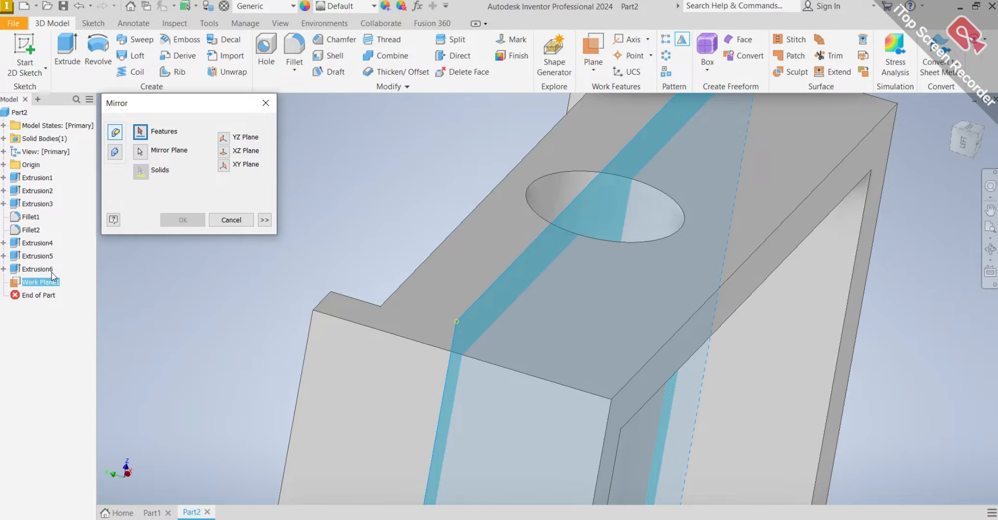
pyautogui.scroll(-4, 485, 388)
pyautogui.keyDown('shift'); pyautogui.moveTo(519, 395); pyautogui.dragTo(247, 370, button='middle'); pyautogui.keyUp('shift')
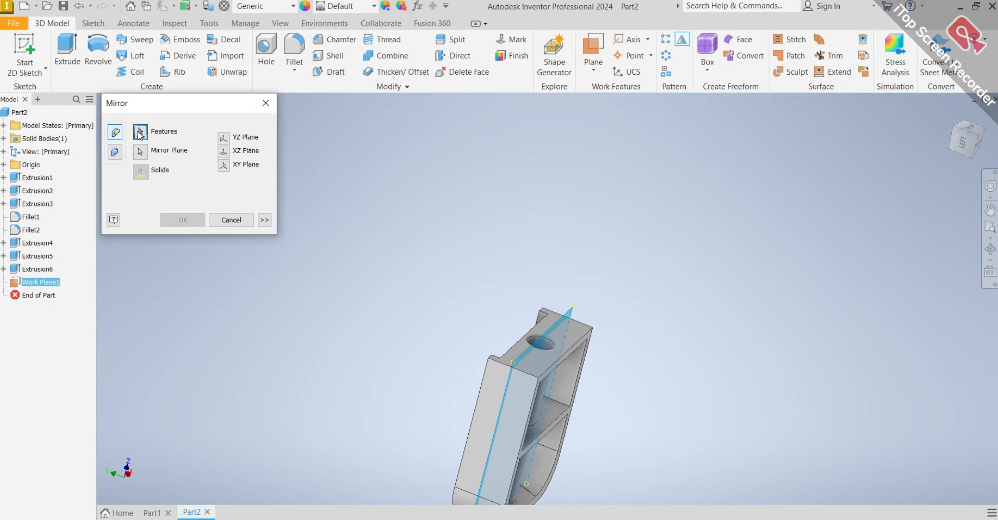
pyautogui.click(42, 269)
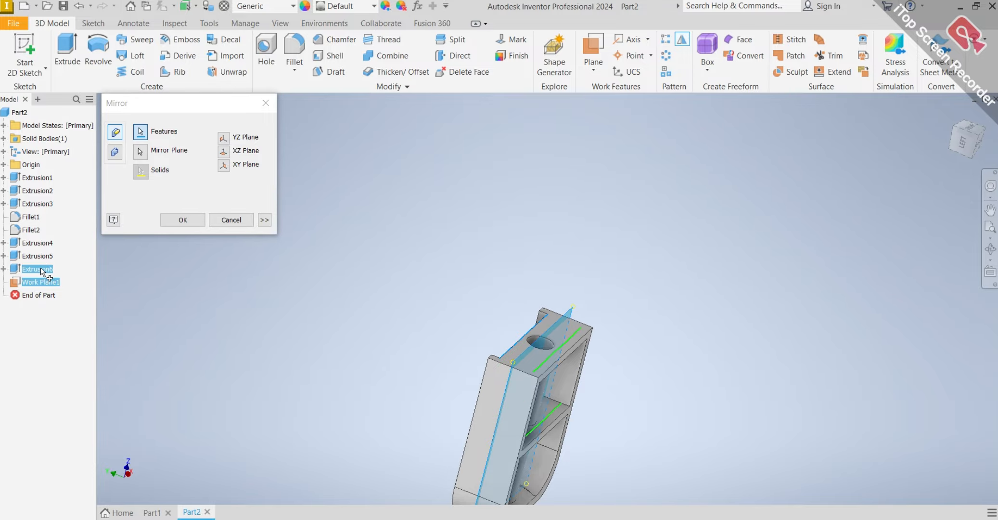
pyautogui.keyDown('shift'); pyautogui.moveTo(637, 443); pyautogui.dragTo(541, 366, button='middle'); pyautogui.keyUp('shift')
pyautogui.click(182, 218)
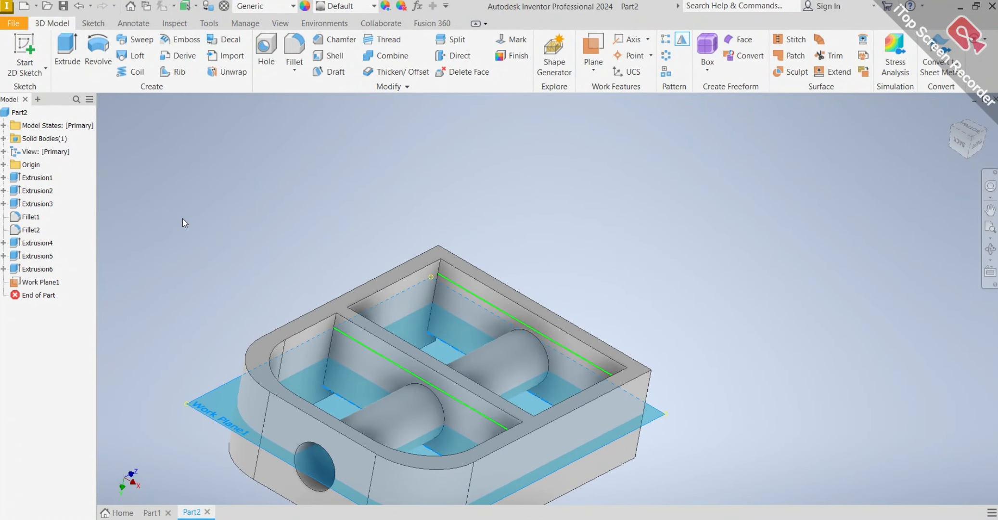
# Hide the midplane work plane and return the model to its home view.
pyautogui.keyDown('shift'); pyautogui.moveTo(659, 289); pyautogui.dragTo(490, 318, button='middle'); pyautogui.keyUp('shift')
pyautogui.scroll(5, 481, 296)
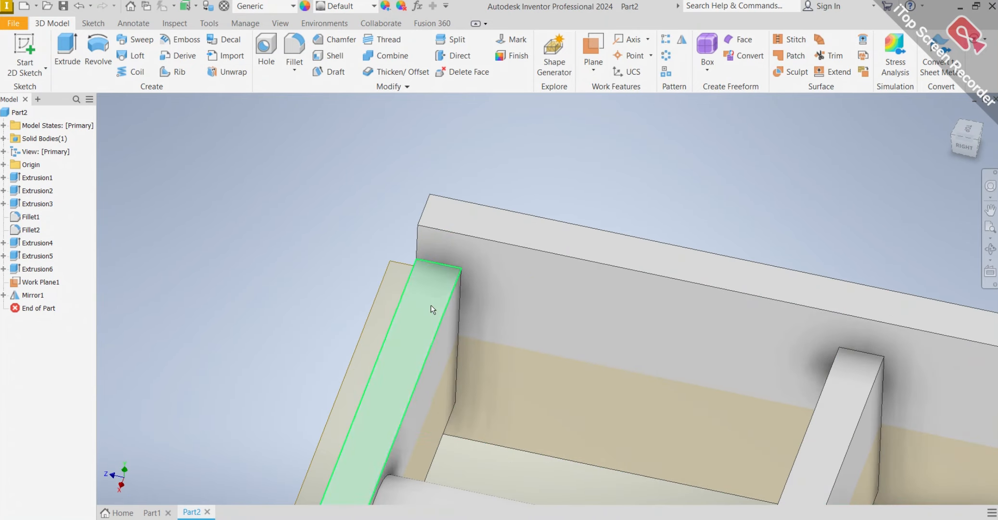
pyautogui.click(386, 280)
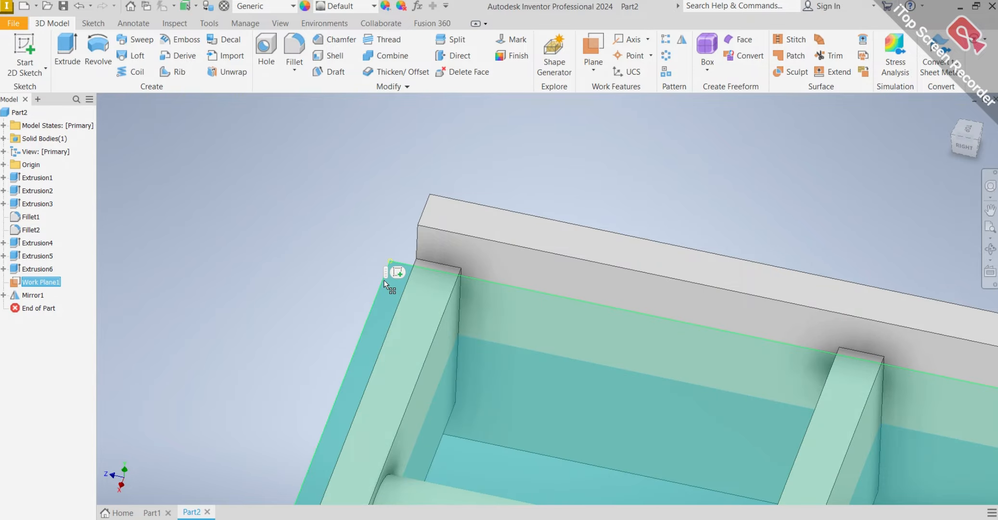
pyautogui.rightClick(384, 280)
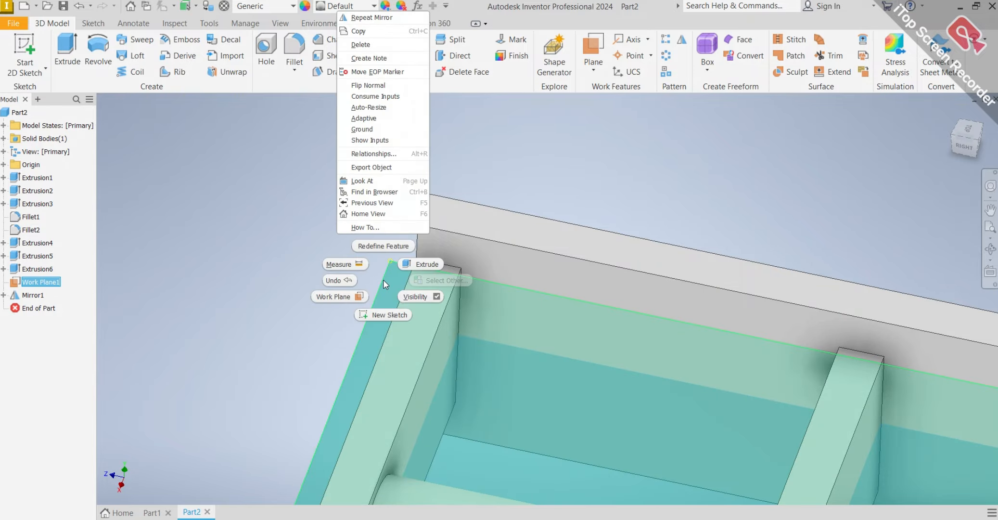
pyautogui.click(415, 297)
pyautogui.scroll(-6, 564, 287)
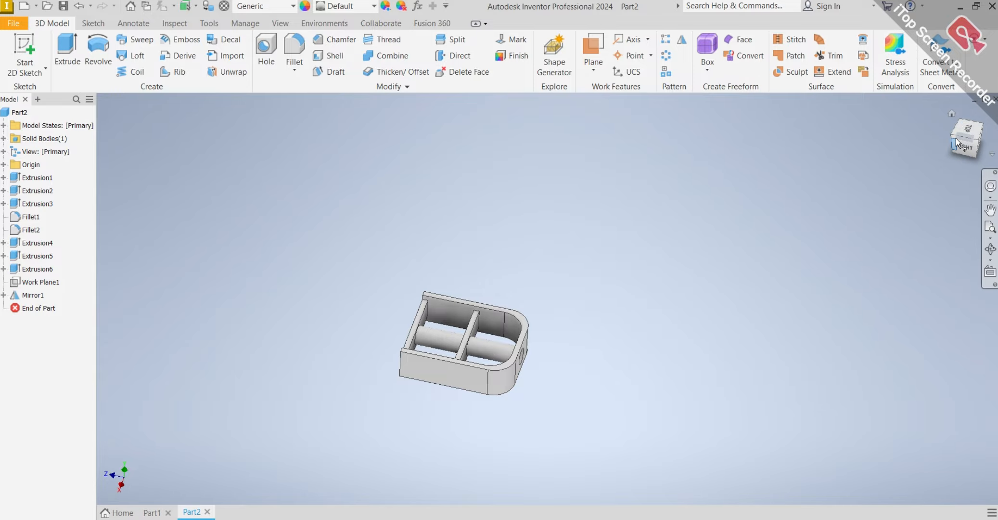
pyautogui.click(950, 116)
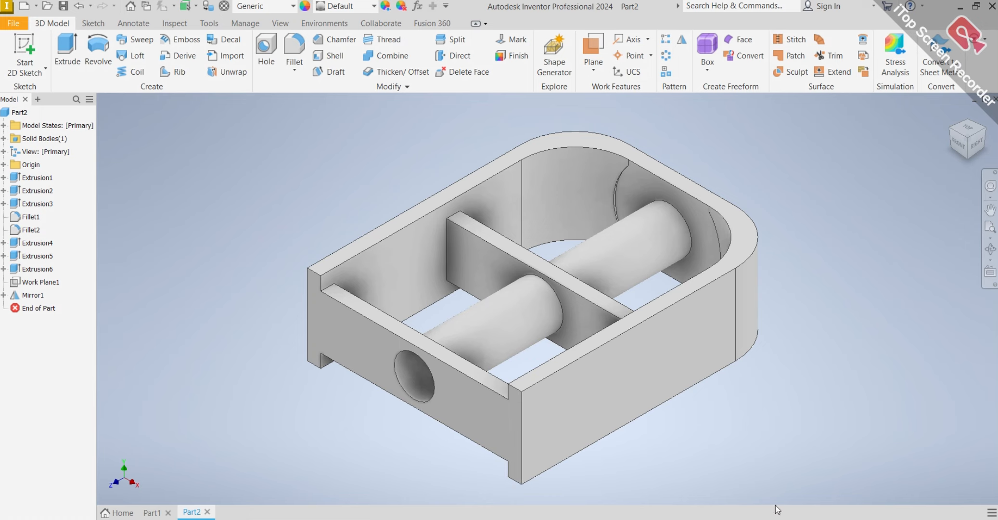
# Sketch two full-height rectangles covering the ends of both side walls on the block's flat end face.
pyautogui.click(469, 406)
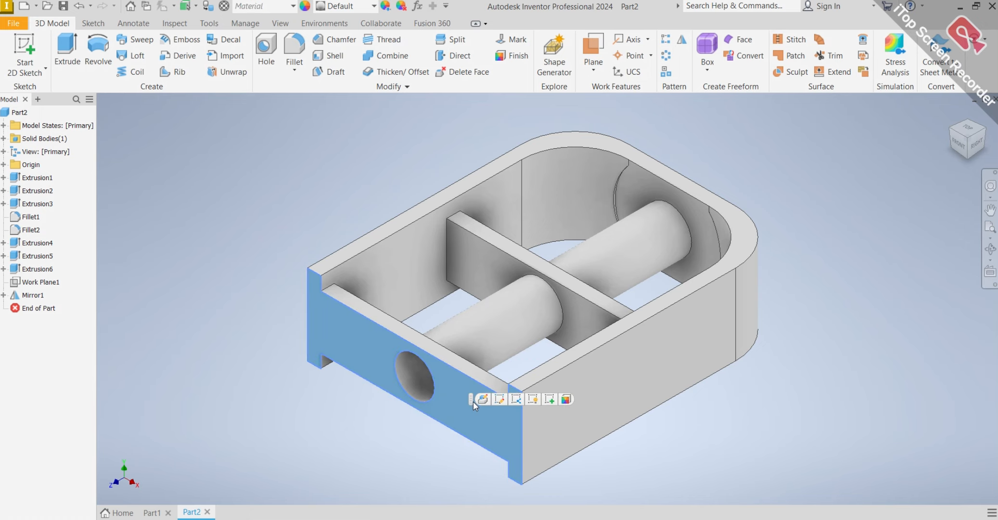
pyautogui.click(517, 401)
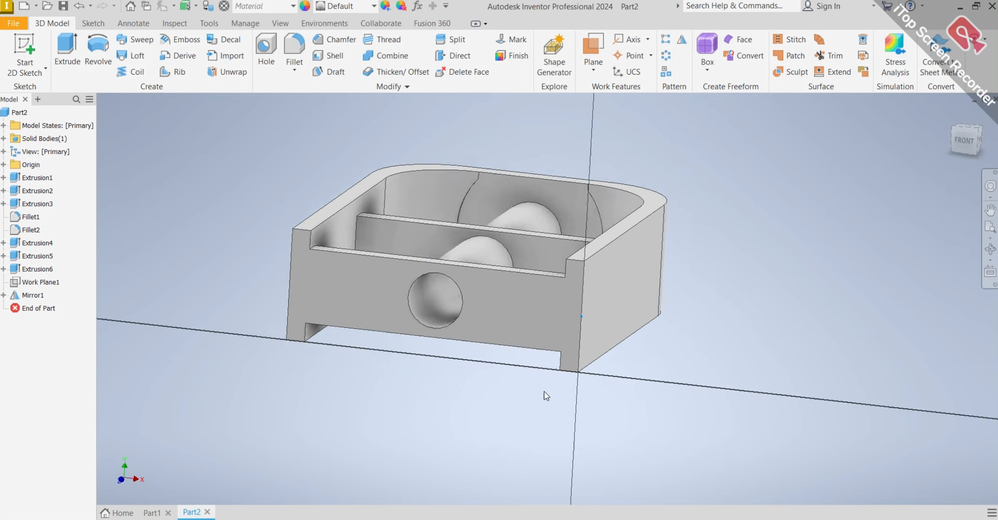
pyautogui.click(164, 69)
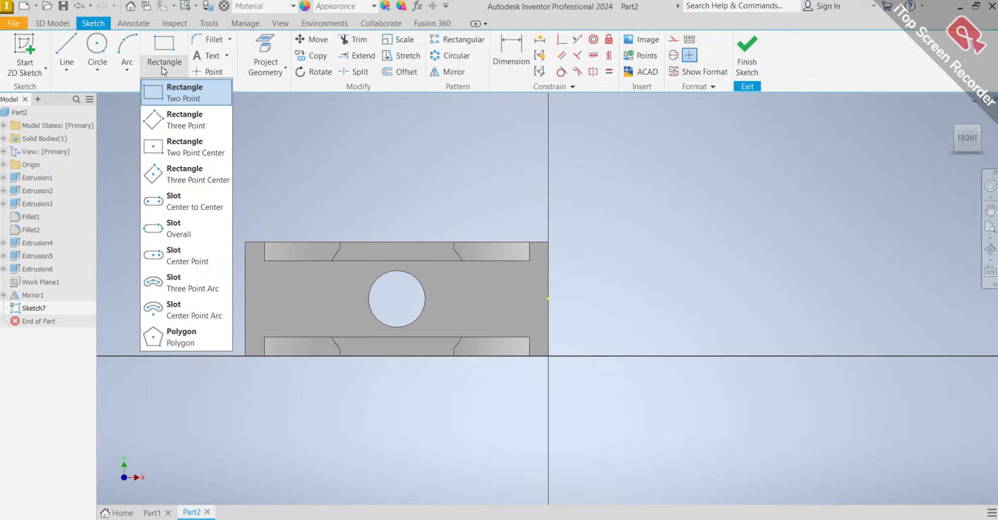
pyautogui.click(185, 93)
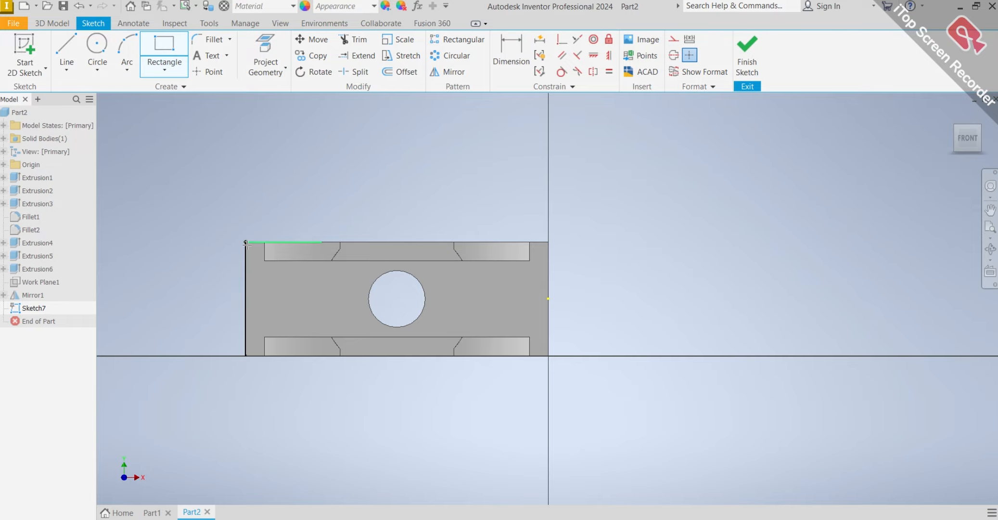
pyautogui.click(245, 242)
pyautogui.click(264, 355)
pyautogui.scroll(-3, 530, 242)
pyautogui.click(530, 241)
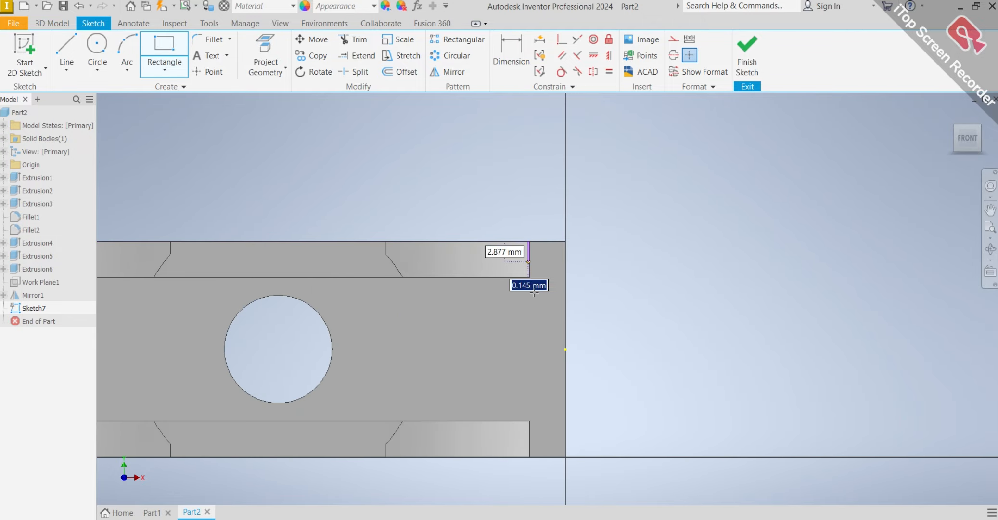
pyautogui.click(566, 456)
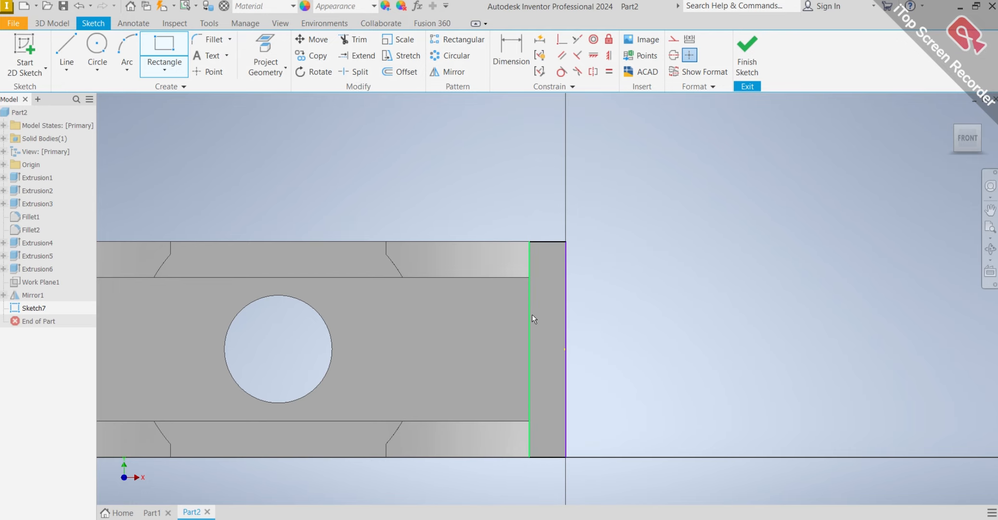
pyautogui.scroll(5, 532, 318)
pyautogui.press('F6')
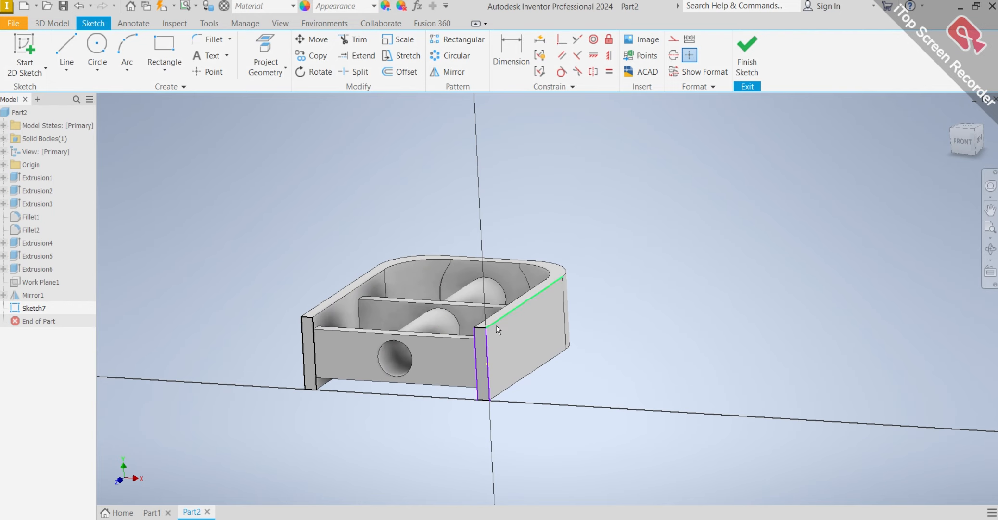
# Extrude both side-wall rectangles 5 mm outward from the end face, joined to the body.
pyautogui.click(46, 25)
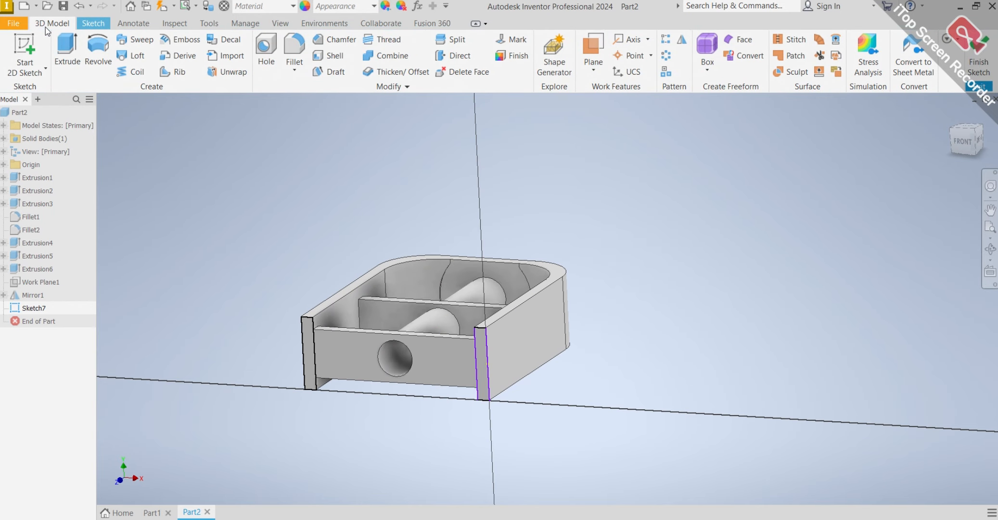
pyautogui.click(66, 49)
pyautogui.scroll(-4, 398, 350)
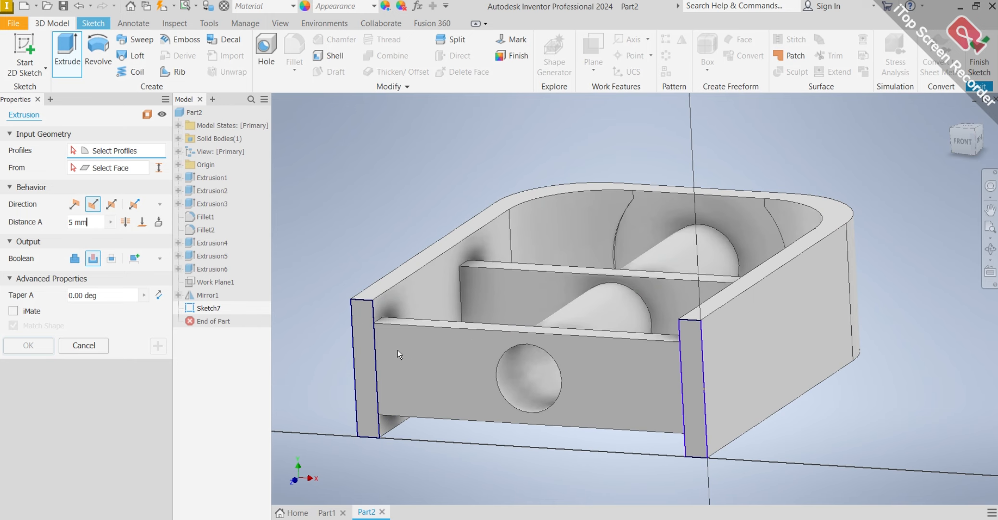
pyautogui.click(368, 357)
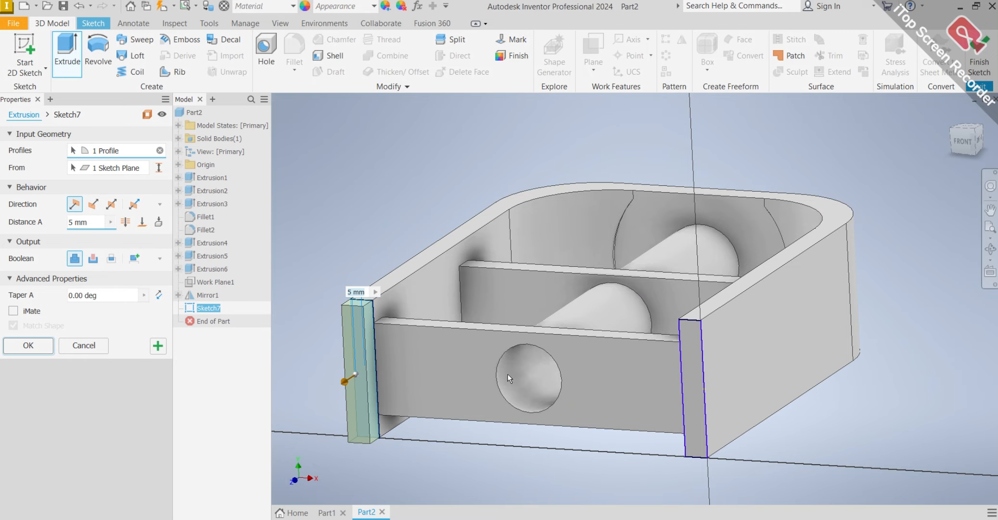
pyautogui.click(692, 387)
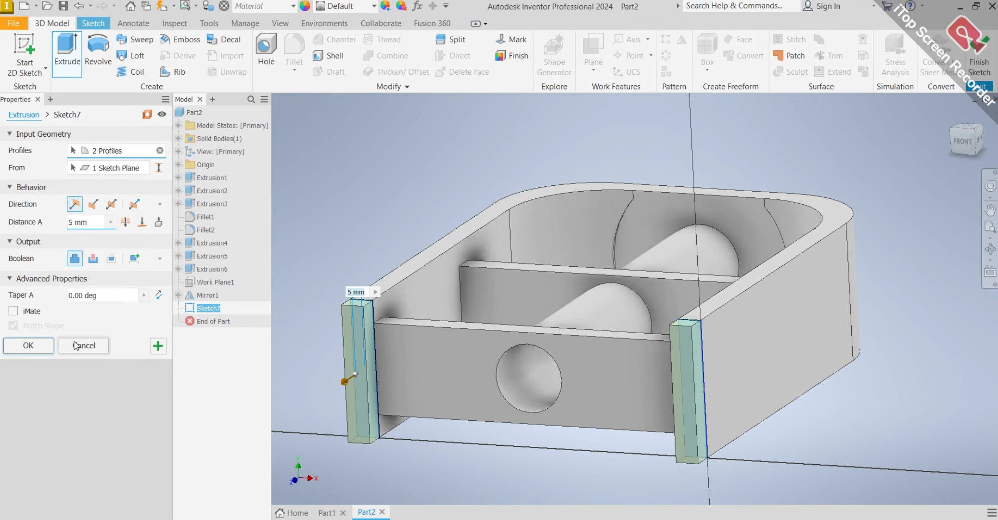
pyautogui.click(28, 345)
pyautogui.scroll(-3, 437, 249)
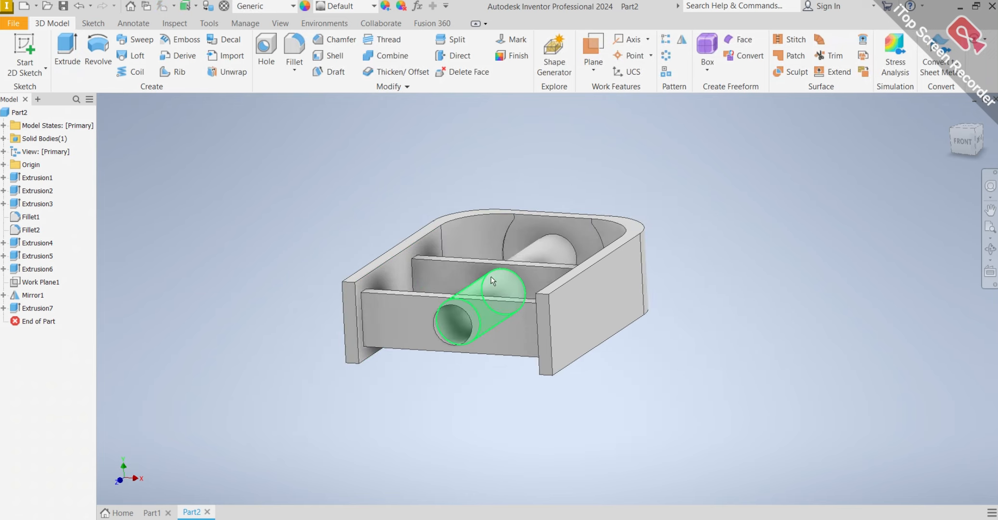
# Sketch two circles concentric with the hole on the recessed end wall, about 24 mm and 20 mm in diameter.
pyautogui.keyDown('shift'); pyautogui.moveTo(502, 295); pyautogui.dragTo(450, 341, button='middle'); pyautogui.keyUp('shift')
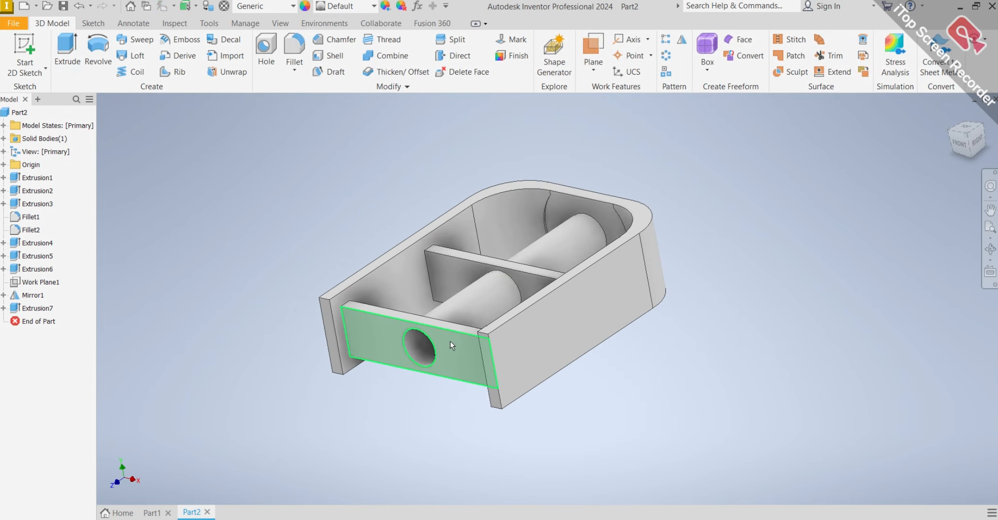
pyautogui.click(448, 352)
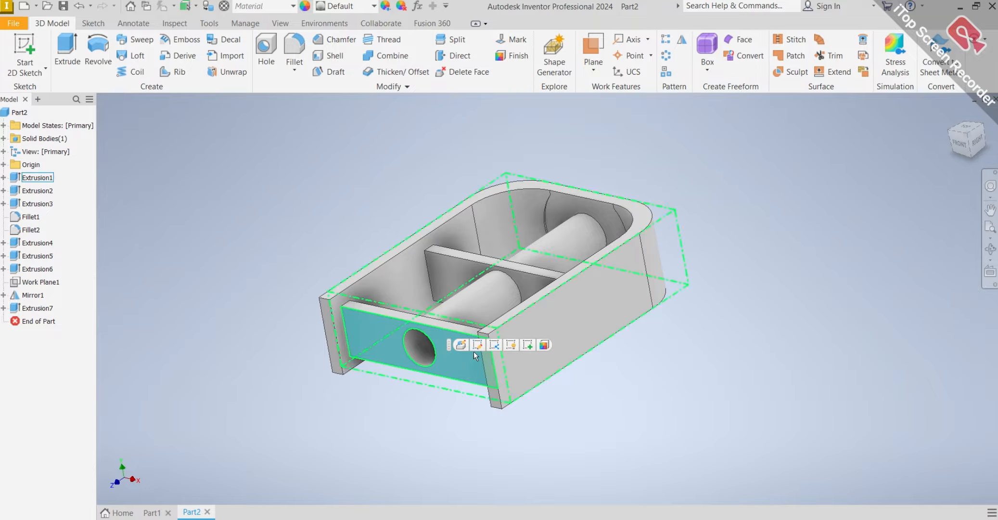
pyautogui.press('pageup')
pyautogui.press('s')
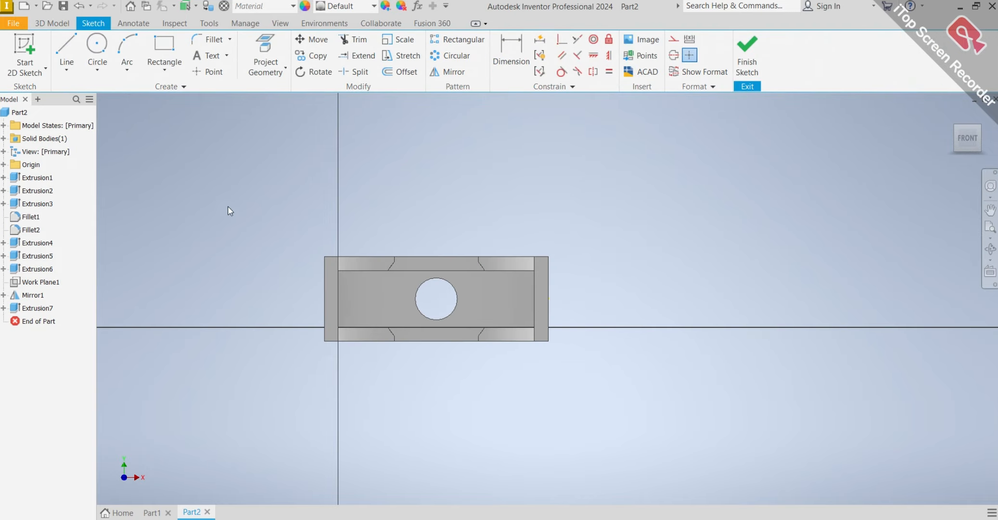
pyautogui.click(99, 59)
pyautogui.click(92, 49)
pyautogui.click(92, 49)
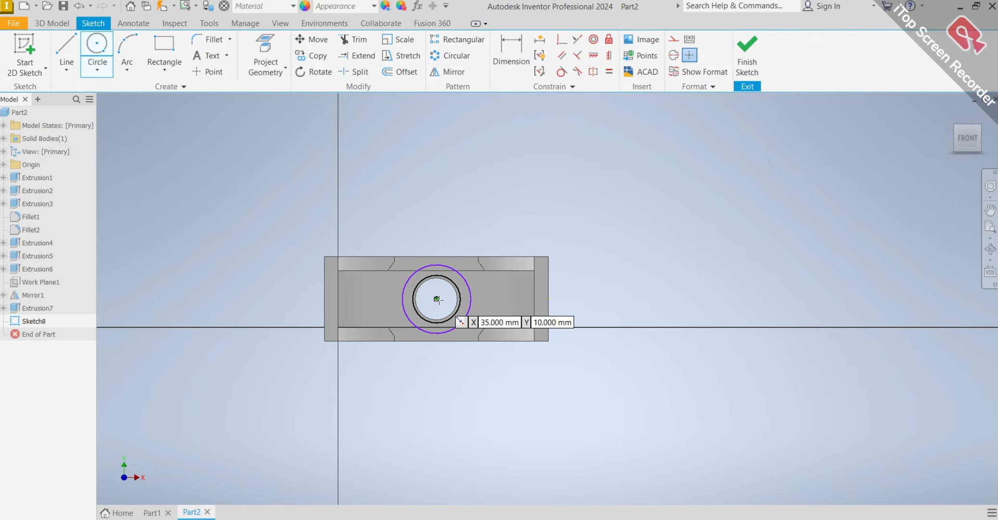
pyautogui.click(437, 299)
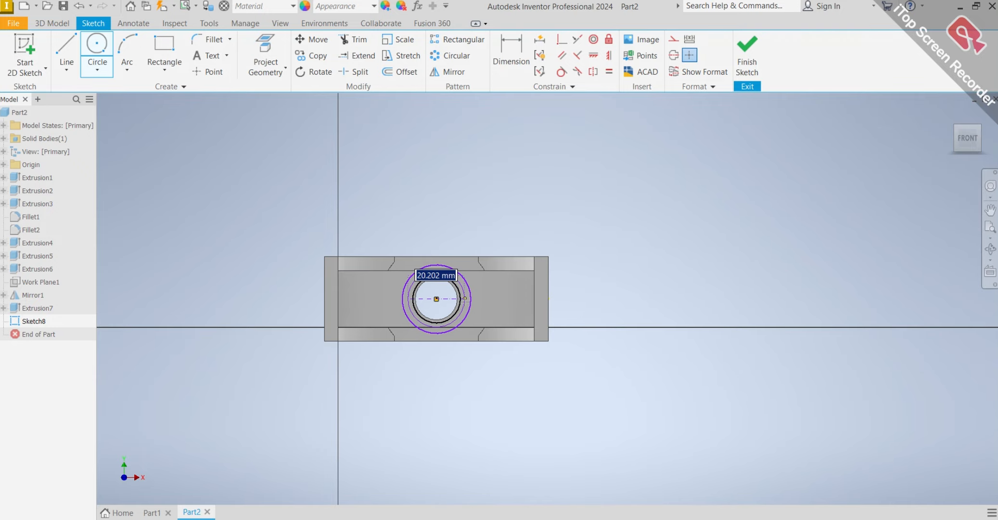
pyautogui.click(461, 300)
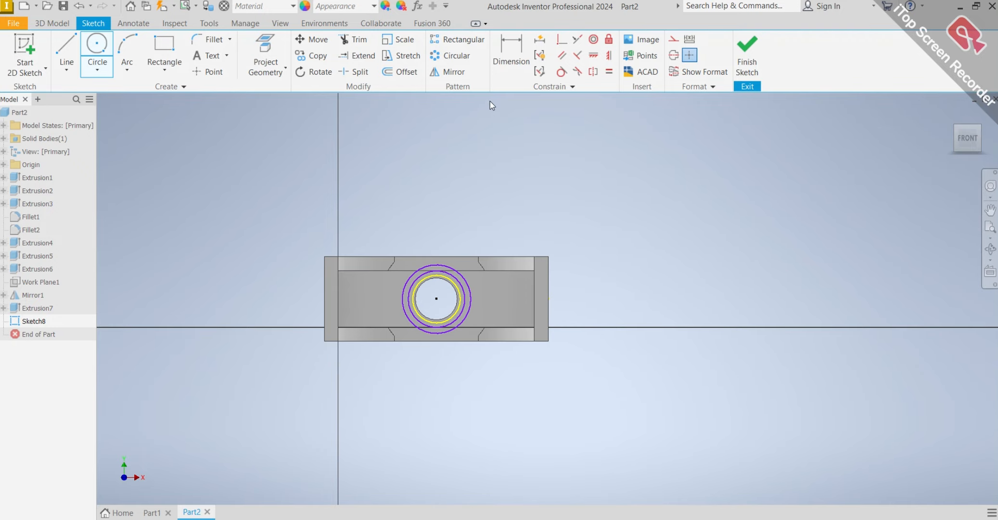
# Dimension the two concentric circles around the end hole to 17 mm outer and 15 mm inner diameter.
pyautogui.click(511, 50)
pyautogui.scroll(5, 447, 293)
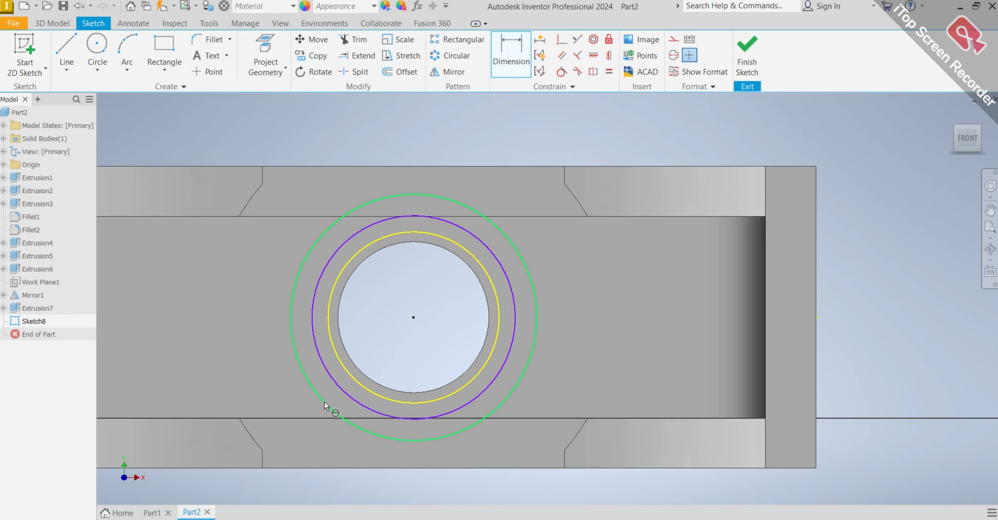
pyautogui.click(310, 376)
pyautogui.click(196, 327)
pyautogui.write('17')
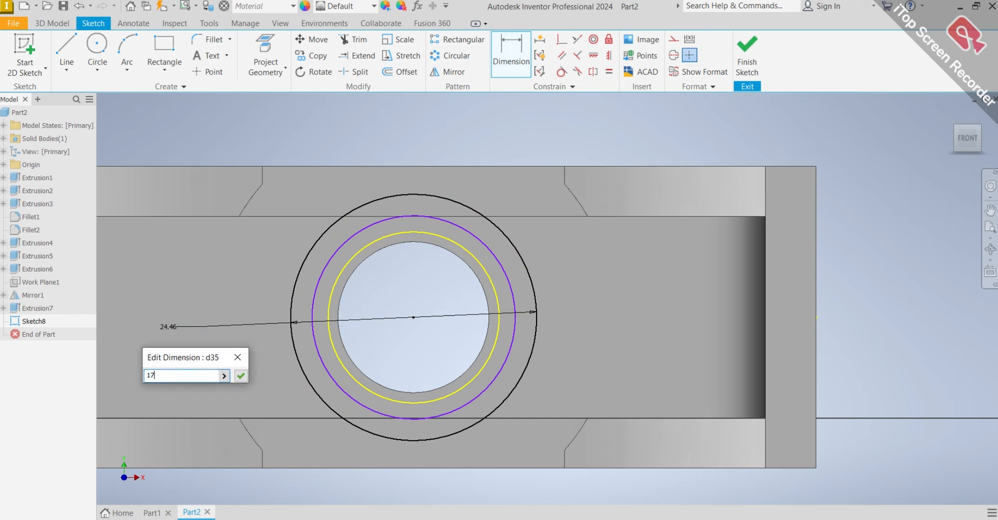
pyautogui.press('Return')
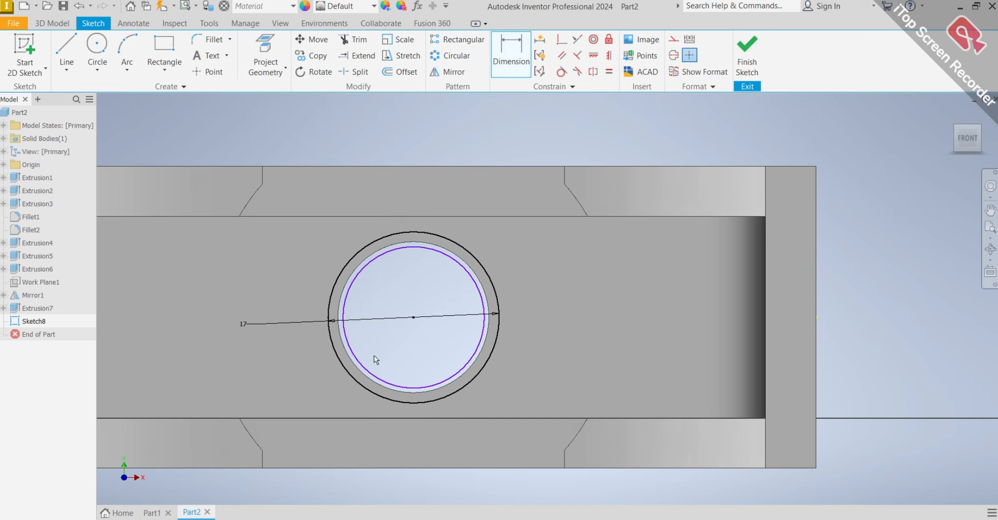
pyautogui.click(360, 368)
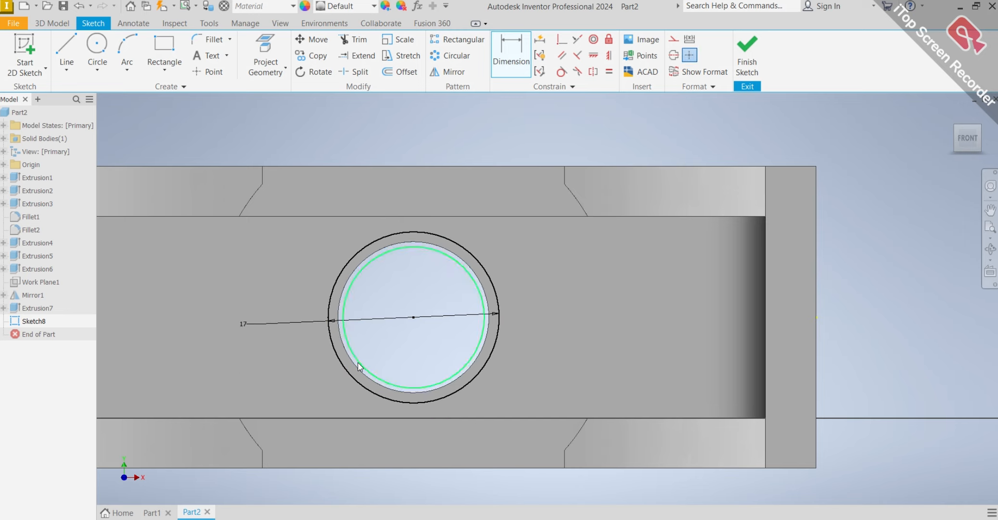
pyautogui.click(281, 352)
pyautogui.write('15')
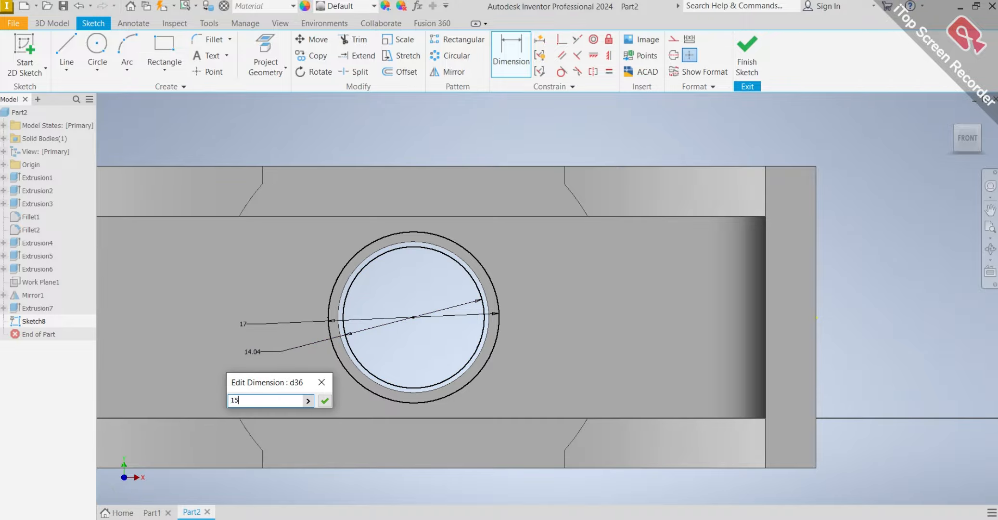
pyautogui.press('Return')
# Extrude the ring between the 17 mm and 15 mm circles 10 mm outward from the end wall, joined to the body.
pyautogui.click(52, 23)
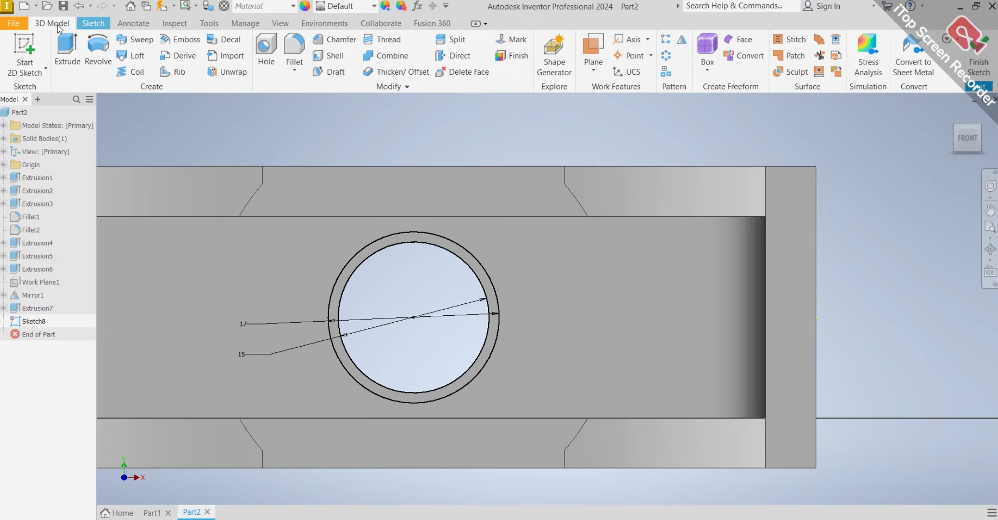
pyautogui.click(68, 53)
pyautogui.press('e')
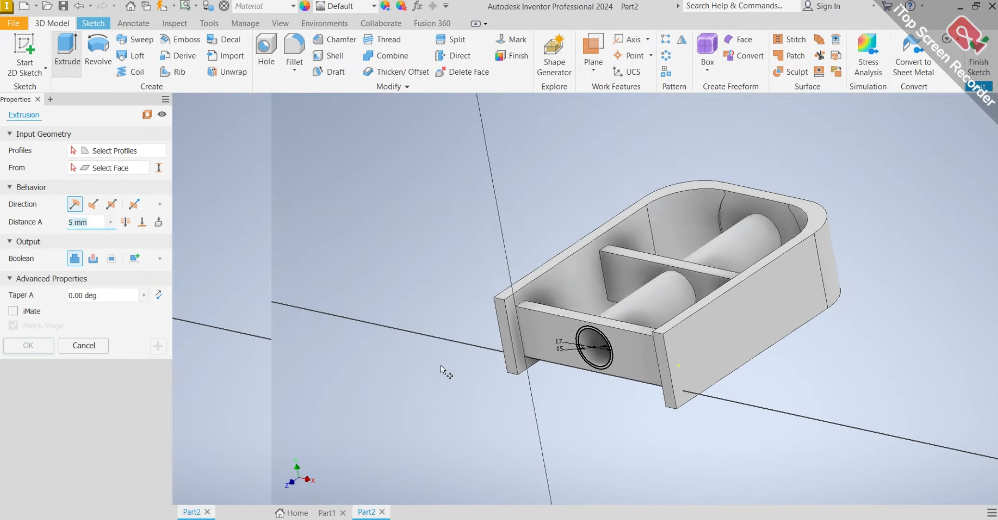
pyautogui.scroll(-5, 440, 364)
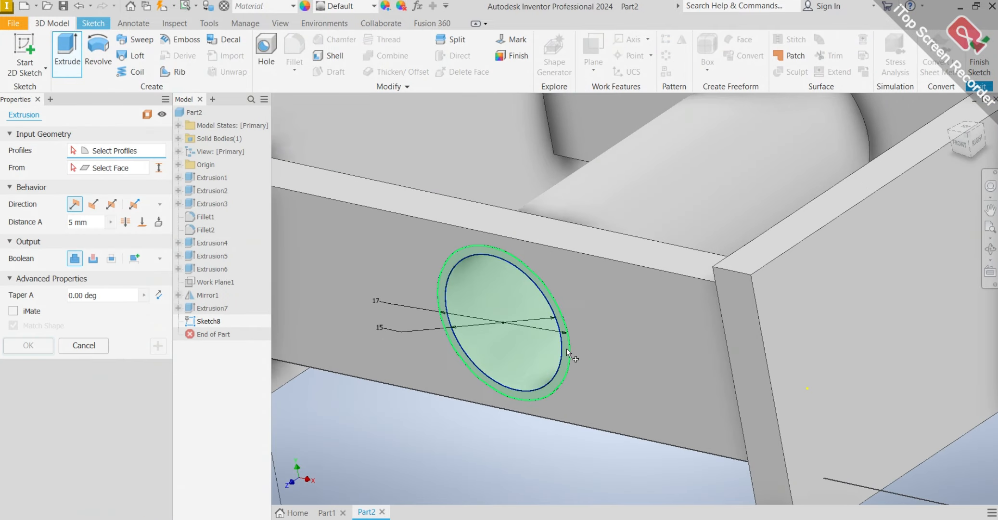
pyautogui.click(566, 349)
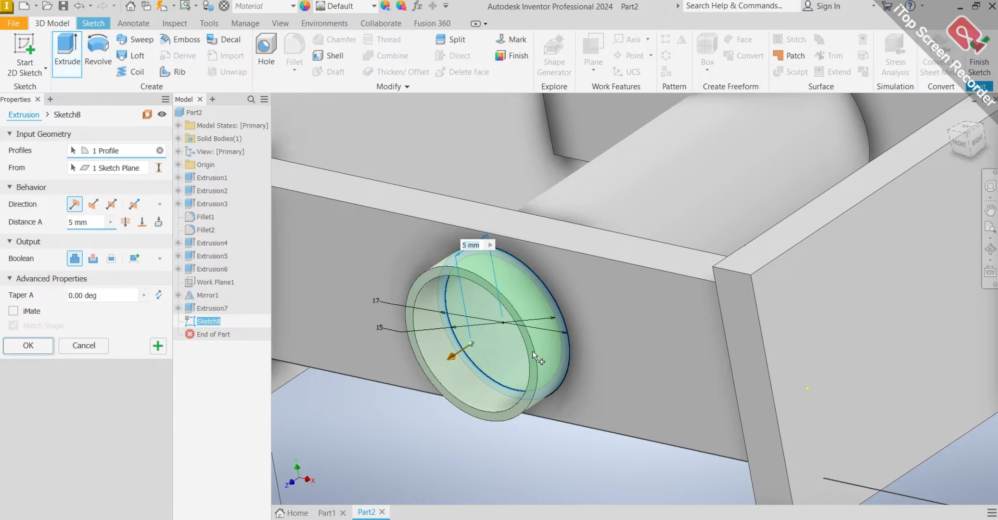
pyautogui.write('10')
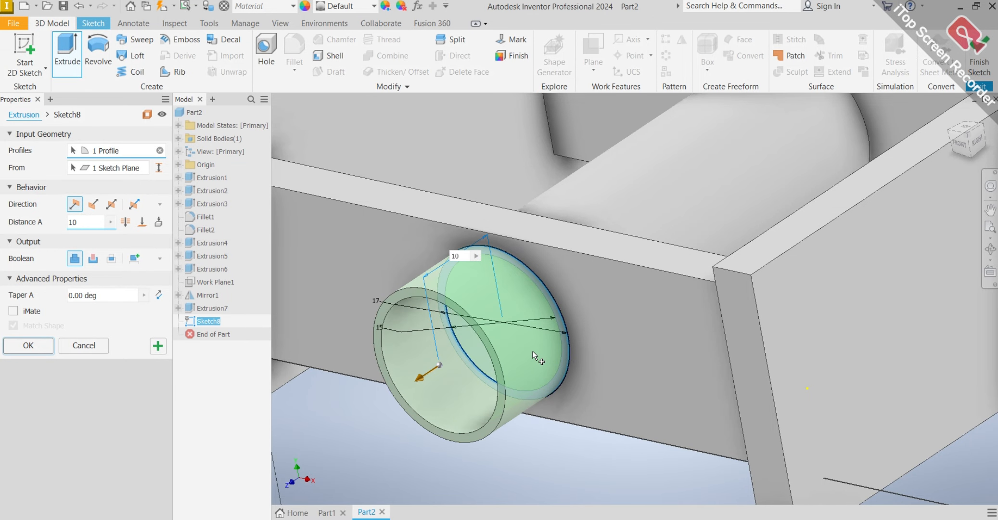
pyautogui.press('Return')
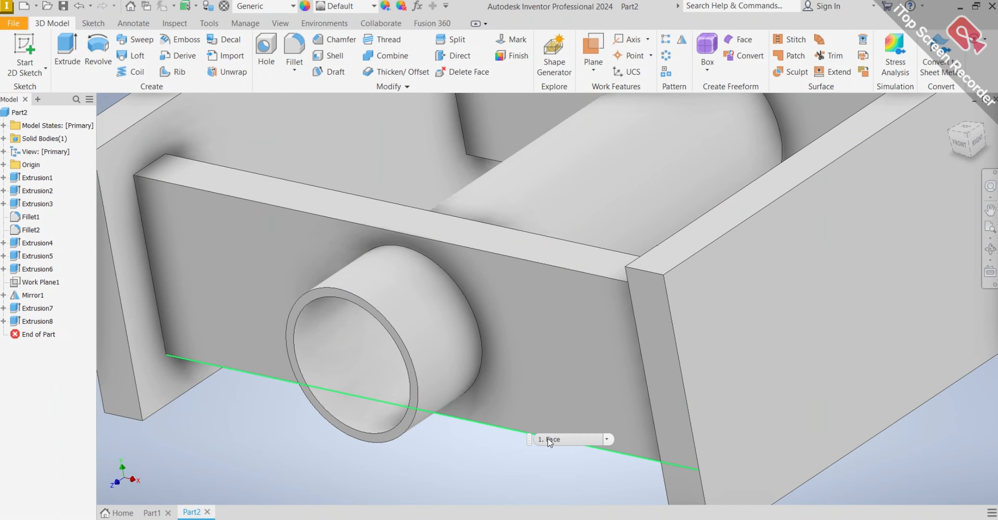
# Set up a 10 mm fillet on the bar's edges at the rounded end wall and the facing side of the middle cross wall.
pyautogui.scroll(-5, 458, 460)
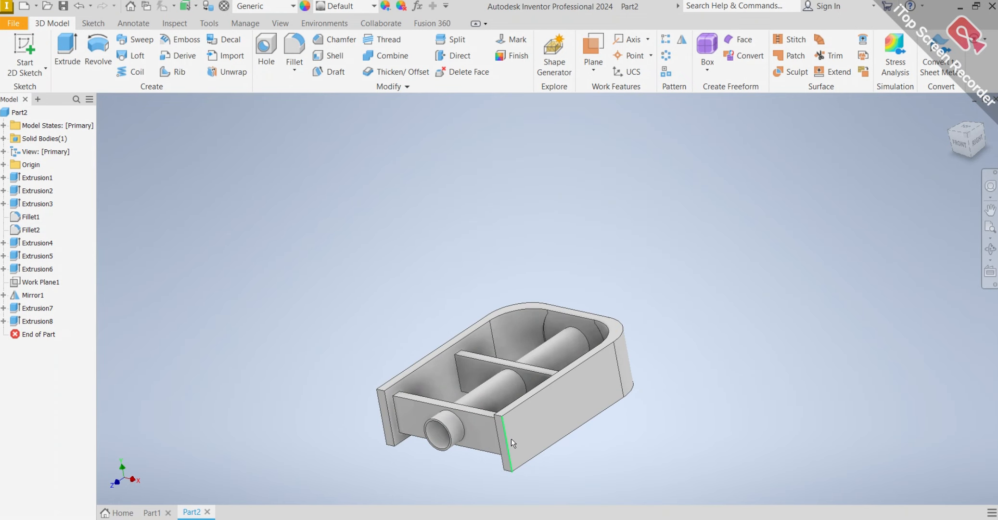
pyautogui.scroll(1, 492, 409)
pyautogui.keyDown('shift'); pyautogui.moveTo(492, 409); pyautogui.dragTo(466, 356, button='middle'); pyautogui.keyUp('shift')
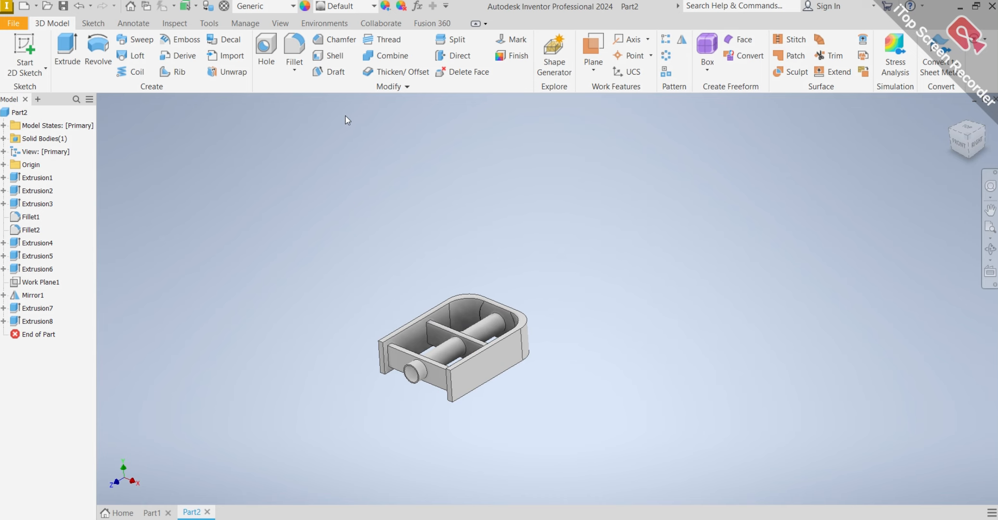
pyautogui.click(294, 49)
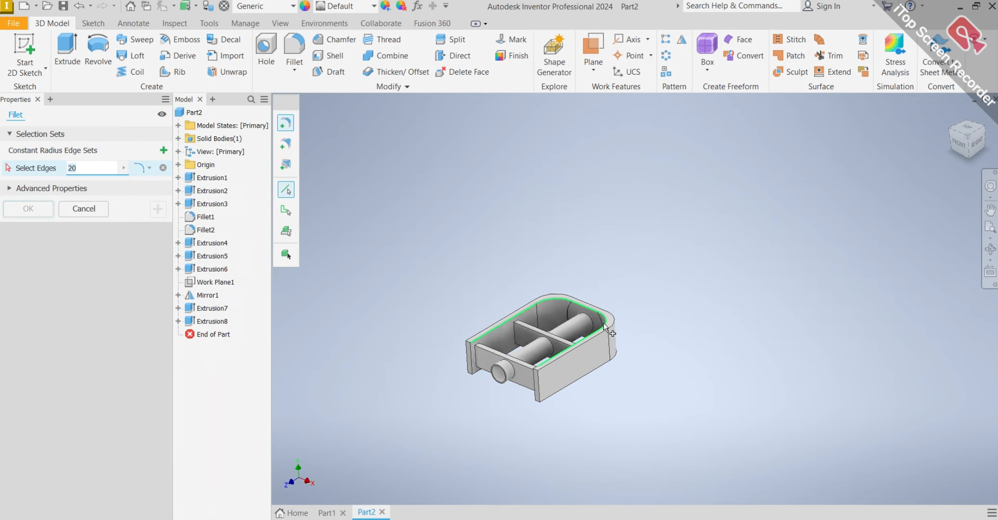
pyautogui.scroll(5, 605, 326)
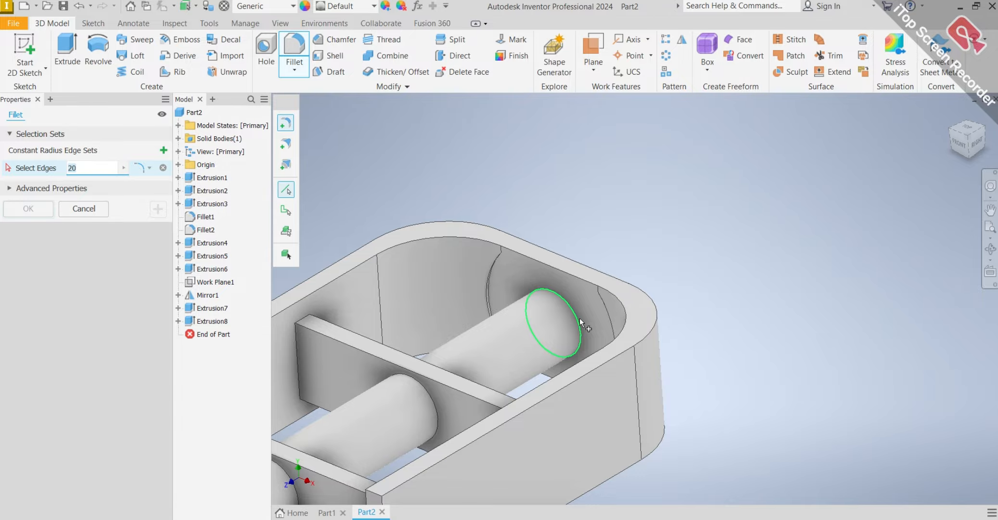
pyautogui.click(580, 318)
pyautogui.scroll(-2, 573, 322)
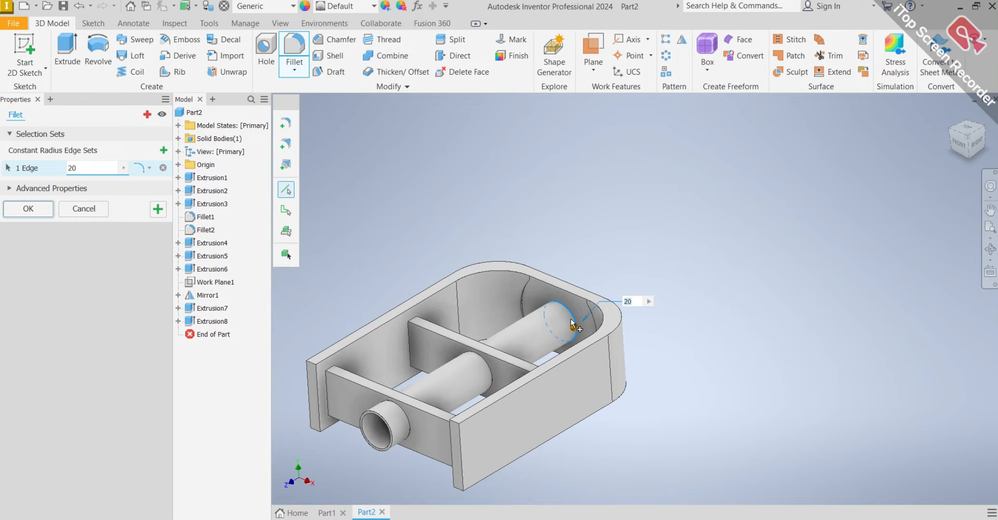
pyautogui.keyDown('shift'); pyautogui.moveTo(571, 322); pyautogui.dragTo(518, 351, button='middle'); pyautogui.keyUp('shift')
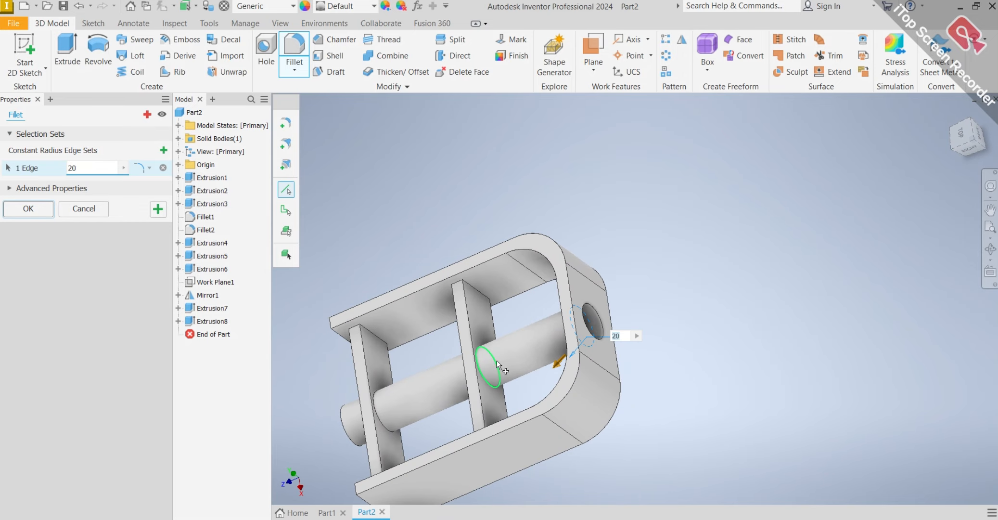
pyautogui.scroll(3, 479, 375)
pyautogui.click(472, 385)
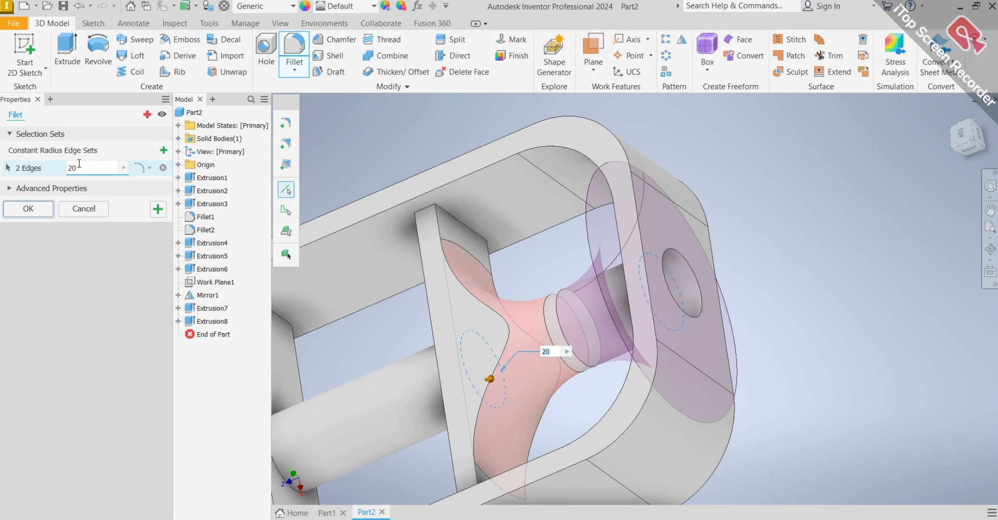
pyautogui.moveTo(85, 172); pyautogui.dragTo(63, 178)
pyautogui.write('10')
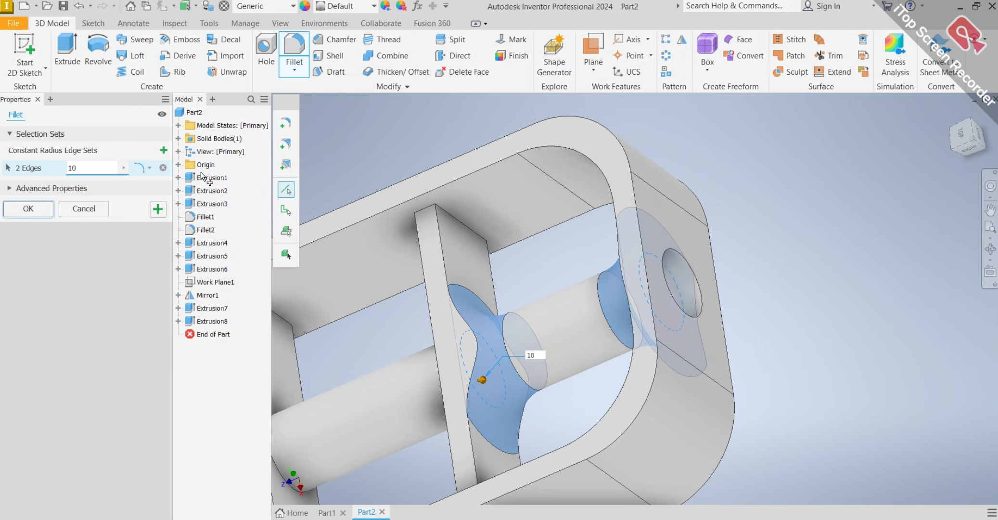
# Add the bar's edges at the middle cross wall's other side and the end wall's inner side to the 10 mm fillet and apply it.
pyautogui.scroll(-3, 336, 262)
pyautogui.keyDown('shift'); pyautogui.moveTo(408, 335); pyautogui.dragTo(432, 312, button='middle'); pyautogui.keyUp('shift')
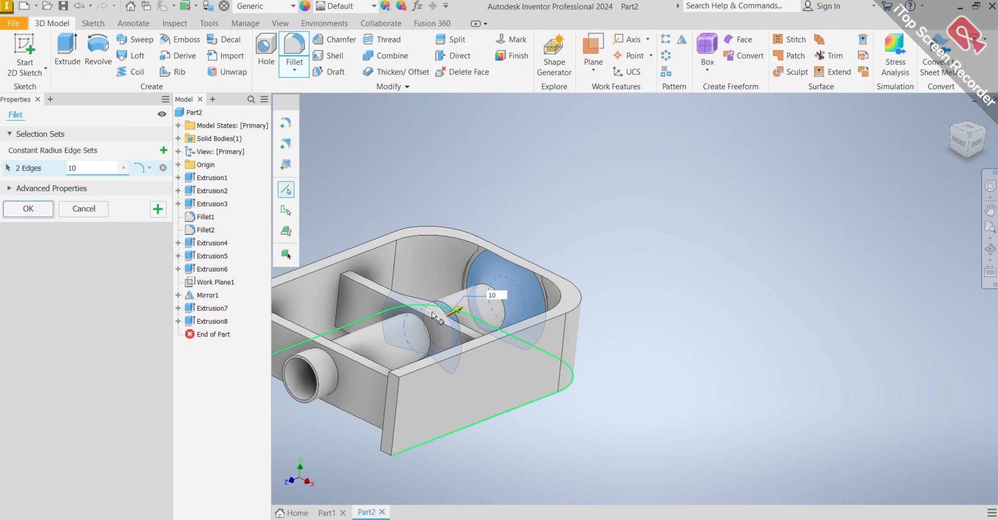
pyautogui.scroll(4, 432, 311)
pyautogui.click(447, 332)
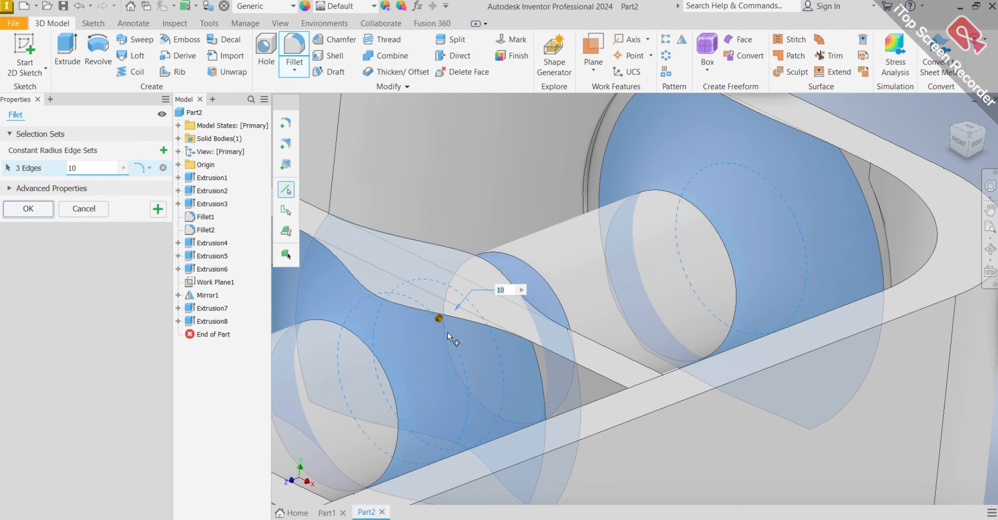
pyautogui.scroll(-4, 448, 332)
pyautogui.keyDown('shift'); pyautogui.moveTo(431, 338); pyautogui.dragTo(356, 352, button='middle'); pyautogui.keyUp('shift')
pyautogui.scroll(4, 356, 352)
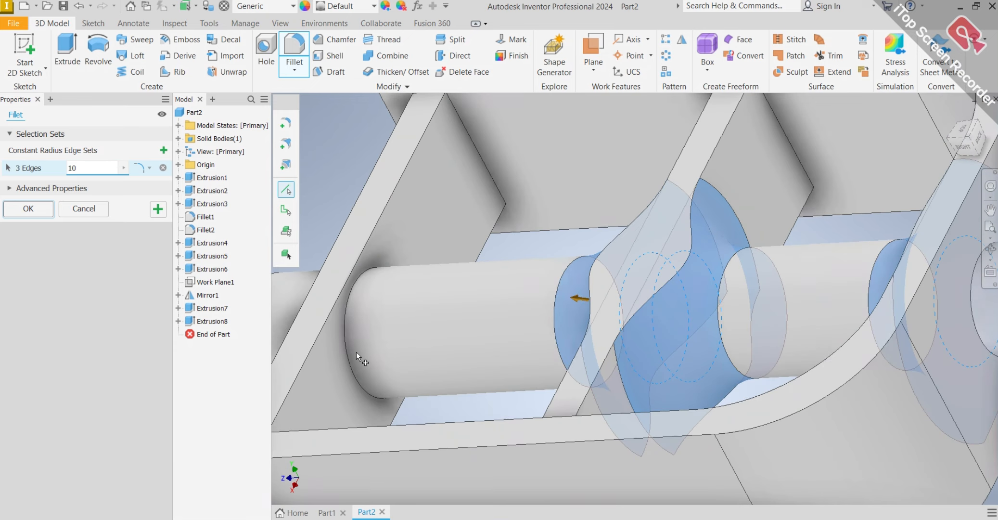
pyautogui.click(348, 355)
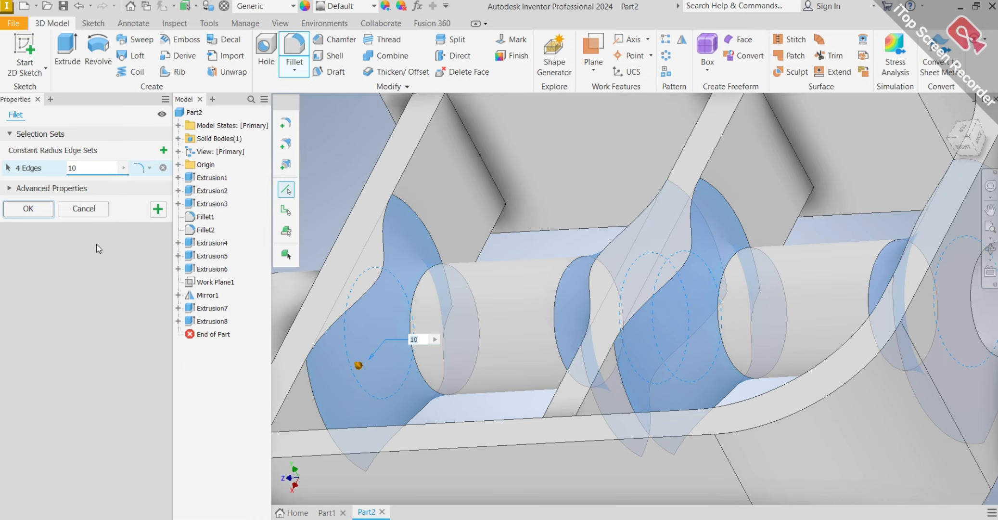
pyautogui.click(28, 208)
# On the rim face, sketch a rectangle about 5.6 mm wide and 80 mm long across the block, beside the end wall's inner face.
pyautogui.scroll(-6, 554, 284)
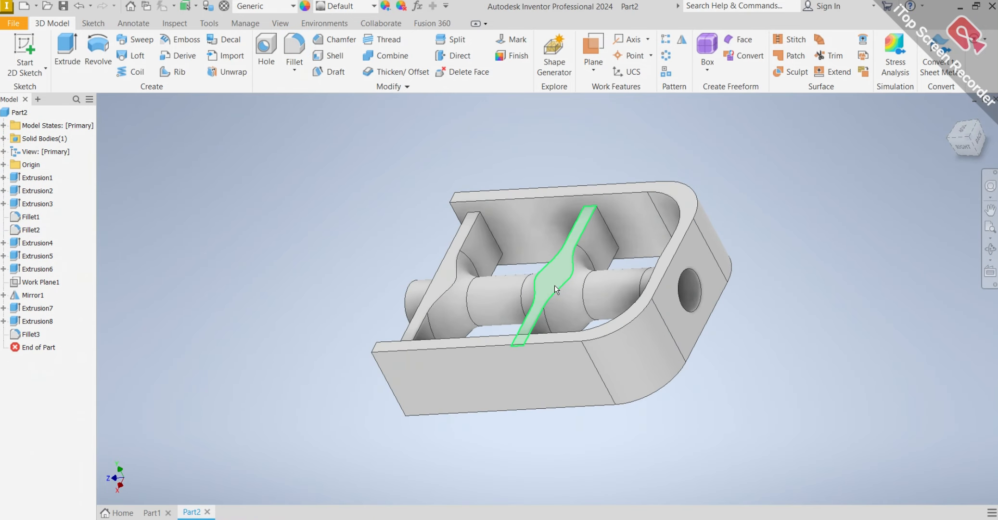
pyautogui.moveTo(555, 284)
pyautogui.keyDown('shift'); pyautogui.mouseDown(button='middle')
pyautogui.moveTo(617, 236)
pyautogui.moveTo(741, 204)
pyautogui.moveTo(701, 207)
pyautogui.moveTo(603, 277)
pyautogui.moveTo(578, 329)
pyautogui.mouseUp(button='middle'); pyautogui.keyUp('shift')
pyautogui.scroll(3, 578, 329)
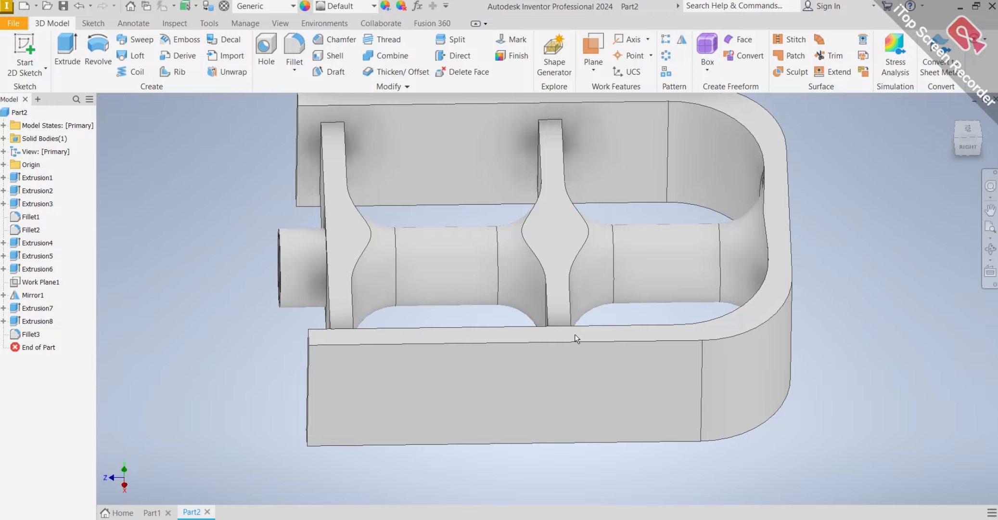
pyautogui.click(572, 337)
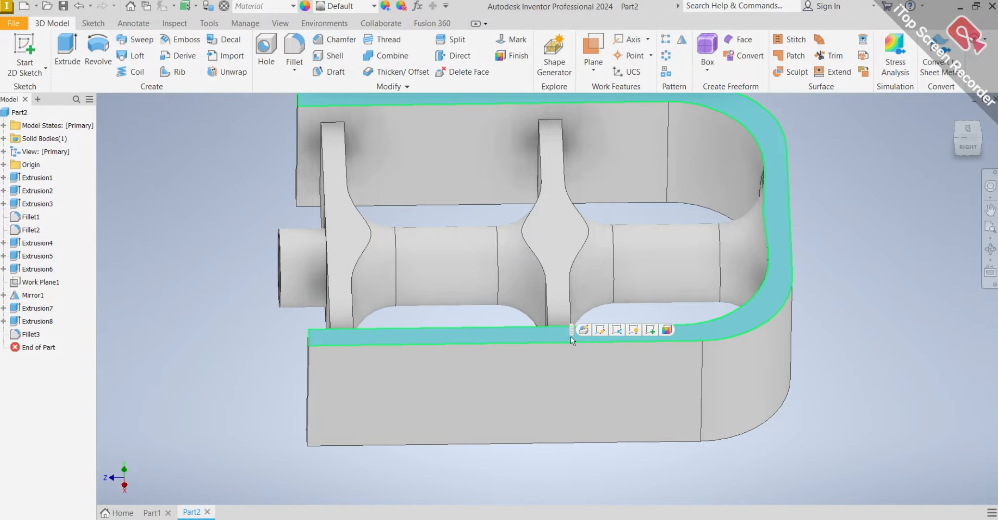
pyautogui.click(648, 330)
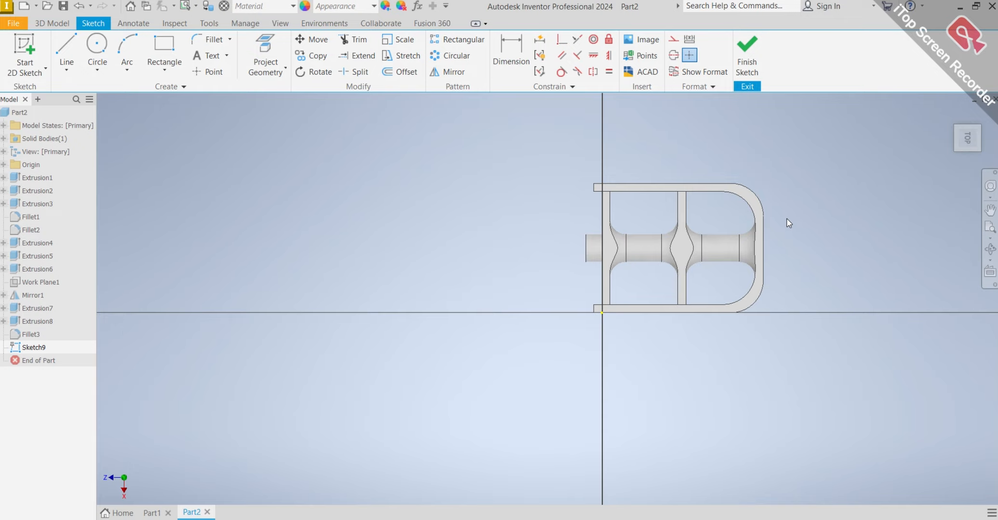
pyautogui.scroll(3, 786, 219)
pyautogui.click(175, 74)
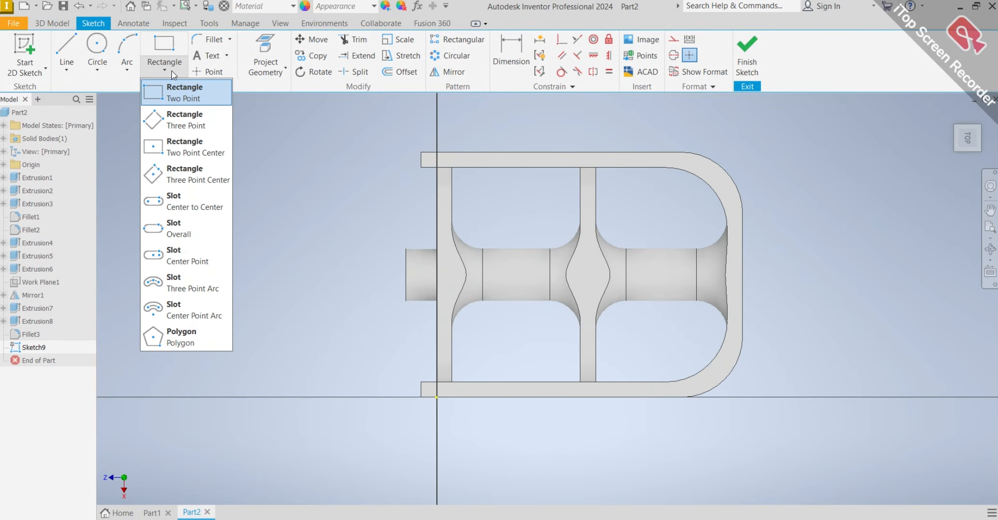
pyautogui.click(176, 91)
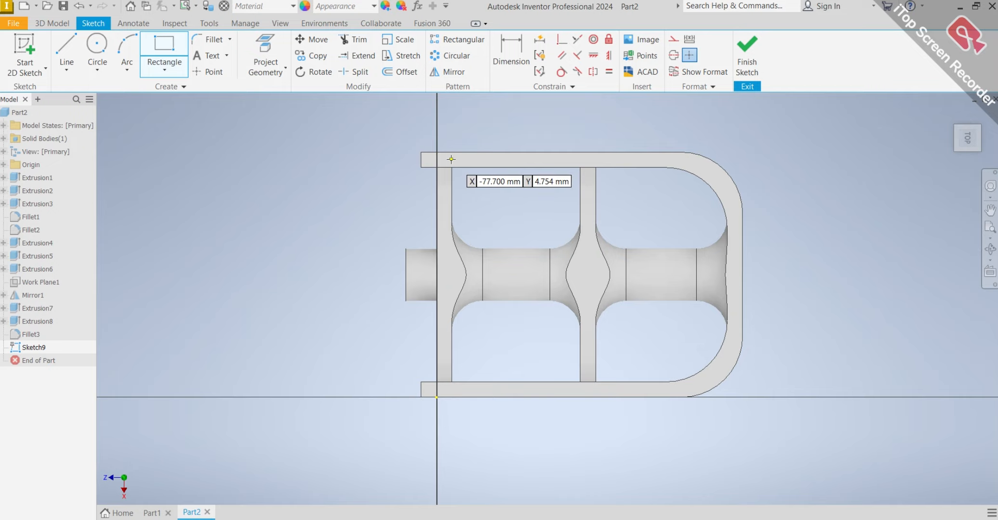
pyautogui.click(450, 152)
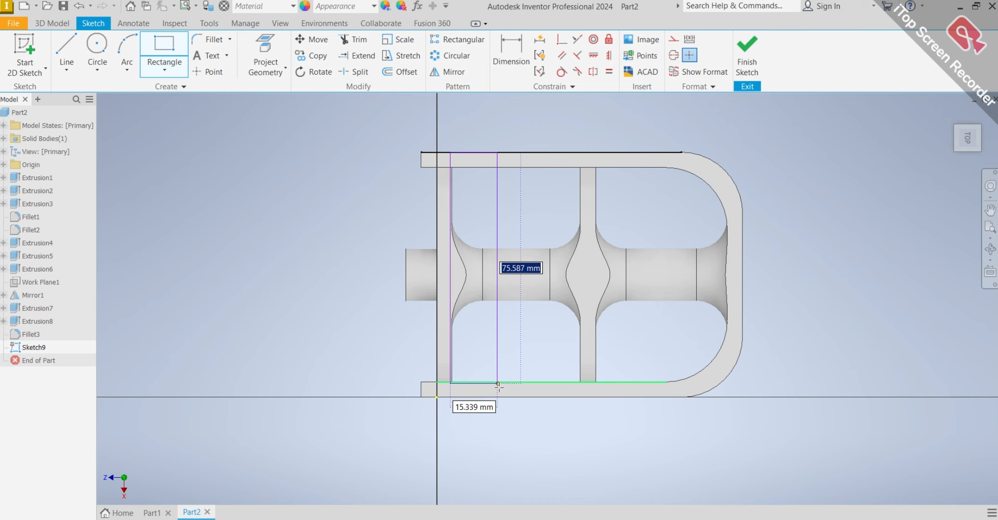
pyautogui.click(468, 397)
# Move the rectangle's corner so its long side lines up with the inner face of the end wall.
pyautogui.click(508, 58)
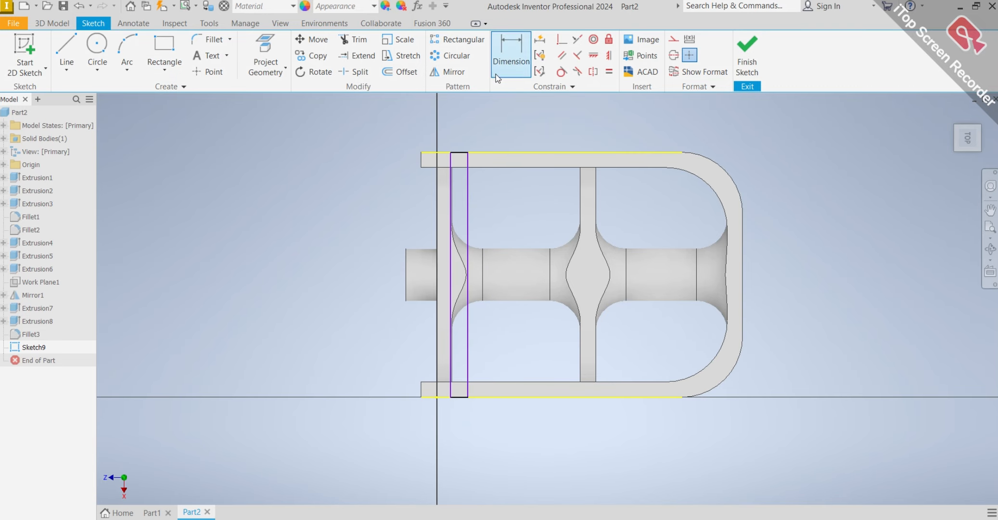
pyautogui.scroll(10, 476, 139)
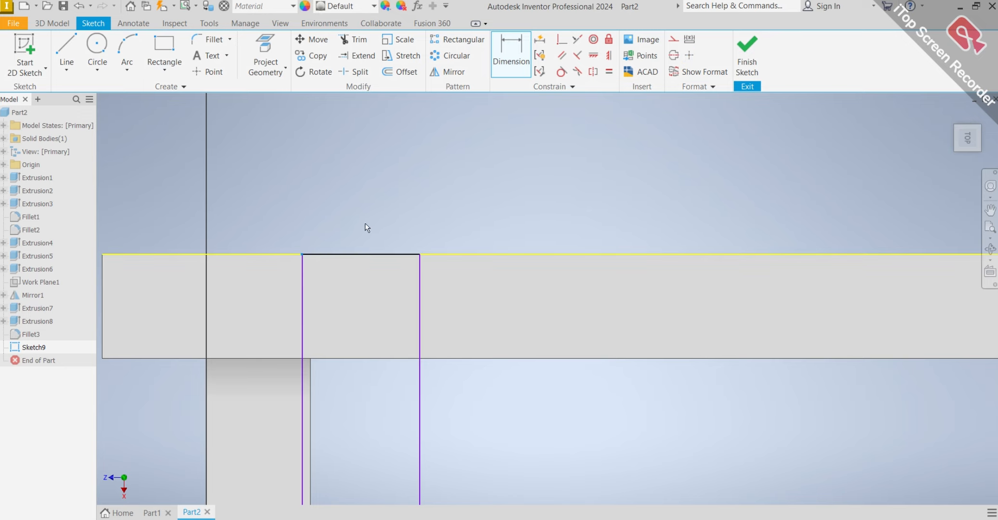
pyautogui.press('Escape')
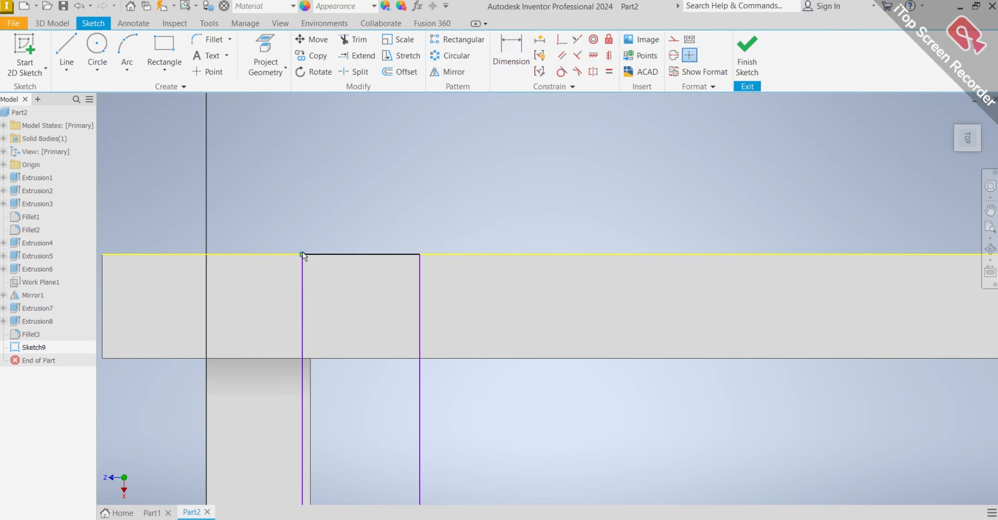
pyautogui.moveTo(302, 254); pyautogui.dragTo(312, 254)
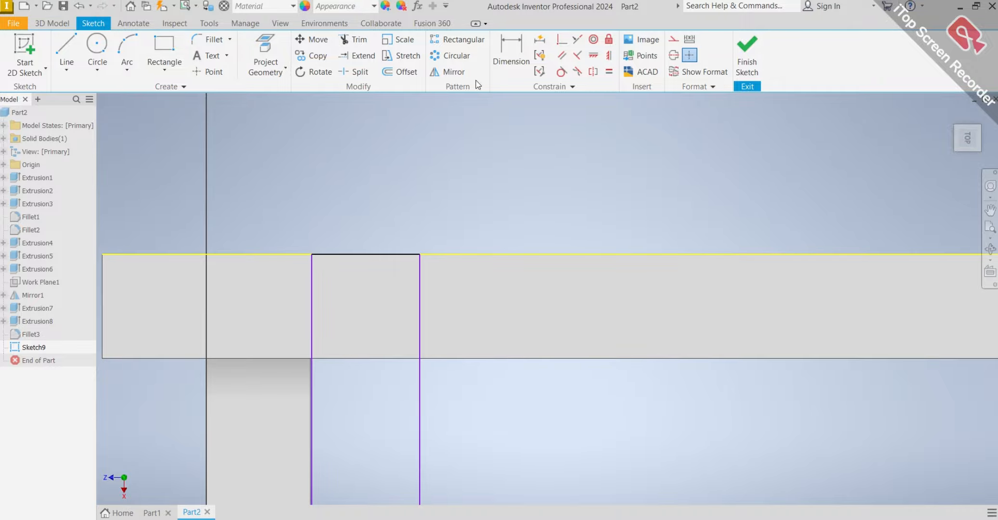
pyautogui.click(511, 54)
pyautogui.click(374, 253)
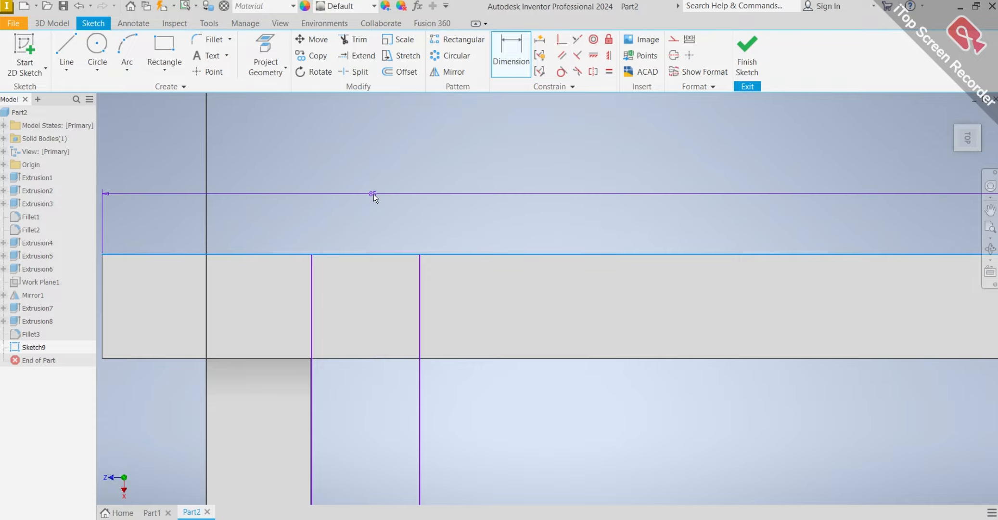
pyautogui.press('Escape')
pyautogui.press('Escape')
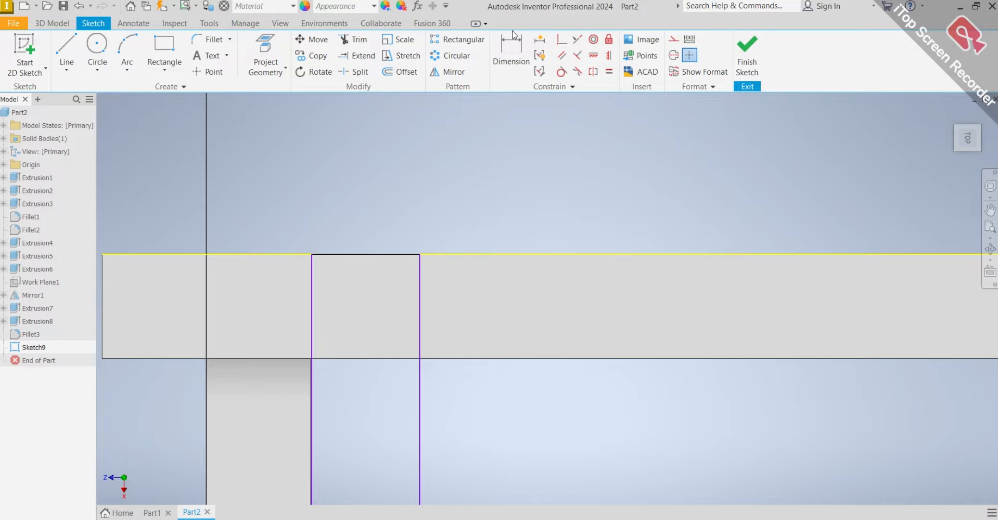
# Dimension the width between the rectangle's two long sides and set it to 5 mm.
pyautogui.press('d')
pyautogui.click(420, 284)
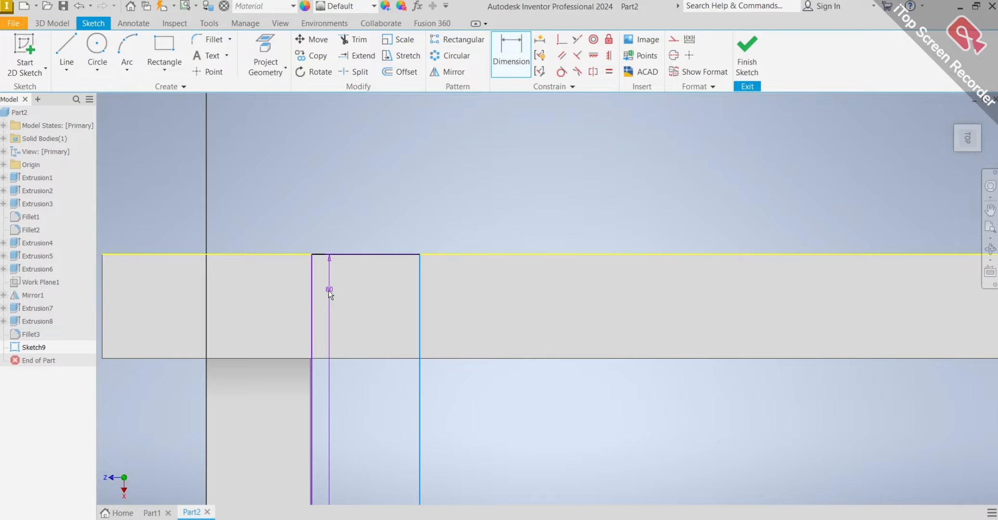
pyautogui.click(312, 295)
pyautogui.click(359, 178)
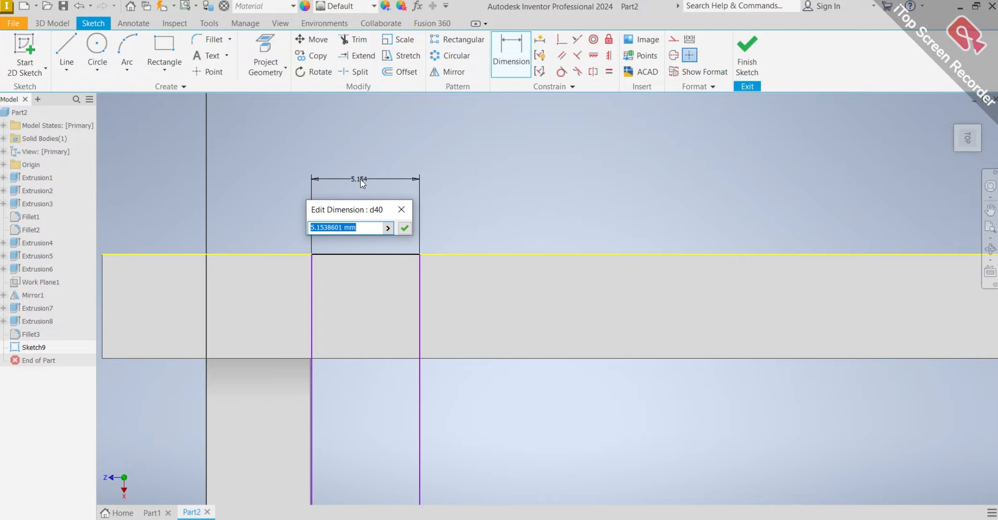
pyautogui.write('5')
pyautogui.press('Return')
pyautogui.scroll(-6, 448, 228)
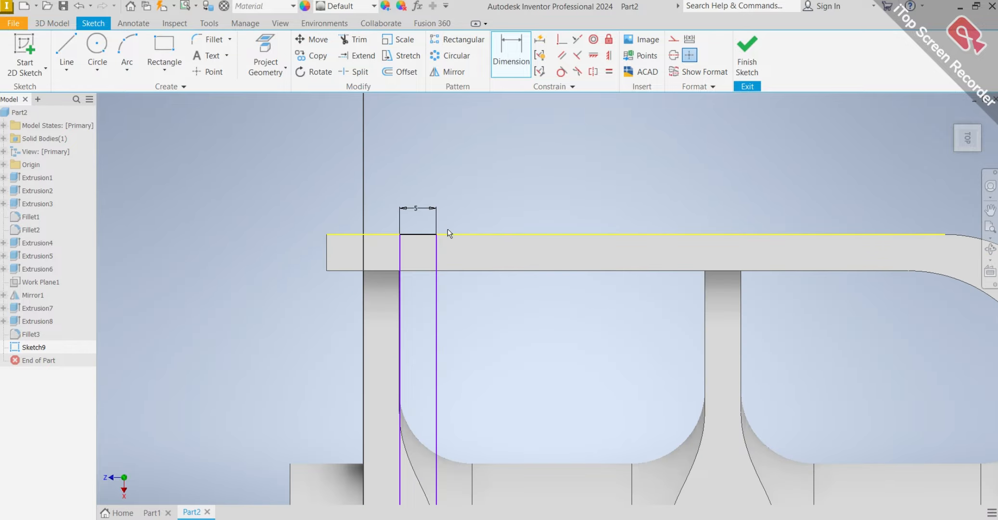
pyautogui.moveTo(539, 446); pyautogui.dragTo(446, 283, button='middle')
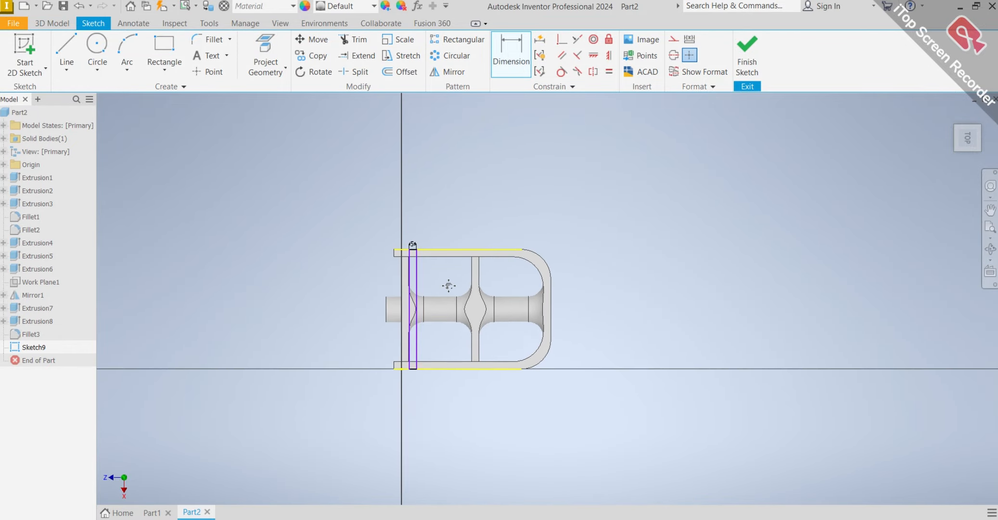
pyautogui.scroll(5, 437, 351)
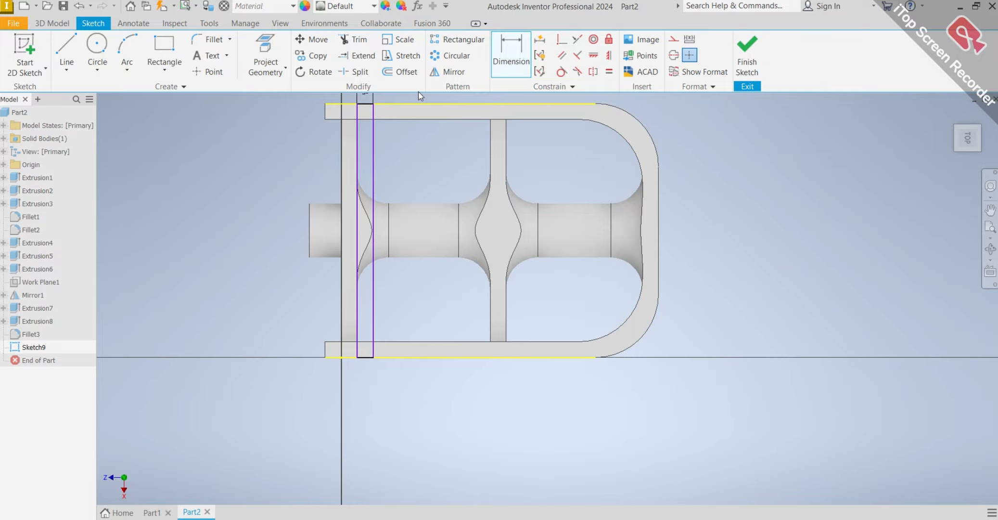
pyautogui.scroll(1, 526, 126)
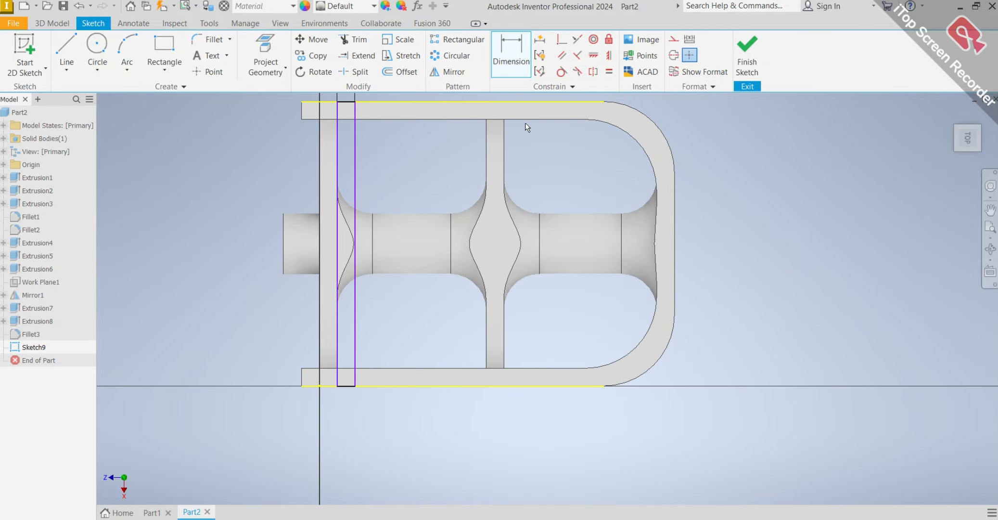
pyautogui.scroll(-3, 501, 169)
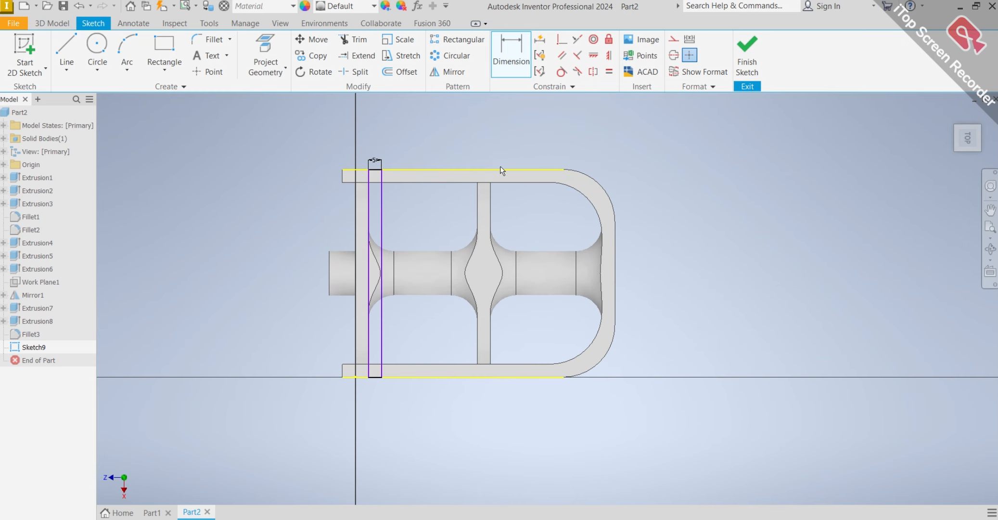
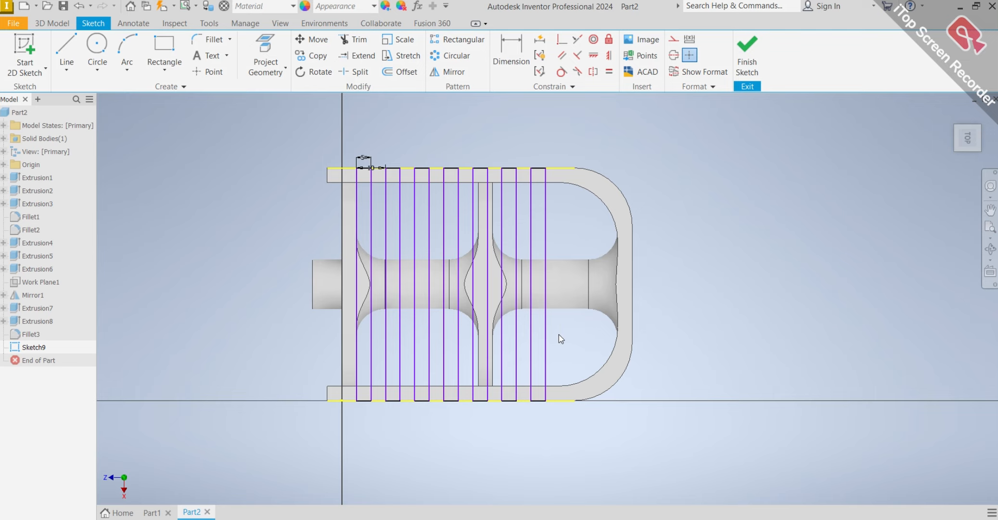
# Extrude the seven rectangles across the rim as a cut 3 mm deep, notching the upper edges of both side walls.
pyautogui.click(566, 399)
pyautogui.moveTo(492, 357)
pyautogui.keyDown('shift'); pyautogui.mouseDown(button='middle')
pyautogui.moveTo(493, 301)
pyautogui.moveTo(510, 296)
pyautogui.moveTo(512, 306)
pyautogui.mouseUp(button='middle'); pyautogui.keyUp('shift')
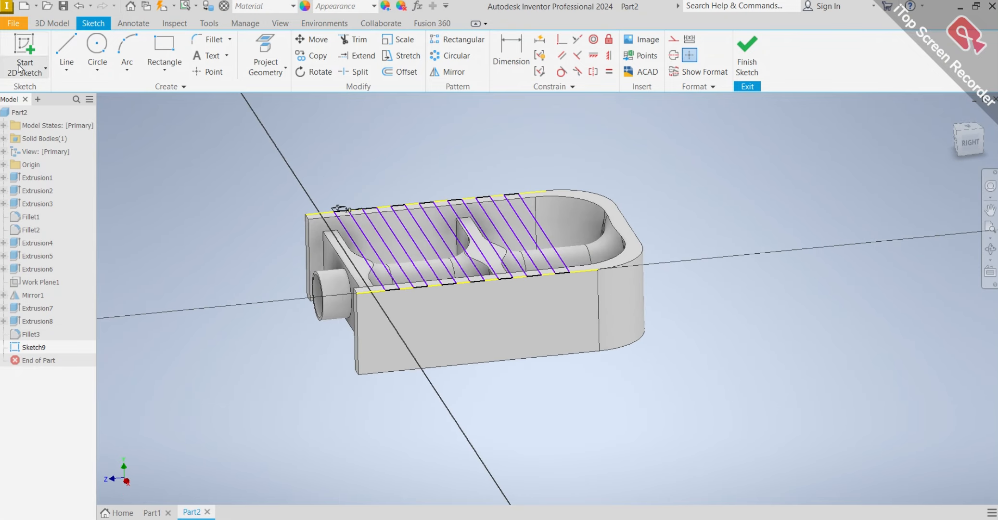
pyautogui.click(52, 23)
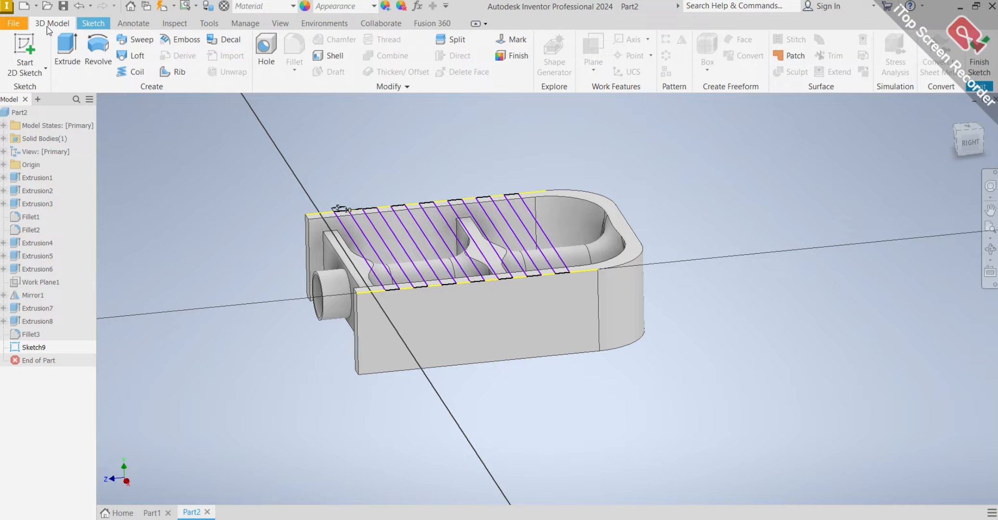
pyautogui.click(66, 47)
pyautogui.click(95, 264)
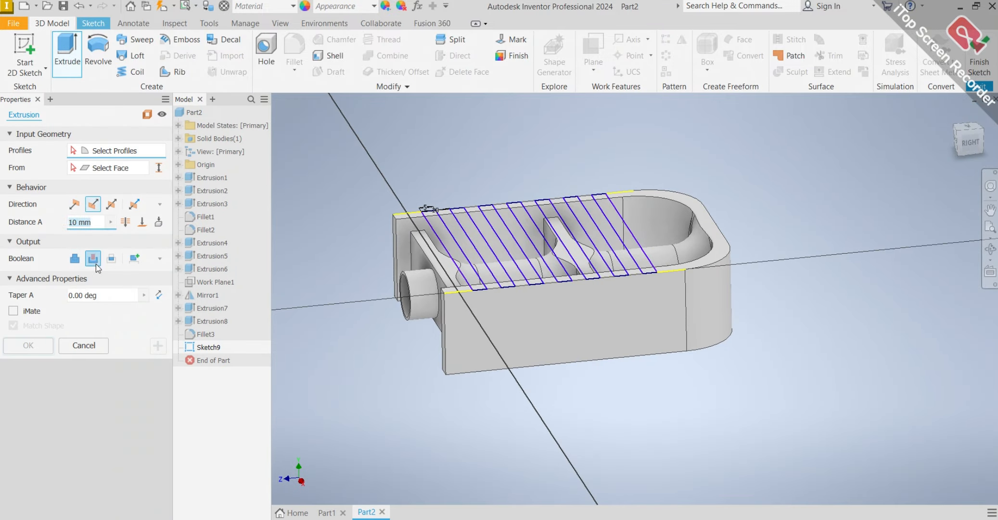
pyautogui.scroll(3, 535, 287)
pyautogui.click(396, 273)
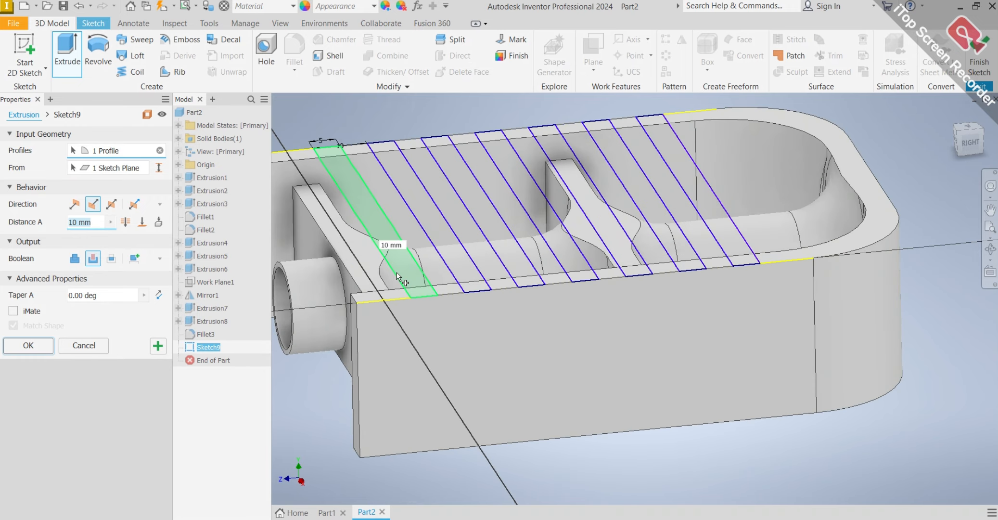
pyautogui.click(469, 274)
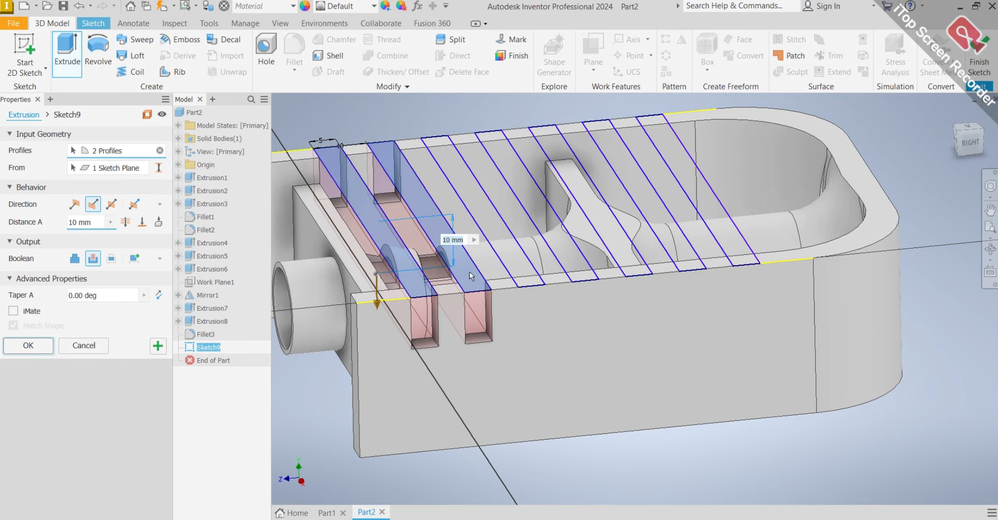
pyautogui.click(509, 270)
pyautogui.click(568, 263)
pyautogui.click(625, 249)
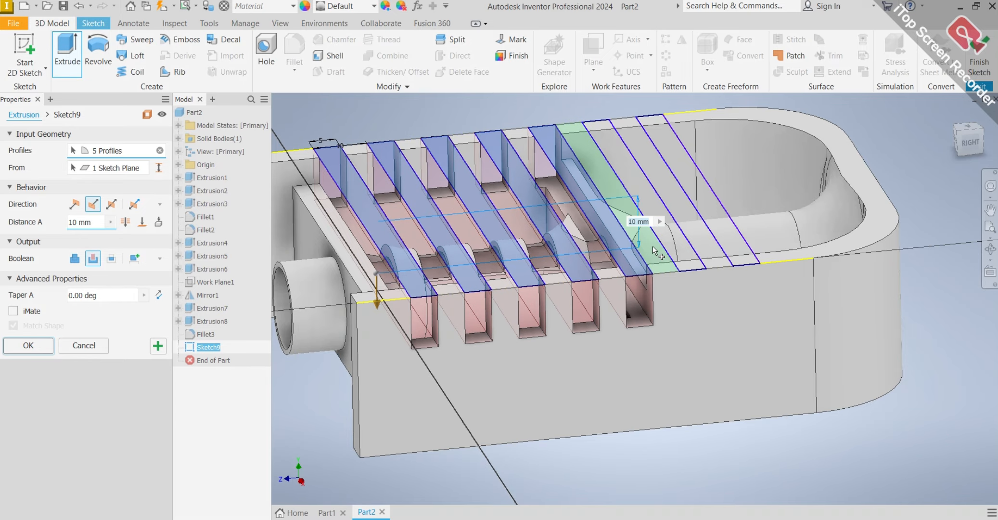
pyautogui.click(676, 248)
pyautogui.click(722, 248)
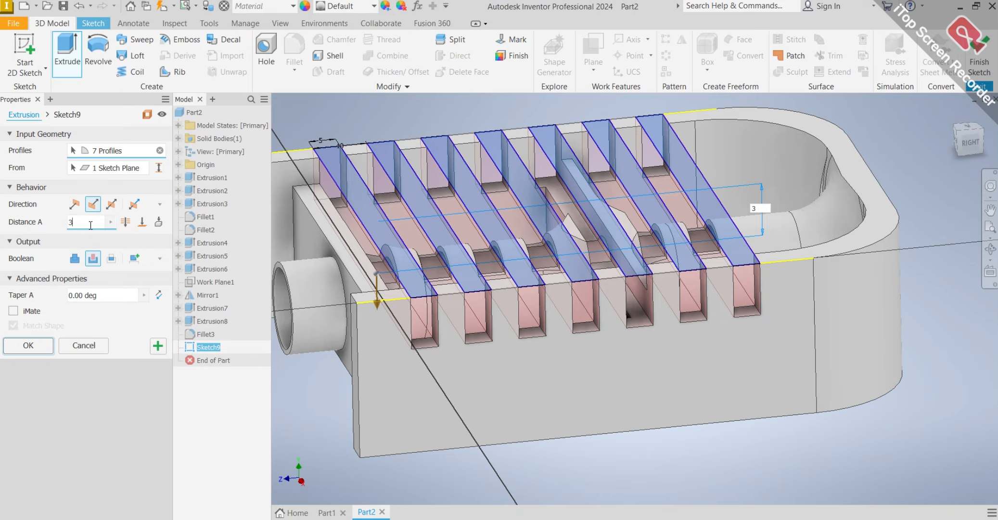
pyautogui.click(36, 344)
pyautogui.scroll(3, 486, 312)
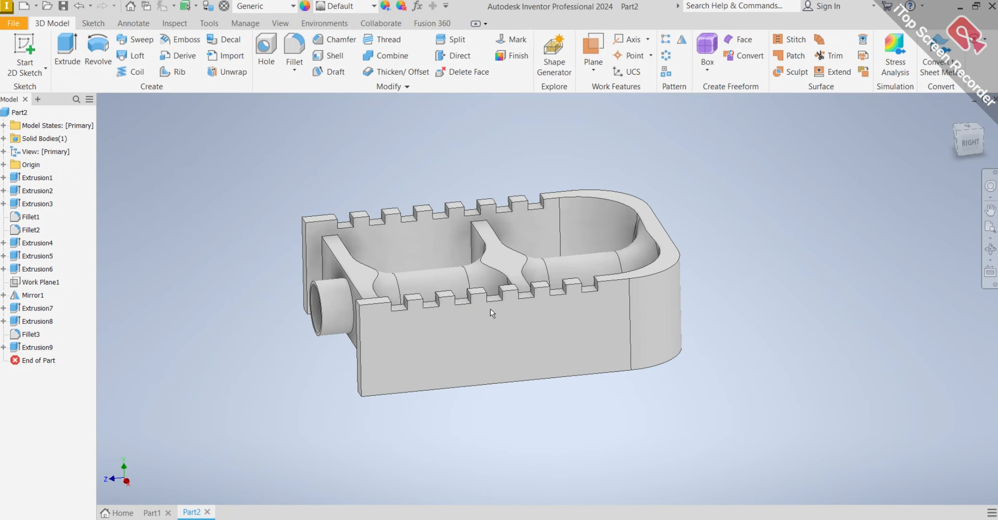
pyautogui.moveTo(490, 309)
pyautogui.keyDown('shift'); pyautogui.mouseDown(button='middle')
pyautogui.moveTo(532, 280)
pyautogui.moveTo(738, 281)
pyautogui.moveTo(517, 280)
pyautogui.moveTo(440, 303)
pyautogui.moveTo(452, 302)
pyautogui.mouseUp(button='middle'); pyautogui.keyUp('shift')
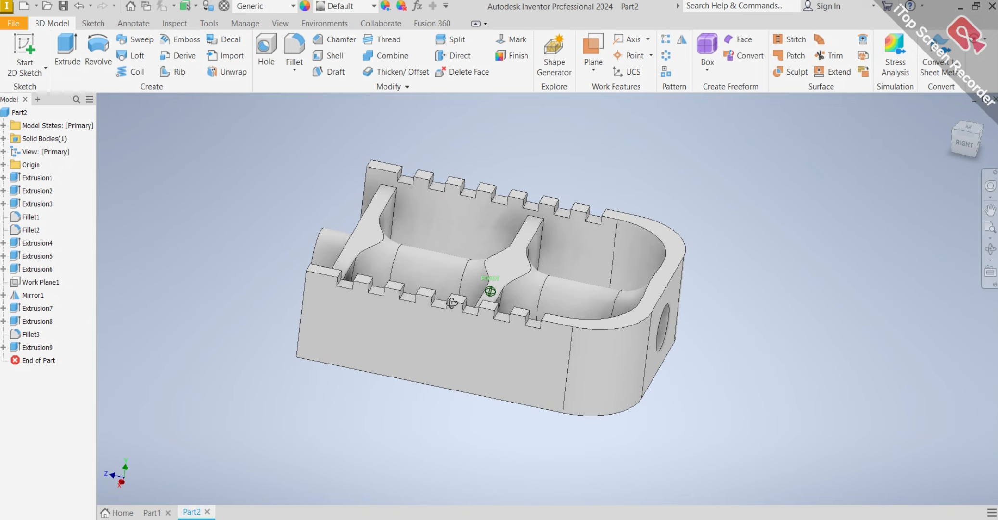
pyautogui.keyDown('shift'); pyautogui.moveTo(451, 302); pyautogui.dragTo(445, 298, button='middle'); pyautogui.keyUp('shift')
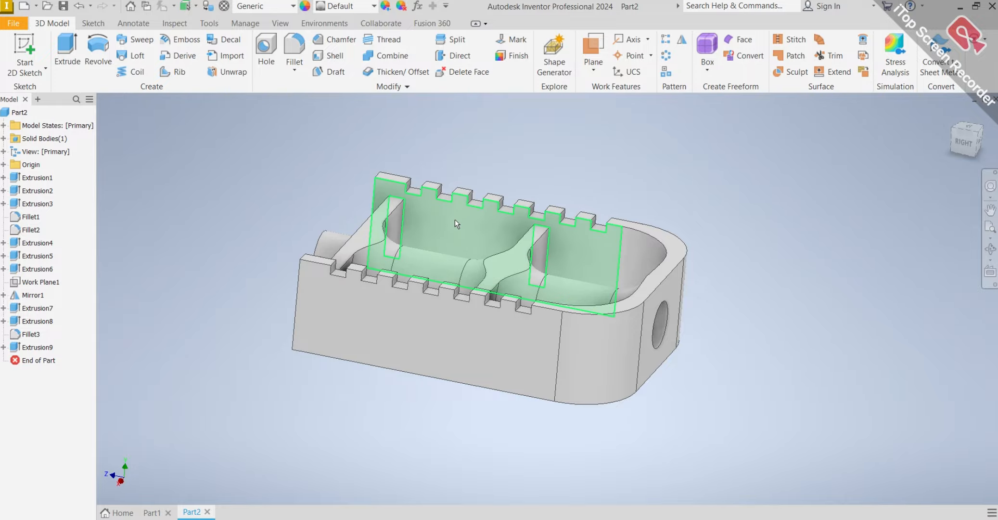
pyautogui.moveTo(435, 213)
pyautogui.keyDown('shift'); pyautogui.mouseDown(button='middle')
pyautogui.moveTo(421, 238)
pyautogui.moveTo(466, 196)
pyautogui.moveTo(450, 225)
pyautogui.moveTo(456, 192)
pyautogui.moveTo(466, 255)
pyautogui.moveTo(501, 229)
pyautogui.moveTo(521, 240)
pyautogui.mouseUp(button='middle'); pyautogui.keyUp('shift')
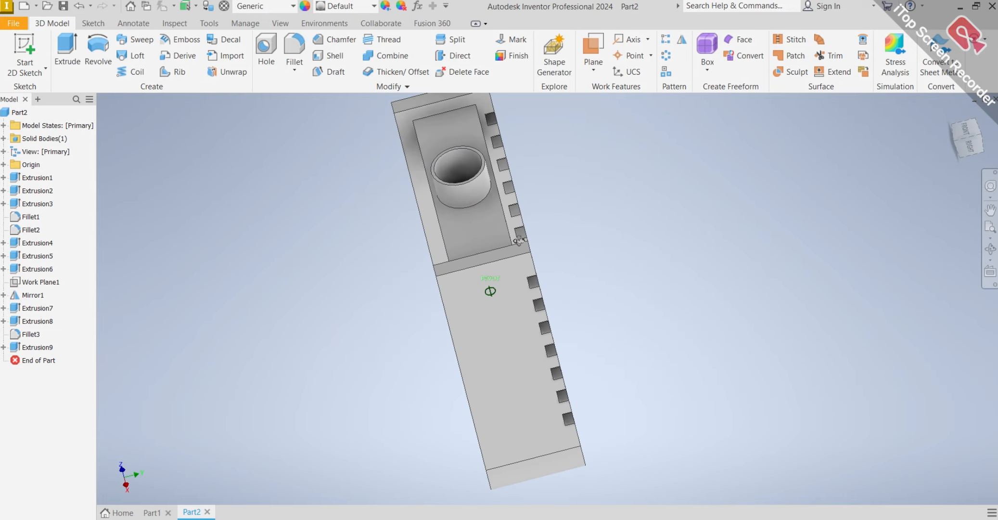
pyautogui.scroll(-3, 521, 240)
pyautogui.click(600, 67)
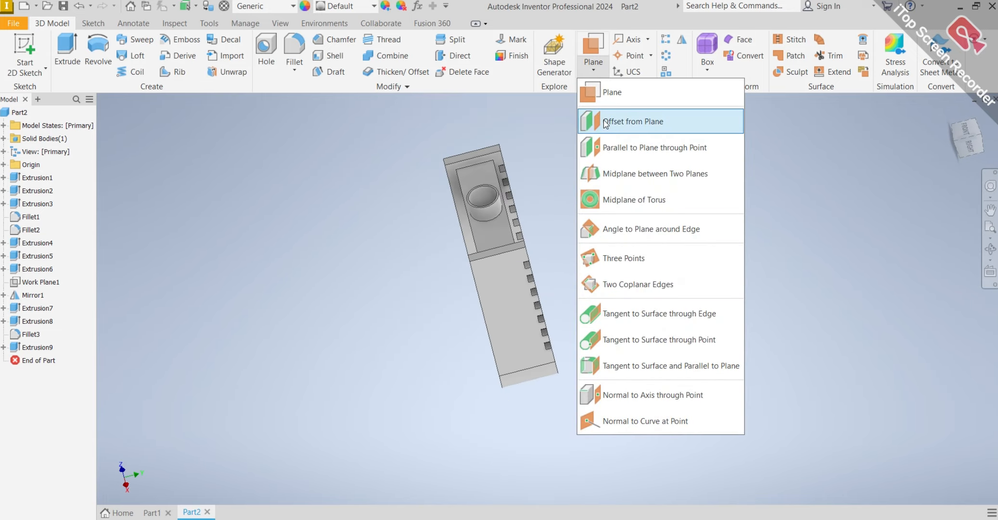
pyautogui.click(610, 167)
pyautogui.scroll(3, 548, 270)
pyautogui.moveTo(546, 271); pyautogui.dragTo(482, 260, button='middle')
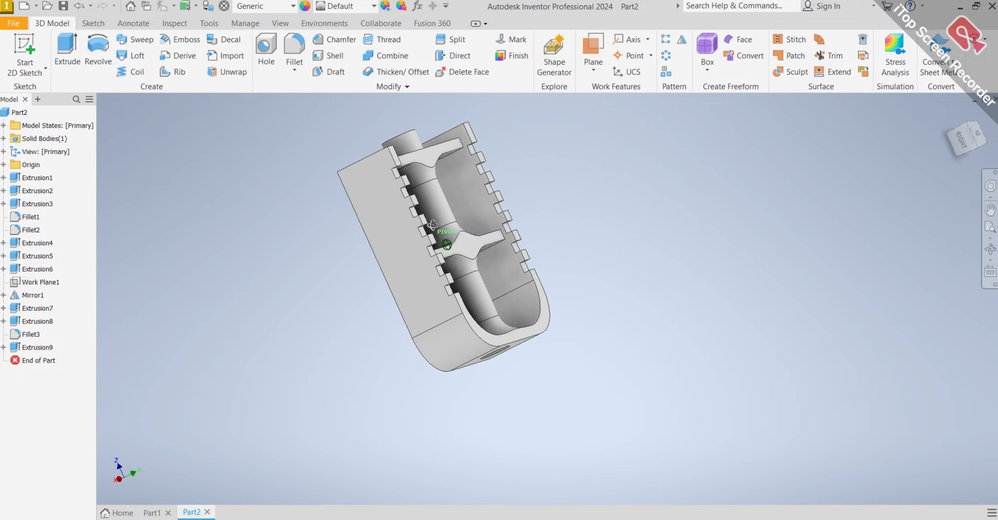
pyautogui.scroll(5, 473, 328)
pyautogui.scroll(-5, 469, 326)
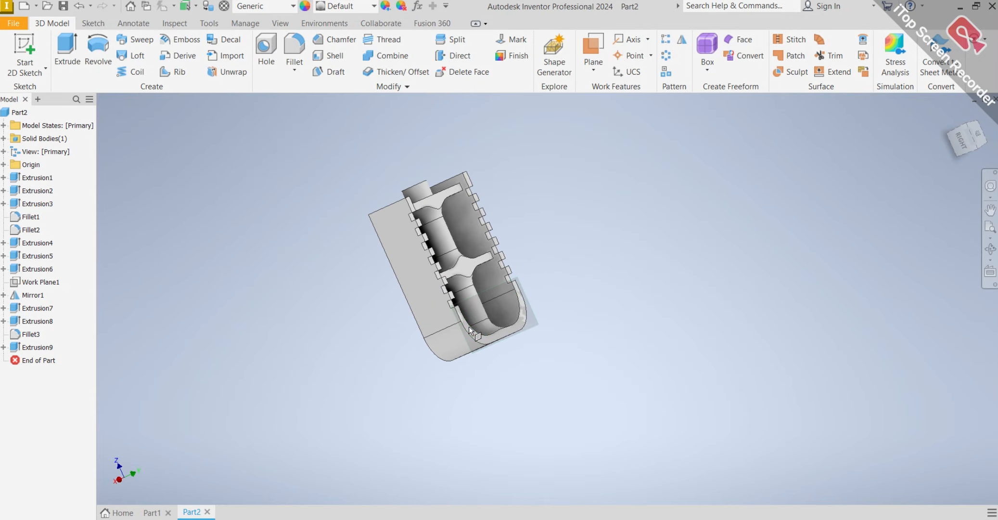
pyautogui.keyDown('shift'); pyautogui.moveTo(469, 326); pyautogui.dragTo(572, 317, button='middle'); pyautogui.keyUp('shift')
pyautogui.scroll(5, 503, 350)
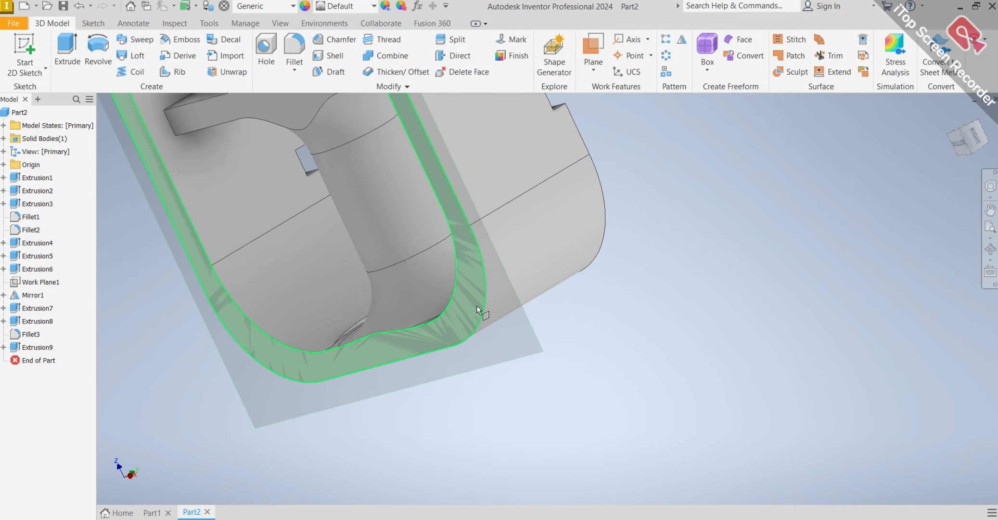
pyautogui.click(475, 303)
pyautogui.scroll(-3, 564, 258)
pyautogui.moveTo(564, 258)
pyautogui.keyDown('shift'); pyautogui.mouseDown(button='middle')
pyautogui.moveTo(528, 243)
pyautogui.moveTo(528, 297)
pyautogui.moveTo(549, 249)
pyautogui.mouseUp(button='middle'); pyautogui.keyUp('shift')
# Create a work plane midway between the block's notched rim face and its opposite rim face.
pyautogui.click(608, 70)
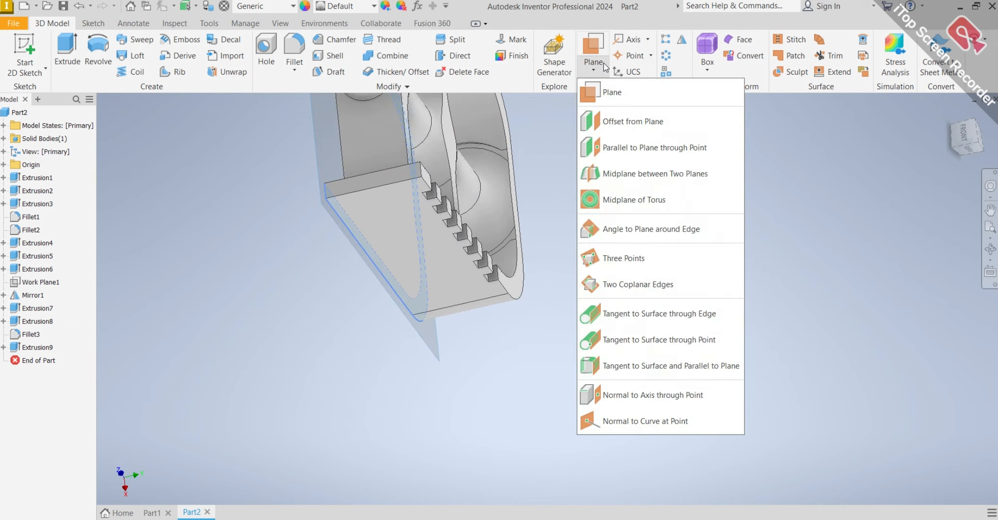
pyautogui.click(623, 172)
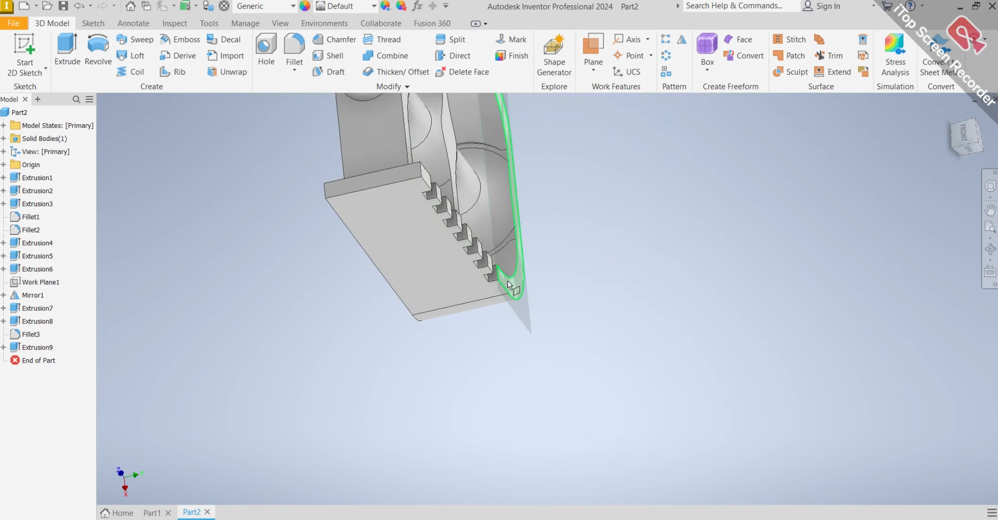
pyautogui.click(507, 280)
pyautogui.keyDown('shift'); pyautogui.moveTo(501, 284); pyautogui.dragTo(567, 261, button='middle'); pyautogui.keyUp('shift')
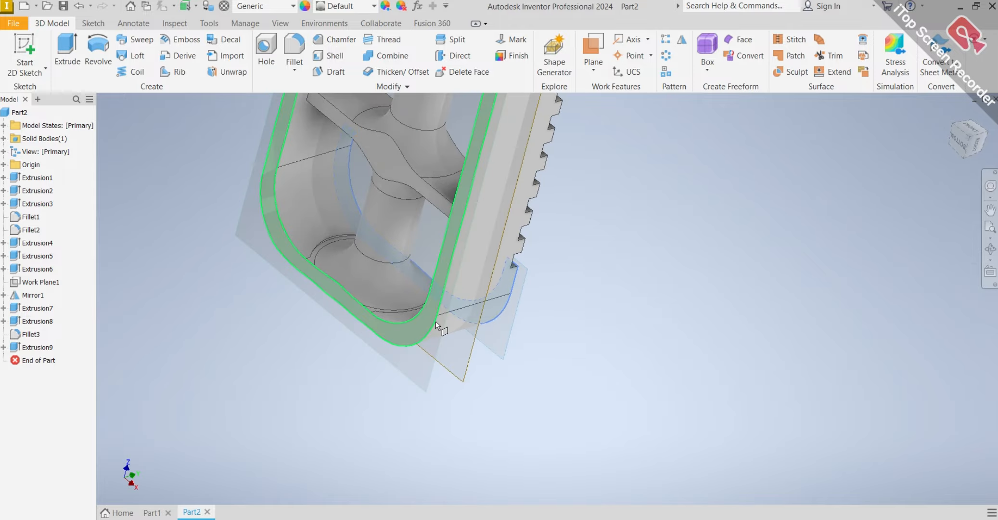
pyautogui.click(419, 324)
pyautogui.keyDown('shift'); pyautogui.moveTo(516, 297); pyautogui.dragTo(468, 286, button='middle'); pyautogui.keyUp('shift')
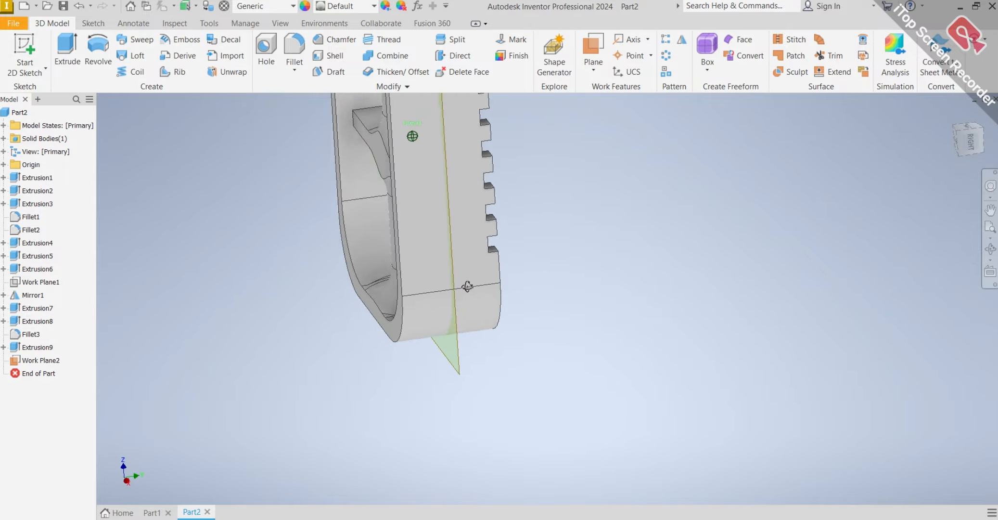
# Mirror the notch cut Extrusion9 across the new midplane onto the opposite rim of the side walls.
pyautogui.scroll(-6, 483, 238)
pyautogui.scroll(3, 482, 204)
pyautogui.keyDown('shift'); pyautogui.moveTo(483, 205); pyautogui.dragTo(467, 226, button='middle'); pyautogui.keyUp('shift')
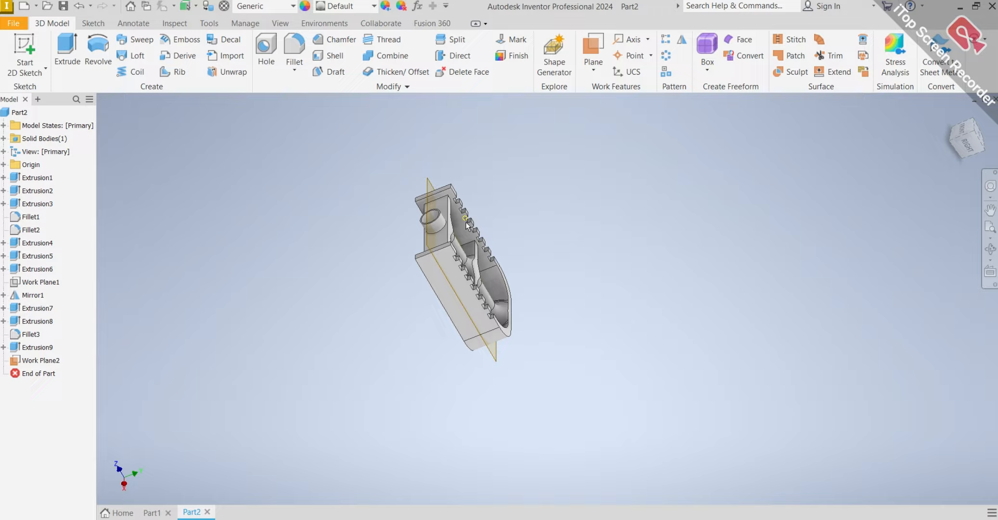
pyautogui.click(683, 39)
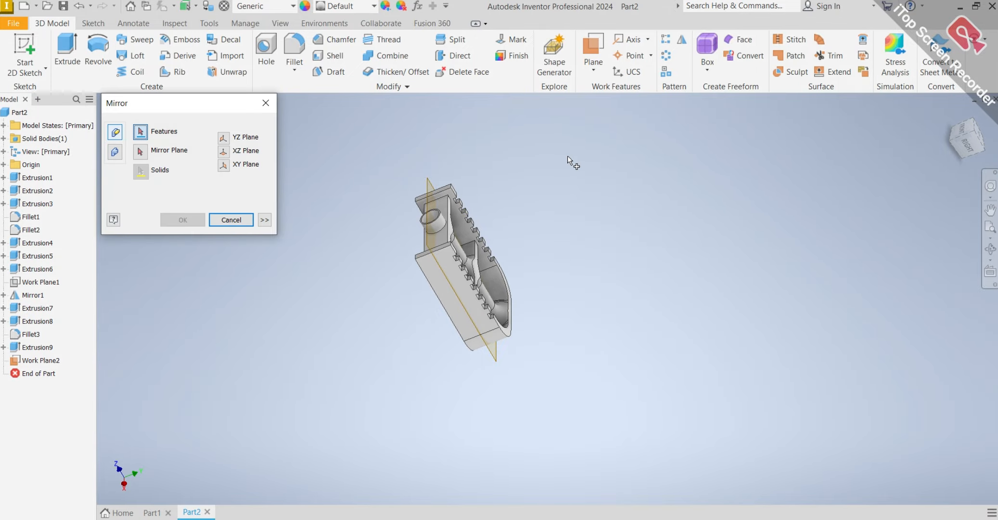
pyautogui.click(23, 347)
pyautogui.click(140, 137)
pyautogui.click(47, 348)
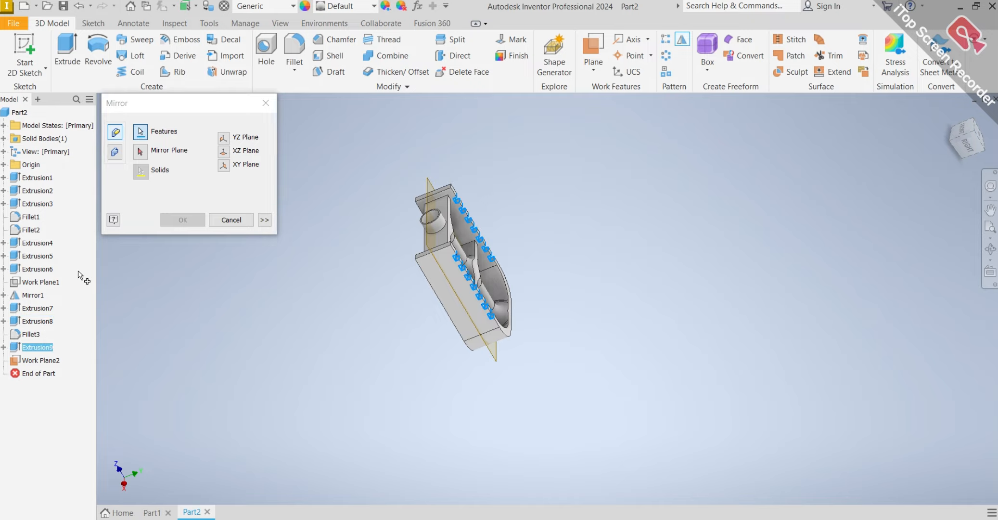
pyautogui.click(140, 152)
pyautogui.scroll(5, 422, 258)
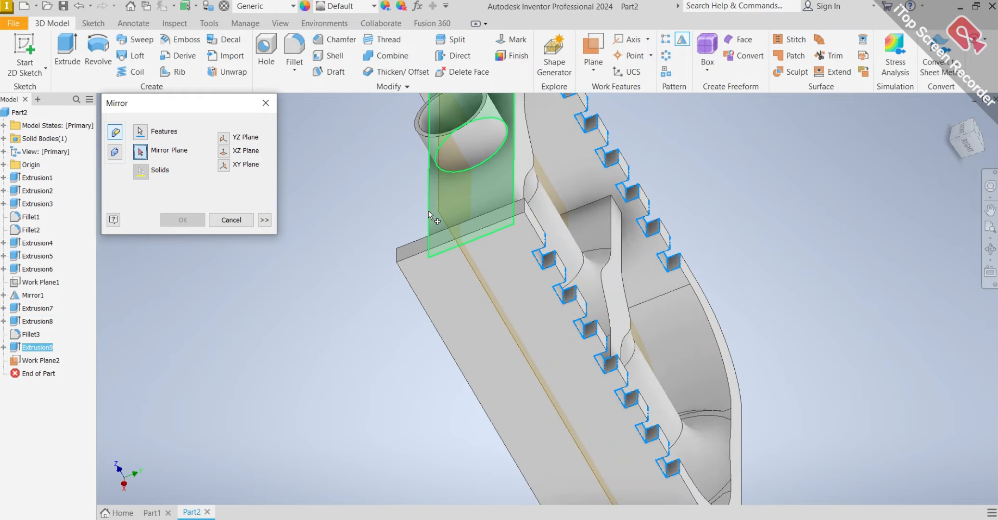
pyautogui.click(439, 200)
pyautogui.moveTo(455, 238)
pyautogui.keyDown('shift'); pyautogui.mouseDown(button='middle')
pyautogui.moveTo(622, 294)
pyautogui.moveTo(602, 229)
pyautogui.moveTo(740, 274)
pyautogui.moveTo(731, 258)
pyautogui.moveTo(718, 261)
pyautogui.moveTo(722, 279)
pyautogui.moveTo(720, 270)
pyautogui.mouseUp(button='middle'); pyautogui.keyUp('shift')
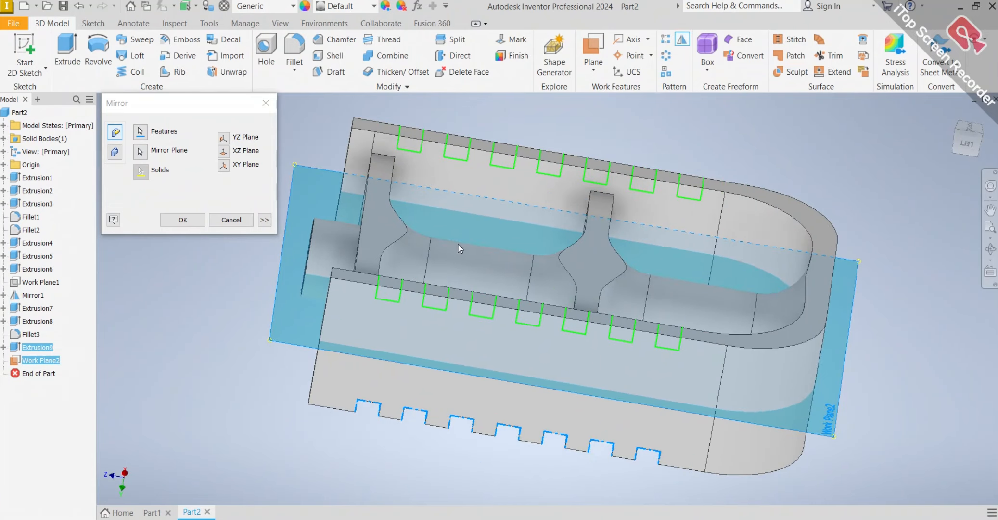
pyautogui.click(175, 219)
# Hide the work plane used for mirroring the notches.
pyautogui.scroll(-5, 570, 252)
pyautogui.keyDown('shift'); pyautogui.moveTo(571, 252); pyautogui.dragTo(612, 370, button='middle'); pyautogui.keyUp('shift')
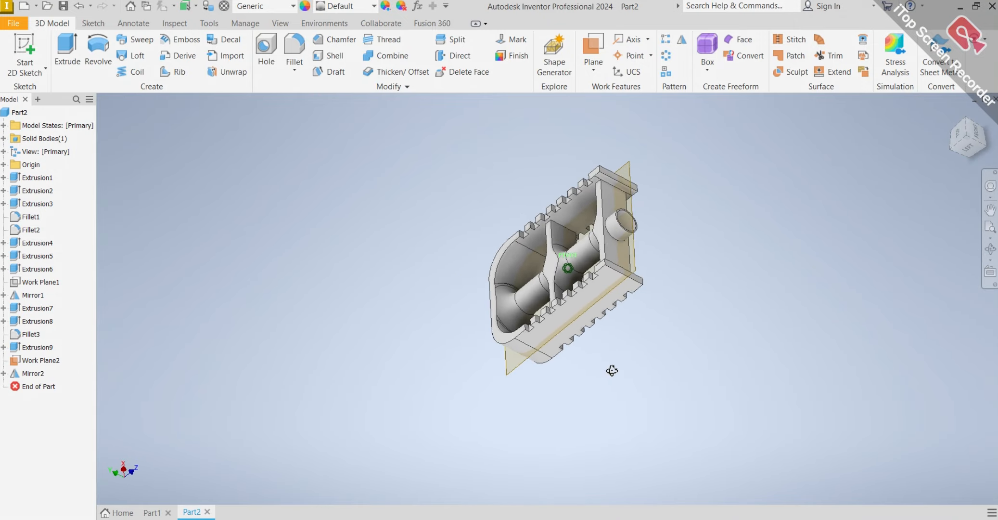
pyautogui.scroll(5, 630, 202)
pyautogui.click(628, 214)
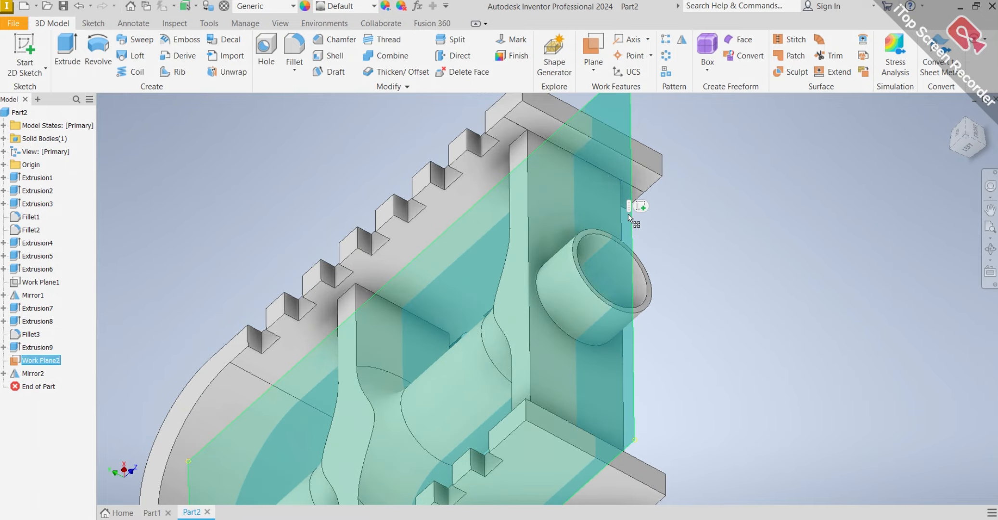
pyautogui.rightClick(627, 214)
pyautogui.click(659, 231)
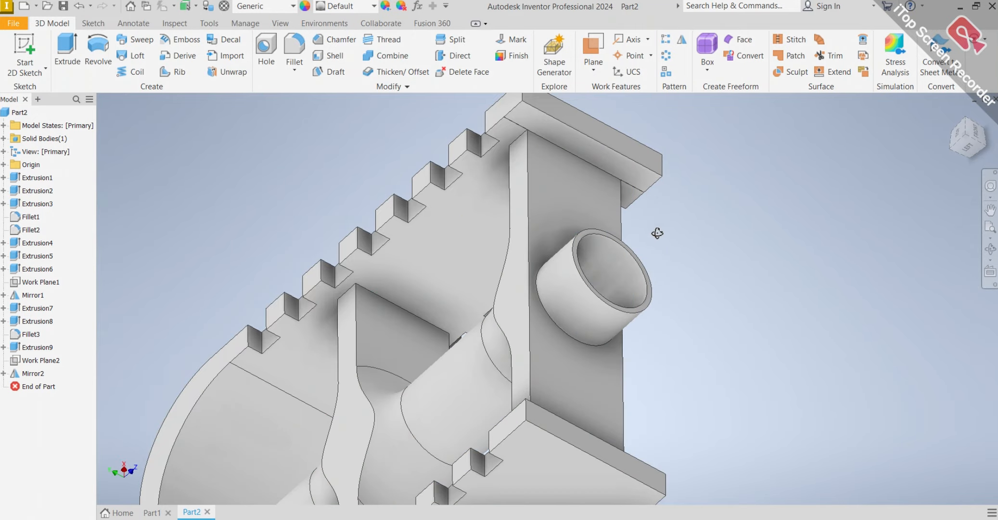
# Start a 10 mm fillet on the two vertical edges where the end wall's inner face meets the side walls.
pyautogui.keyDown('shift'); pyautogui.moveTo(658, 229); pyautogui.dragTo(743, 236, button='middle'); pyautogui.keyUp('shift')
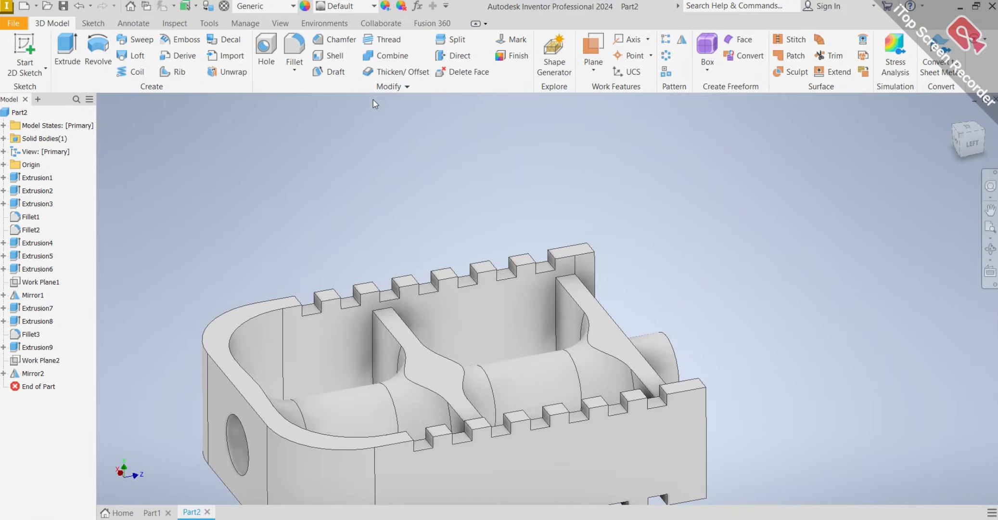
pyautogui.click(294, 48)
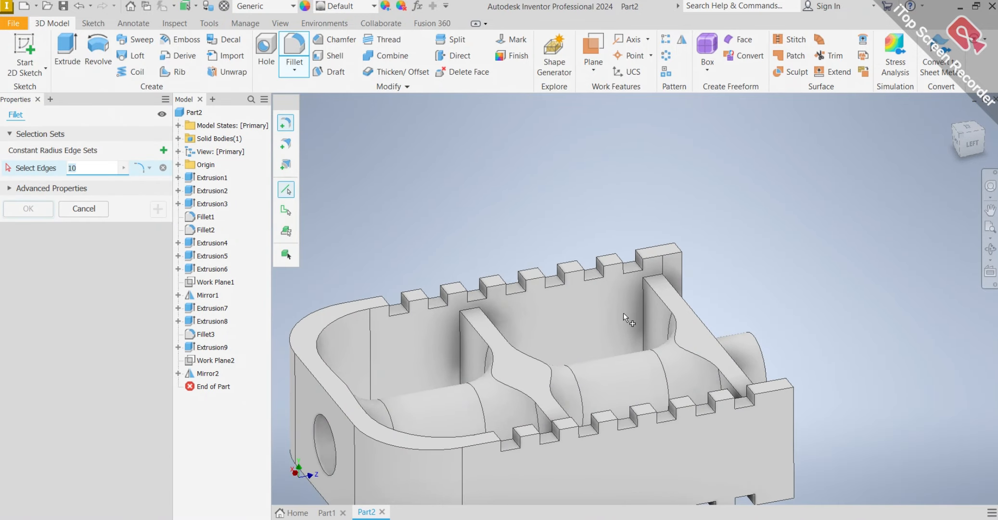
pyautogui.scroll(5, 623, 313)
pyautogui.click(696, 311)
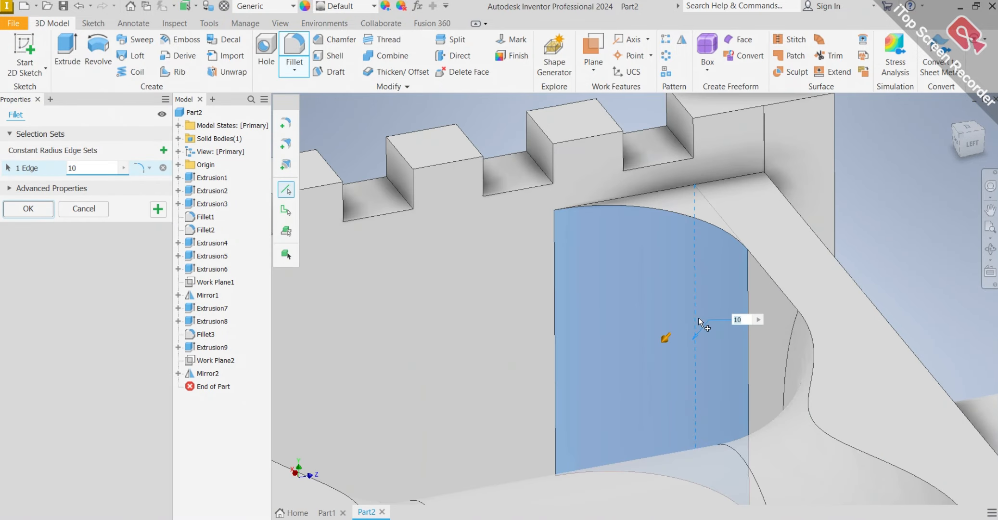
pyautogui.scroll(-8, 699, 318)
pyautogui.keyDown('shift'); pyautogui.moveTo(709, 336); pyautogui.dragTo(785, 323, button='middle'); pyautogui.keyUp('shift')
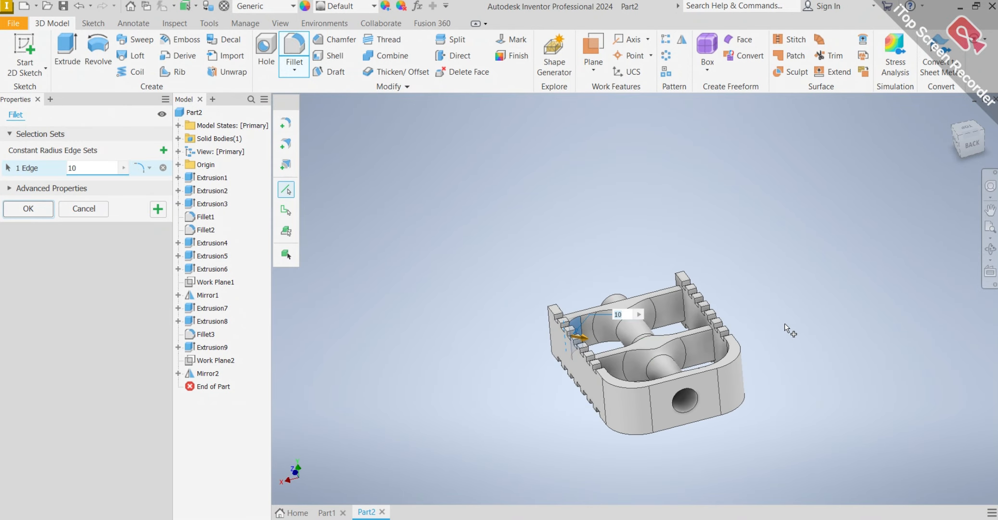
pyautogui.scroll(8, 623, 301)
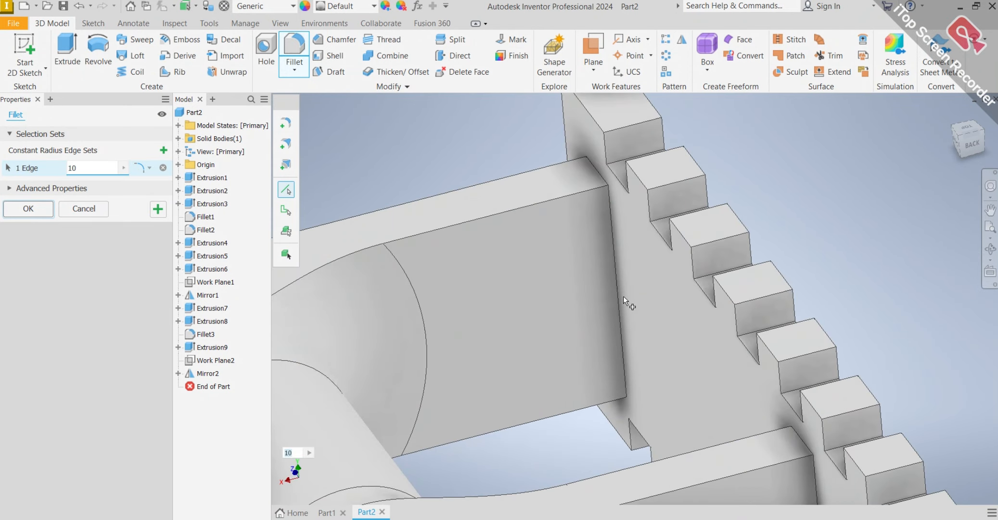
pyautogui.click(621, 293)
# Add the circular edge where the ring meets the end wall's outer face to the 10 mm fillet.
pyautogui.scroll(-8, 621, 299)
pyautogui.keyDown('shift'); pyautogui.moveTo(621, 298); pyautogui.dragTo(550, 349, button='middle'); pyautogui.keyUp('shift')
pyautogui.scroll(6, 638, 406)
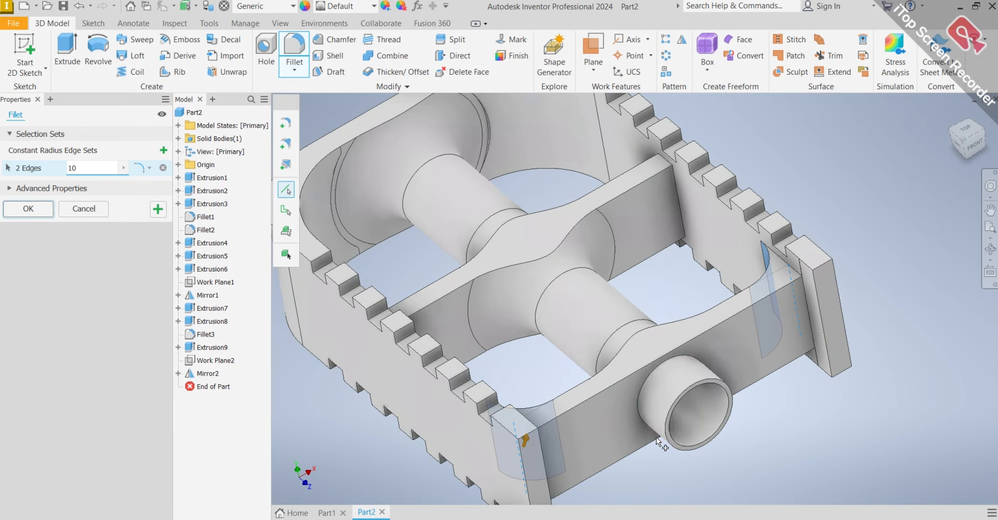
pyautogui.click(637, 406)
pyautogui.scroll(-6, 637, 406)
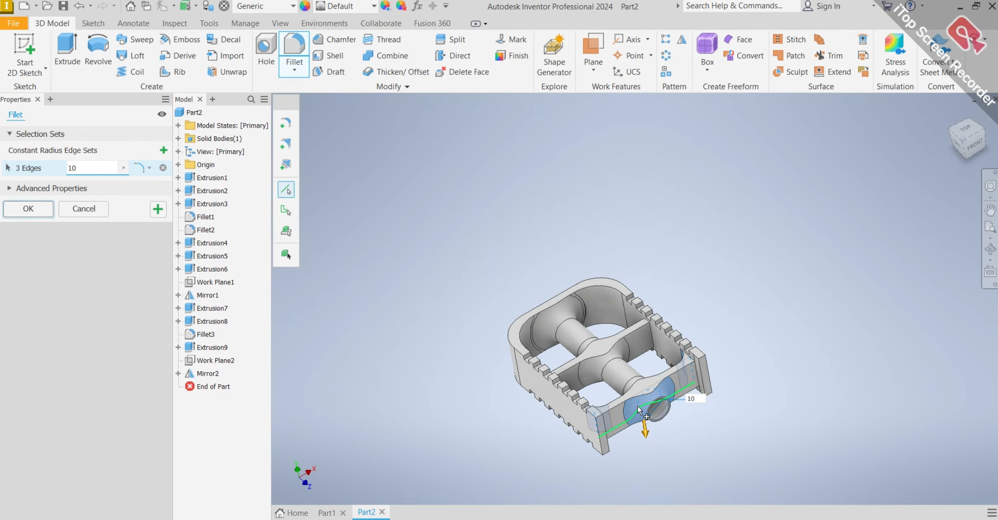
# Add the two vertical edges between the end wall's outer face and the side walls, and apply the 10 mm fillet.
pyautogui.keyDown('shift'); pyautogui.moveTo(637, 406); pyautogui.dragTo(544, 377, button='middle'); pyautogui.keyUp('shift')
pyautogui.scroll(6, 522, 364)
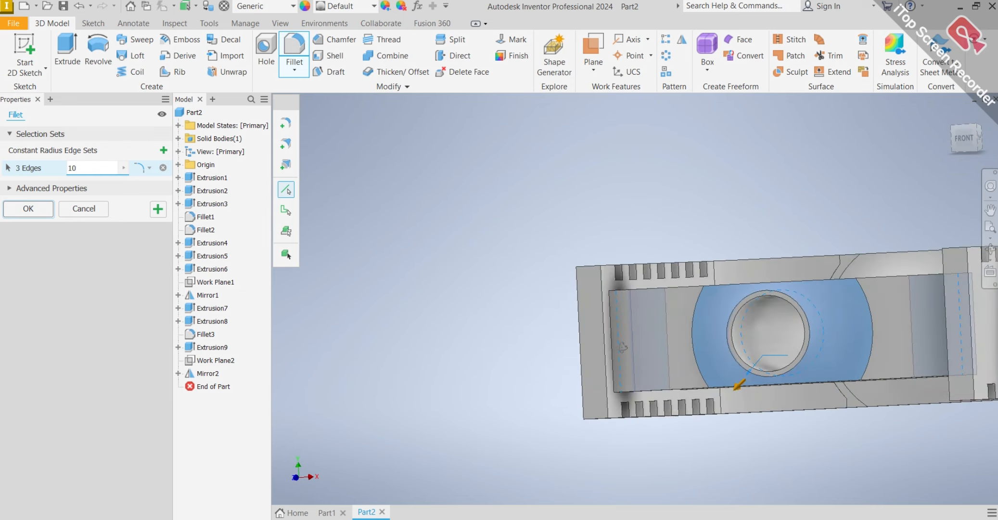
pyautogui.keyDown('shift'); pyautogui.moveTo(626, 350); pyautogui.dragTo(606, 366, button='middle'); pyautogui.keyUp('shift')
pyautogui.click(583, 377)
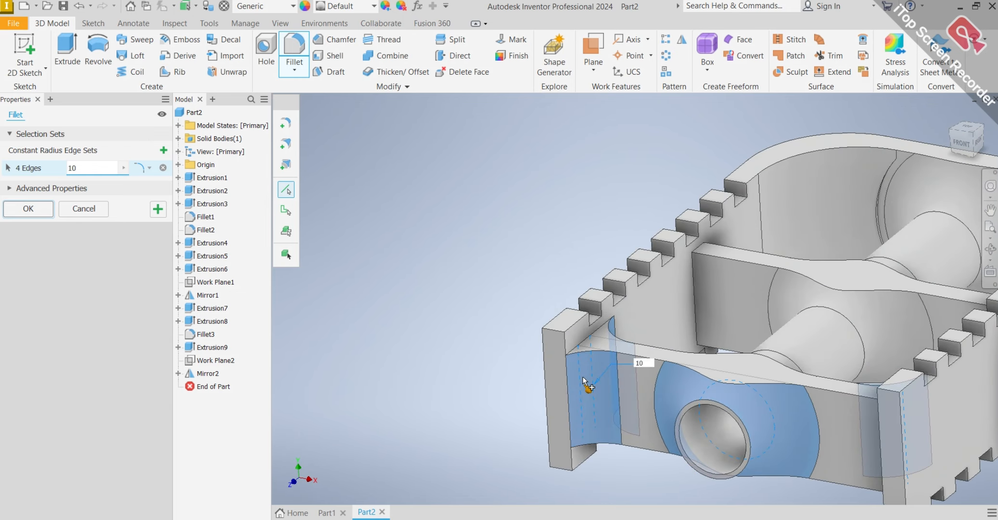
pyautogui.scroll(-5, 597, 375)
pyautogui.keyDown('shift'); pyautogui.moveTo(659, 359); pyautogui.dragTo(799, 381, button='middle'); pyautogui.keyUp('shift')
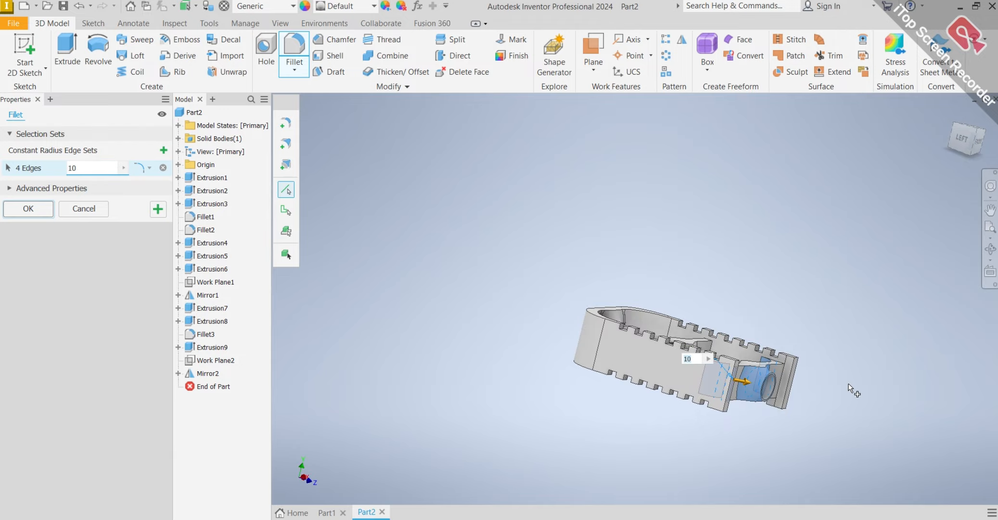
pyautogui.scroll(6, 707, 385)
pyautogui.click(630, 360)
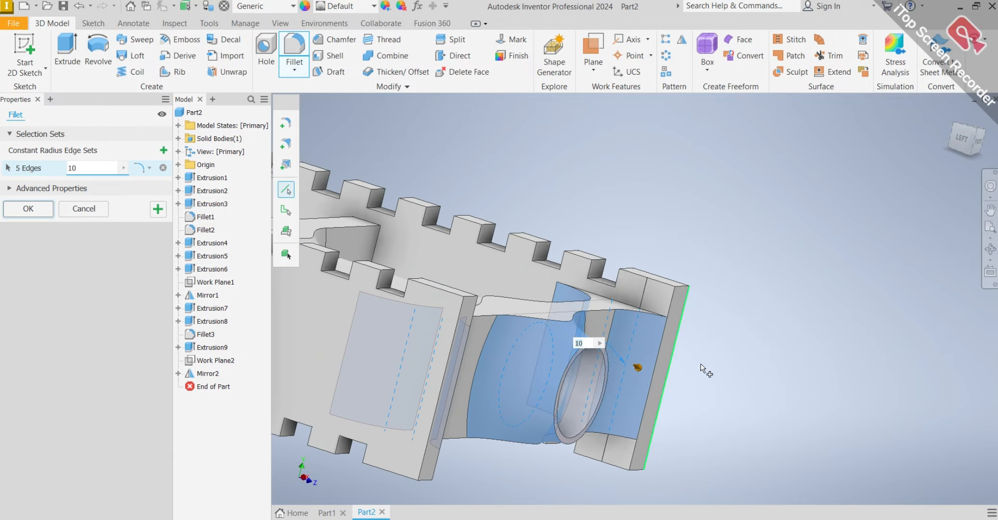
pyautogui.keyDown('shift'); pyautogui.moveTo(704, 368); pyautogui.dragTo(645, 352, button='middle'); pyautogui.keyUp('shift')
pyautogui.press('F6')
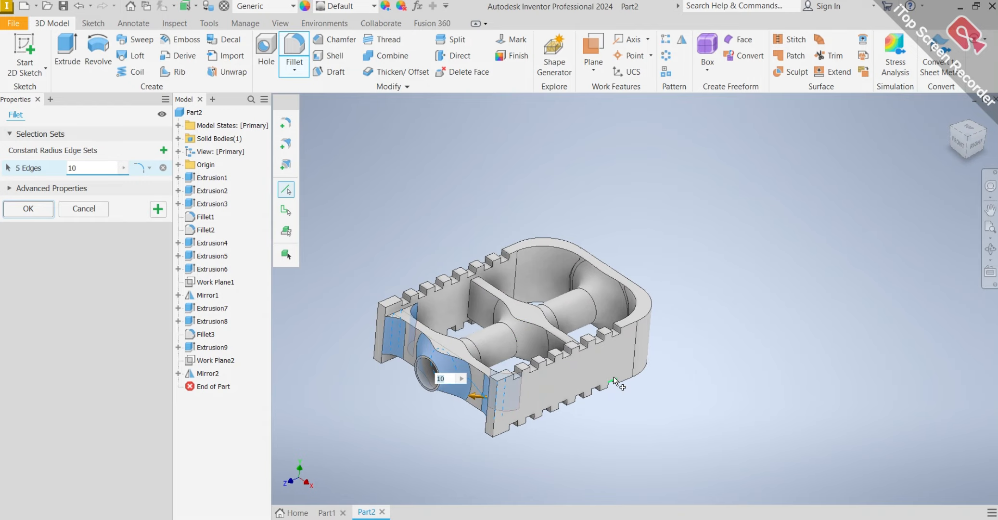
pyautogui.press('Return')
# Start a sketch on the flat outer face around the hole at the block's rounded end.
pyautogui.scroll(-4, 352, 314)
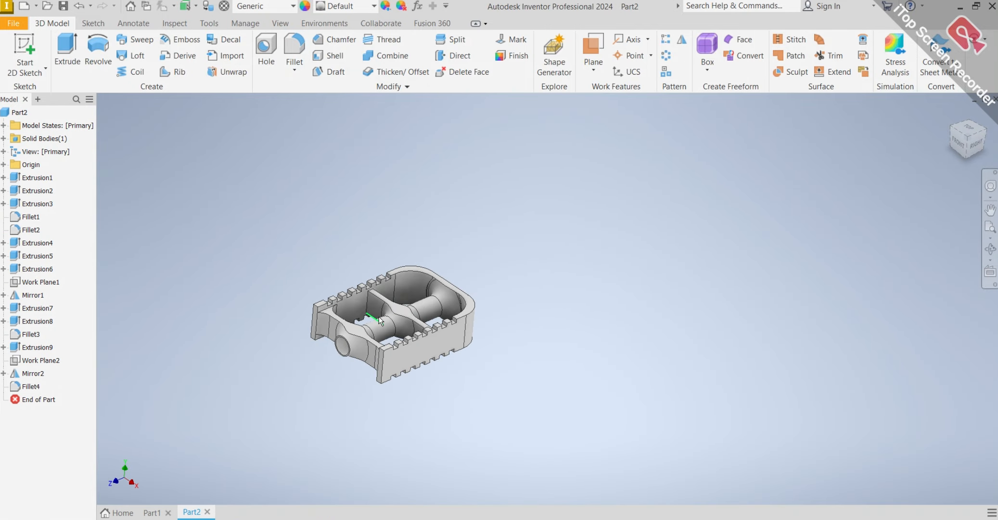
pyautogui.moveTo(381, 321); pyautogui.dragTo(481, 321, button='middle')
pyautogui.keyDown('shift'); pyautogui.moveTo(538, 356); pyautogui.dragTo(460, 303, button='middle'); pyautogui.keyUp('shift')
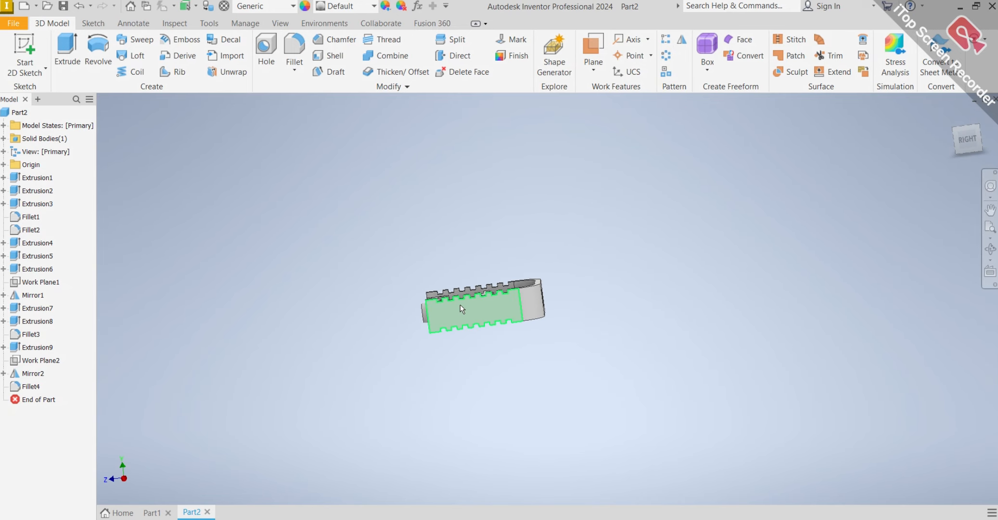
pyautogui.moveTo(460, 304)
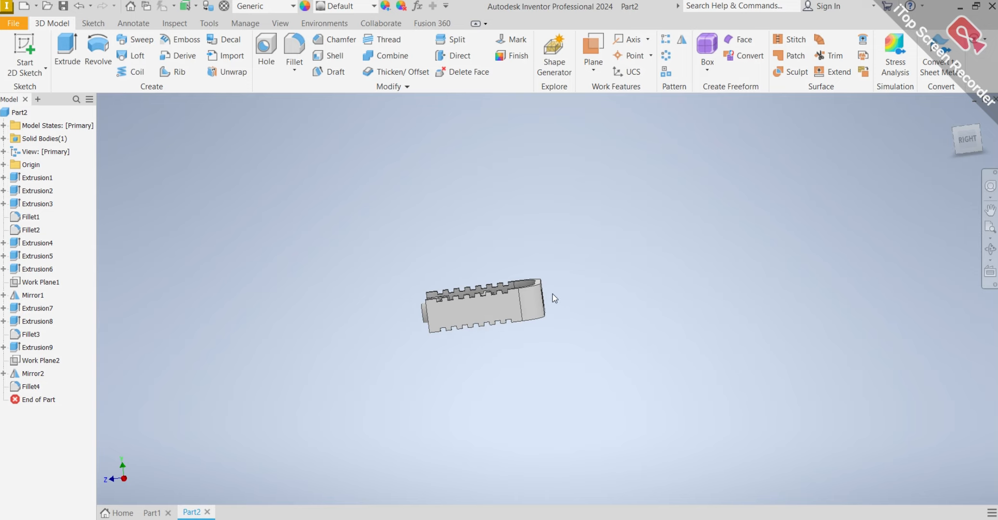
pyautogui.keyDown('shift'); pyautogui.moveTo(553, 293); pyautogui.dragTo(526, 289, button='middle'); pyautogui.keyUp('shift')
pyautogui.scroll(5, 519, 302)
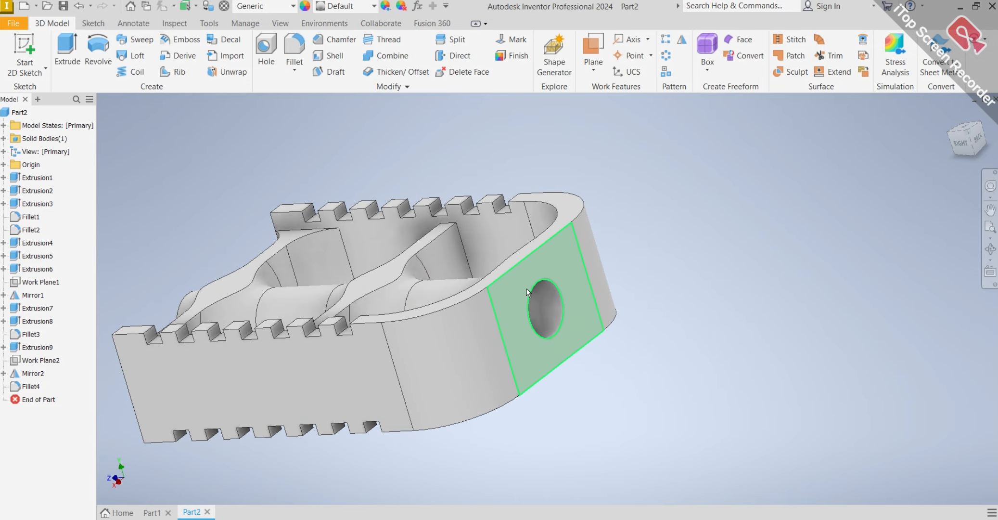
pyautogui.click(516, 302)
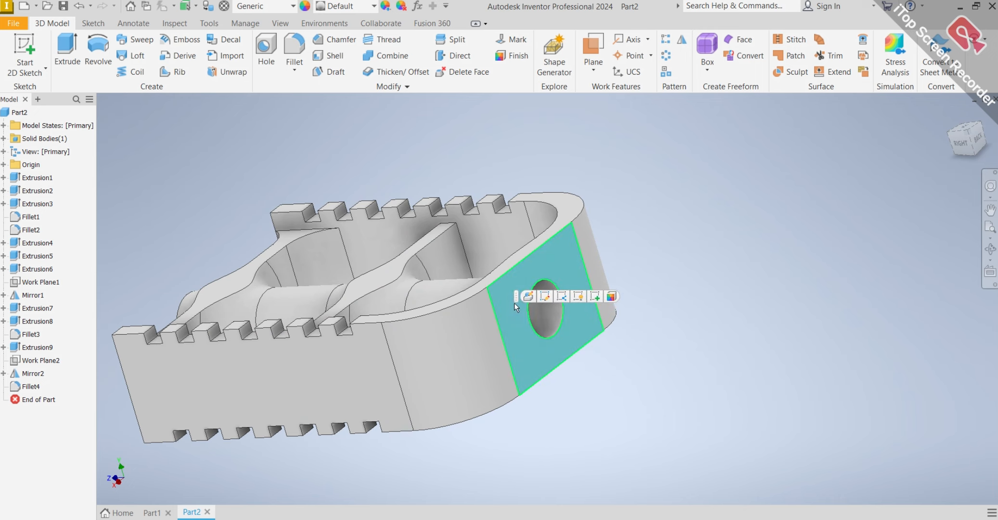
pyautogui.click(595, 297)
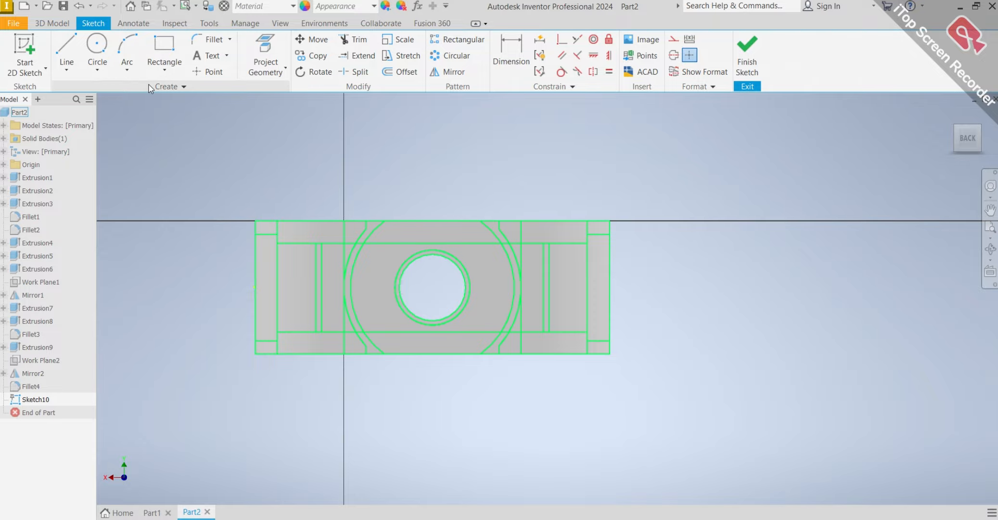
# Sketch a two-point rectangle about 39.6 by 29.8 mm over the flat face around the hole, aligning its side with the face's edge.
pyautogui.click(164, 69)
pyautogui.click(178, 92)
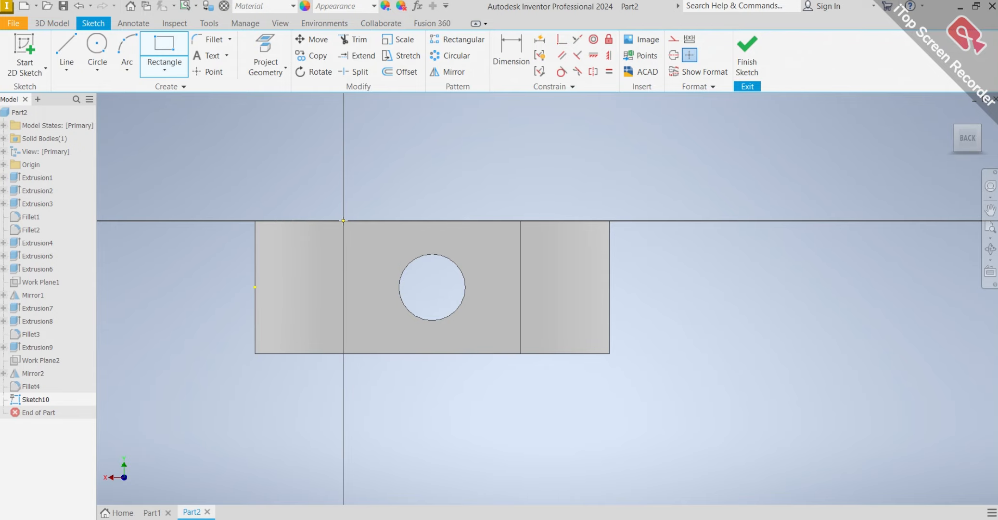
pyautogui.click(343, 221)
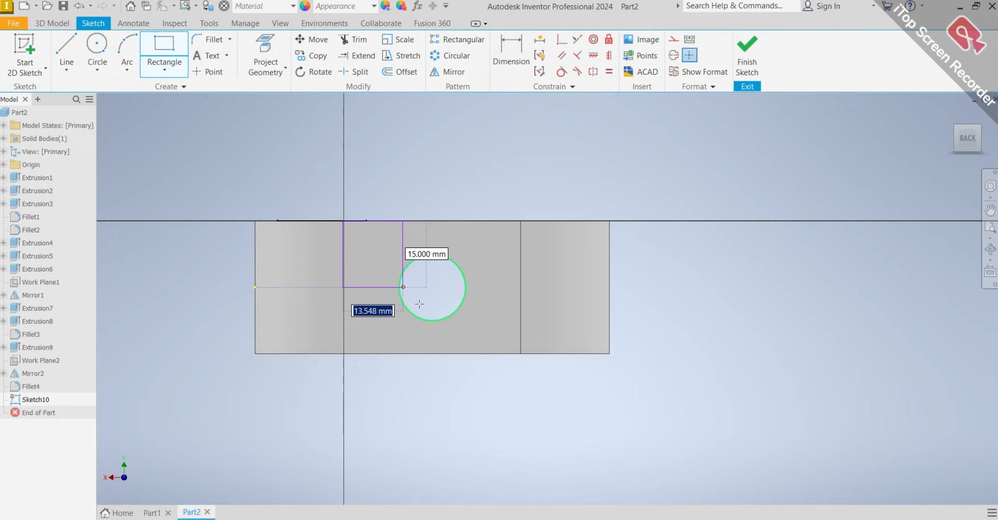
pyautogui.click(520, 353)
pyautogui.scroll(-3, 360, 293)
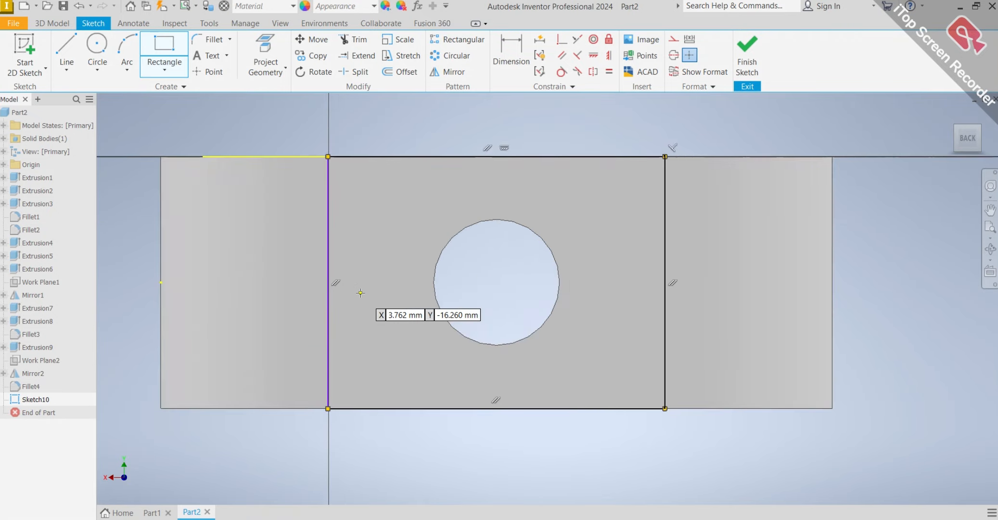
pyautogui.scroll(-3, 361, 293)
pyautogui.scroll(3, 301, 297)
pyautogui.press('Escape')
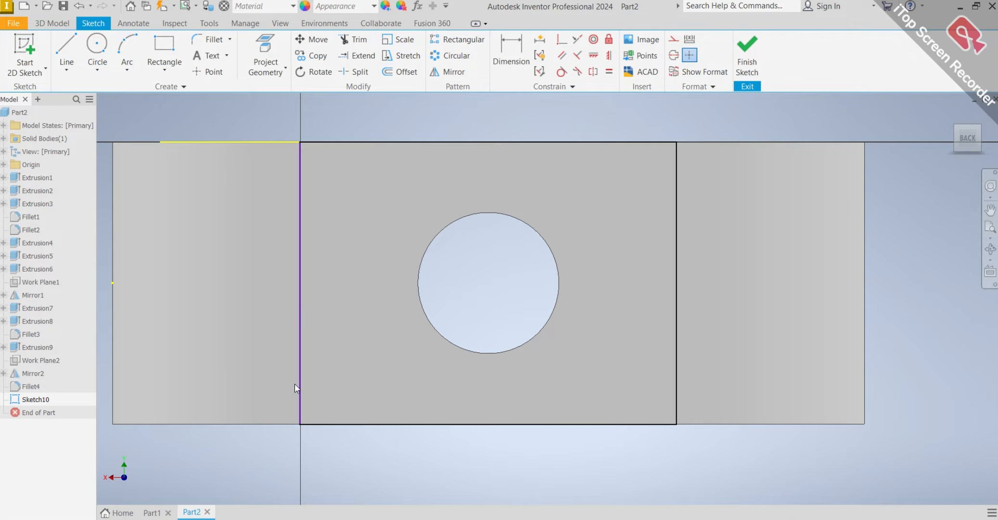
pyautogui.scroll(-5, 296, 388)
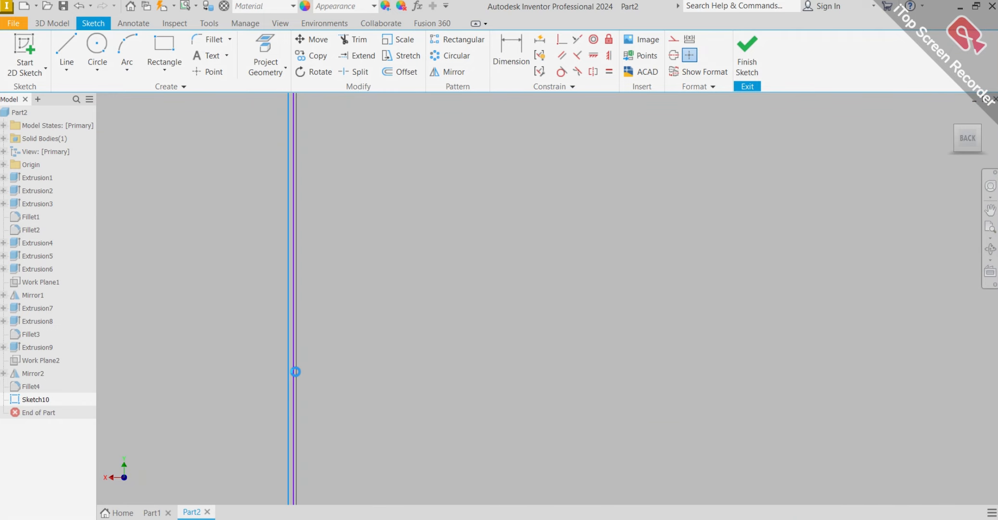
pyautogui.moveTo(296, 371); pyautogui.dragTo(297, 372)
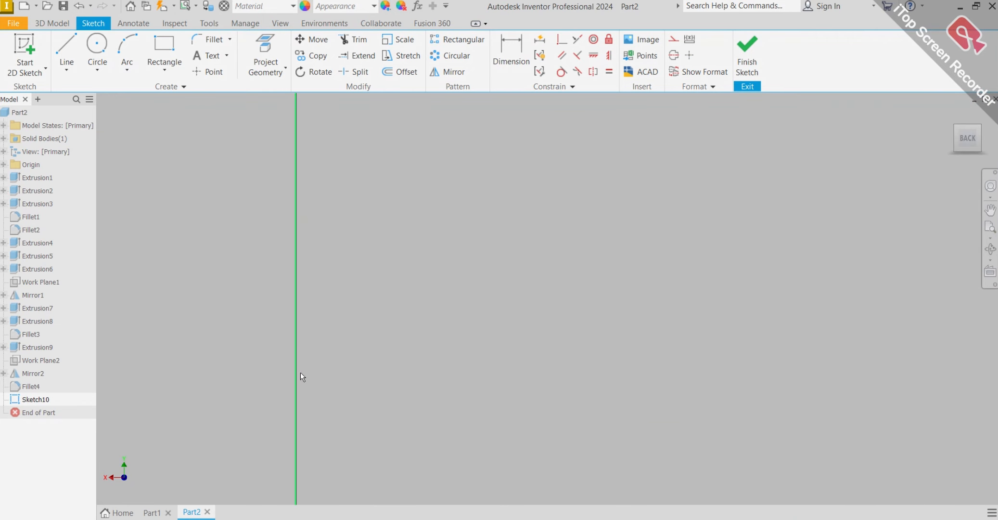
pyautogui.scroll(4, 365, 342)
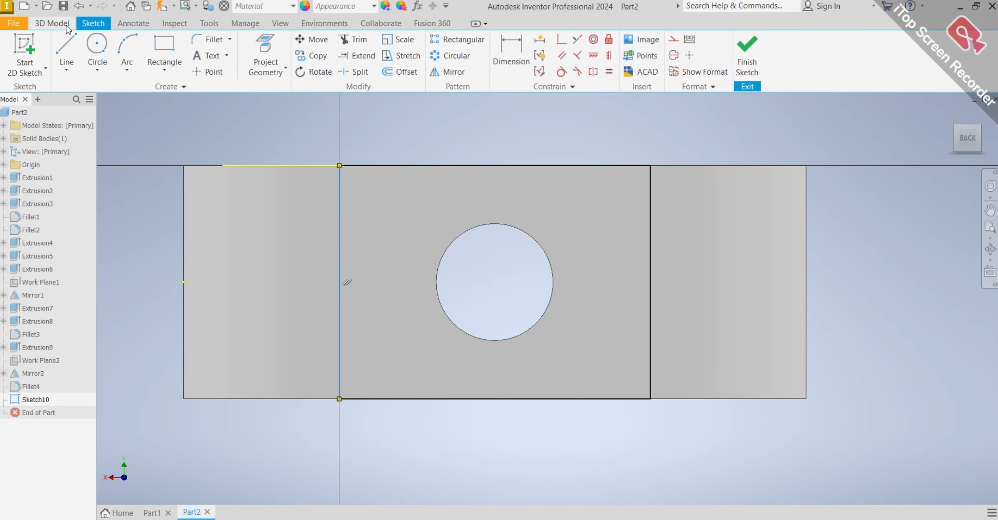
# Cut the rectangle 2 mm deep into the flat end face with an extrusion.
pyautogui.click(52, 23)
pyautogui.click(68, 48)
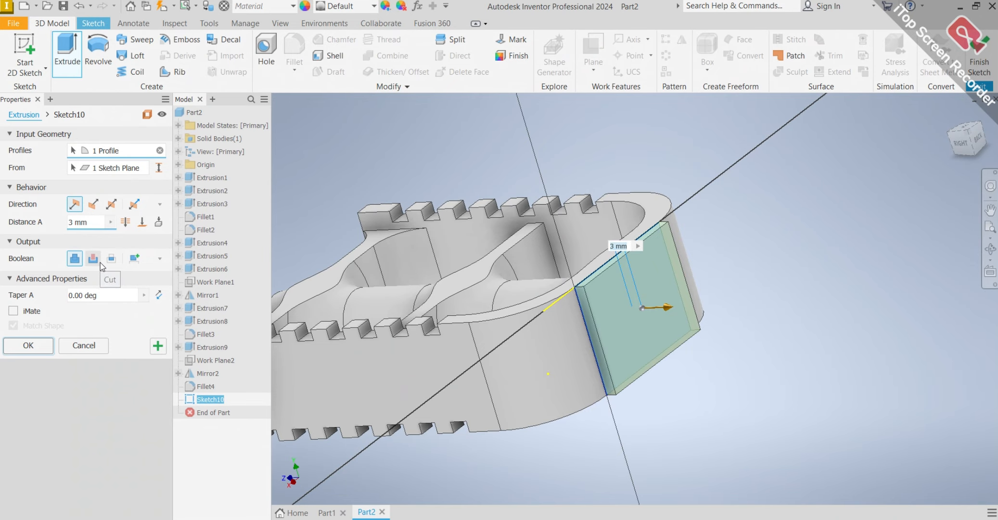
pyautogui.click(100, 263)
pyautogui.moveTo(607, 310)
pyautogui.mouseDown(button='middle')
pyautogui.moveTo(632, 305)
pyautogui.moveTo(654, 326)
pyautogui.mouseUp(button='middle')
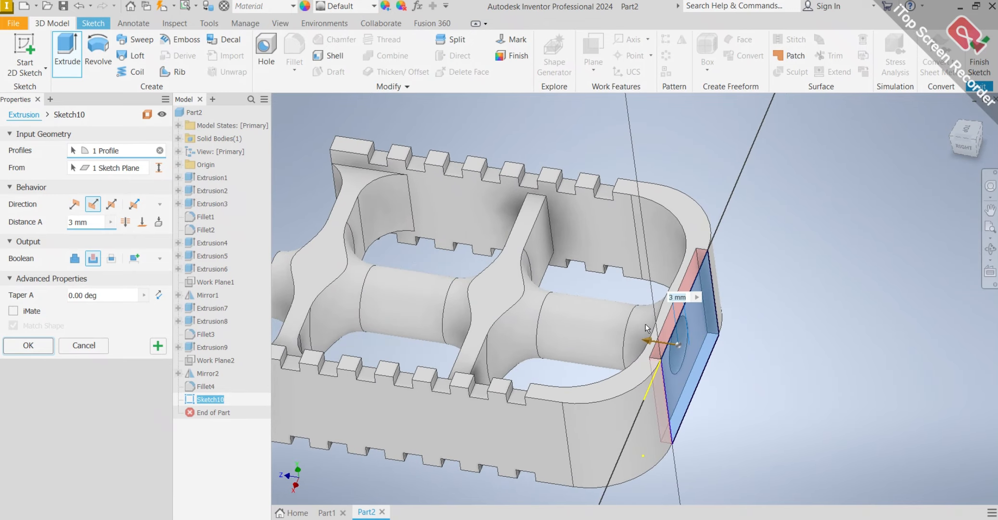
pyautogui.write('2')
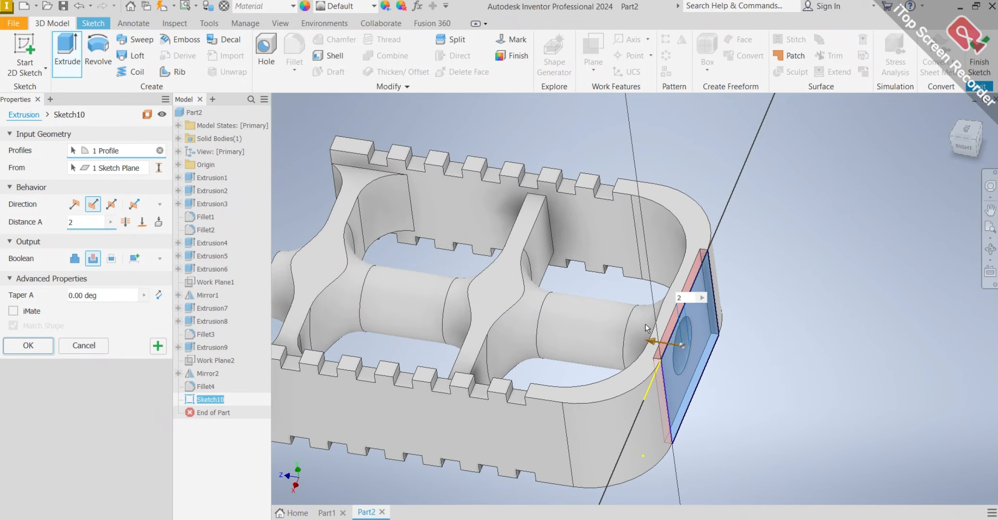
pyautogui.press('Return')
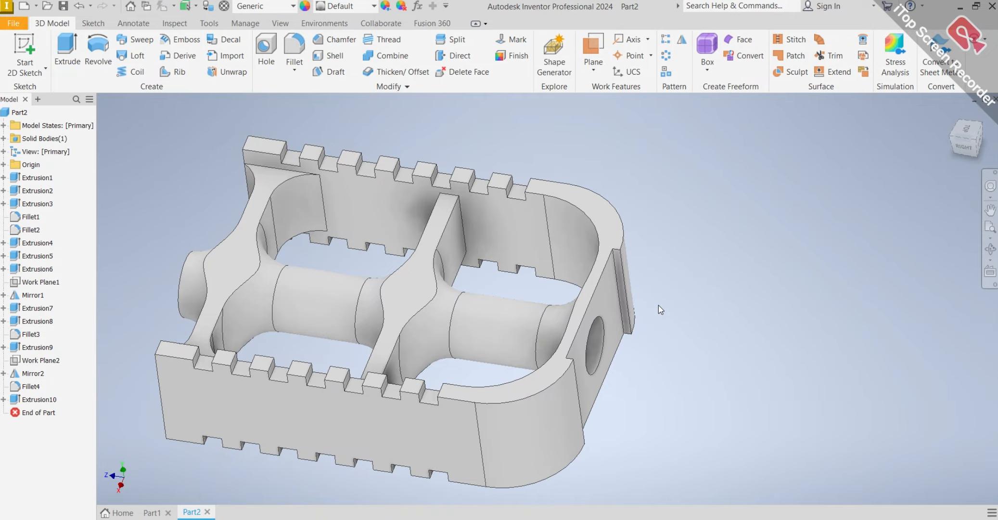
# Start a sketch on the outer face of the notched side wall.
pyautogui.moveTo(676, 298)
pyautogui.keyDown('shift'); pyautogui.mouseDown(button='middle')
pyautogui.moveTo(655, 217)
pyautogui.moveTo(673, 113)
pyautogui.moveTo(782, 217)
pyautogui.moveTo(463, 219)
pyautogui.moveTo(435, 189)
pyautogui.moveTo(449, 192)
pyautogui.mouseUp(button='middle'); pyautogui.keyUp('shift')
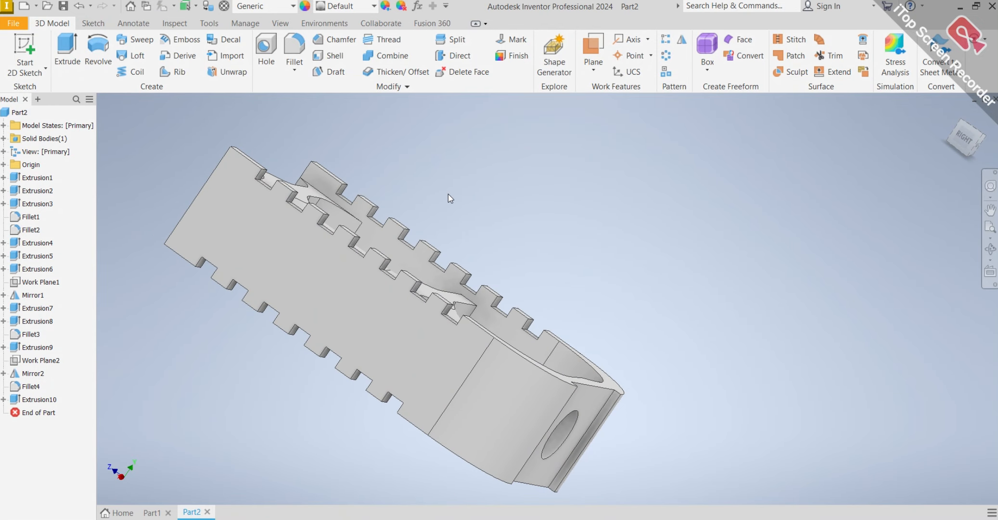
pyautogui.moveTo(498, 265)
pyautogui.keyDown('shift'); pyautogui.mouseDown(button='middle')
pyautogui.moveTo(626, 247)
pyautogui.moveTo(575, 292)
pyautogui.moveTo(527, 303)
pyautogui.moveTo(537, 324)
pyautogui.mouseUp(button='middle'); pyautogui.keyUp('shift')
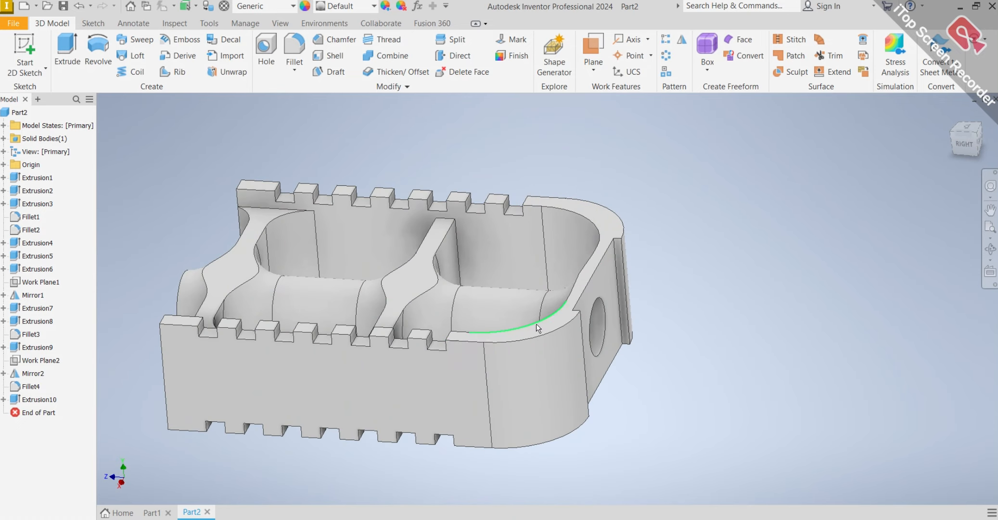
pyautogui.click(420, 368)
pyautogui.click(500, 362)
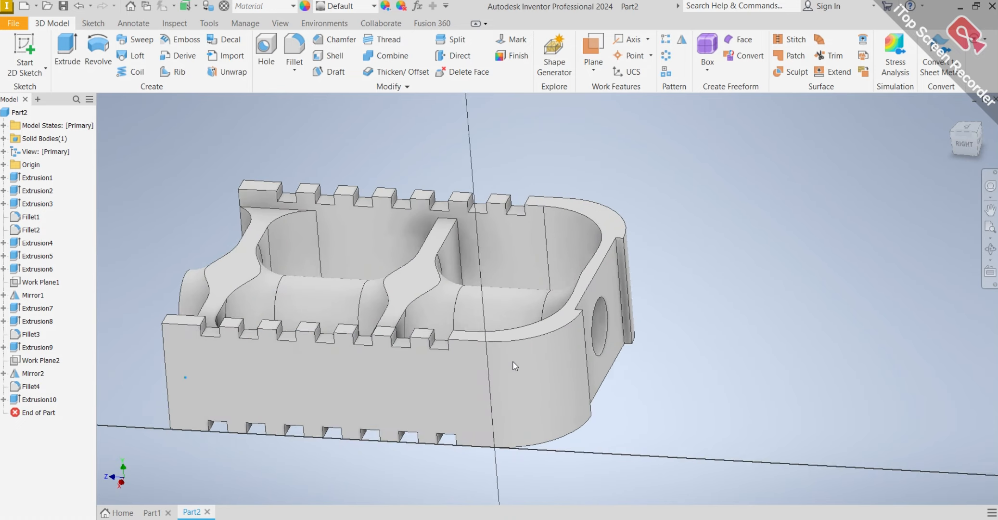
pyautogui.moveTo(467, 288); pyautogui.dragTo(432, 329, button='middle')
# Sketch a center-to-center slot about 50 mm long between centers and 10 mm wide midway up the side wall, and nudge its end center.
pyautogui.click(99, 71)
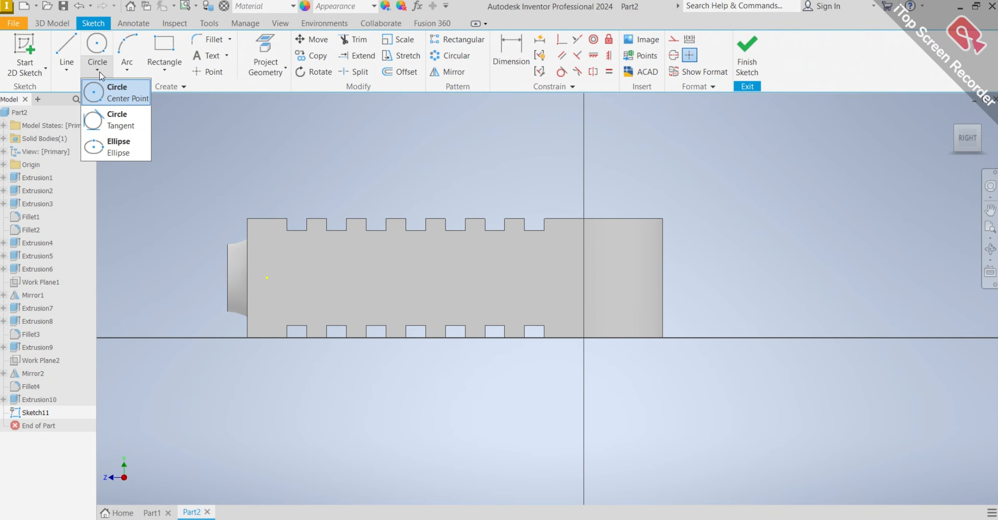
pyautogui.click(169, 71)
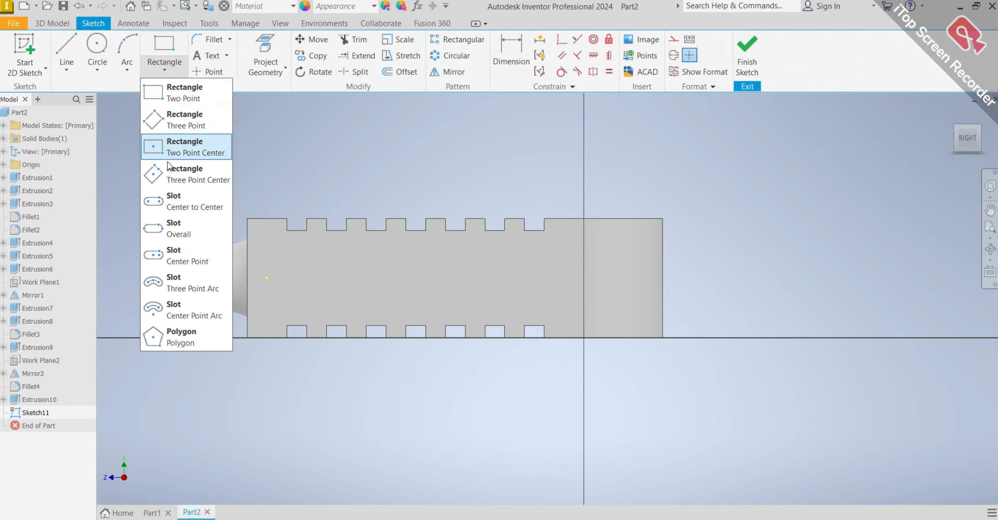
pyautogui.click(172, 206)
pyautogui.click(343, 278)
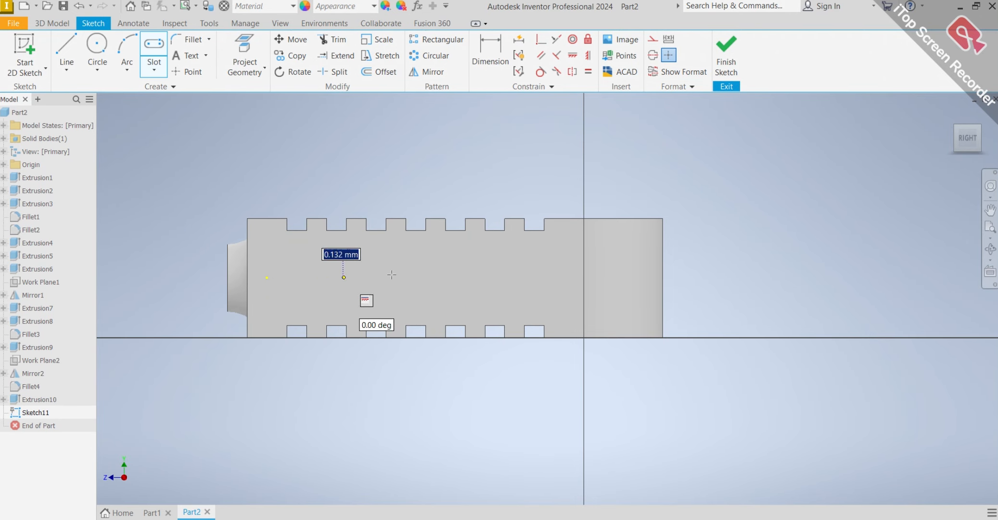
pyautogui.click(540, 278)
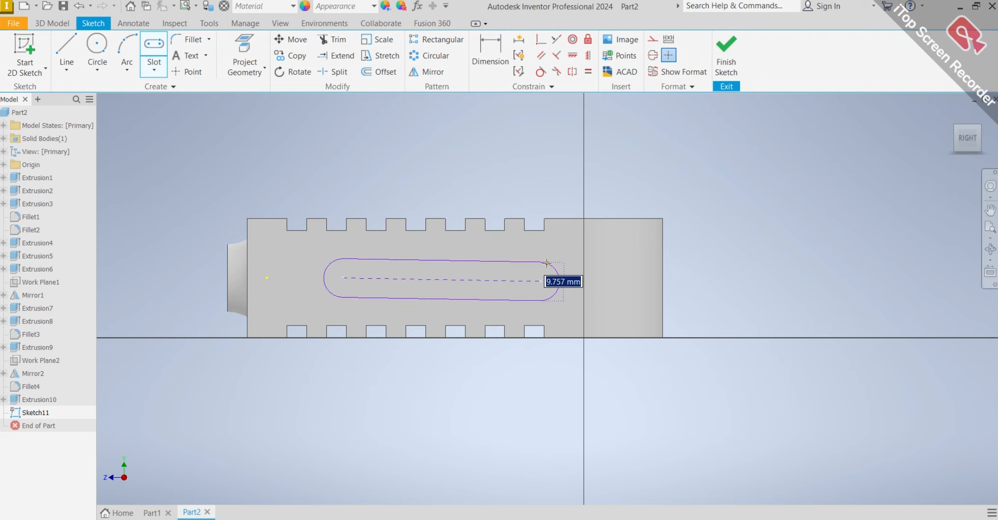
pyautogui.click(547, 263)
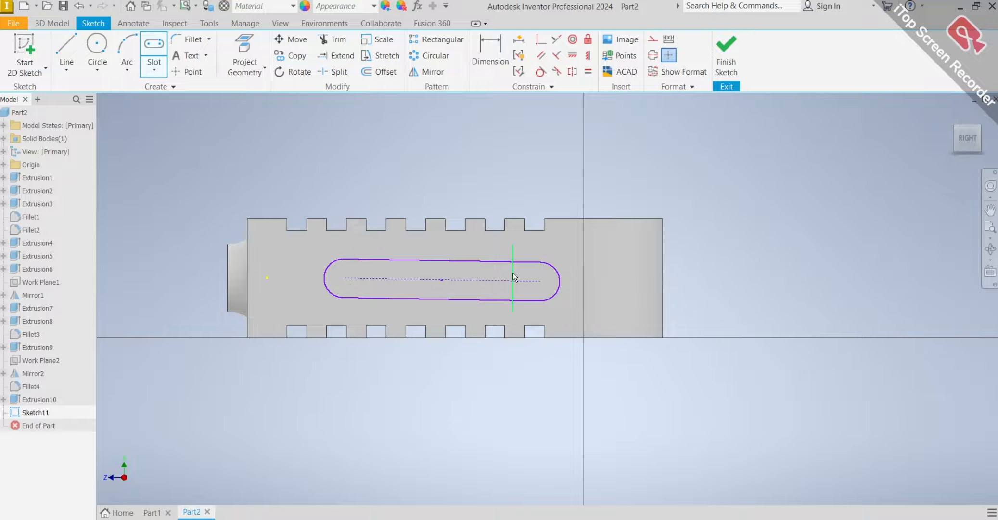
pyautogui.moveTo(541, 279); pyautogui.dragTo(534, 282)
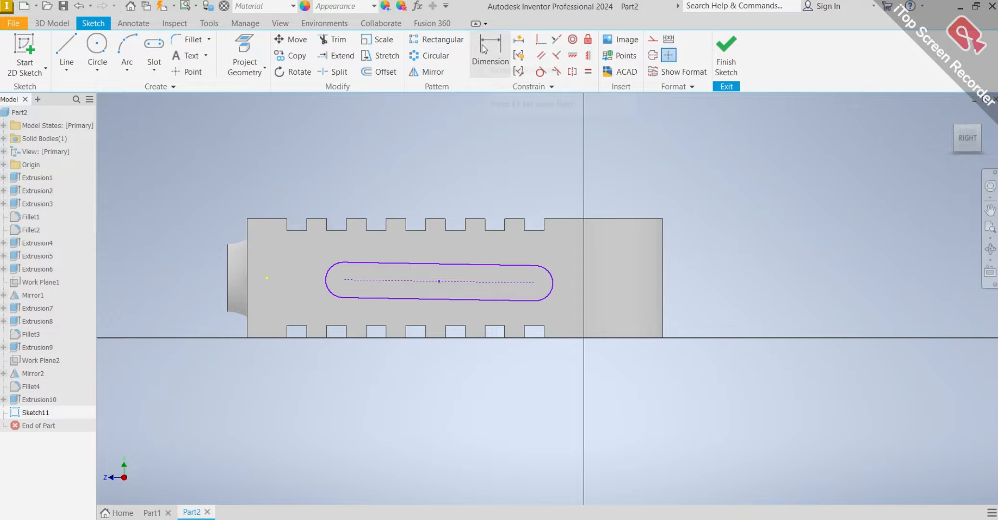
# Dimension the slot to 60 mm between its end centers and set its end radius to 8.5 mm.
pyautogui.press('d')
pyautogui.click(343, 279)
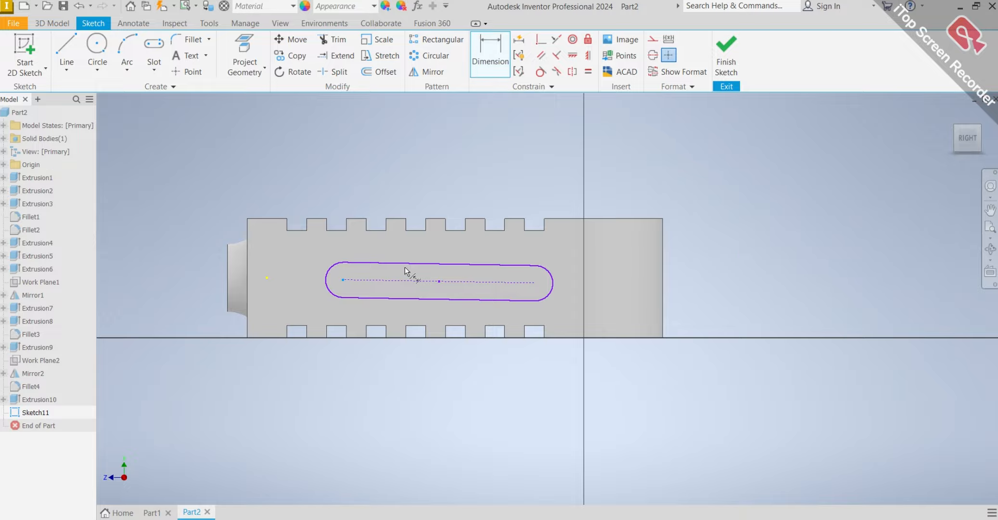
pyautogui.click(535, 283)
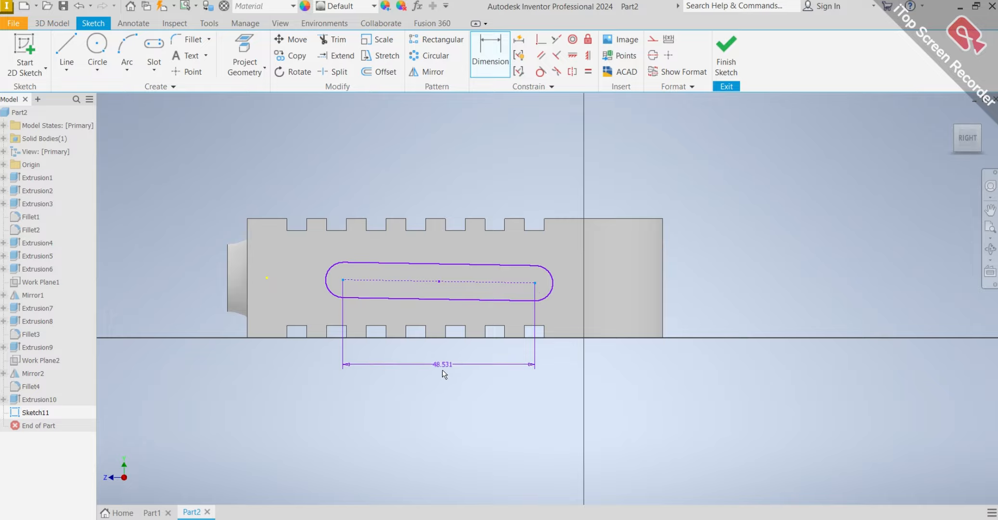
pyautogui.click(442, 389)
pyautogui.write('60')
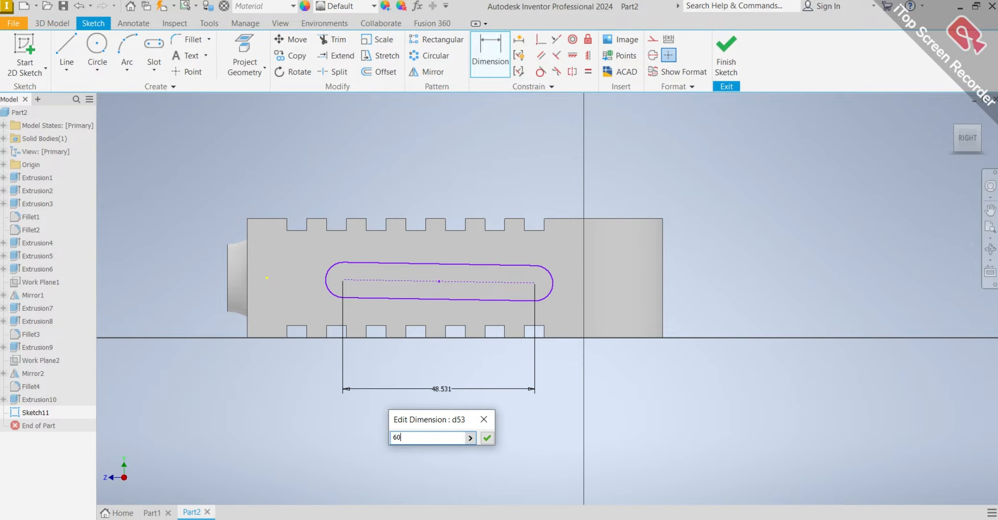
pyautogui.press('Return')
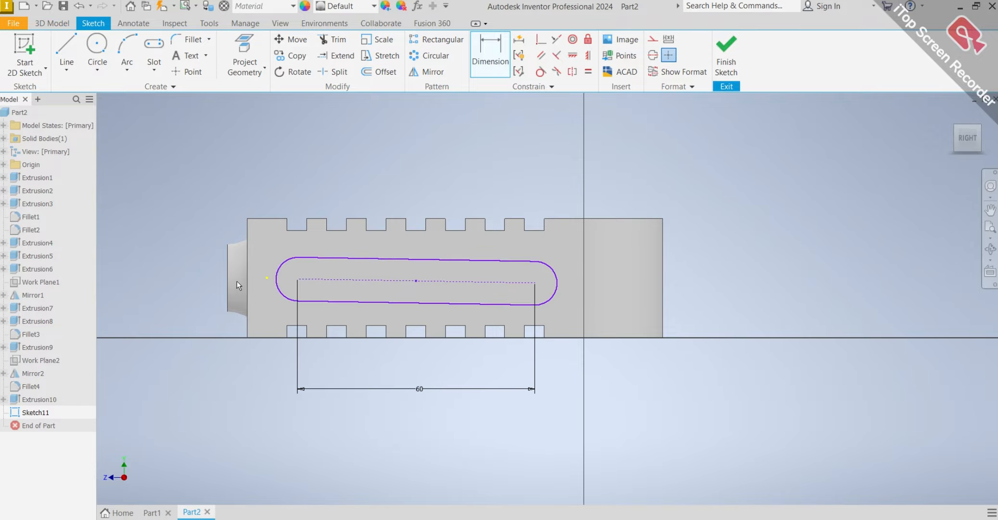
pyautogui.click(279, 294)
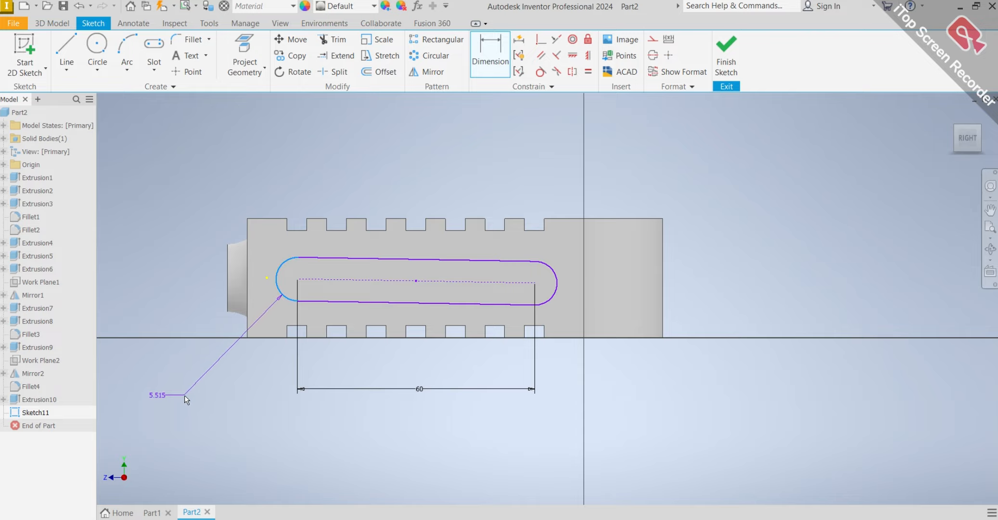
pyautogui.click(184, 395)
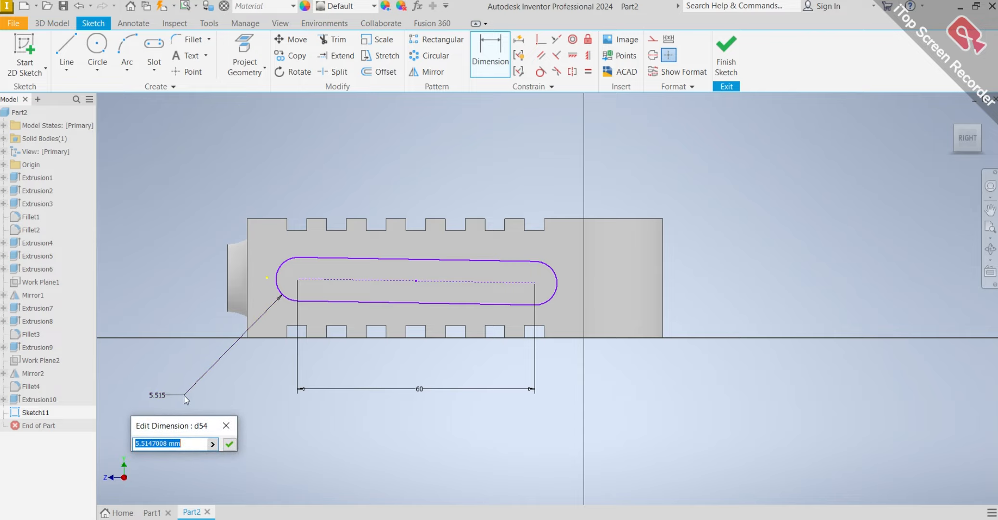
pyautogui.write('8.5')
pyautogui.press('Return')
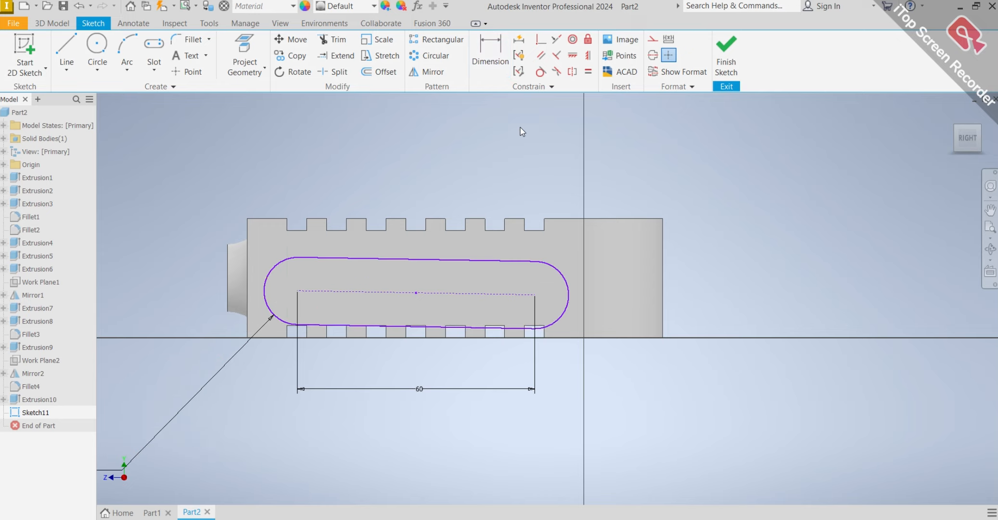
pyautogui.click(586, 57)
pyautogui.click(496, 299)
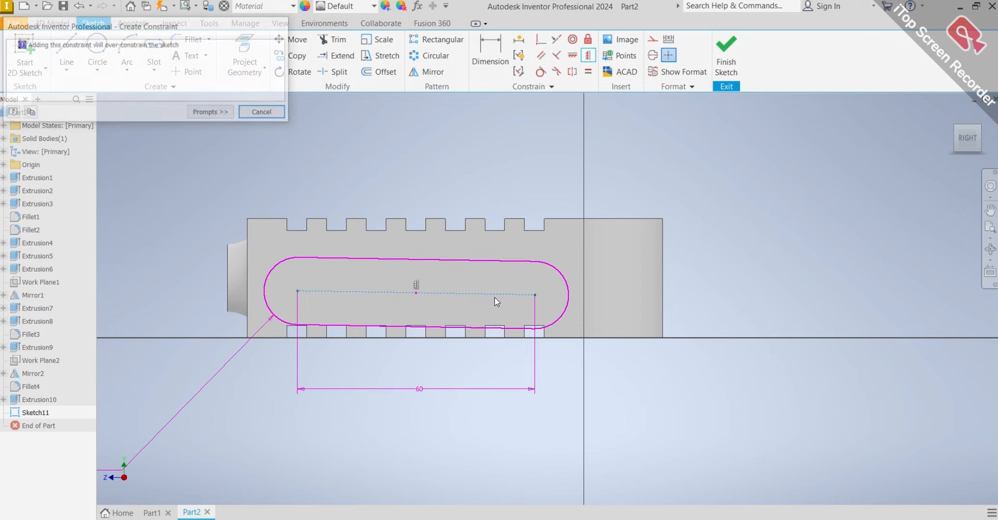
pyautogui.click(263, 113)
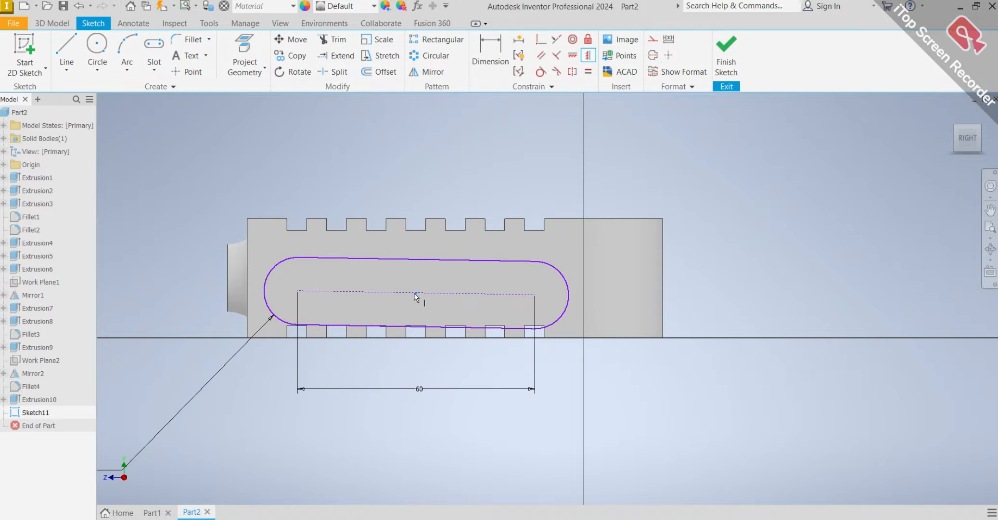
pyautogui.press('Escape')
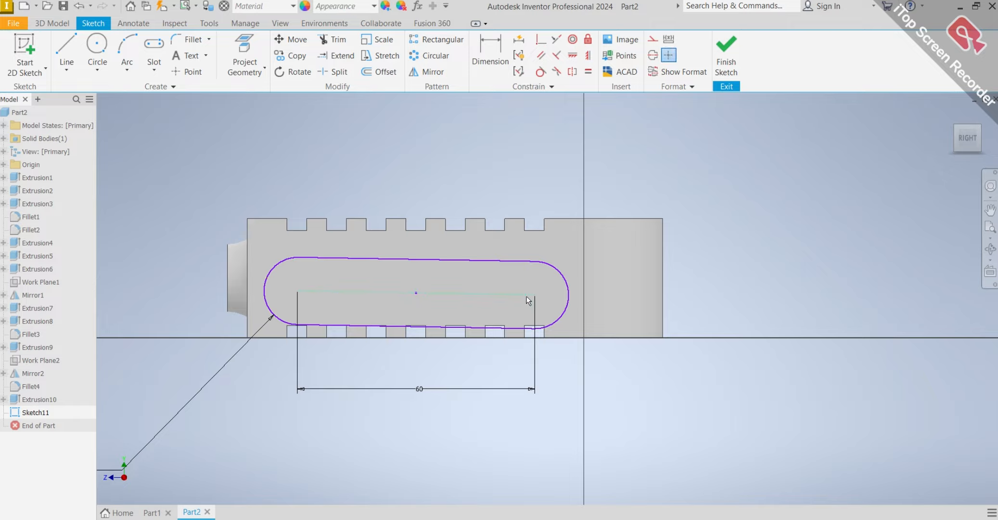
# Reposition the slot's two end centers so the slot sits roughly midway up the side wall.
pyautogui.moveTo(535, 297); pyautogui.dragTo(544, 279)
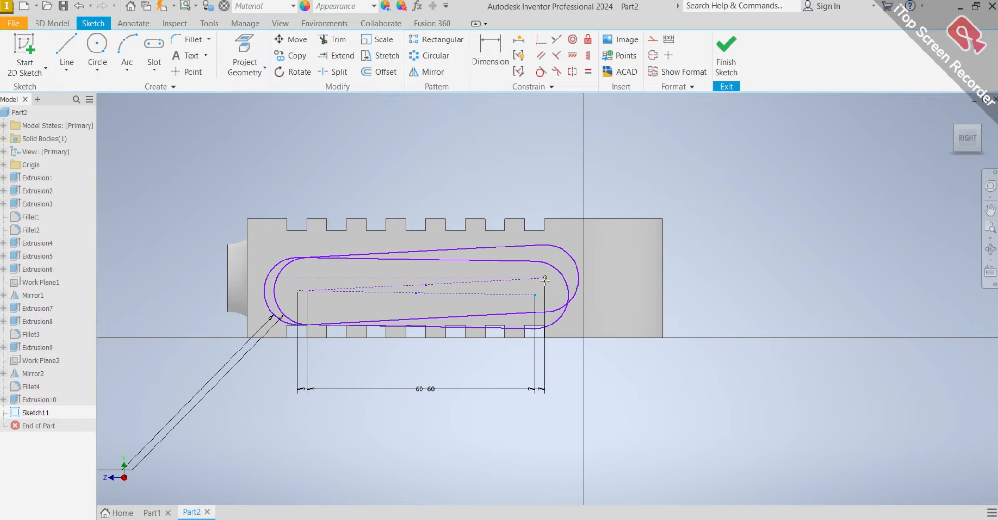
pyautogui.moveTo(309, 290); pyautogui.dragTo(296, 278)
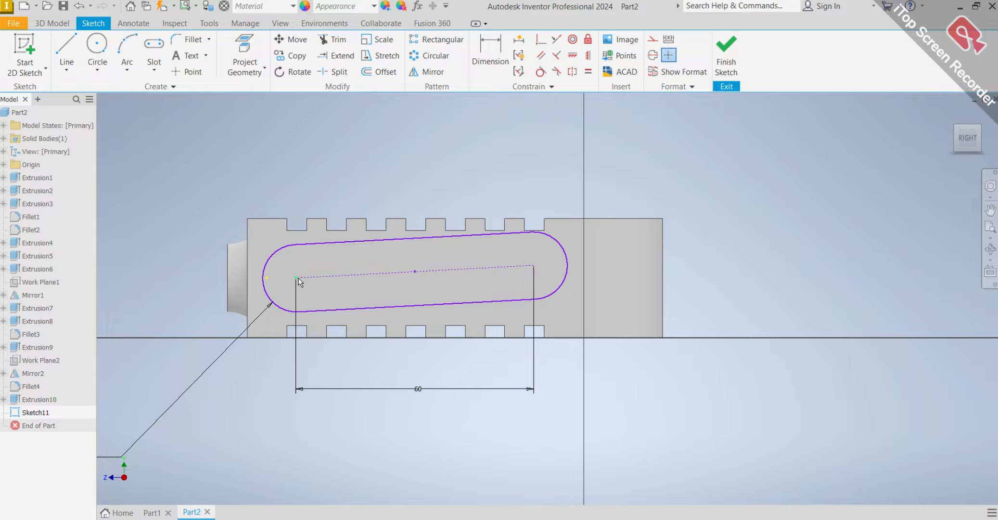
pyautogui.moveTo(534, 266); pyautogui.dragTo(533, 282)
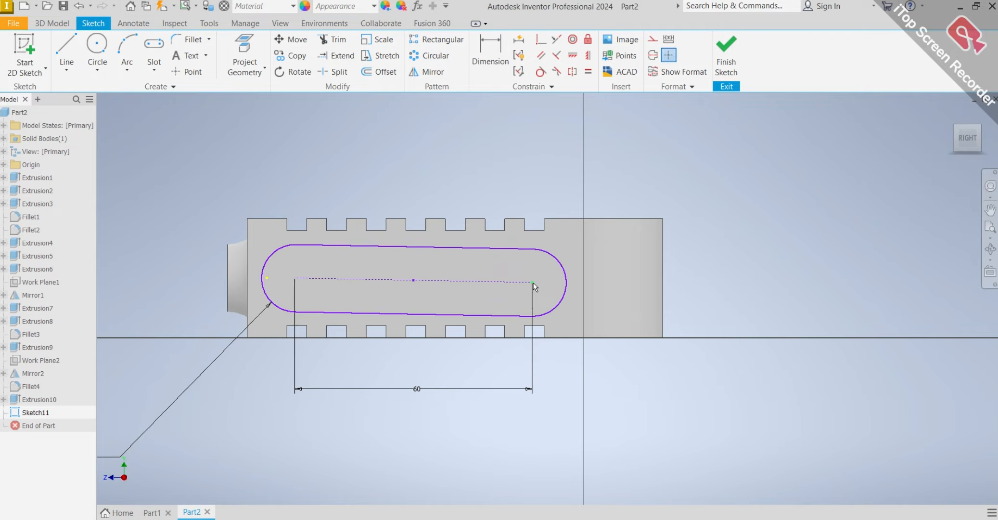
pyautogui.press('d')
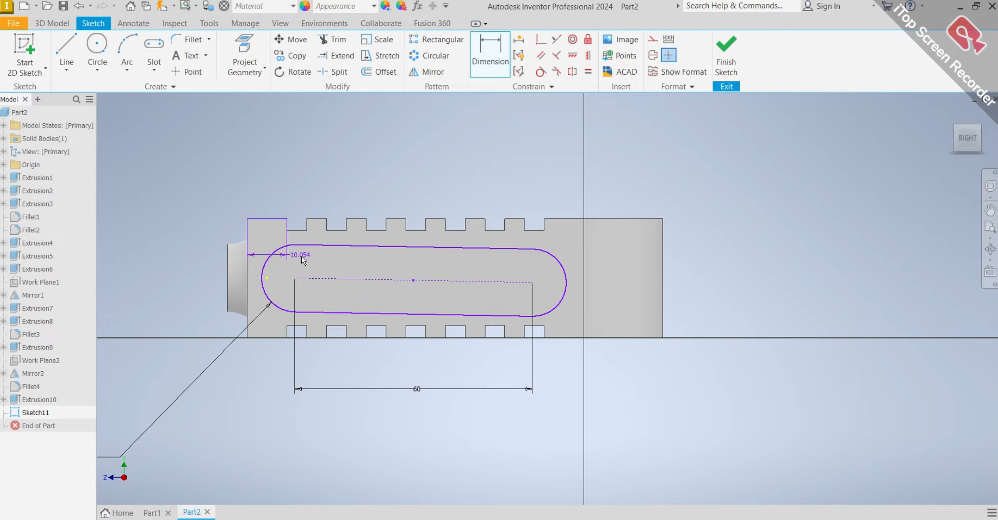
pyautogui.click(308, 279)
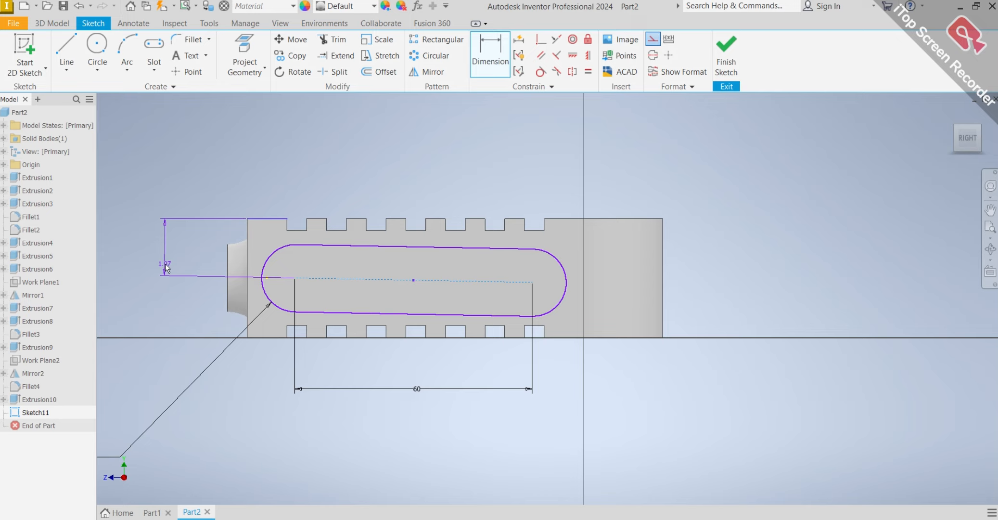
pyautogui.press('Escape')
pyautogui.press('Escape')
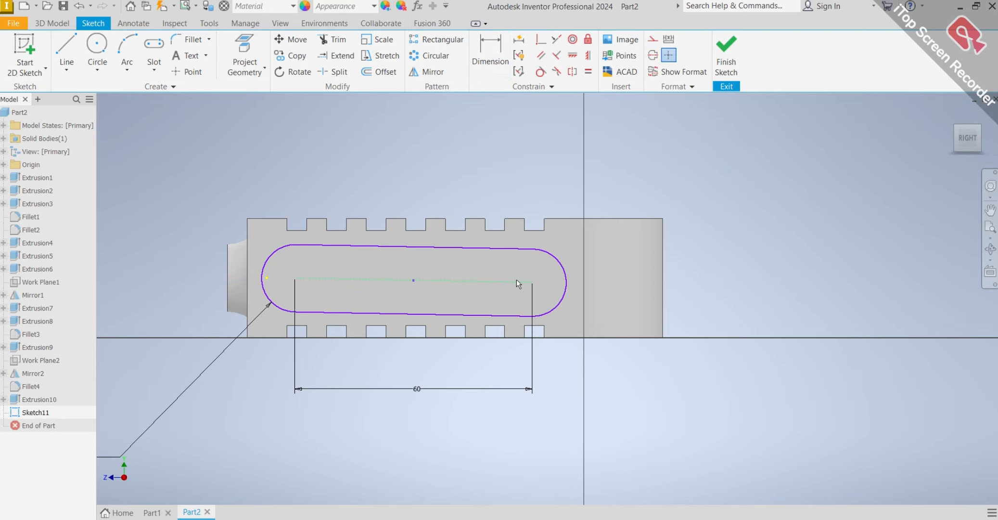
# Align the slot's end centers horizontally and dimension its centerline 15 mm from the wall's upper edge.
pyautogui.moveTo(532, 282); pyautogui.dragTo(534, 278)
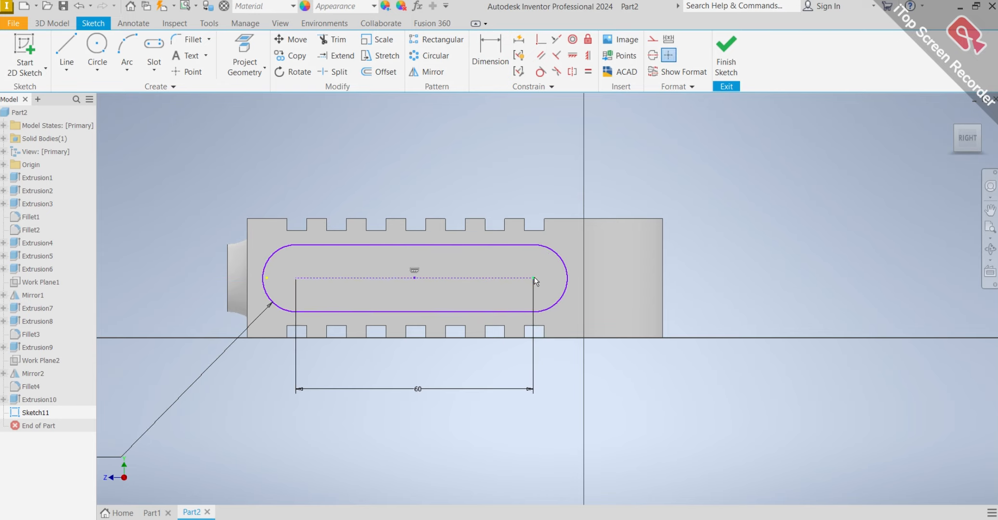
pyautogui.click(270, 221)
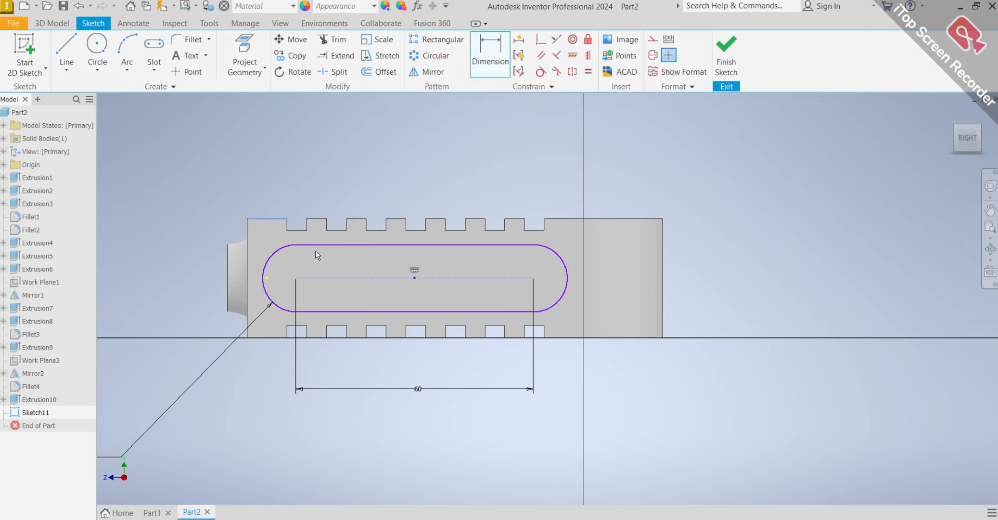
pyautogui.click(319, 277)
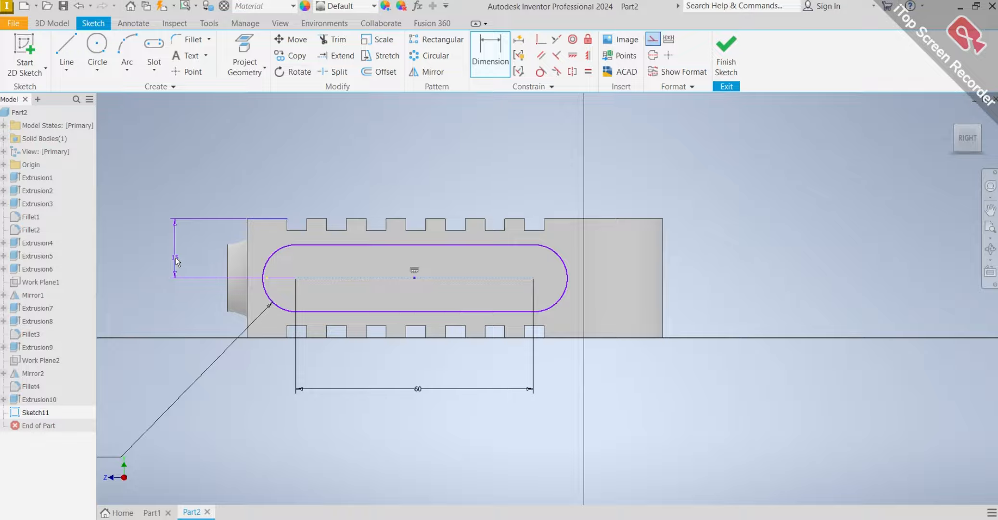
pyautogui.click(175, 267)
pyautogui.write('15')
pyautogui.press('Return')
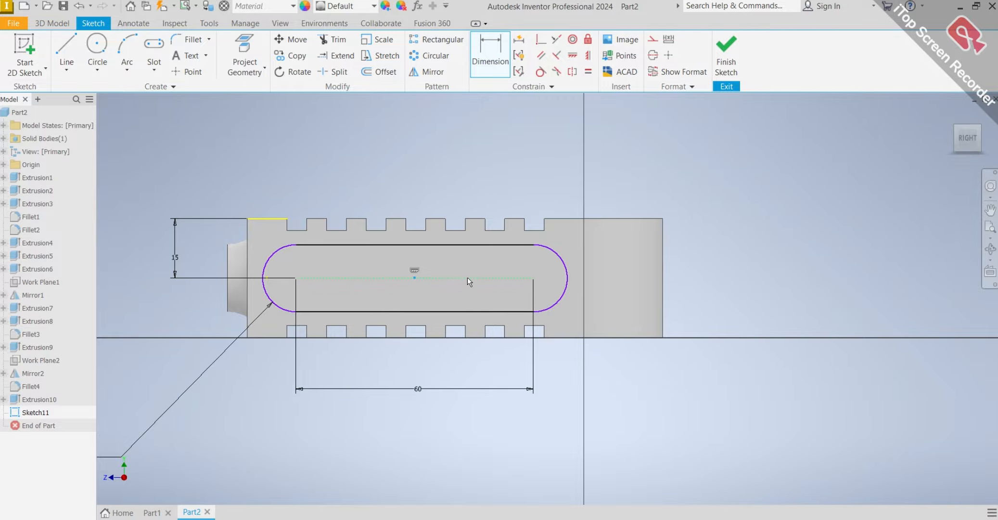
# Extrude the slot profile 2 mm outward from the side wall, joined to the body.
pyautogui.click(52, 23)
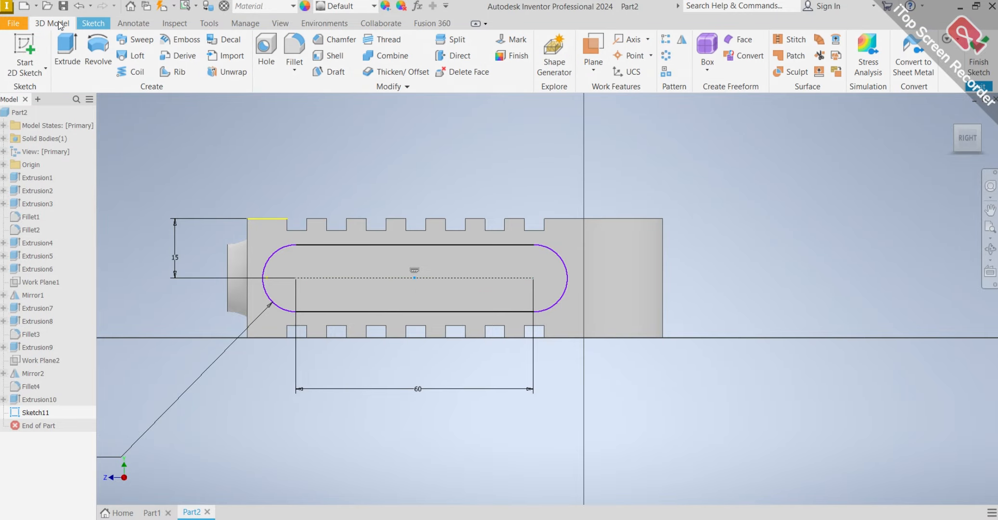
pyautogui.click(68, 52)
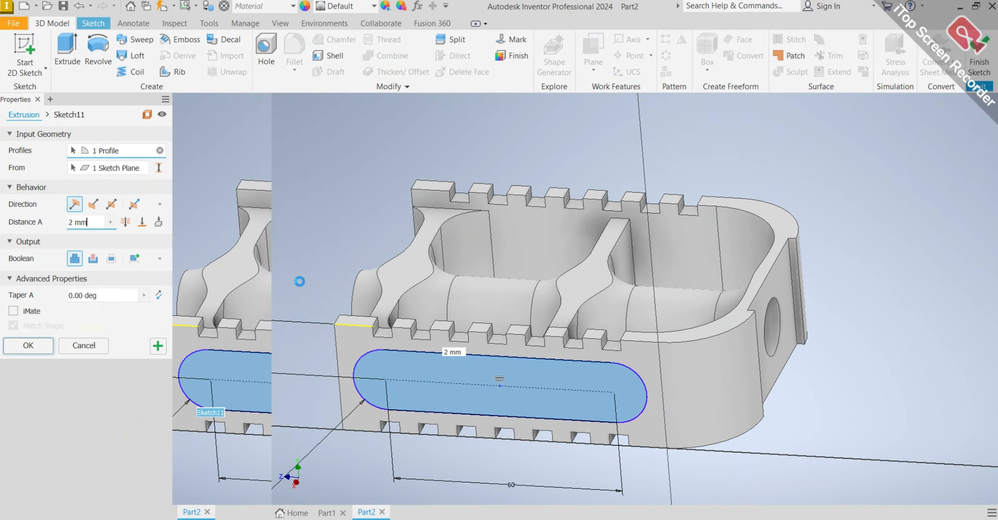
pyautogui.scroll(3, 481, 377)
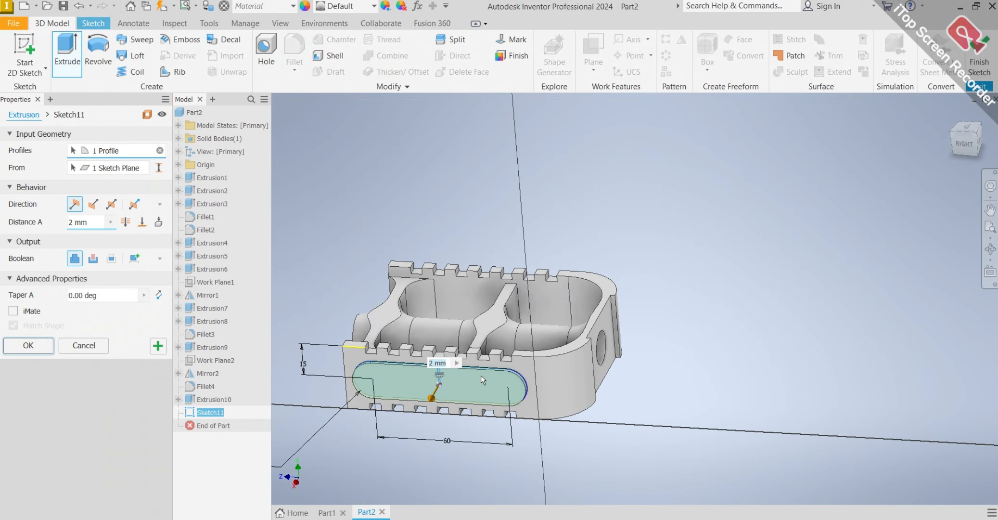
pyautogui.keyDown('shift'); pyautogui.moveTo(481, 374); pyautogui.dragTo(537, 366, button='middle'); pyautogui.keyUp('shift')
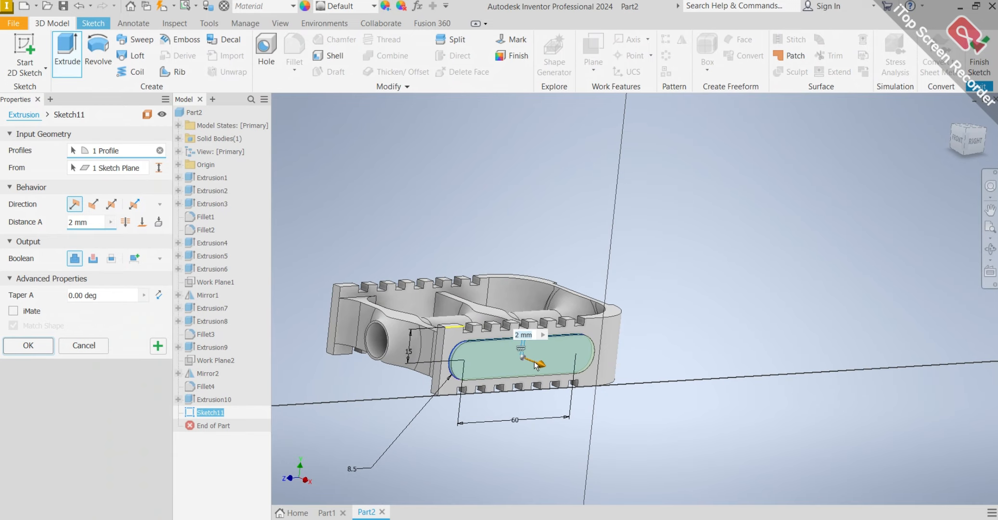
pyautogui.scroll(-3, 536, 366)
pyautogui.click(38, 346)
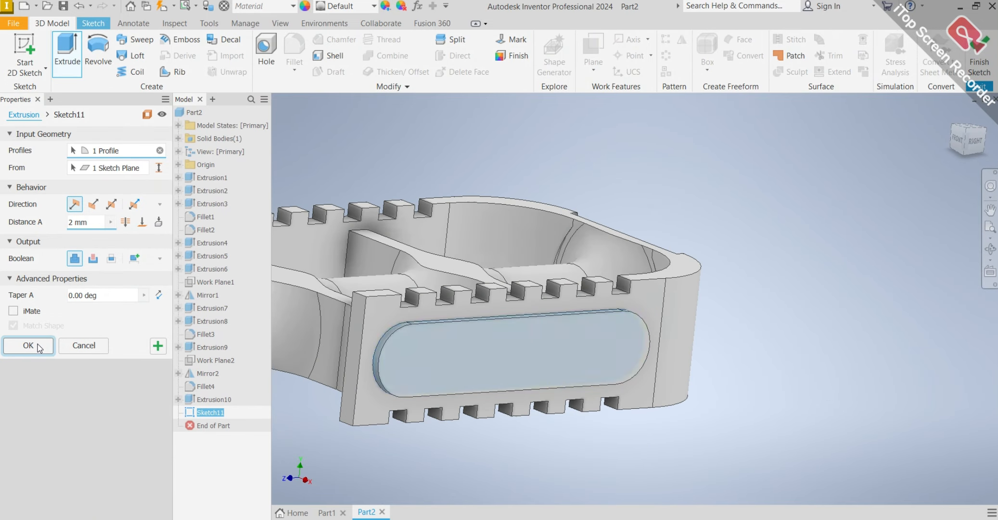
# Create a midplane work plane between the outer faces of the two opposite notched side walls.
pyautogui.scroll(5, 407, 305)
pyautogui.moveTo(473, 295)
pyautogui.keyDown('shift'); pyautogui.mouseDown(button='middle')
pyautogui.moveTo(429, 237)
pyautogui.moveTo(691, 285)
pyautogui.moveTo(639, 261)
pyautogui.moveTo(338, 287)
pyautogui.moveTo(441, 346)
pyautogui.moveTo(449, 372)
pyautogui.mouseUp(button='middle'); pyautogui.keyUp('shift')
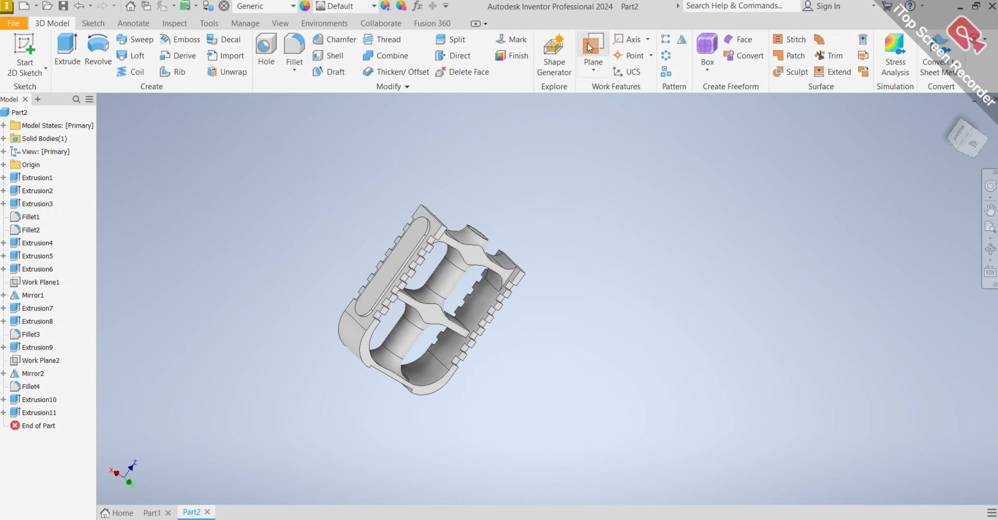
pyautogui.click(601, 71)
pyautogui.click(615, 164)
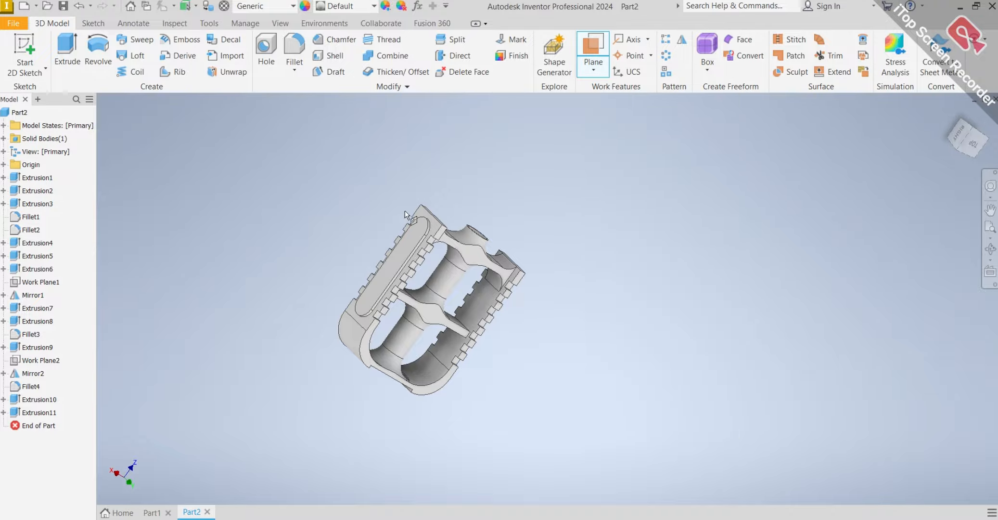
pyautogui.scroll(5, 404, 210)
pyautogui.click(355, 350)
pyautogui.scroll(-6, 354, 351)
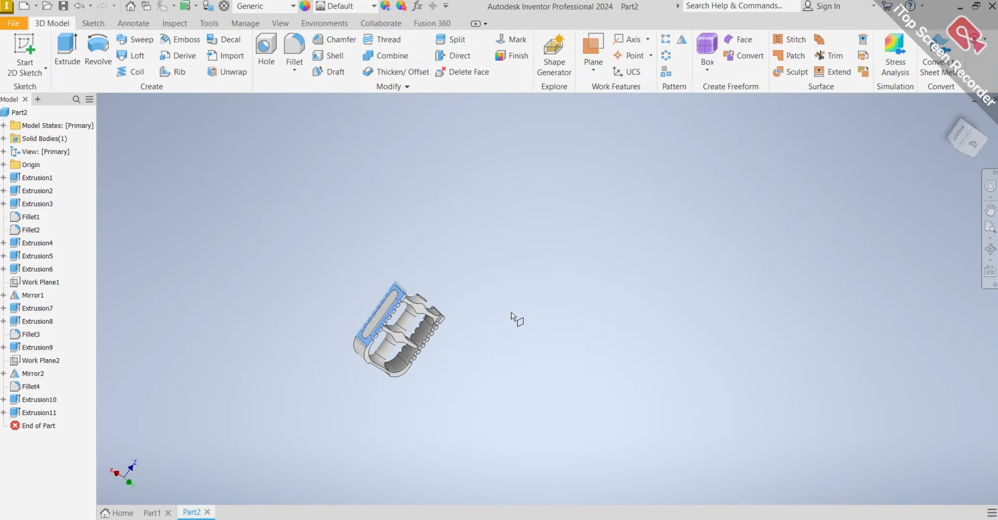
pyautogui.keyDown('shift'); pyautogui.moveTo(511, 312); pyautogui.dragTo(423, 358, button='middle'); pyautogui.keyUp('shift')
pyautogui.scroll(8, 394, 338)
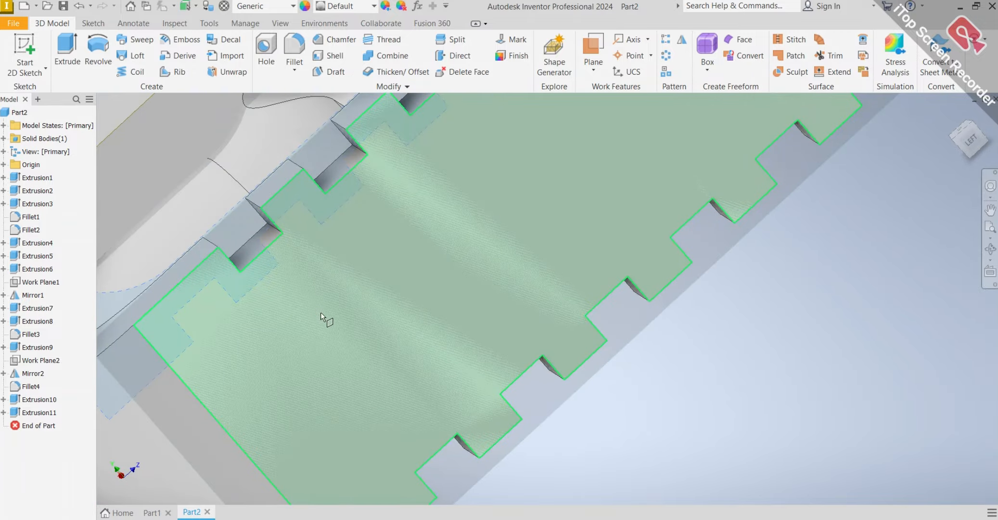
pyautogui.click(322, 313)
pyautogui.scroll(-8, 322, 312)
pyautogui.moveTo(326, 294)
pyautogui.keyDown('shift'); pyautogui.mouseDown(button='middle')
pyautogui.moveTo(403, 334)
pyautogui.moveTo(411, 285)
pyautogui.moveTo(589, 167)
pyautogui.moveTo(326, 167)
pyautogui.moveTo(291, 256)
pyautogui.moveTo(441, 231)
pyautogui.moveTo(613, 243)
pyautogui.moveTo(508, 249)
pyautogui.mouseUp(button='middle'); pyautogui.keyUp('shift')
pyautogui.scroll(8, 411, 285)
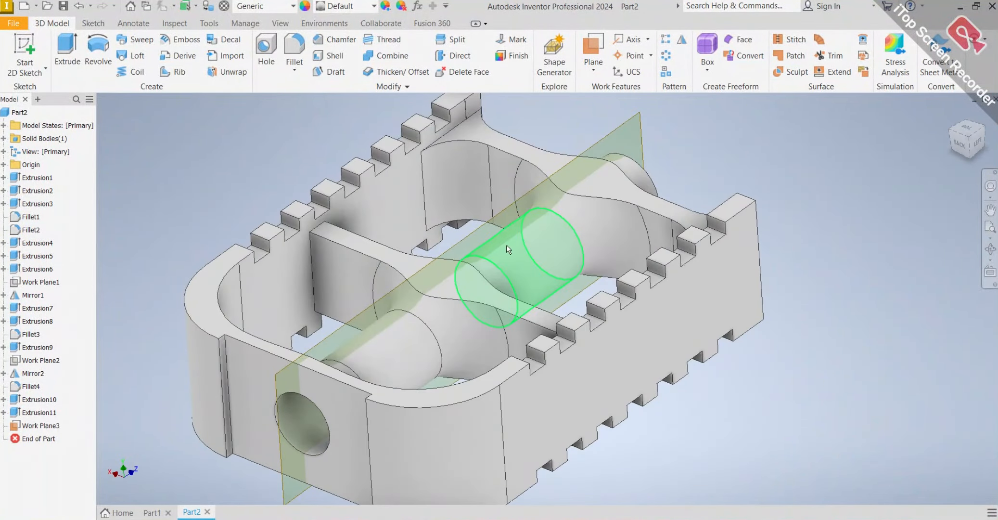
# Mirror the raised slot-shaped pad about the midplane between the notched side walls onto the opposite wall.
pyautogui.click(682, 47)
pyautogui.keyDown('shift'); pyautogui.moveTo(348, 263); pyautogui.dragTo(527, 296, button='middle'); pyautogui.keyUp('shift')
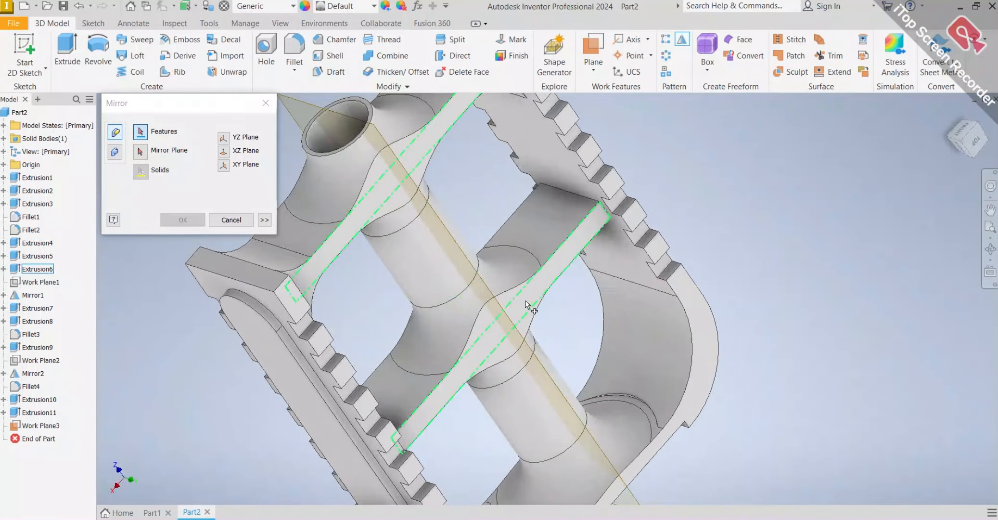
pyautogui.click(136, 155)
pyautogui.scroll(-5, 315, 160)
pyautogui.scroll(3, 316, 159)
pyautogui.moveTo(316, 162); pyautogui.dragTo(389, 224, button='middle')
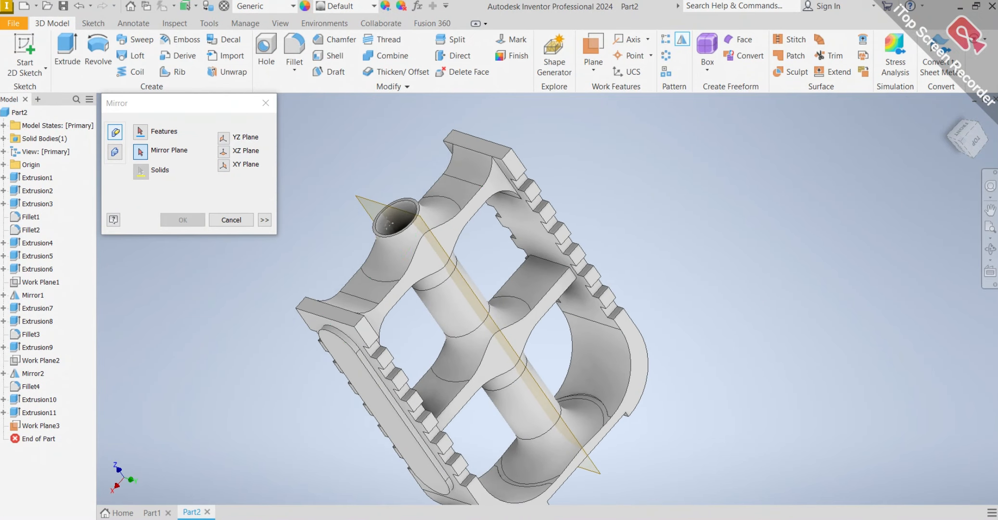
pyautogui.scroll(3, 388, 222)
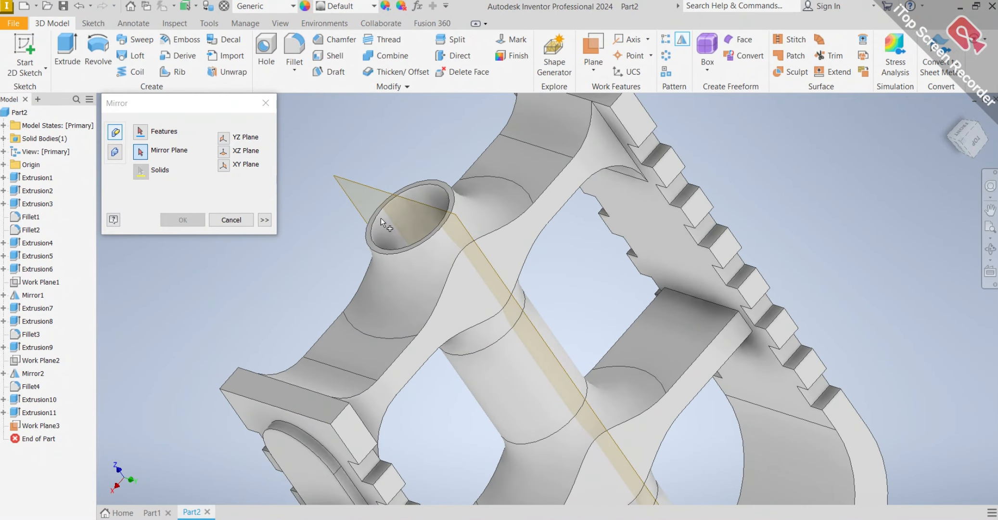
pyautogui.click(358, 184)
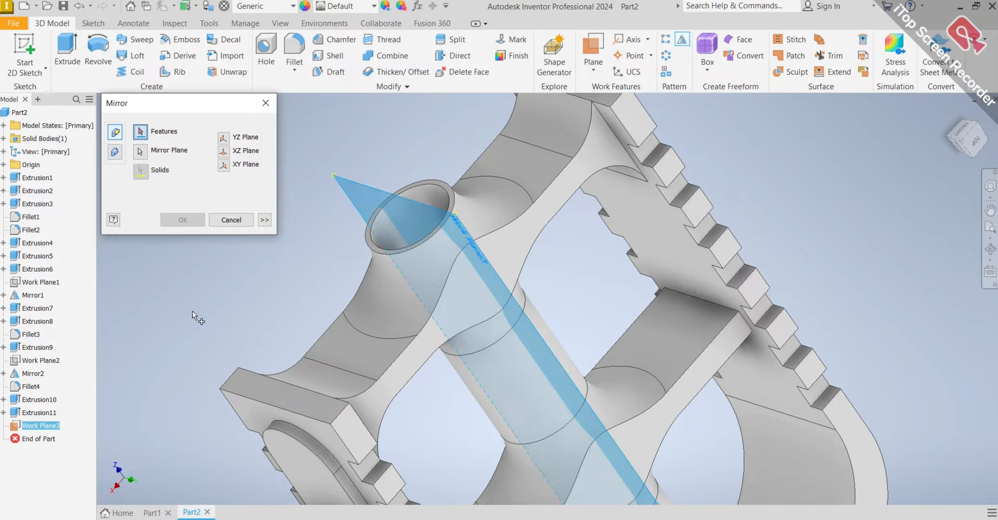
pyautogui.click(47, 414)
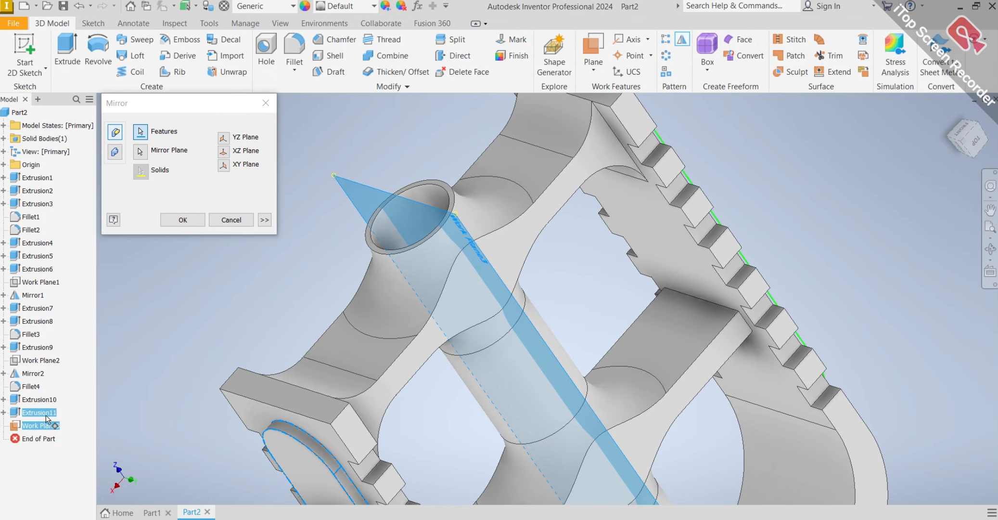
pyautogui.scroll(5, 546, 255)
pyautogui.keyDown('shift'); pyautogui.moveTo(662, 263); pyautogui.dragTo(447, 255, button='middle'); pyautogui.keyUp('shift')
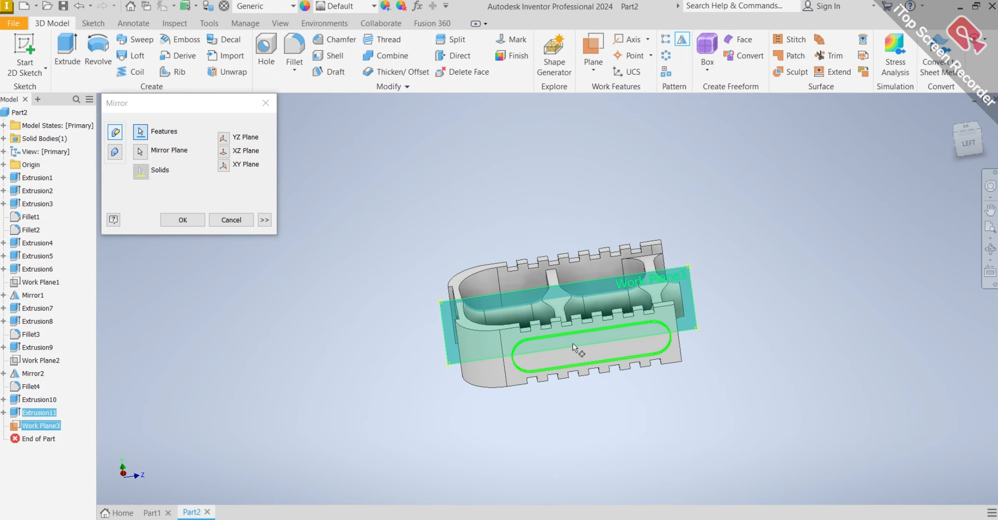
pyautogui.scroll(-4, 572, 342)
pyautogui.click(182, 220)
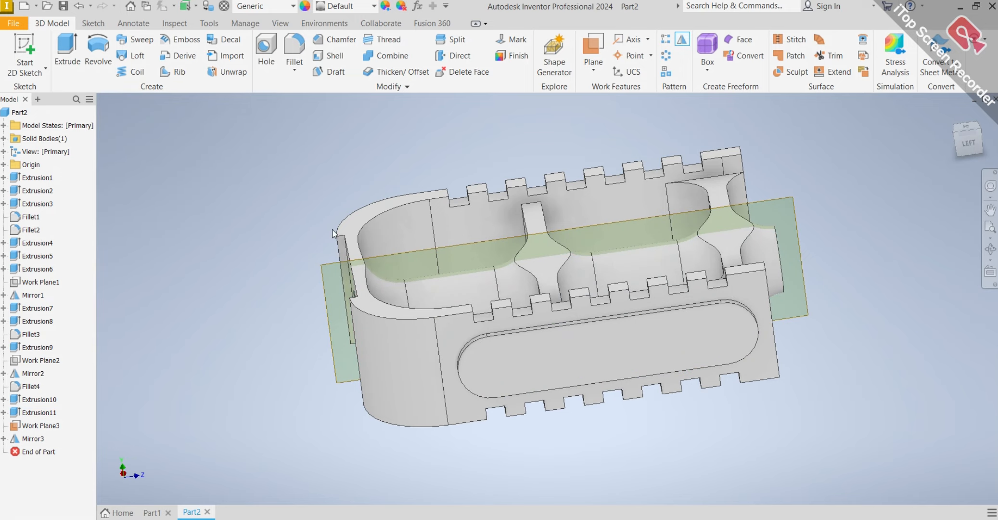
# Hide the work plane running lengthwise through the middle of the body.
pyautogui.scroll(5, 433, 240)
pyautogui.keyDown('shift'); pyautogui.moveTo(481, 231); pyautogui.dragTo(554, 245, button='middle'); pyautogui.keyUp('shift')
pyautogui.scroll(-6, 350, 215)
pyautogui.scroll(5, 492, 248)
pyautogui.keyDown('shift'); pyautogui.moveTo(491, 247); pyautogui.dragTo(572, 289, button='middle'); pyautogui.keyUp('shift')
pyautogui.scroll(-5, 531, 258)
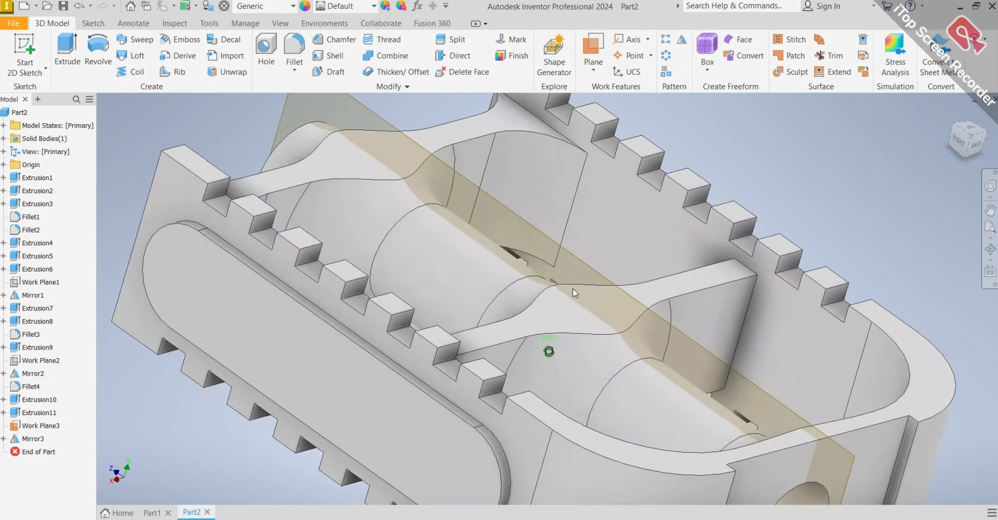
pyautogui.scroll(3, 406, 141)
pyautogui.keyDown('shift'); pyautogui.moveTo(406, 141); pyautogui.dragTo(332, 196, button='middle'); pyautogui.keyUp('shift')
pyautogui.click(284, 209)
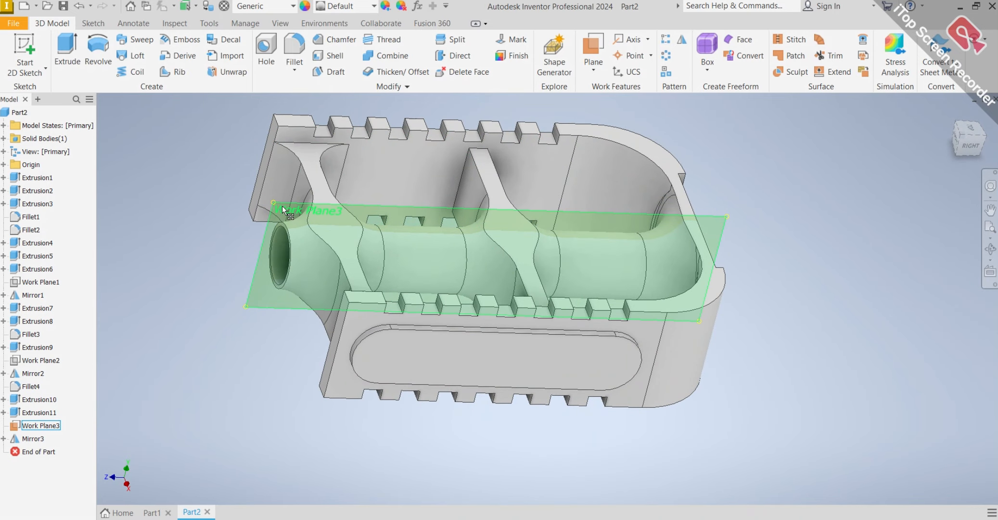
pyautogui.rightClick(280, 207)
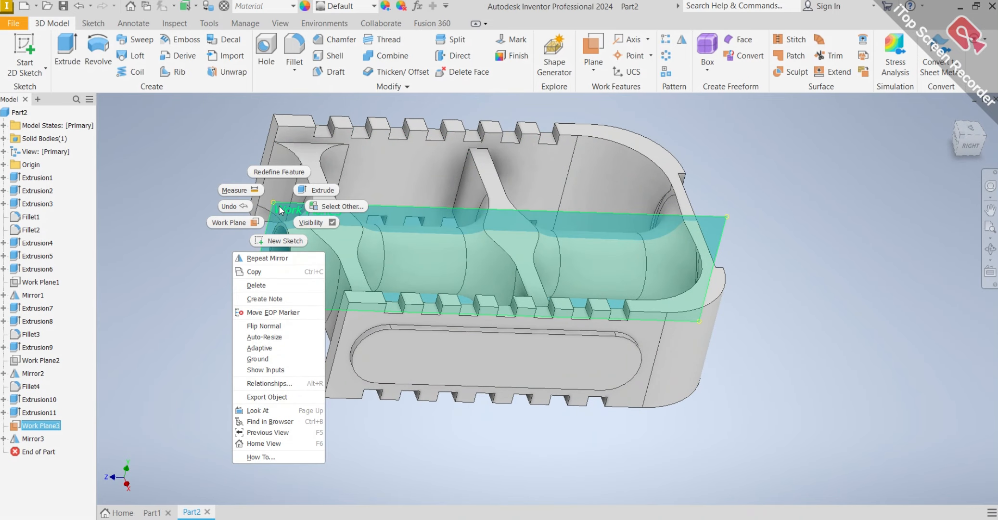
pyautogui.click(310, 221)
# Sketch a circle about 24 mm in diameter on the flat end face, concentric with its round hole.
pyautogui.keyDown('shift'); pyautogui.moveTo(734, 264); pyautogui.dragTo(613, 242, button='middle'); pyautogui.keyUp('shift')
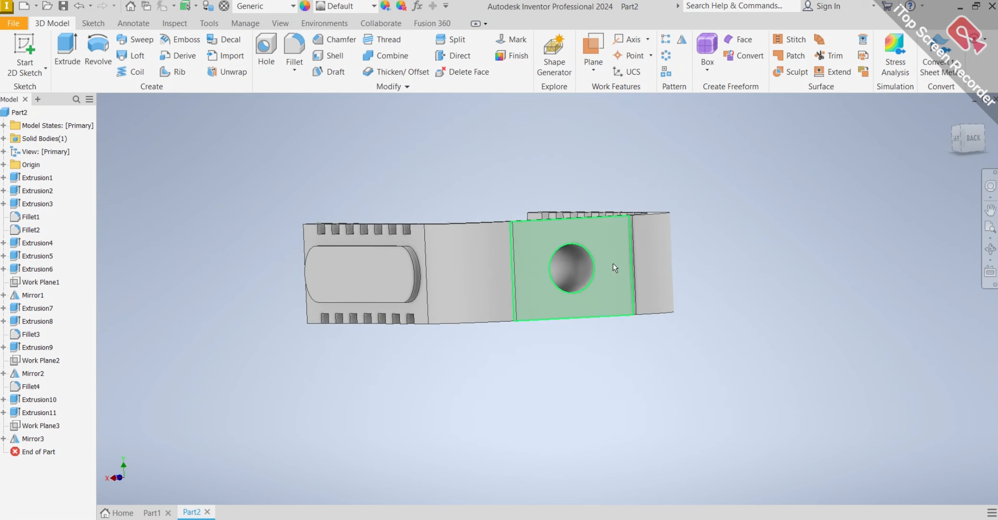
pyautogui.scroll(4, 614, 268)
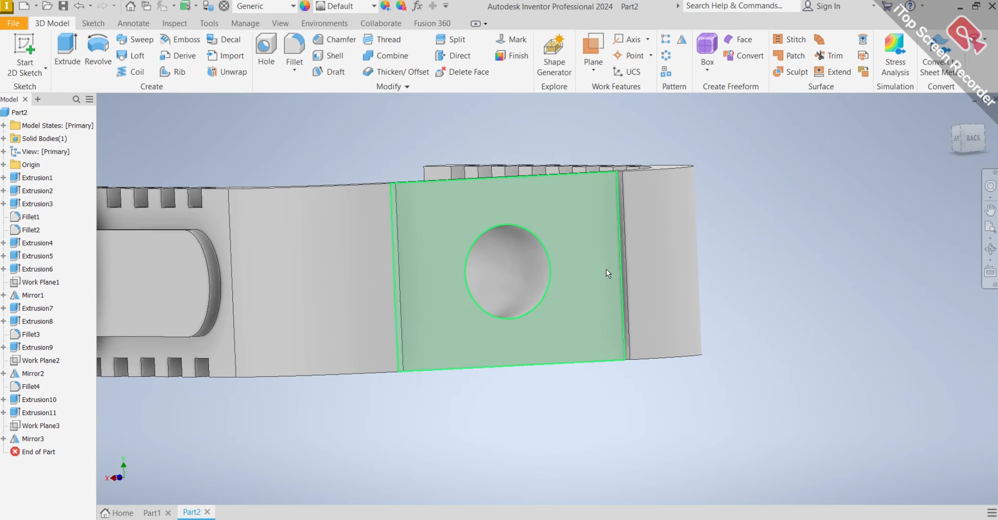
pyautogui.rightClick(604, 266)
pyautogui.click(777, 273)
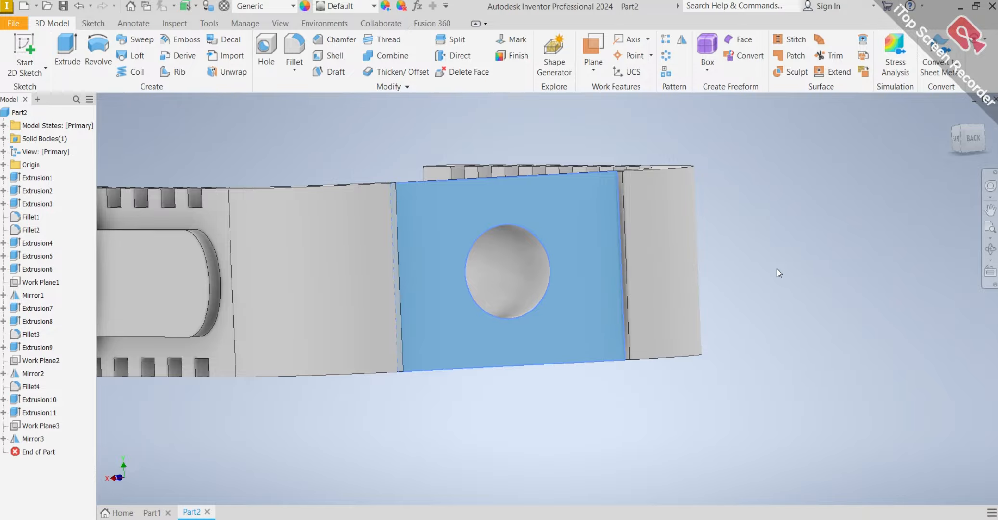
pyautogui.scroll(-4, 777, 268)
pyautogui.keyDown('shift'); pyautogui.moveTo(773, 266); pyautogui.dragTo(746, 279, button='middle'); pyautogui.keyUp('shift')
pyautogui.click(752, 402)
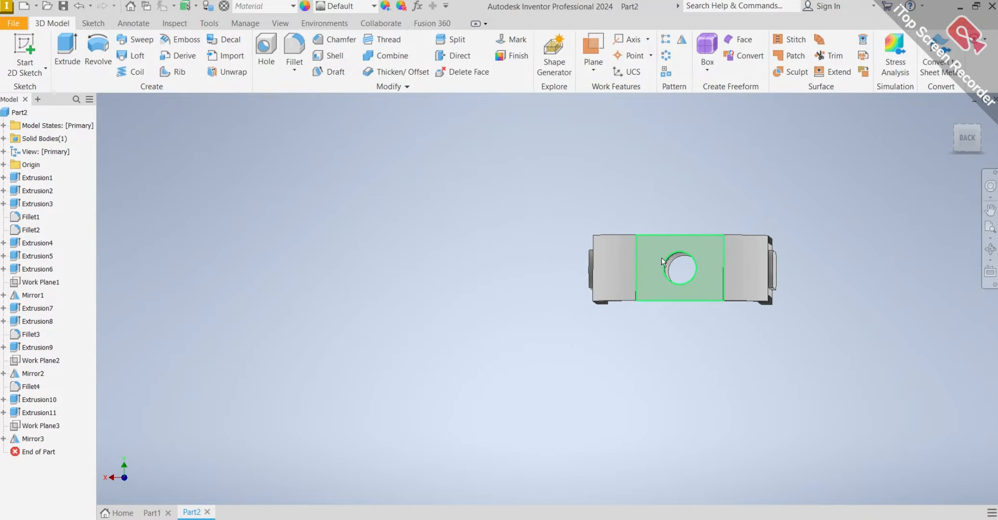
pyautogui.click(661, 259)
pyautogui.click(740, 253)
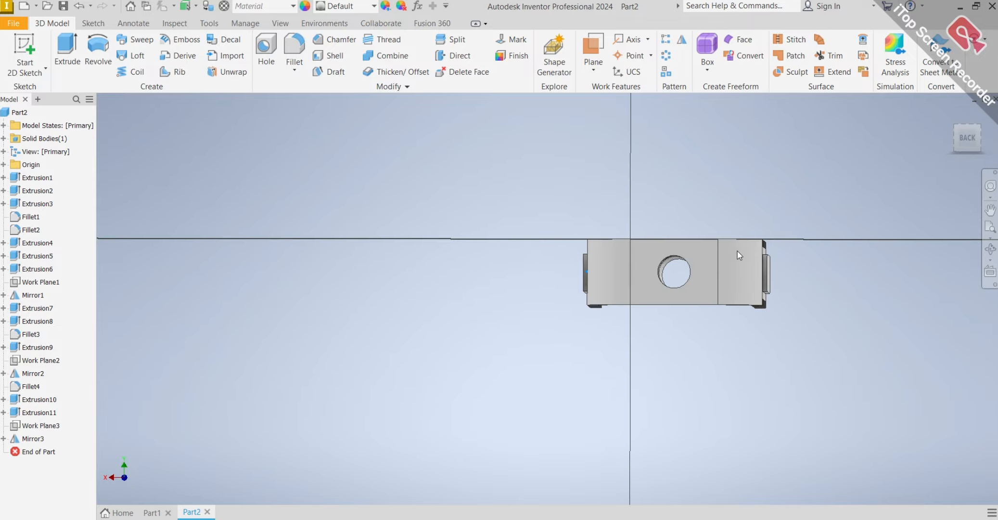
pyautogui.scroll(2, 667, 277)
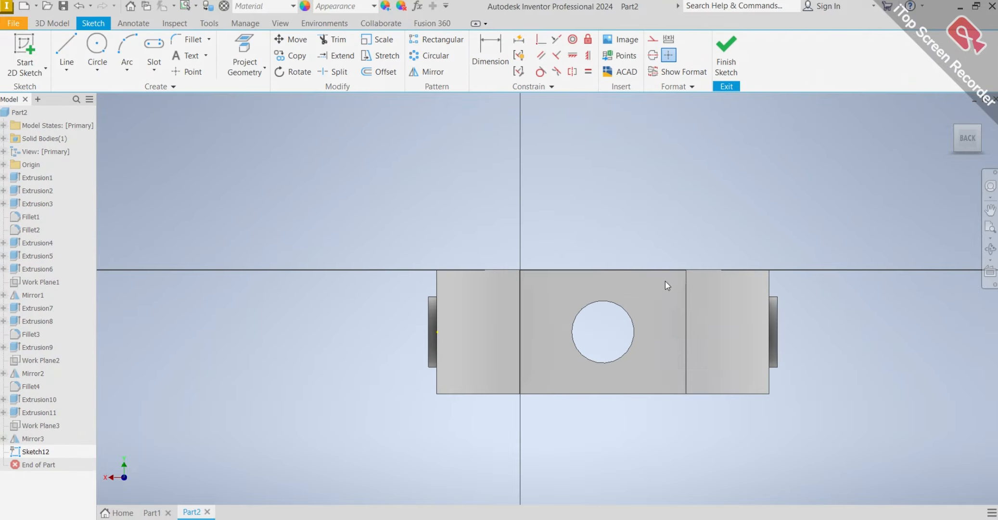
pyautogui.scroll(2, 661, 296)
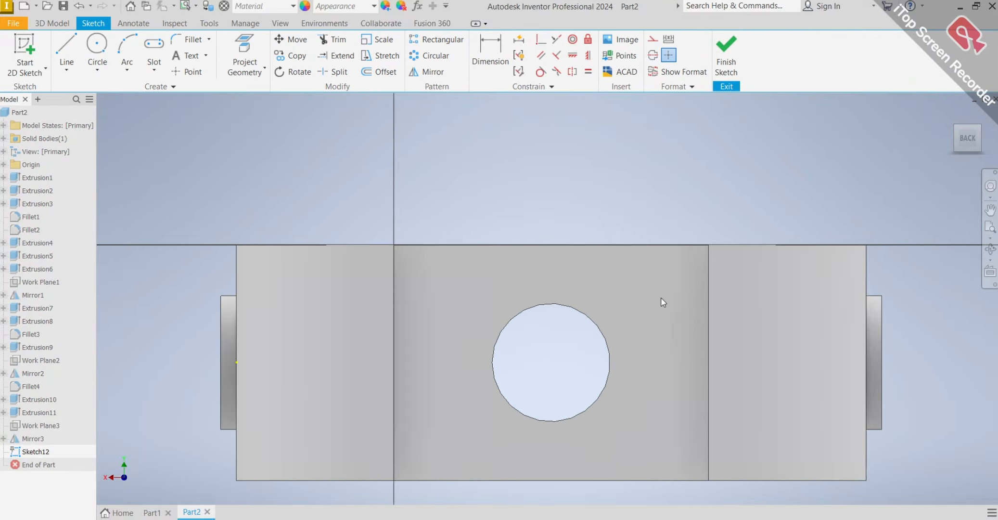
pyautogui.click(97, 48)
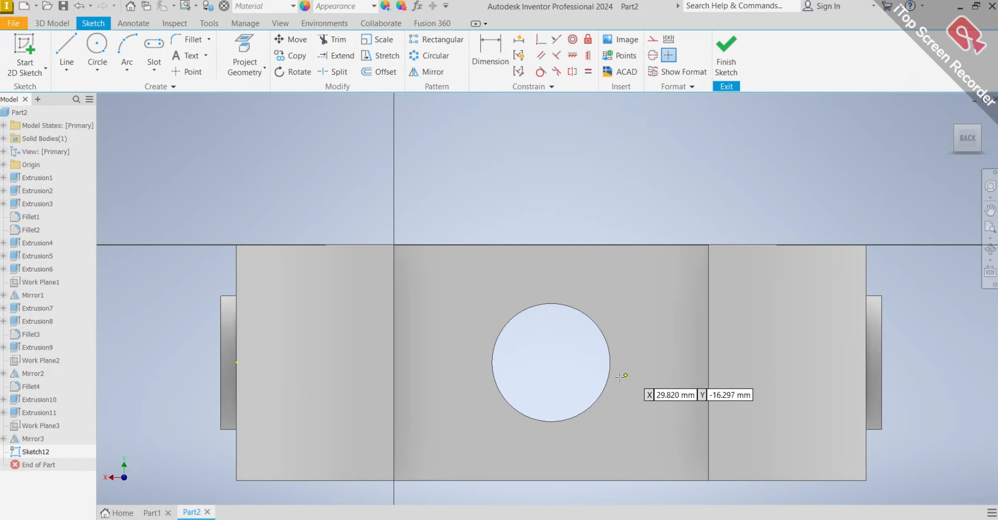
pyautogui.click(551, 363)
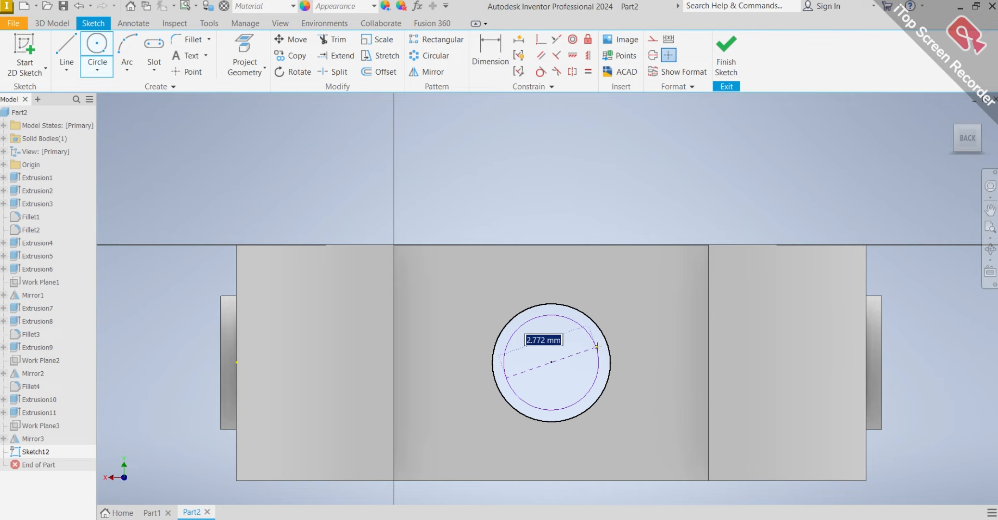
pyautogui.click(637, 324)
# Dimension the circle around the hole with a diameter of 20 mm.
pyautogui.click(490, 51)
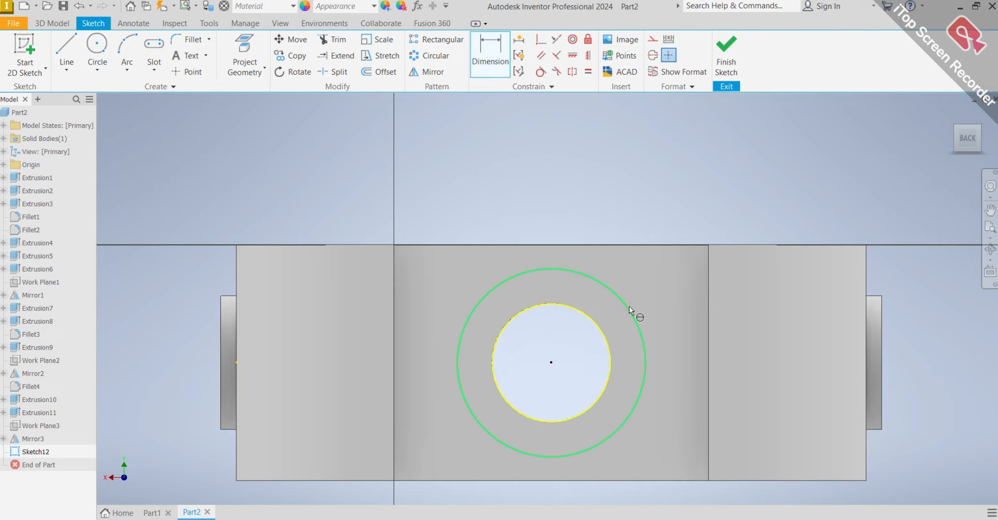
pyautogui.click(628, 307)
pyautogui.click(651, 201)
pyautogui.write('20')
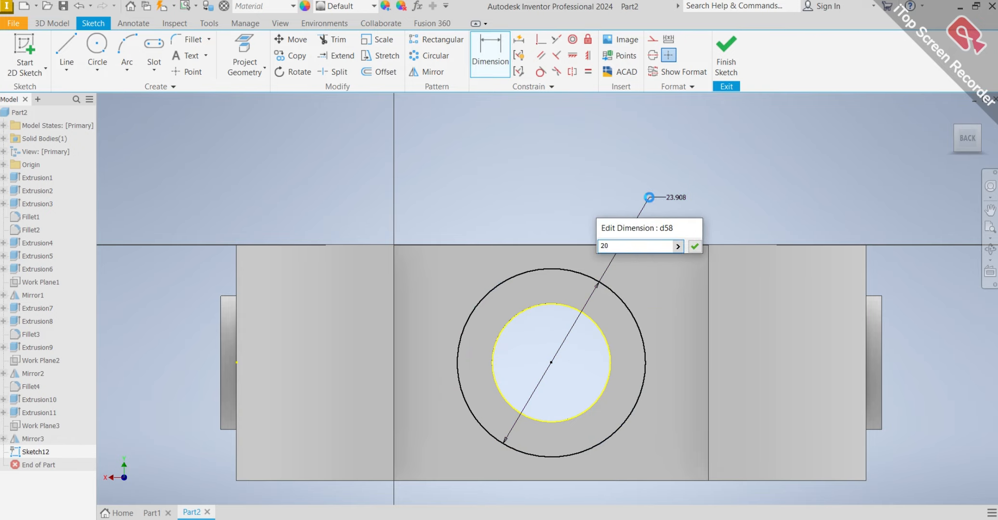
pyautogui.press('Return')
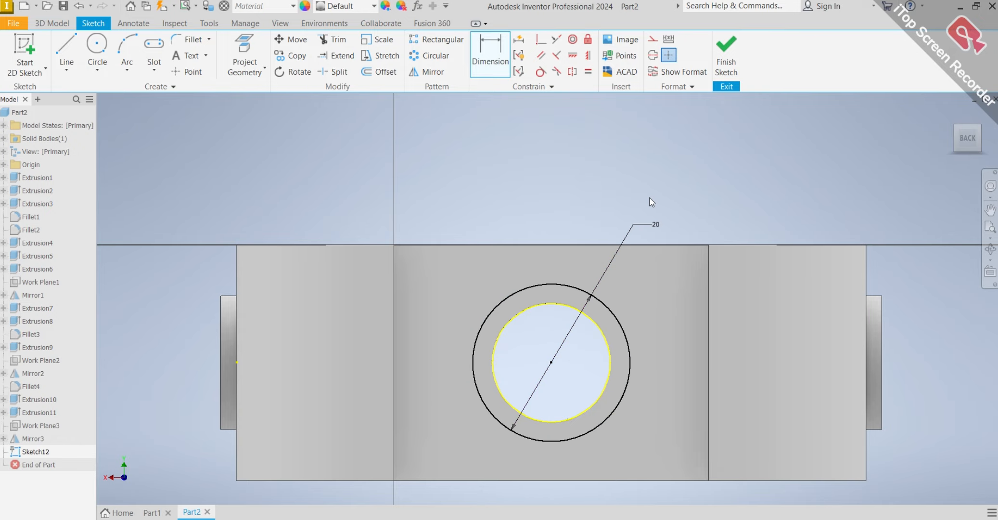
# Extrude the ring and inner circle profiles 2 mm outward from the end face, joined to the body, to cap the hole.
pyautogui.click(62, 25)
pyautogui.click(67, 48)
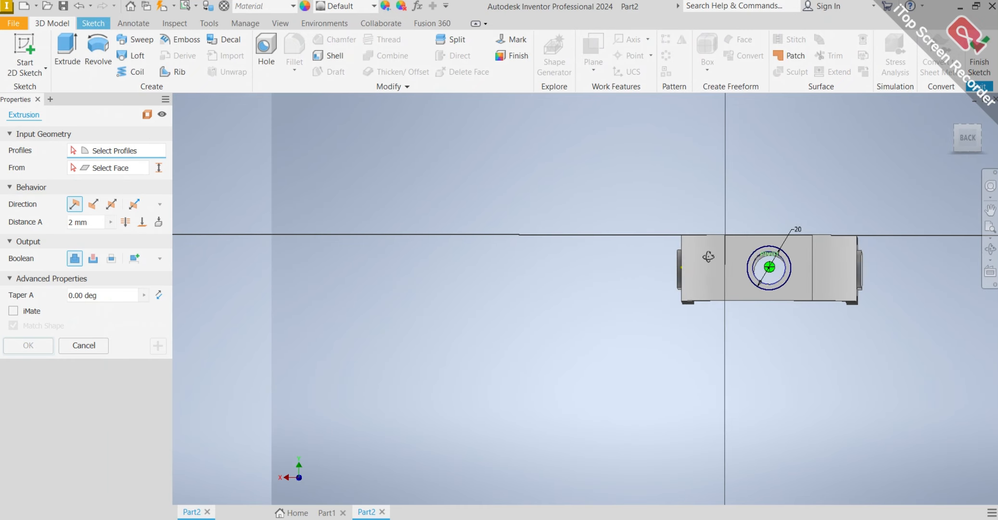
pyautogui.keyDown('shift'); pyautogui.moveTo(709, 257); pyautogui.dragTo(813, 283, button='middle'); pyautogui.keyUp('shift')
pyautogui.scroll(-5, 821, 285)
pyautogui.scroll(2, 887, 319)
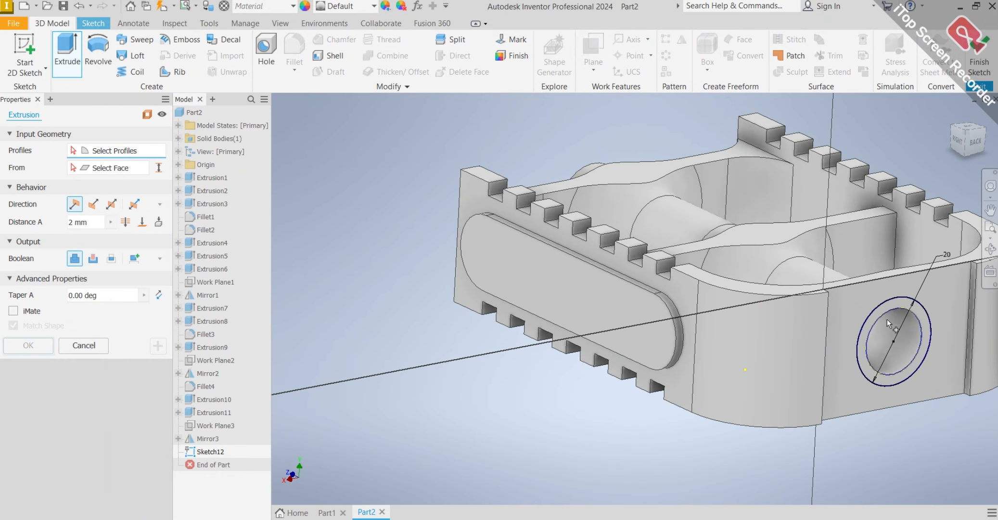
pyautogui.scroll(-2, 886, 318)
pyautogui.click(862, 324)
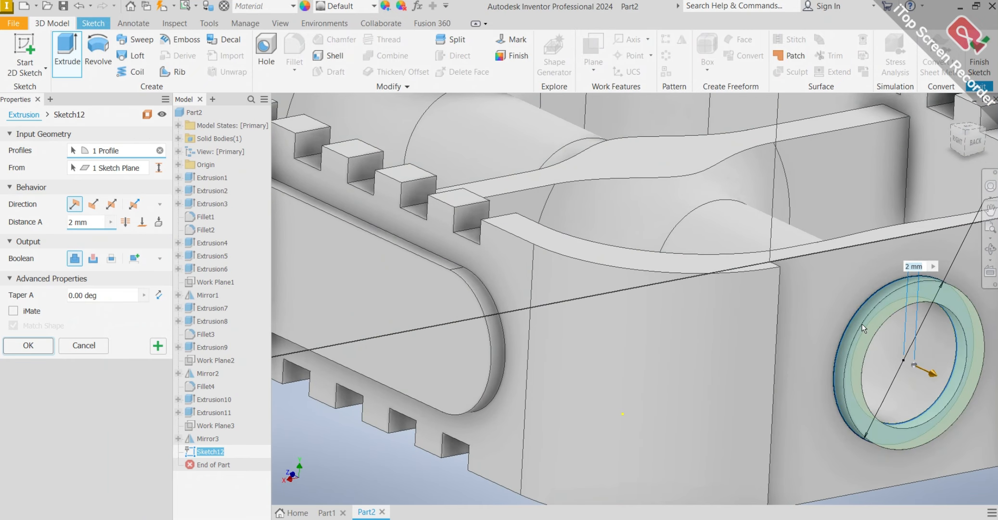
pyautogui.click(891, 349)
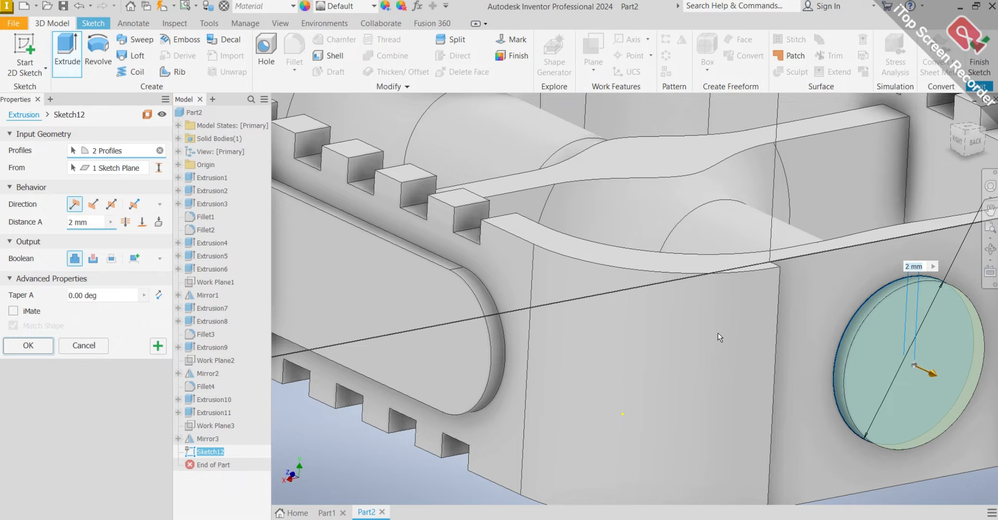
pyautogui.click(19, 347)
# Set up a Prime/Paint RAL 3018 finish in red on the round cap's outer face.
pyautogui.scroll(5, 630, 335)
pyautogui.keyDown('shift'); pyautogui.moveTo(703, 299); pyautogui.dragTo(599, 283, button='middle'); pyautogui.keyUp('shift')
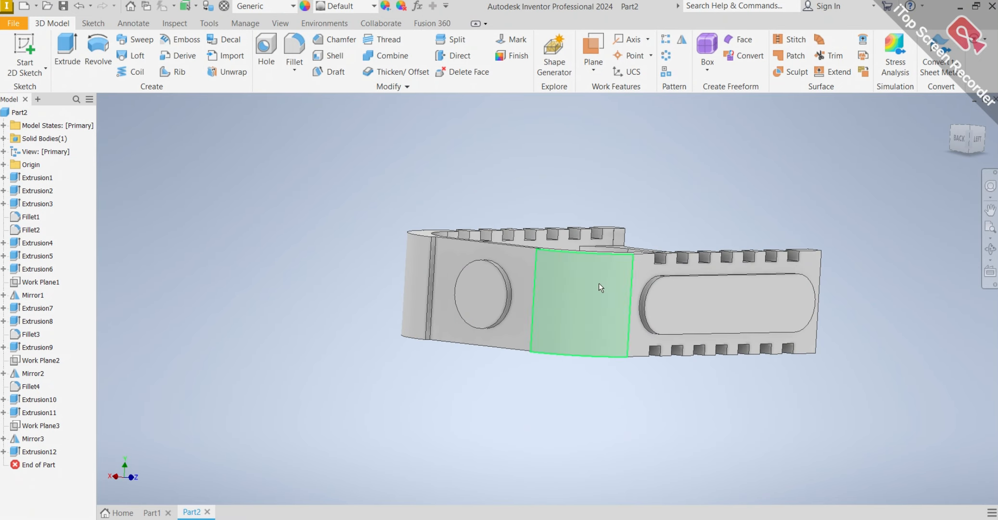
pyautogui.click(468, 290)
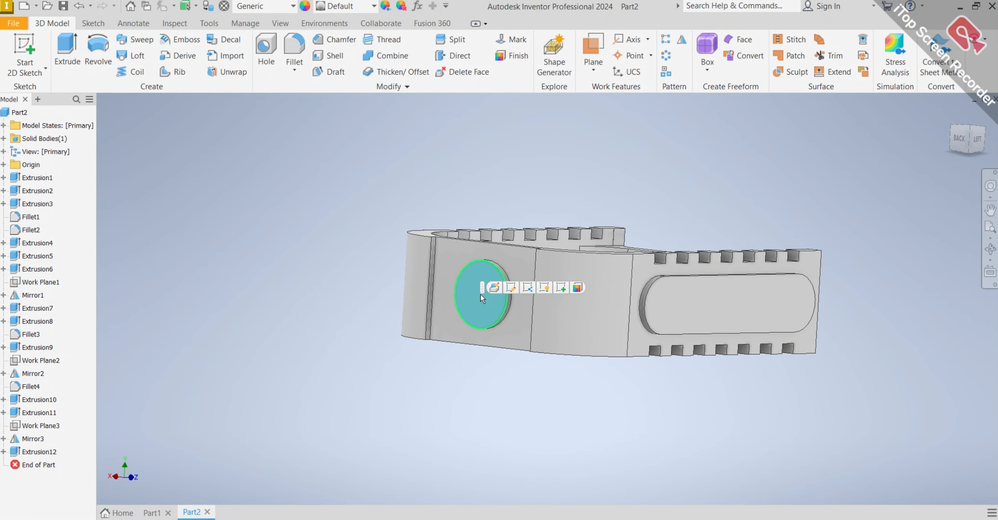
pyautogui.click(577, 287)
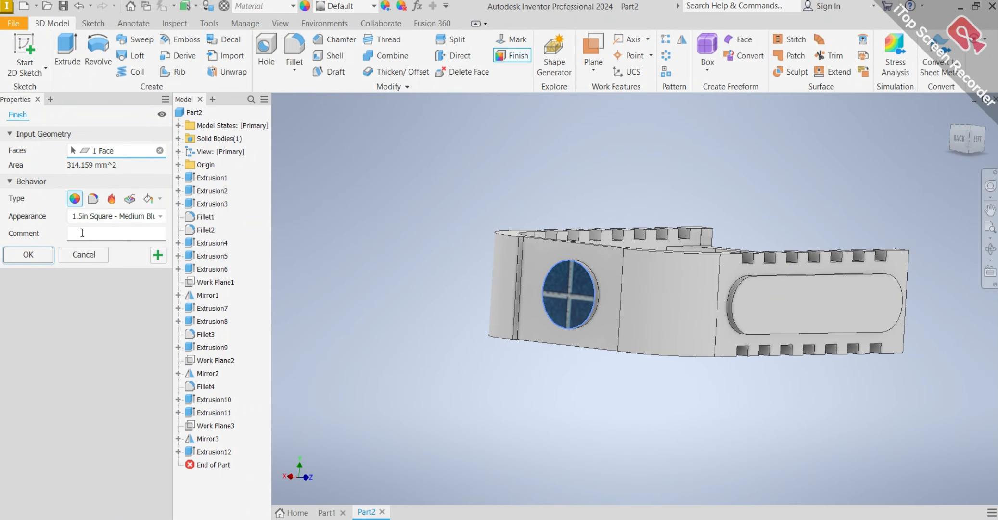
pyautogui.click(148, 198)
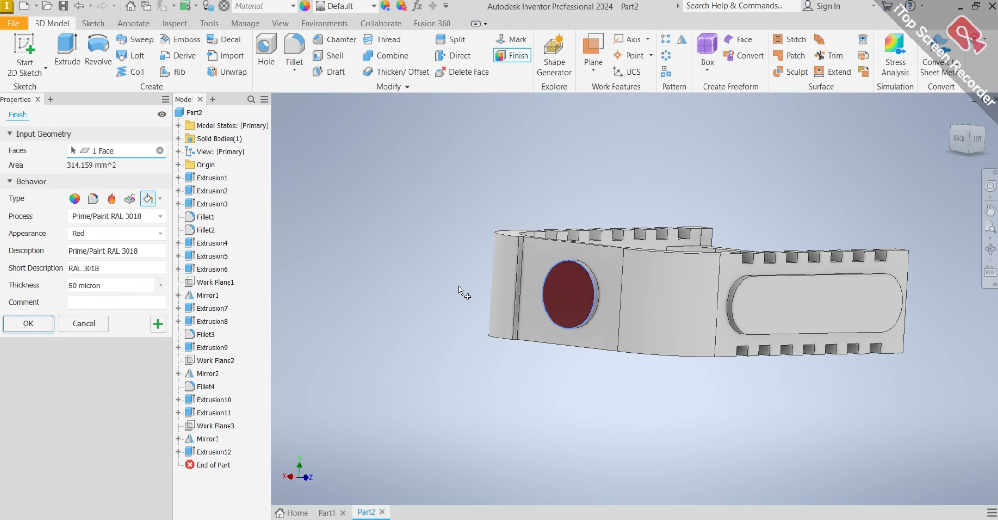
# Add the flat outer faces of both slot-shaped pads to the red paint finish.
pyautogui.keyDown('shift'); pyautogui.moveTo(462, 291); pyautogui.dragTo(862, 312, button='middle'); pyautogui.keyUp('shift')
pyautogui.click(791, 317)
pyautogui.scroll(-4, 381, 235)
pyautogui.click(388, 248)
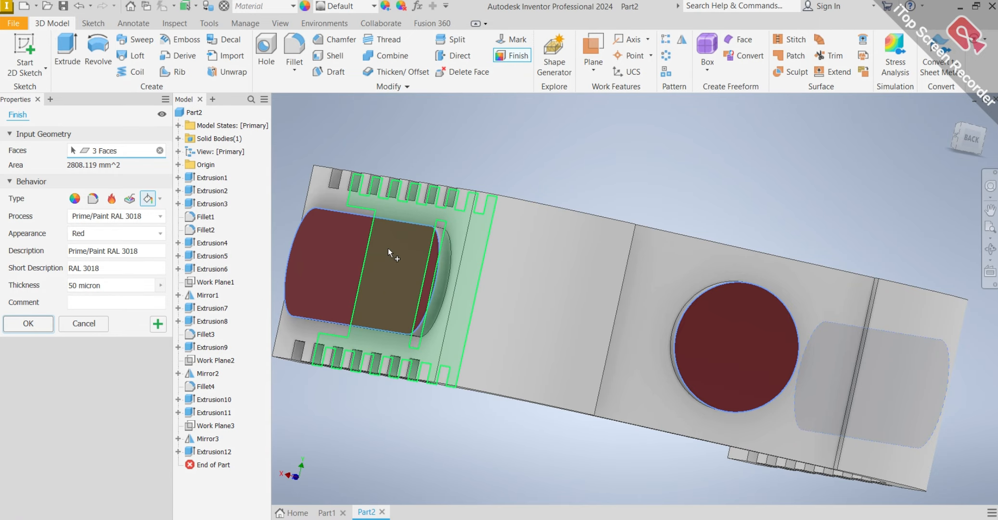
# Add the straight and curved rim faces of one slot-shaped pad to the red paint finish.
pyautogui.keyDown('shift'); pyautogui.moveTo(388, 247); pyautogui.dragTo(452, 219, button='middle'); pyautogui.keyUp('shift')
pyautogui.scroll(-6, 452, 221)
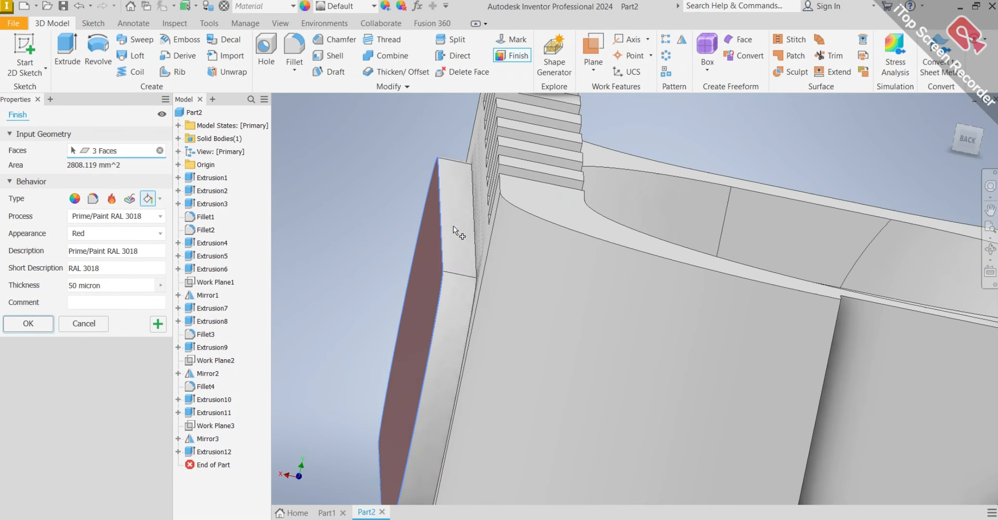
pyautogui.click(456, 266)
pyautogui.click(456, 291)
pyautogui.scroll(6, 455, 299)
pyautogui.keyDown('shift'); pyautogui.moveTo(461, 332); pyautogui.dragTo(493, 288, button='middle'); pyautogui.keyUp('shift')
pyautogui.scroll(-5, 410, 382)
pyautogui.click(384, 418)
pyautogui.scroll(8, 391, 412)
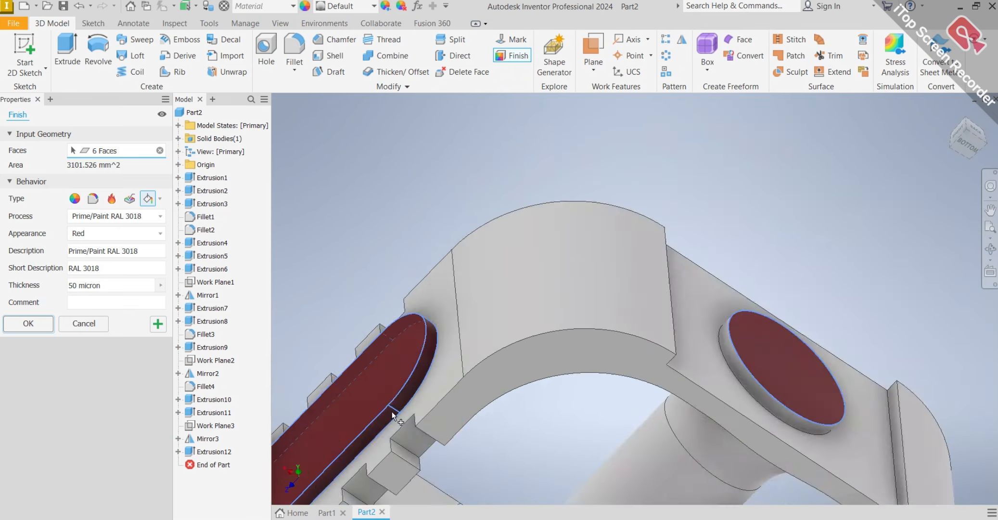
pyautogui.moveTo(473, 402)
pyautogui.keyDown('shift'); pyautogui.mouseDown(button='middle')
pyautogui.moveTo(533, 334)
pyautogui.moveTo(485, 348)
pyautogui.moveTo(517, 368)
pyautogui.mouseUp(button='middle'); pyautogui.keyUp('shift')
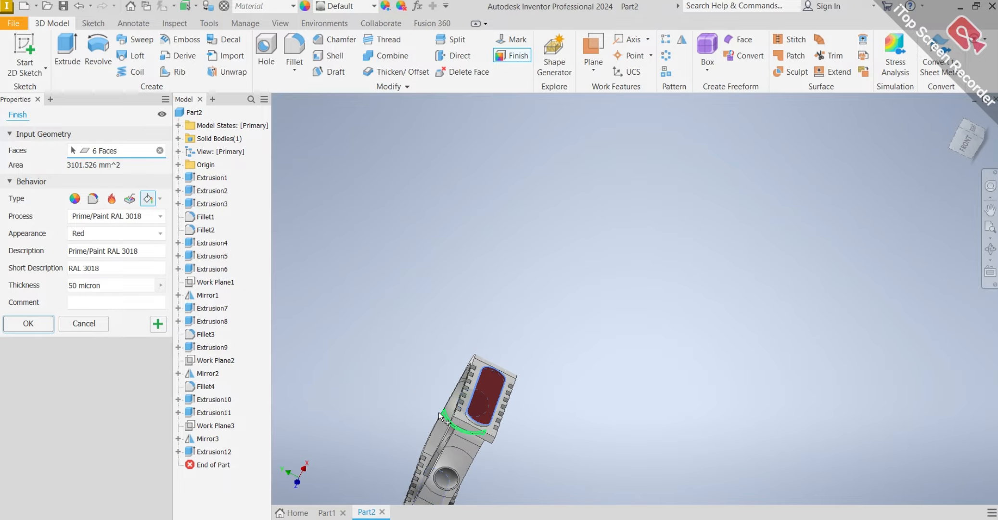
pyautogui.scroll(-8, 446, 416)
pyautogui.click(627, 443)
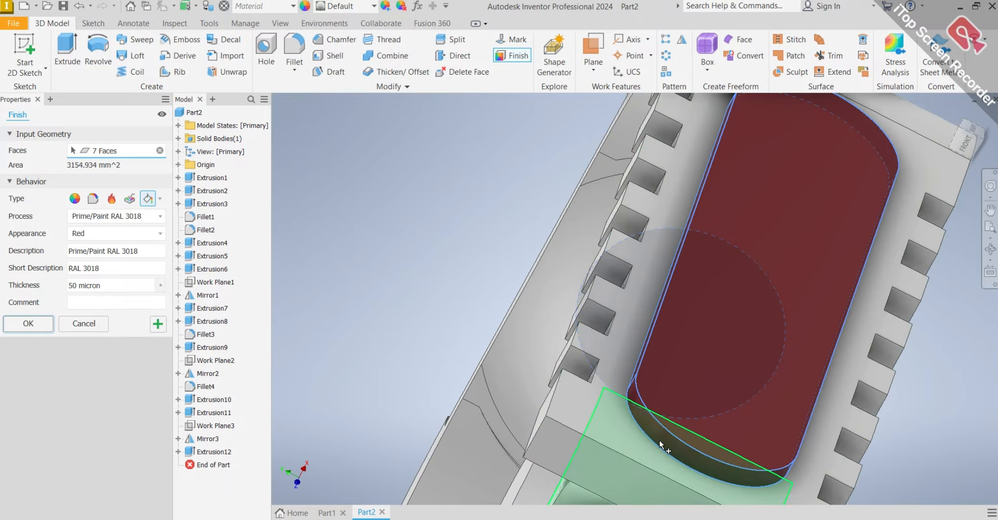
# Add the straight and curved rim faces of the other slot-shaped pad to the red paint finish.
pyautogui.scroll(8, 660, 440)
pyautogui.keyDown('shift'); pyautogui.moveTo(660, 439); pyautogui.dragTo(514, 313, button='middle'); pyautogui.keyUp('shift')
pyautogui.scroll(5, 664, 401)
pyautogui.scroll(-3, 645, 388)
pyautogui.scroll(-5, 531, 300)
pyautogui.scroll(-5, 513, 313)
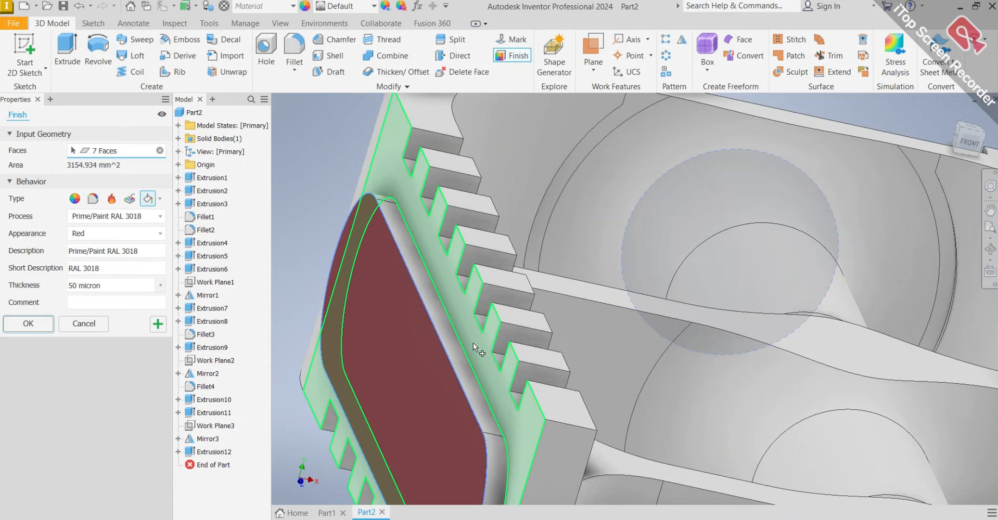
pyautogui.click(461, 357)
pyautogui.click(492, 471)
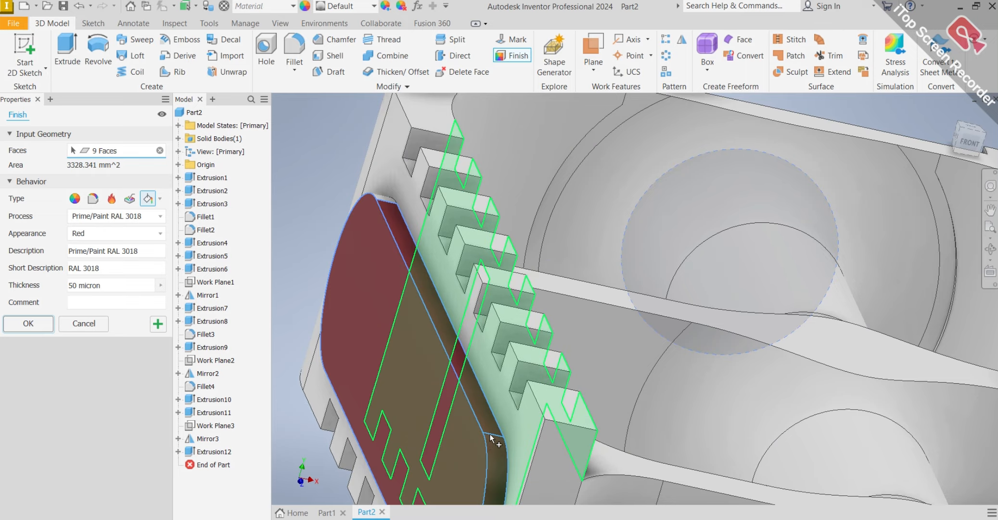
pyautogui.scroll(5, 492, 437)
pyautogui.keyDown('shift'); pyautogui.moveTo(491, 436); pyautogui.dragTo(583, 294, button='middle'); pyautogui.keyUp('shift')
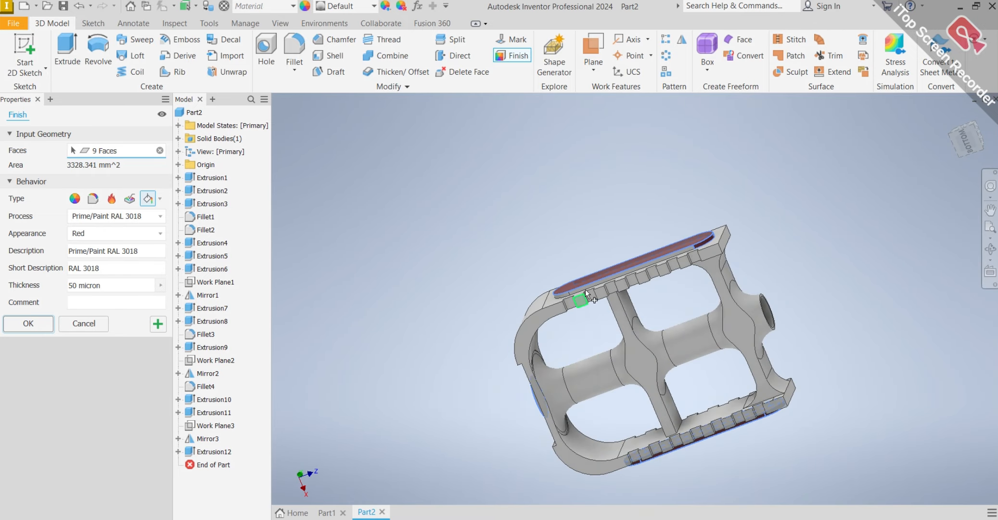
pyautogui.scroll(-6, 584, 290)
pyautogui.click(584, 277)
pyautogui.click(443, 319)
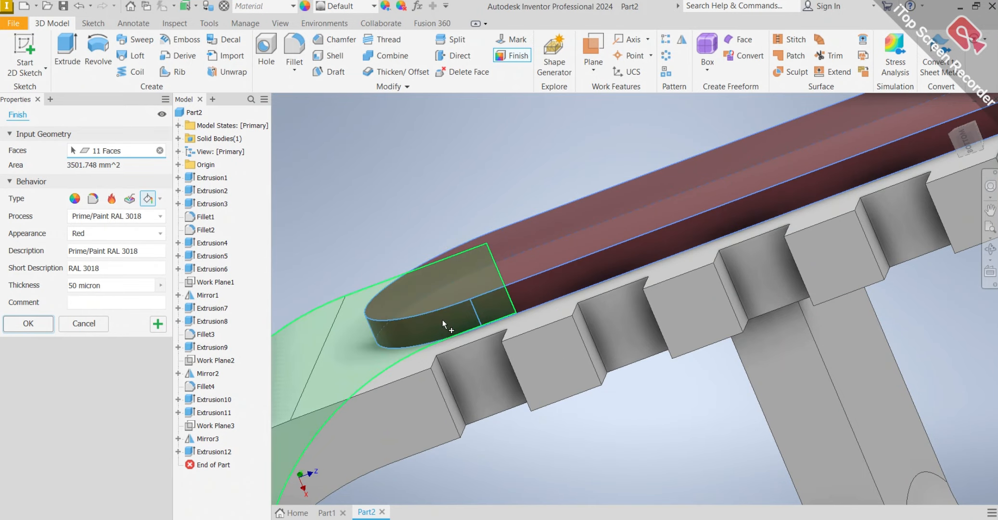
# Add the round cap's side face to the selection and apply the red RAL 3018 paint finish.
pyautogui.scroll(5, 442, 319)
pyautogui.keyDown('shift'); pyautogui.moveTo(534, 309); pyautogui.dragTo(597, 407, button='middle'); pyautogui.keyUp('shift')
pyautogui.scroll(-5, 410, 391)
pyautogui.click(474, 423)
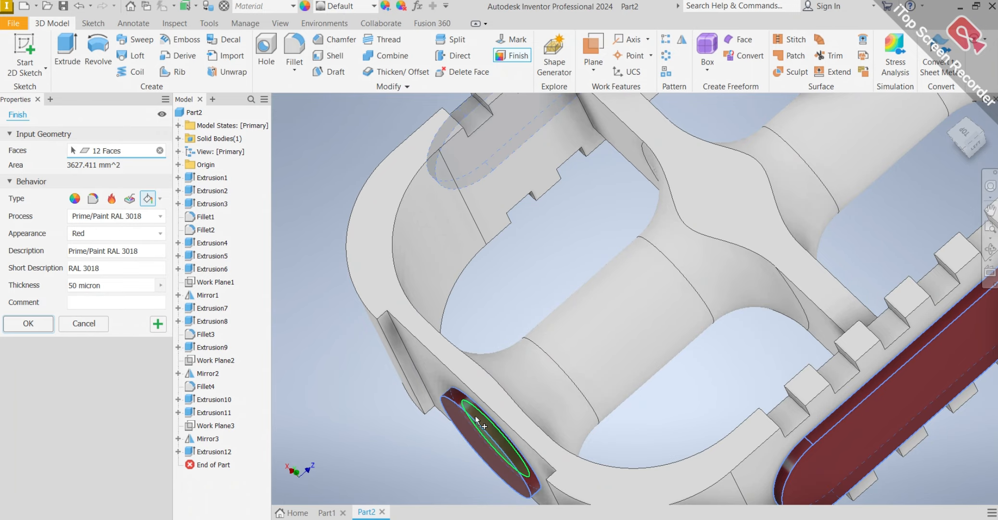
pyautogui.scroll(5, 476, 420)
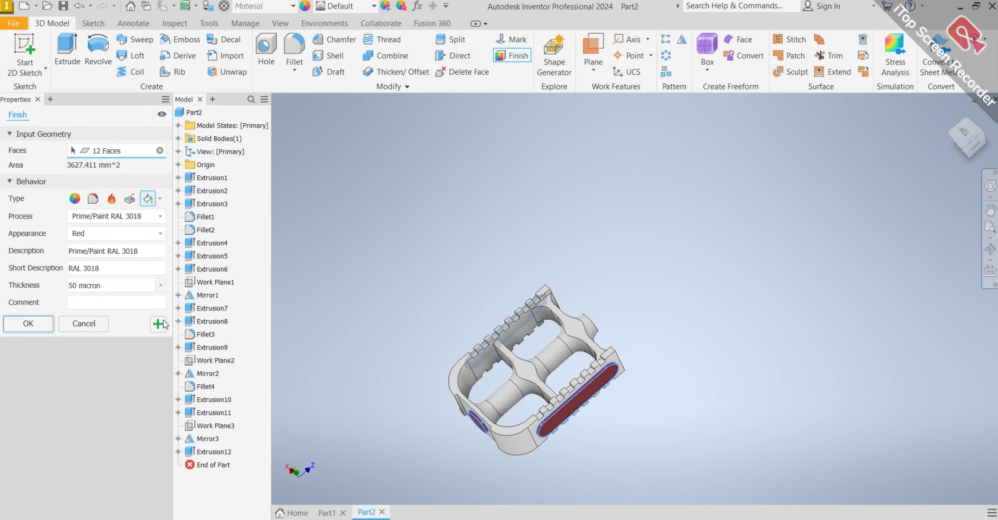
pyautogui.click(48, 327)
# Try to fillet the edge loop around the base of one slot-shaped pad with radii of 20 and 50 mm.
pyautogui.keyDown('shift'); pyautogui.moveTo(547, 362); pyautogui.dragTo(599, 314, button='middle'); pyautogui.keyUp('shift')
pyautogui.scroll(-5, 554, 351)
pyautogui.keyDown('shift'); pyautogui.moveTo(600, 314); pyautogui.dragTo(478, 341, button='middle'); pyautogui.keyUp('shift')
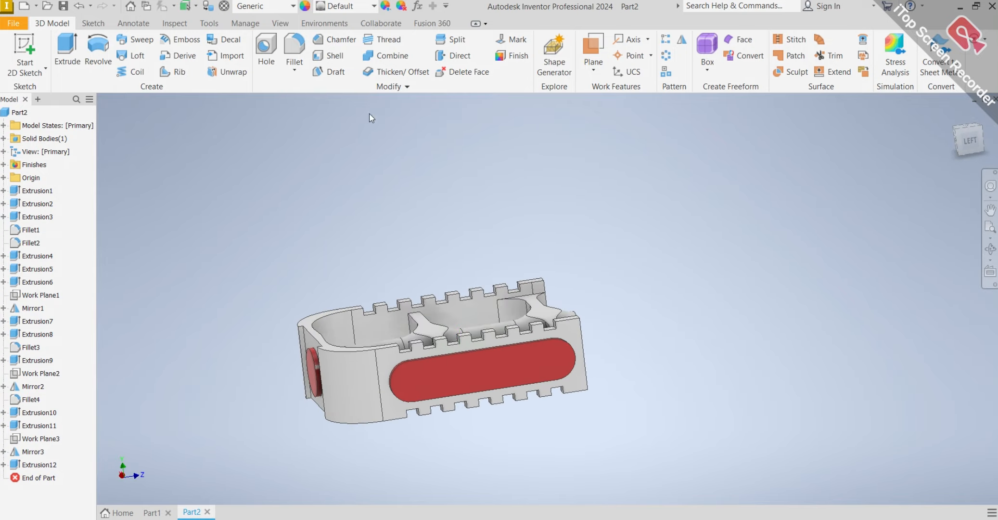
pyautogui.click(296, 50)
pyautogui.scroll(-8, 460, 315)
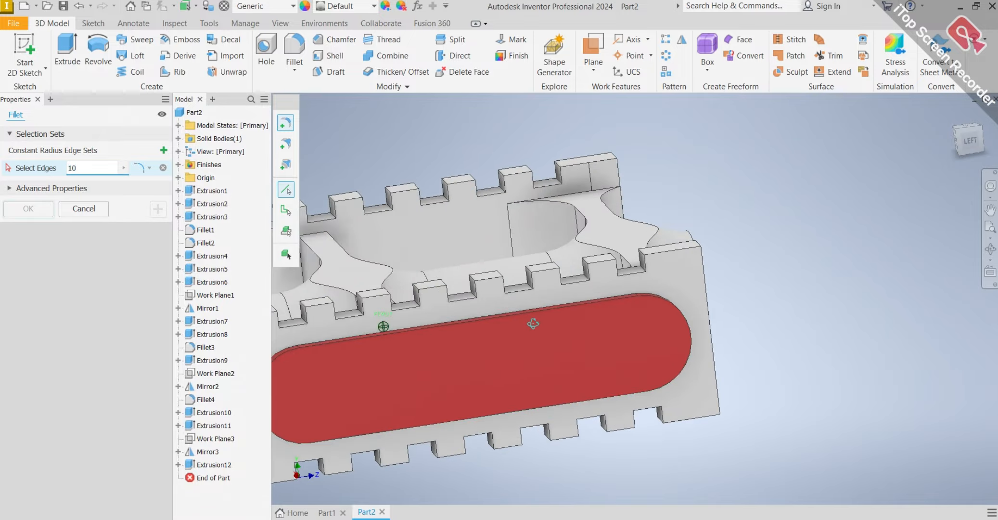
pyautogui.scroll(-3, 541, 332)
pyautogui.click(532, 355)
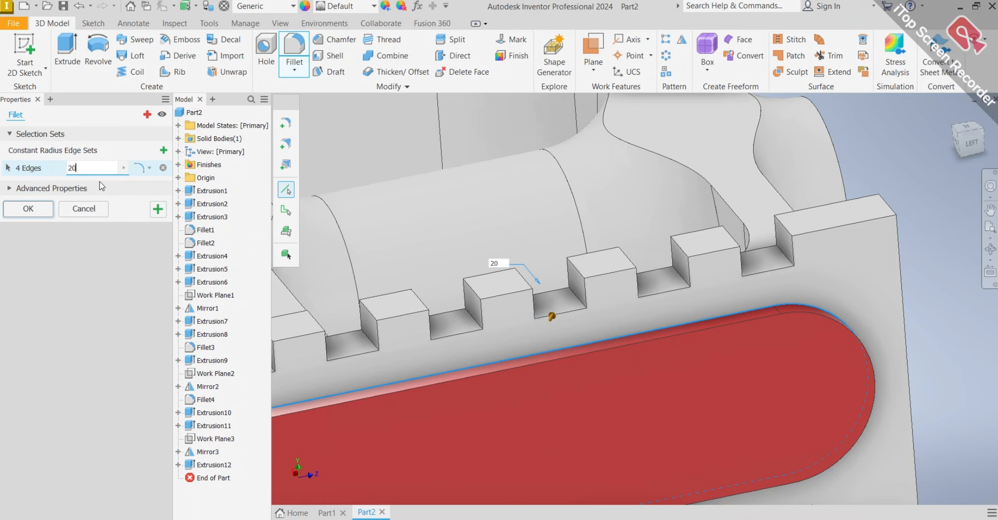
pyautogui.scroll(5, 443, 165)
pyautogui.scroll(3, 480, 239)
pyautogui.keyDown('shift'); pyautogui.moveTo(480, 238); pyautogui.dragTo(506, 233, button='middle'); pyautogui.keyUp('shift')
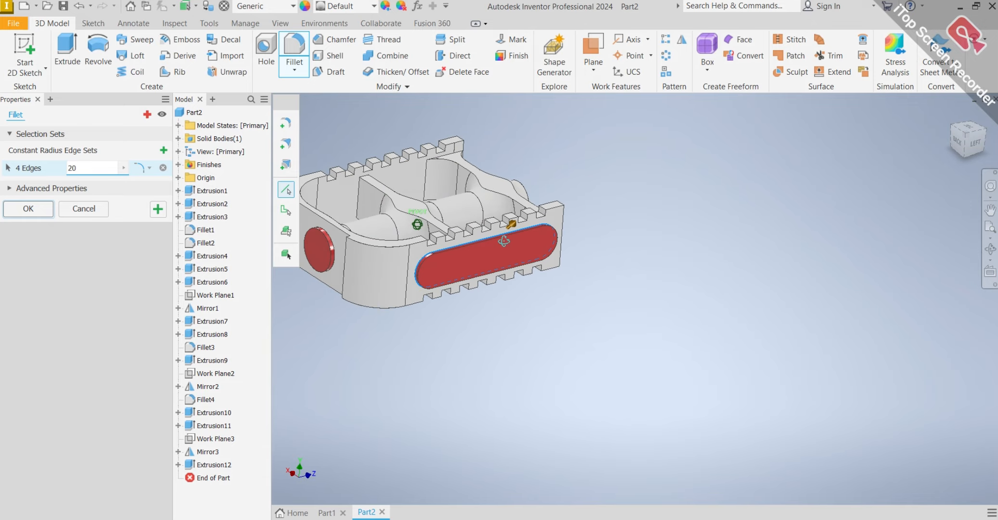
pyautogui.scroll(-3, 457, 248)
pyautogui.scroll(-3, 456, 249)
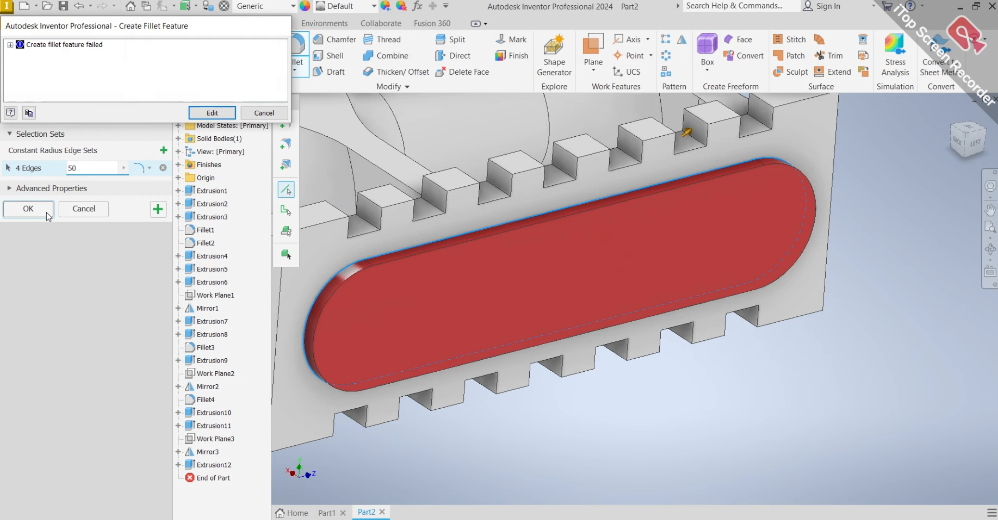
pyautogui.click(259, 118)
pyautogui.scroll(7, 453, 187)
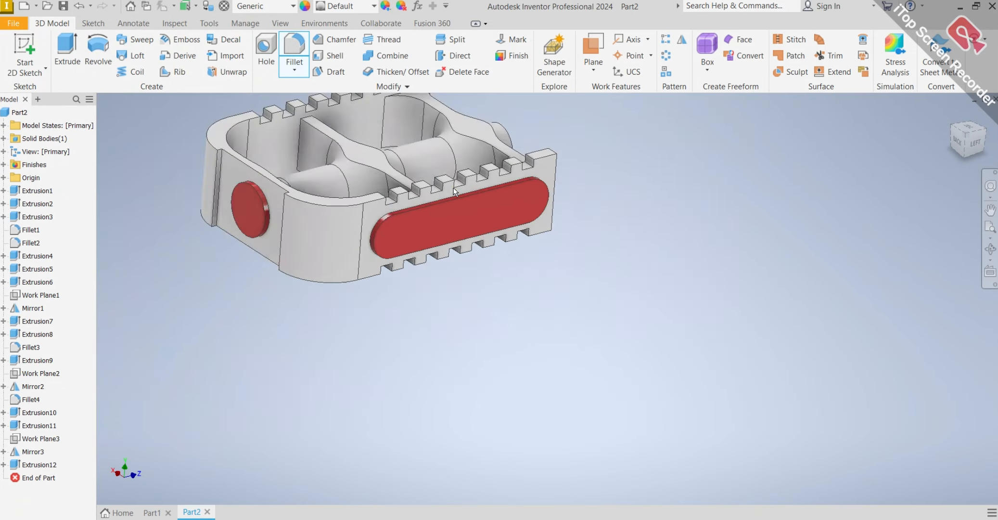
# Start a 1 mm fillet on the inner top edge of the second tooth from the open-tube end, on the upper rim opposite the visible pad.
pyautogui.keyDown('shift'); pyautogui.moveTo(450, 197); pyautogui.dragTo(660, 195, button='middle'); pyautogui.keyUp('shift')
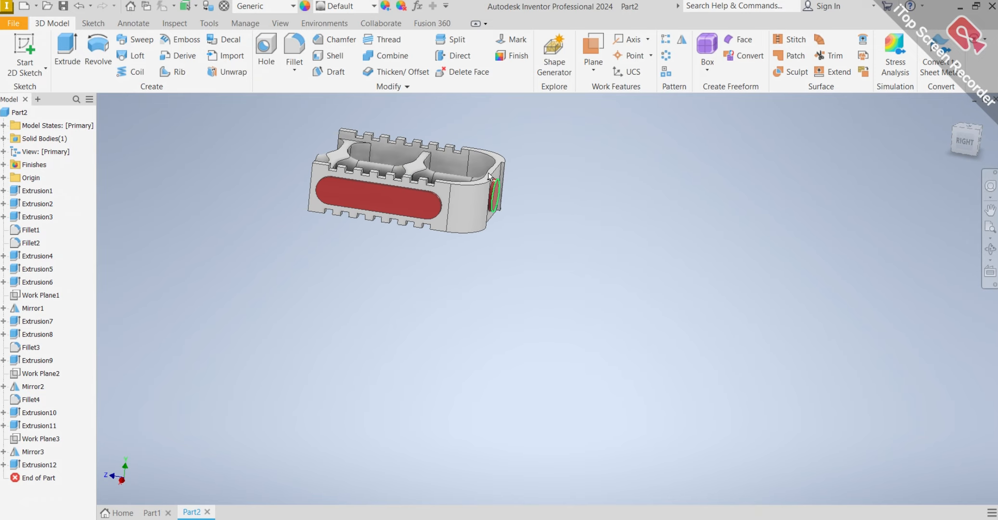
pyautogui.scroll(-4, 436, 153)
pyautogui.keyDown('shift'); pyautogui.moveTo(436, 155); pyautogui.dragTo(533, 191, button='middle'); pyautogui.keyUp('shift')
pyautogui.press('F6')
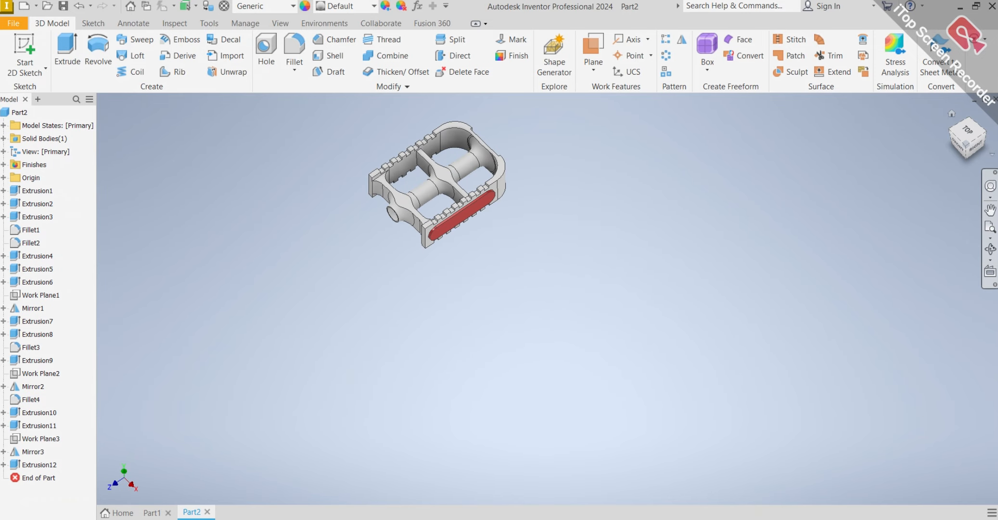
pyautogui.click(953, 115)
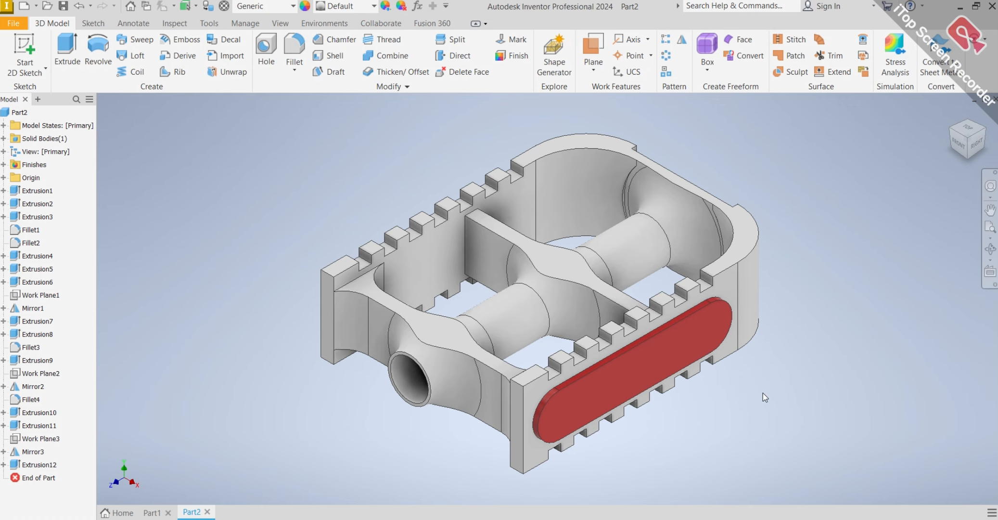
pyautogui.scroll(-3, 608, 336)
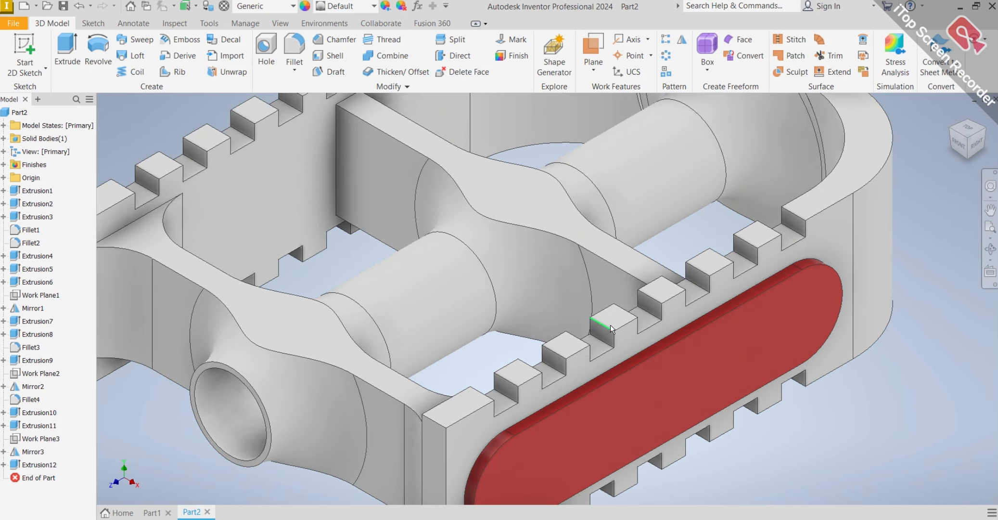
pyautogui.click(294, 48)
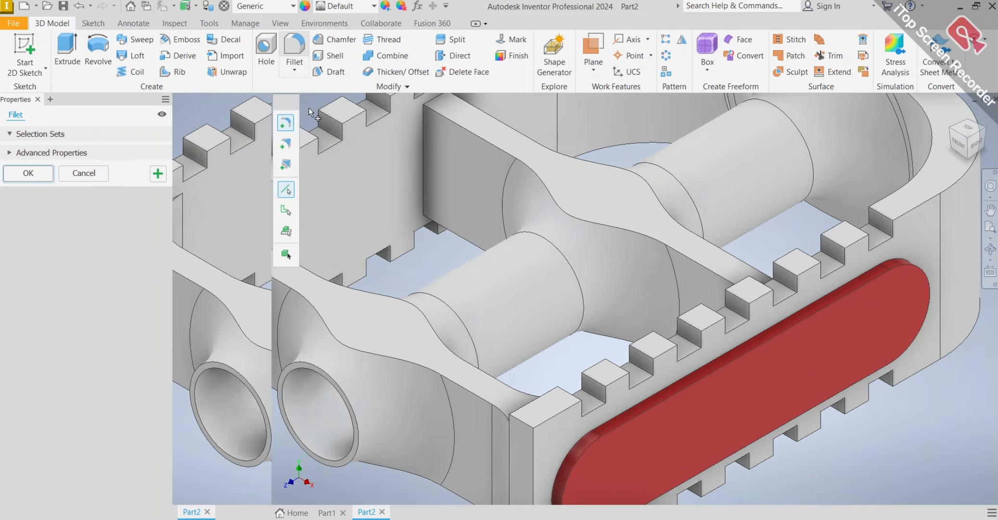
pyautogui.scroll(5, 361, 144)
pyautogui.scroll(-5, 411, 254)
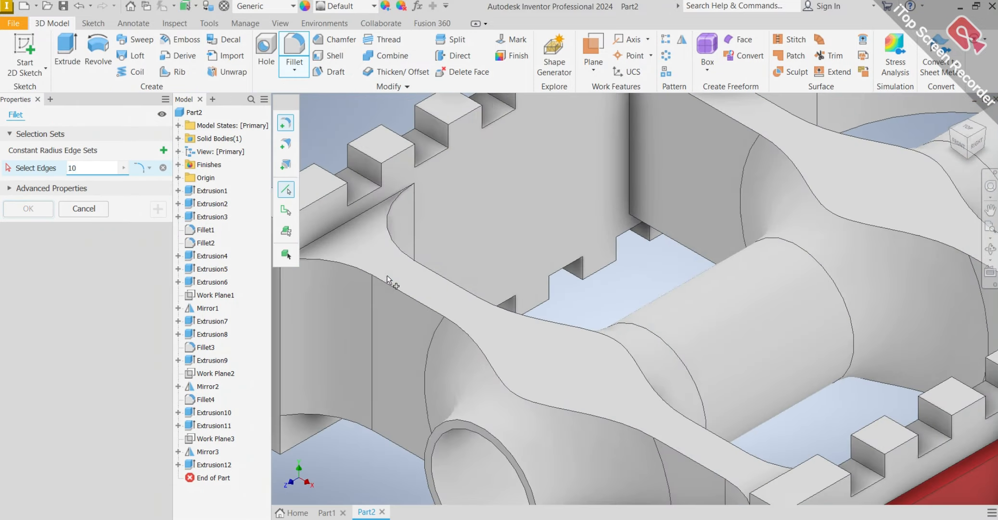
pyautogui.scroll(5, 387, 275)
pyautogui.scroll(-7, 393, 212)
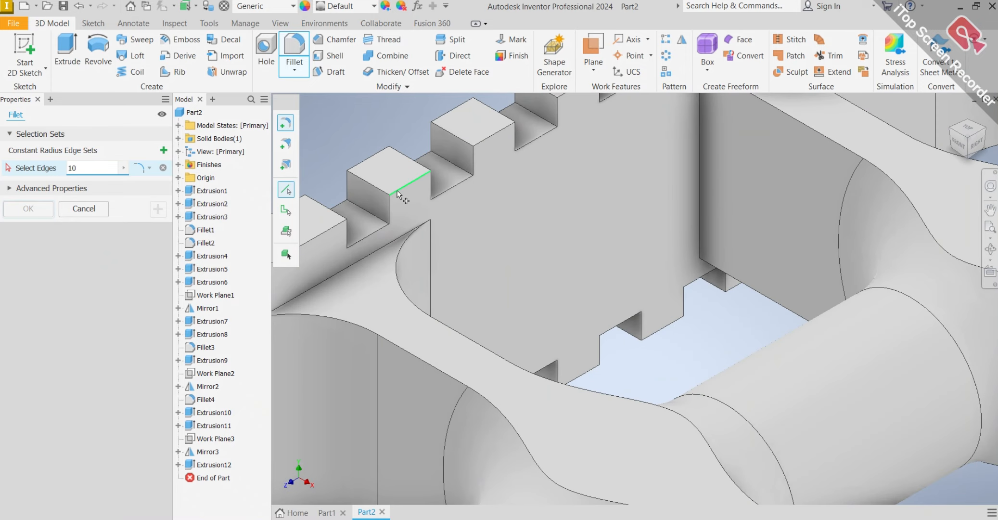
pyautogui.click(397, 190)
pyautogui.scroll(7, 401, 188)
pyautogui.scroll(-6, 416, 165)
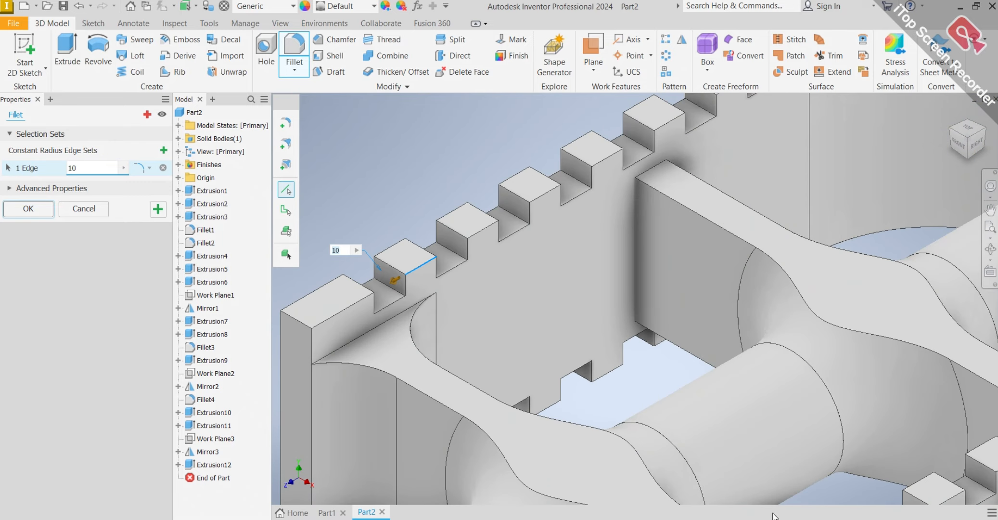
pyautogui.scroll(6, 457, 308)
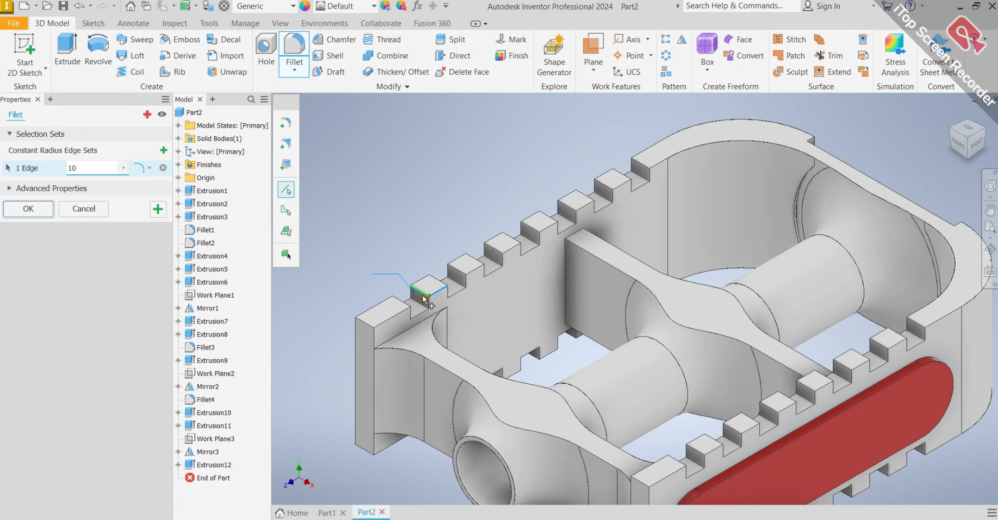
pyautogui.scroll(-3, 423, 300)
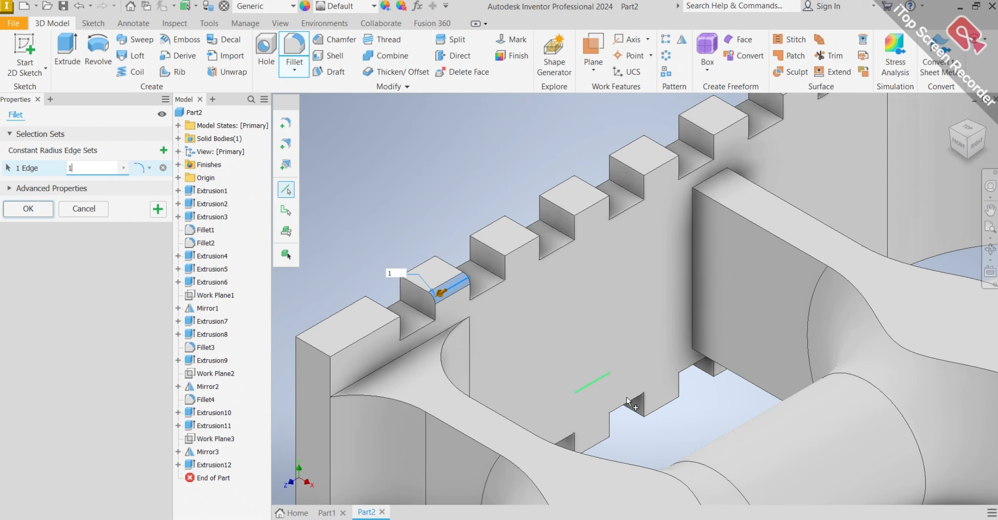
# Add the other three top edges of the second tooth to the 1 mm fillet.
pyautogui.click(422, 286)
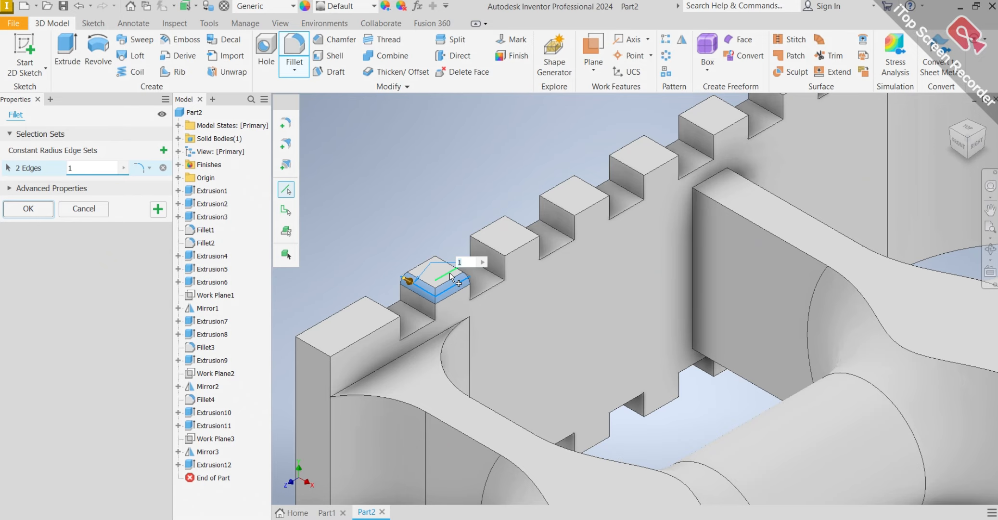
pyautogui.scroll(-3, 455, 268)
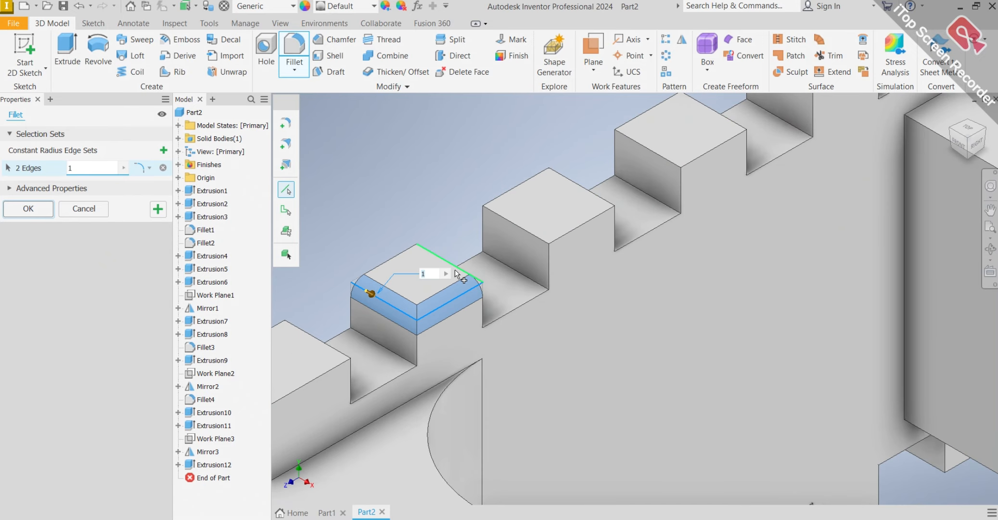
pyautogui.click(454, 270)
pyautogui.click(399, 263)
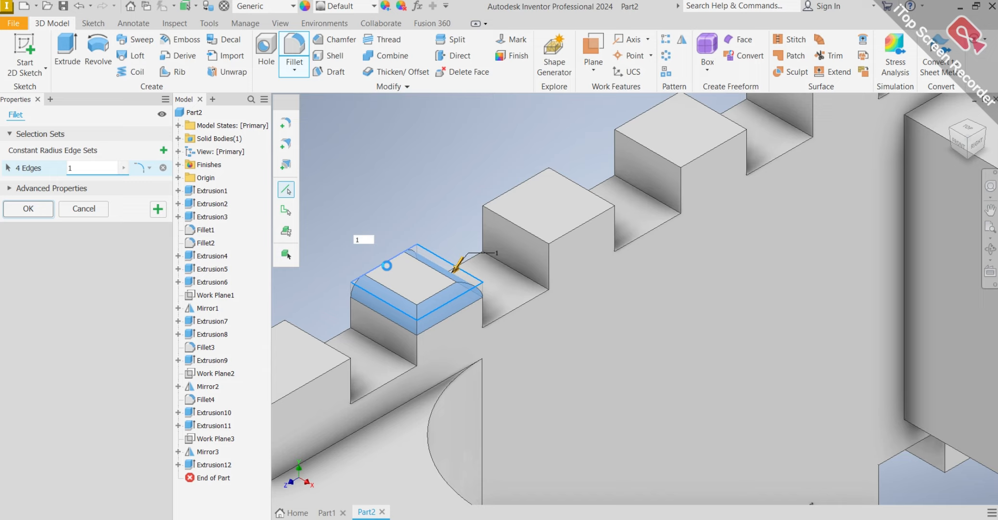
# Add the four top edges of the longer corner tooth at the rim's end to the 1 mm fillet.
pyautogui.click(331, 355)
pyautogui.scroll(3, 326, 367)
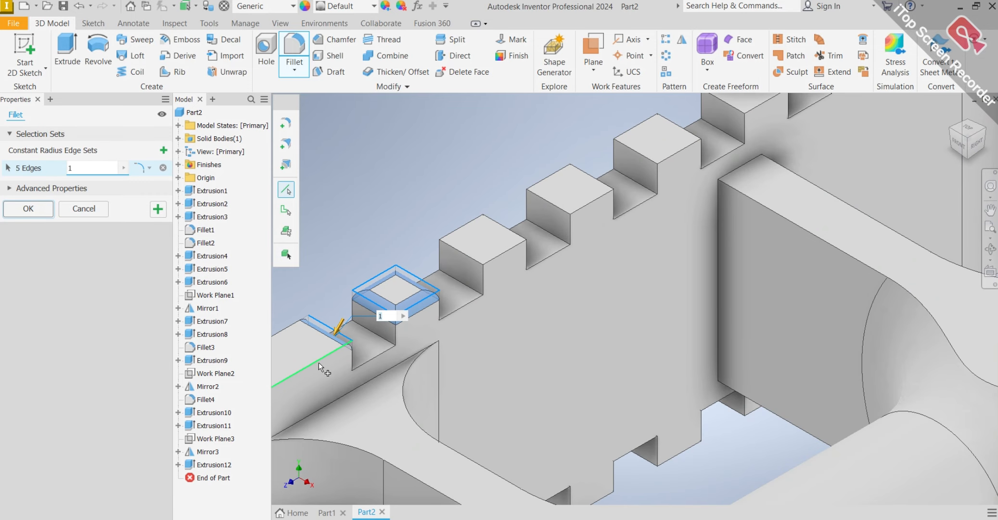
pyautogui.click(319, 363)
pyautogui.scroll(3, 321, 367)
pyautogui.scroll(-5, 320, 367)
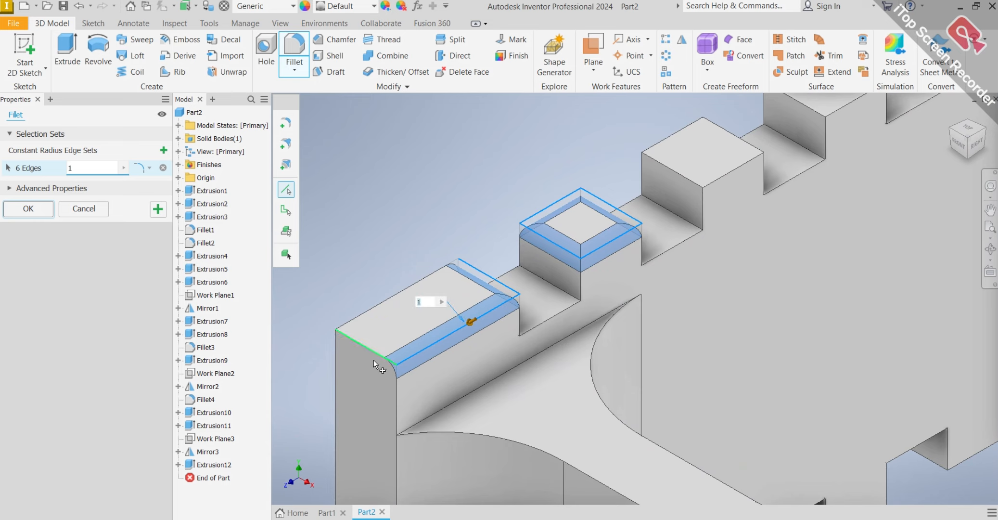
pyautogui.click(375, 353)
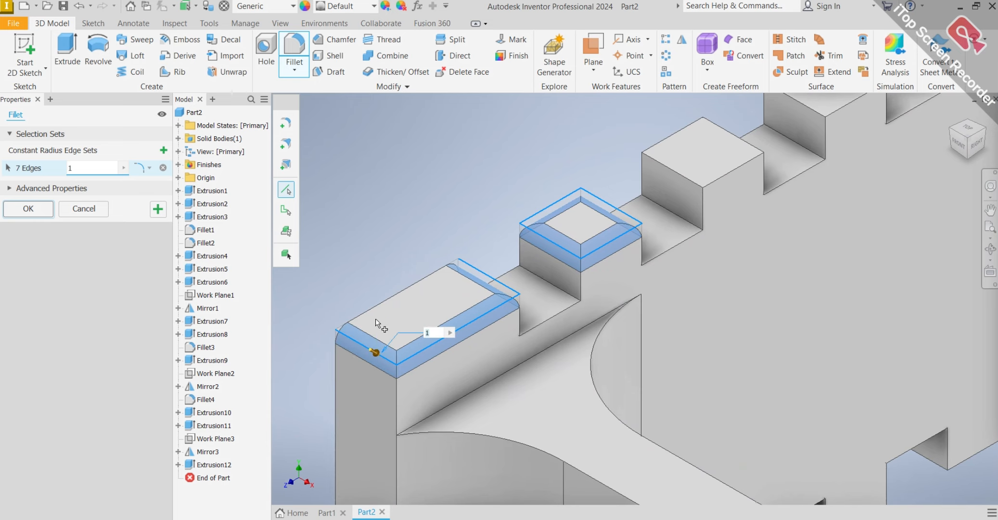
pyautogui.click(376, 308)
# Add all four top edges of the third tooth on the same rim to the 1 mm fillet.
pyautogui.scroll(3, 619, 242)
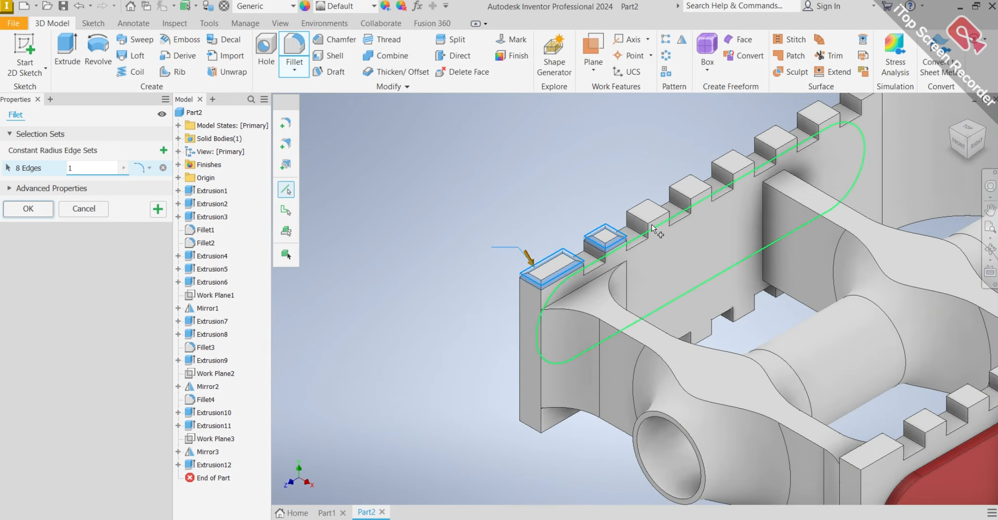
pyautogui.scroll(-5, 631, 212)
pyautogui.click(625, 212)
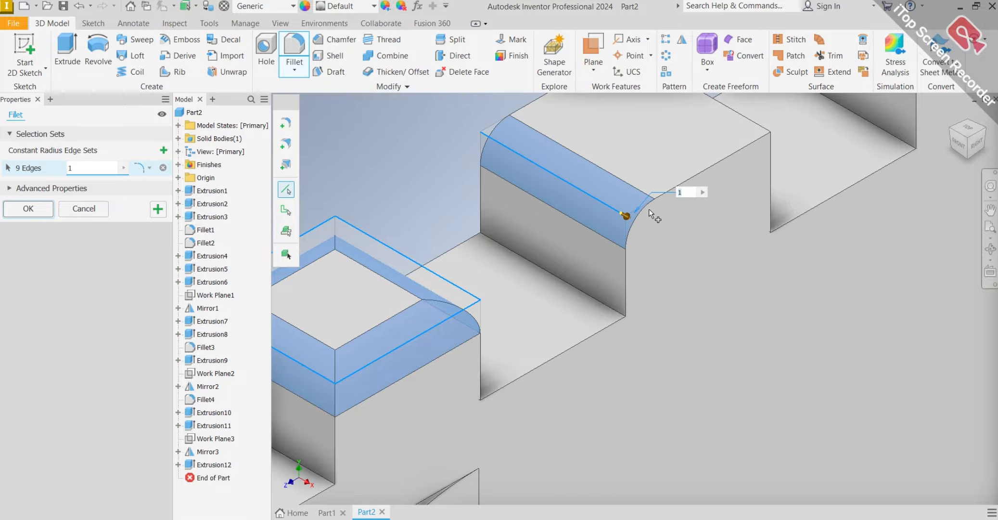
pyautogui.click(652, 202)
pyautogui.scroll(3, 649, 185)
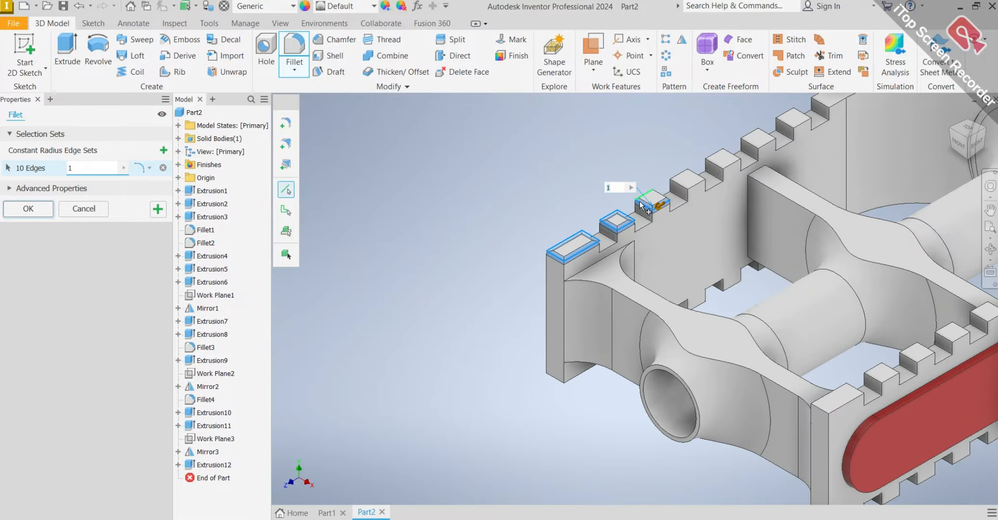
pyautogui.scroll(4, 641, 207)
pyautogui.scroll(-5, 449, 342)
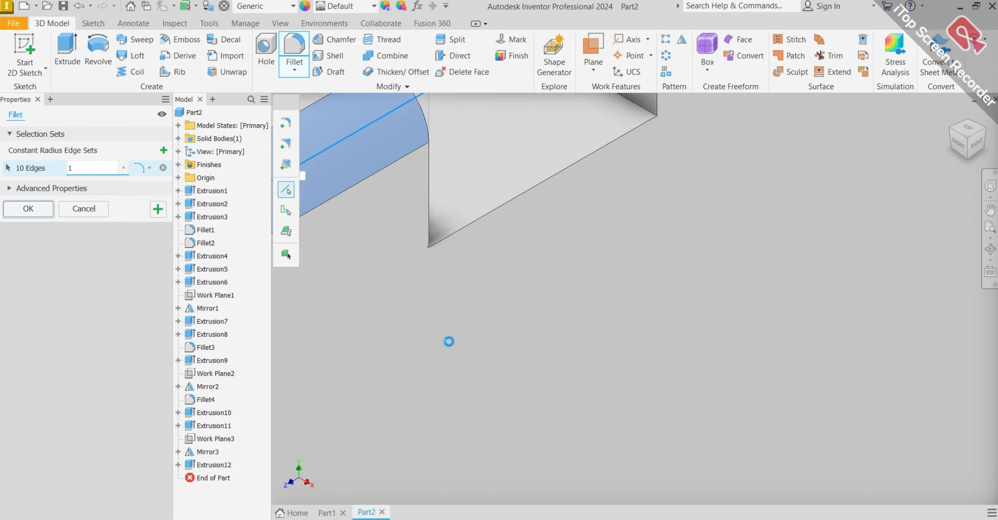
pyautogui.scroll(5, 446, 311)
pyautogui.keyDown('shift'); pyautogui.moveTo(479, 316); pyautogui.dragTo(634, 413, button='middle'); pyautogui.keyUp('shift')
pyautogui.scroll(-6, 645, 425)
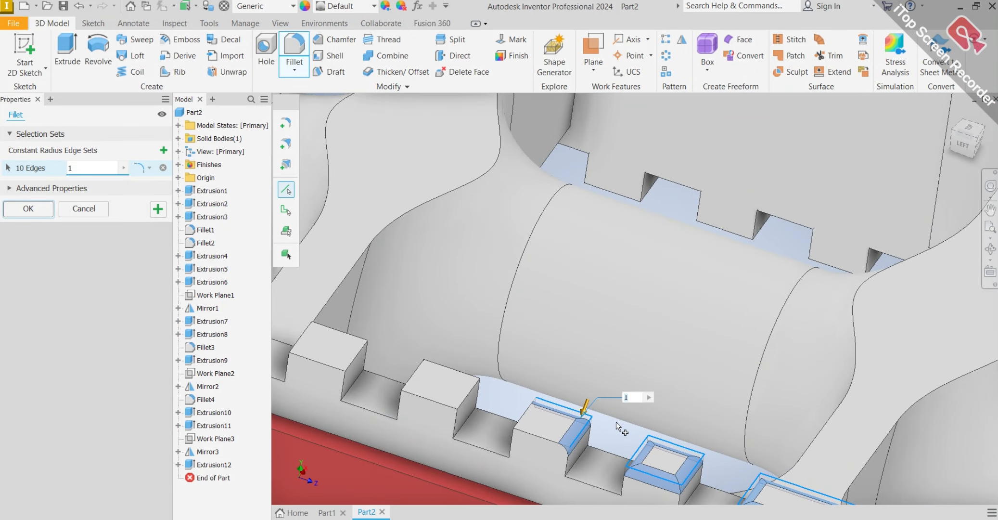
pyautogui.click(547, 439)
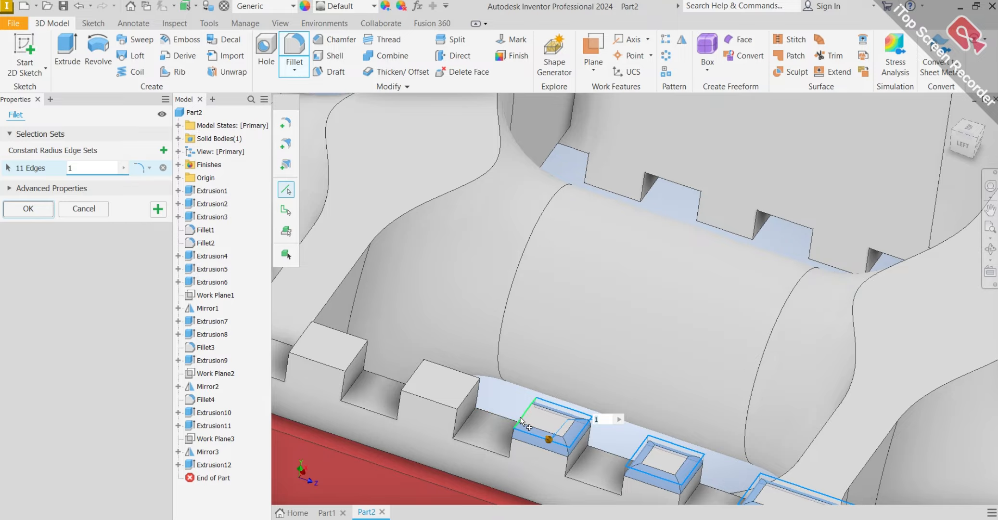
pyautogui.click(521, 421)
# Add the four top edges of the fourth tooth from the open-tube end on the same rim to the 1 mm fillet.
pyautogui.click(471, 393)
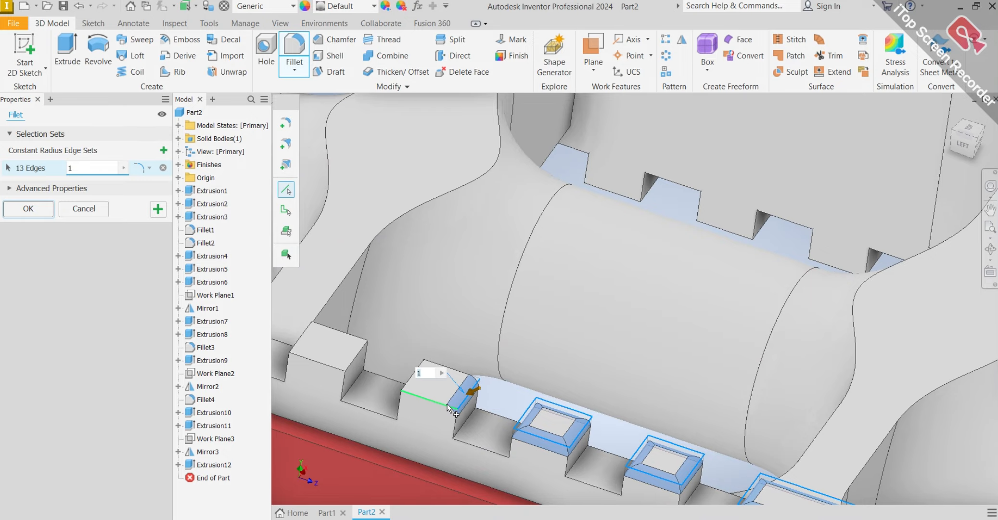
pyautogui.click(413, 391)
pyautogui.click(411, 377)
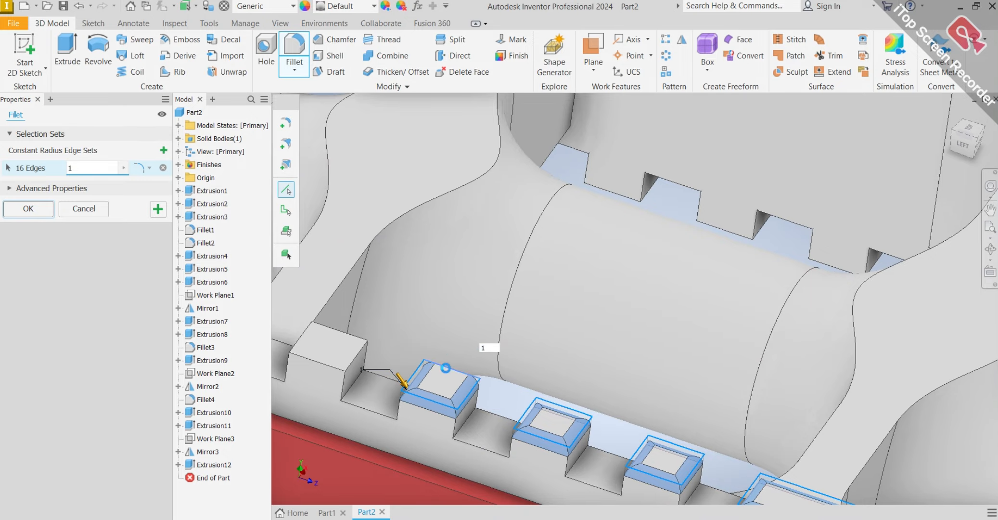
# Add the four top edges of the fifth tooth on the same rim to the 1 mm fillet.
pyautogui.scroll(-5, 424, 380)
pyautogui.scroll(4, 406, 371)
pyautogui.scroll(-2, 382, 361)
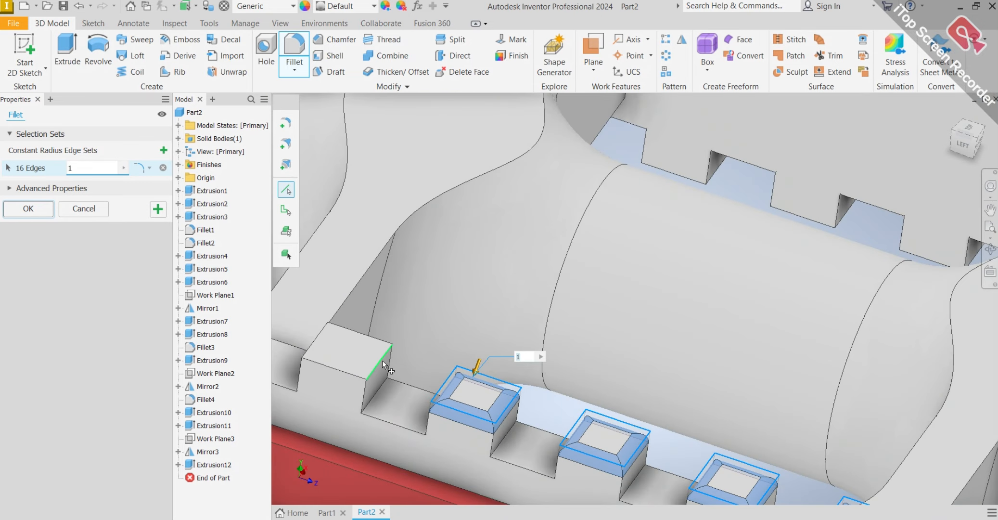
pyautogui.scroll(2, 382, 360)
pyautogui.moveTo(381, 361); pyautogui.dragTo(474, 381, button='middle')
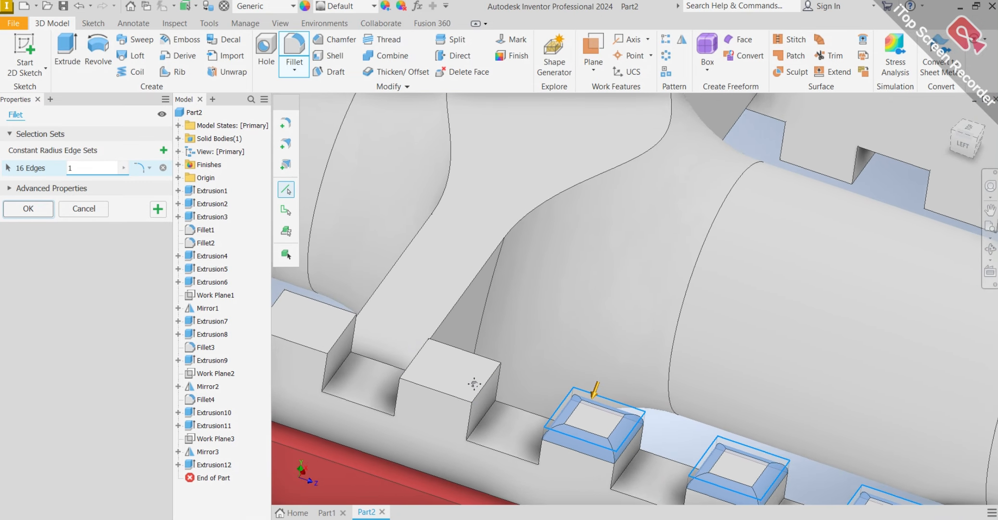
pyautogui.scroll(3, 474, 381)
pyautogui.click(435, 406)
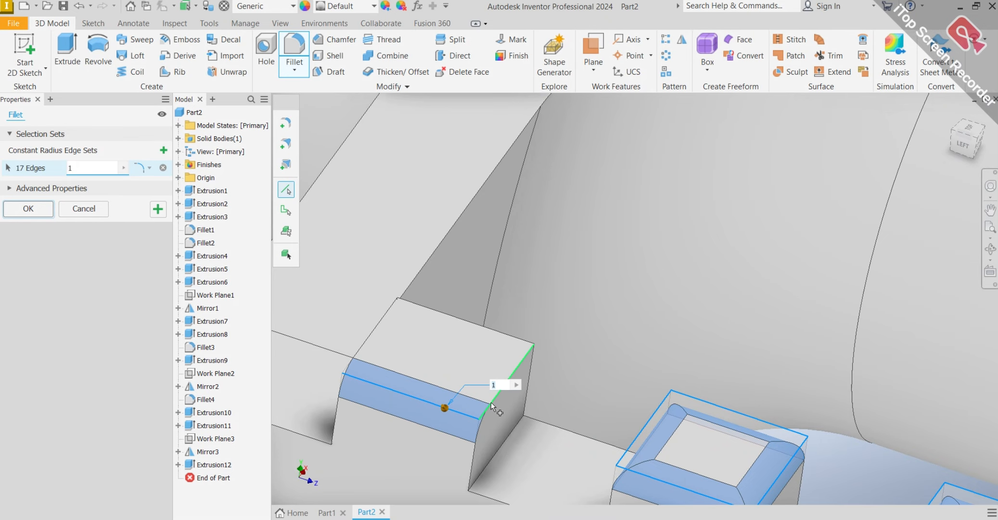
pyautogui.click(492, 401)
pyautogui.click(486, 329)
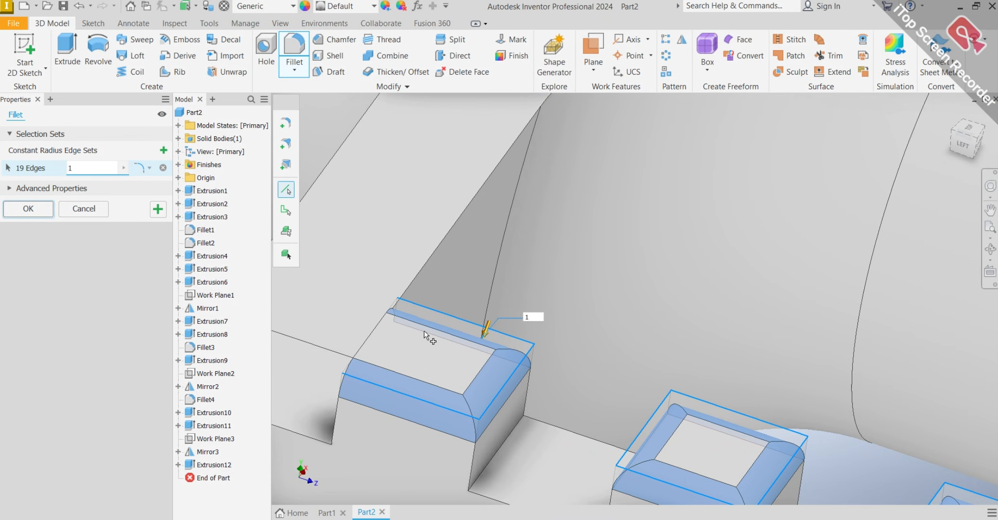
pyautogui.click(375, 332)
# Add the four top edges of the sixth tooth on the same rim to the 1 mm fillet.
pyautogui.scroll(-4, 399, 341)
pyautogui.scroll(-3, 409, 341)
pyautogui.keyDown('shift'); pyautogui.moveTo(409, 342); pyautogui.dragTo(461, 357, button='middle'); pyautogui.keyUp('shift')
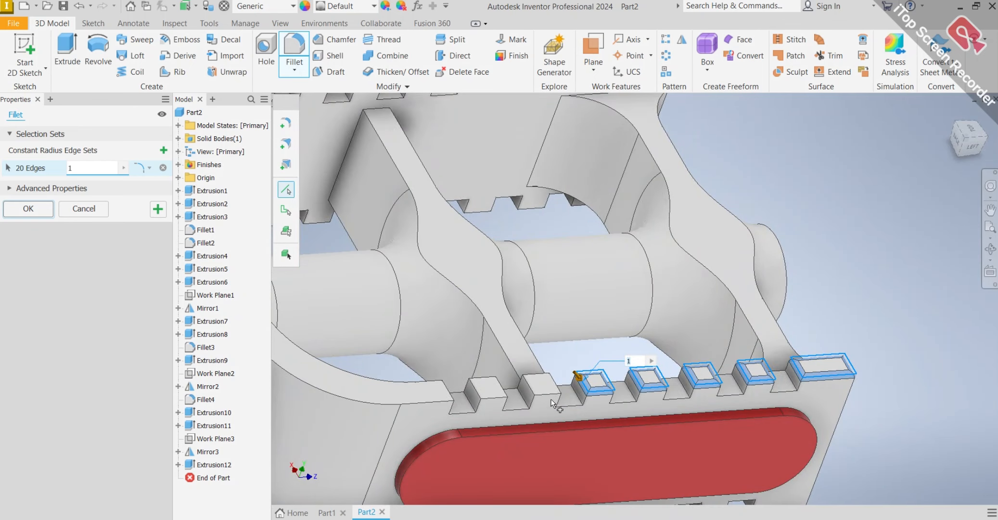
pyautogui.scroll(4, 551, 400)
pyautogui.click(464, 380)
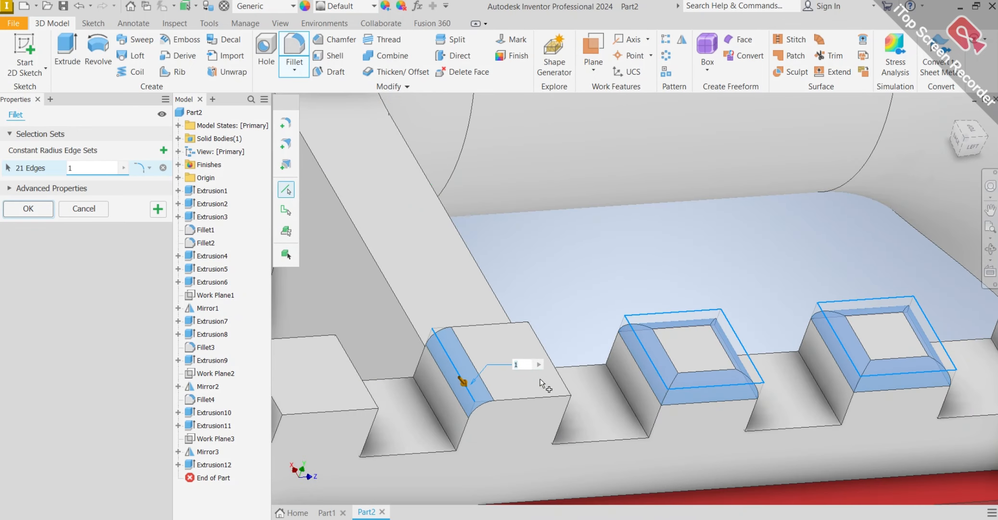
pyautogui.click(563, 383)
pyautogui.click(535, 395)
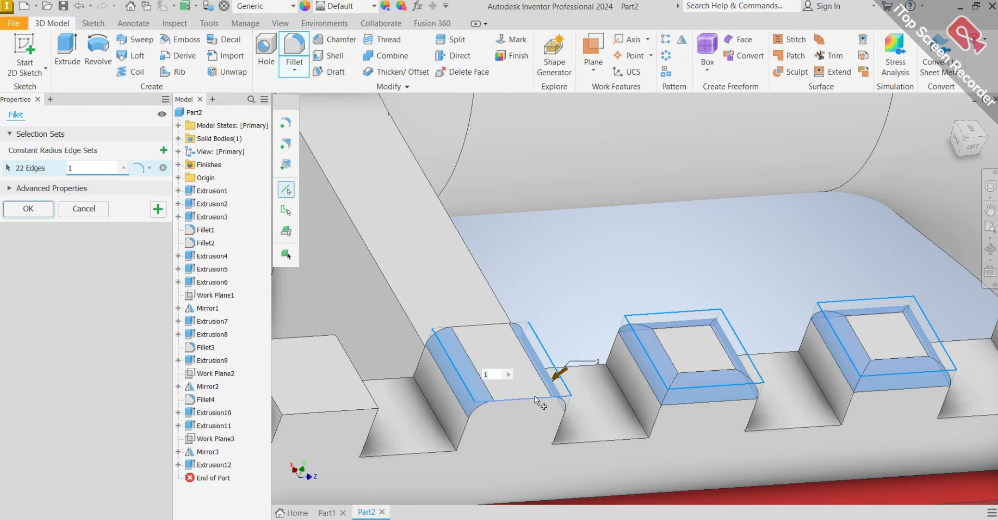
pyautogui.click(497, 326)
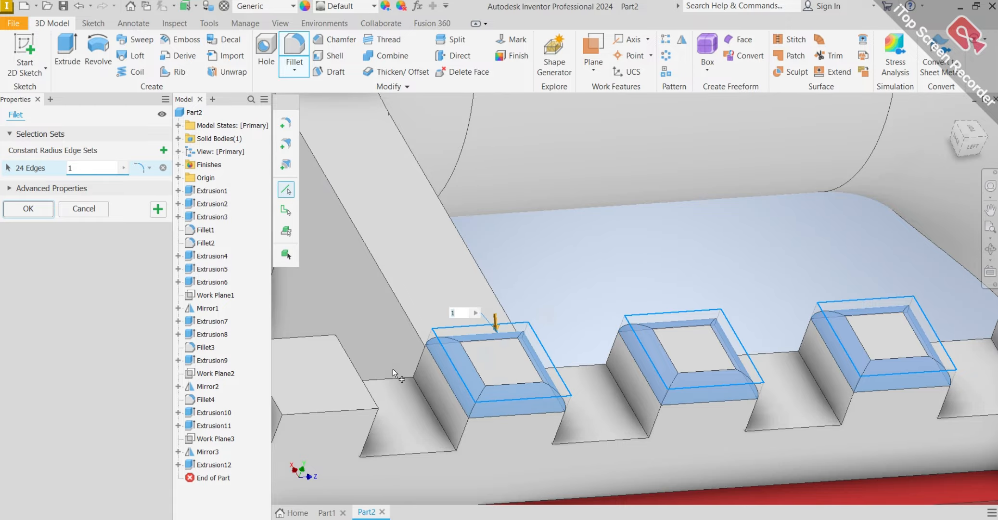
# Add the seventh tooth's four top edges and the notch-side top edge of the adjacent curved rim section to the 1 mm fillet.
pyautogui.scroll(-4, 393, 369)
pyautogui.moveTo(393, 369)
pyautogui.keyDown('shift'); pyautogui.mouseDown(button='middle')
pyautogui.moveTo(428, 353)
pyautogui.moveTo(398, 377)
pyautogui.mouseUp(button='middle'); pyautogui.keyUp('shift')
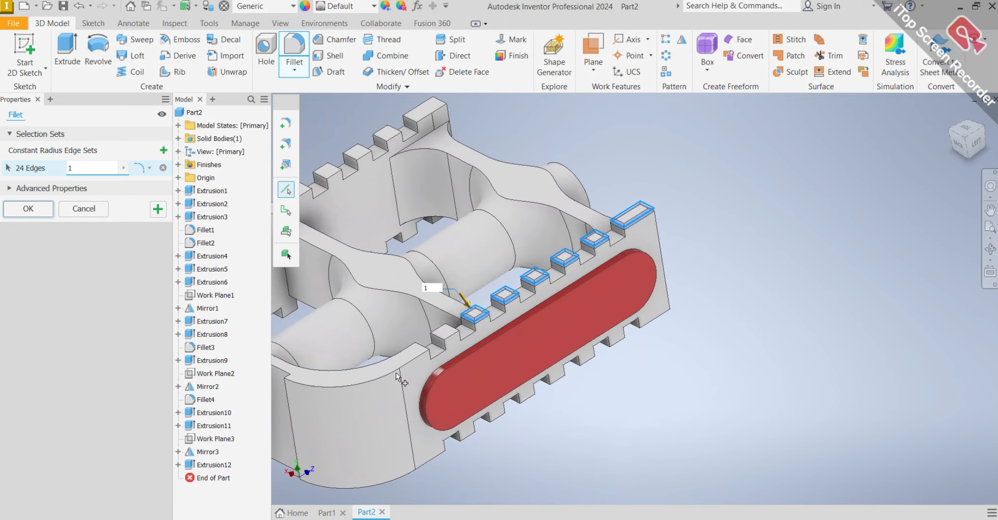
pyautogui.scroll(5, 443, 329)
pyautogui.click(443, 329)
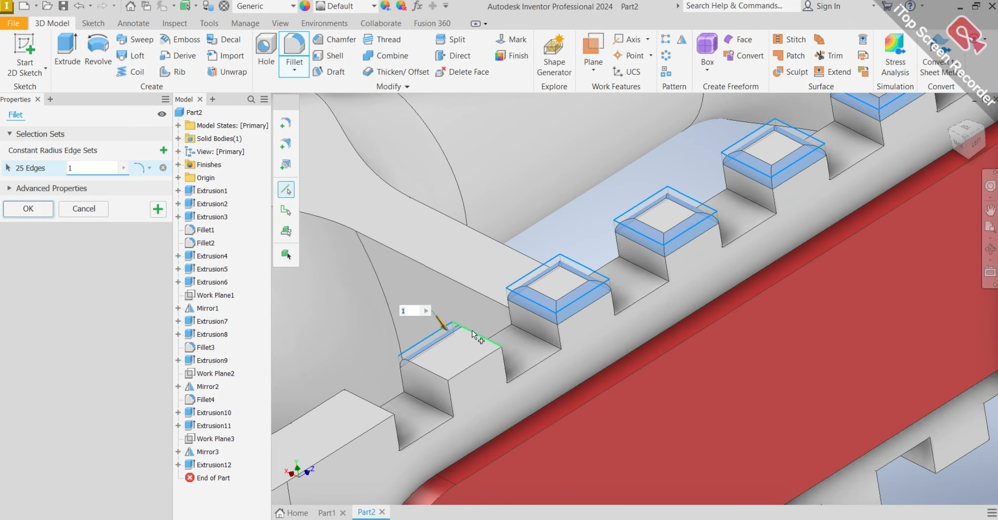
pyautogui.click(476, 337)
pyautogui.click(464, 371)
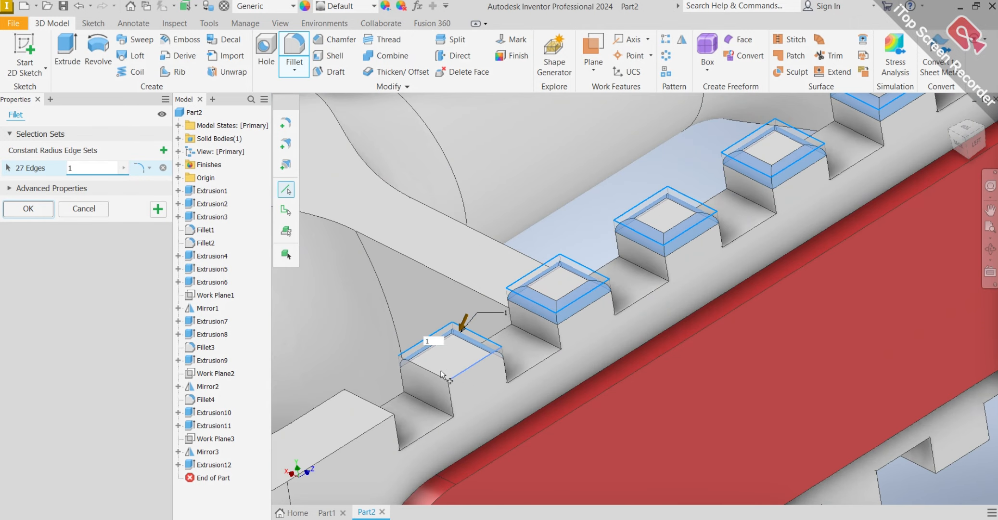
pyautogui.click(375, 409)
# Add the four top edges of the opposite rim's tooth nearest the curved rim section to the 1 mm fillet.
pyautogui.scroll(-5, 373, 406)
pyautogui.scroll(-6, 361, 416)
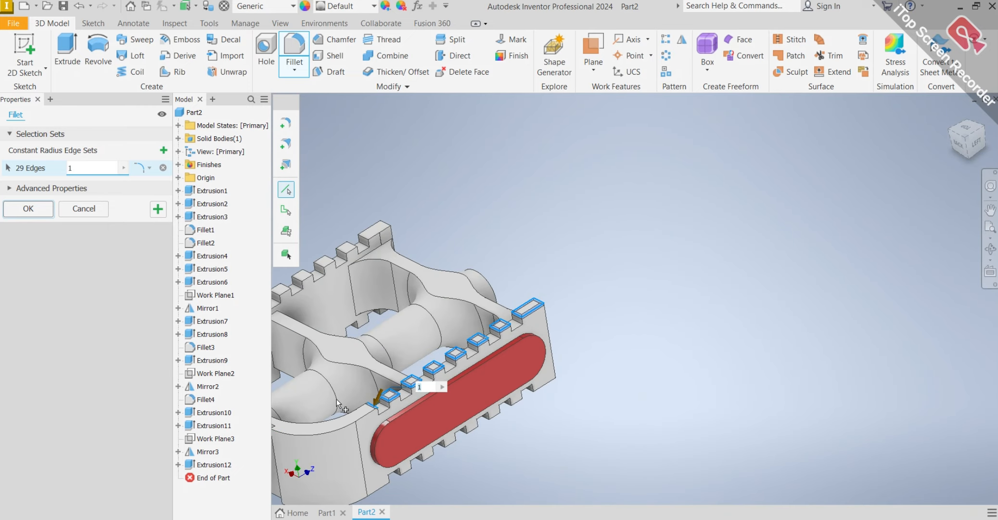
pyautogui.scroll(10, 380, 416)
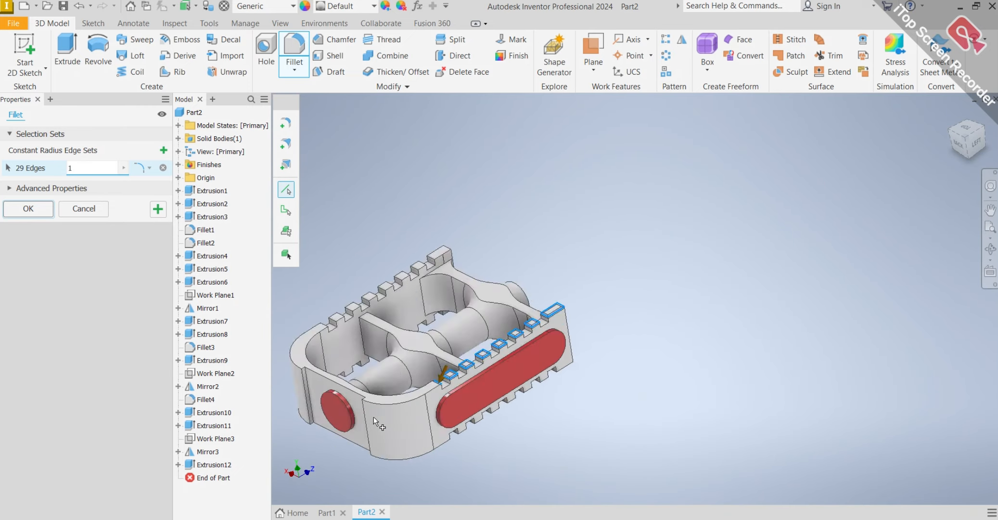
pyautogui.moveTo(511, 410)
pyautogui.keyDown('shift'); pyautogui.mouseDown(button='middle')
pyautogui.moveTo(390, 240)
pyautogui.moveTo(401, 244)
pyautogui.mouseUp(button='middle'); pyautogui.keyUp('shift')
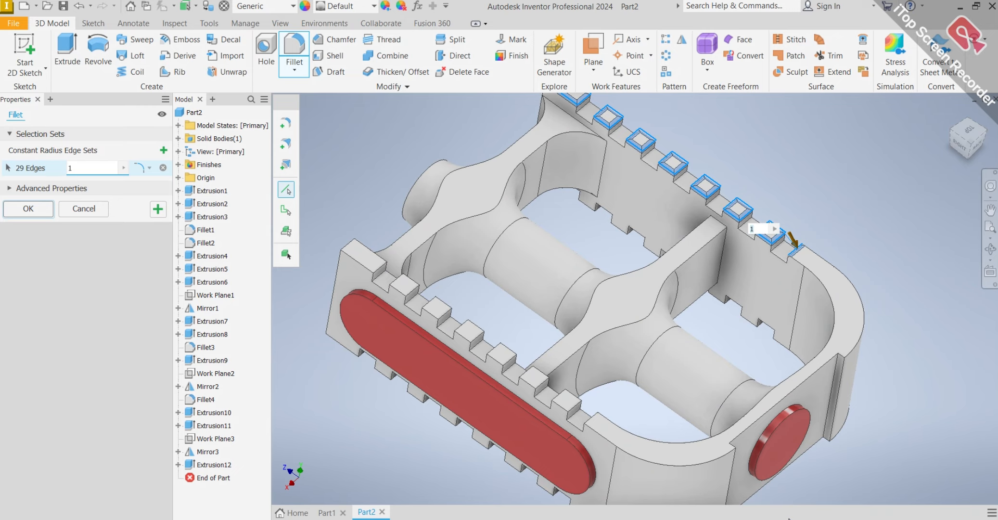
pyautogui.scroll(6, 578, 406)
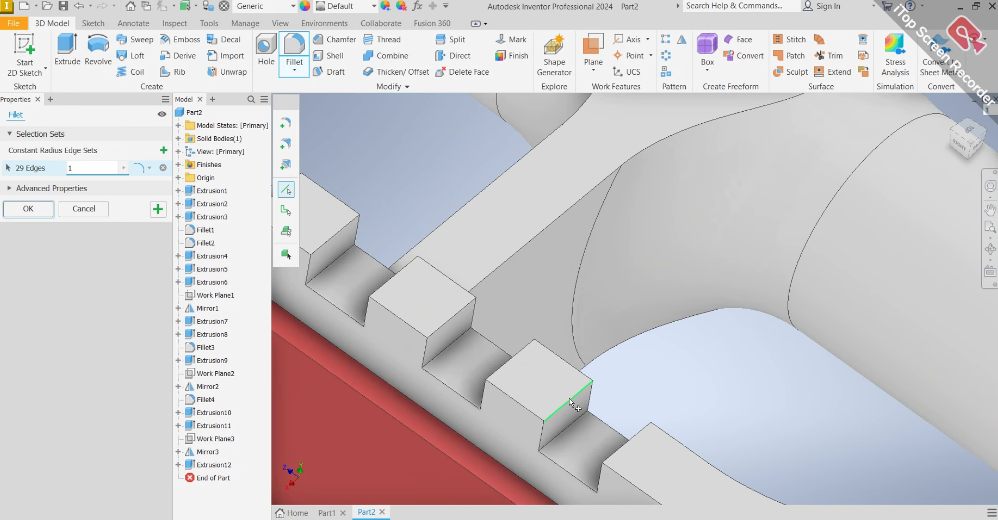
pyautogui.click(530, 409)
pyautogui.click(519, 407)
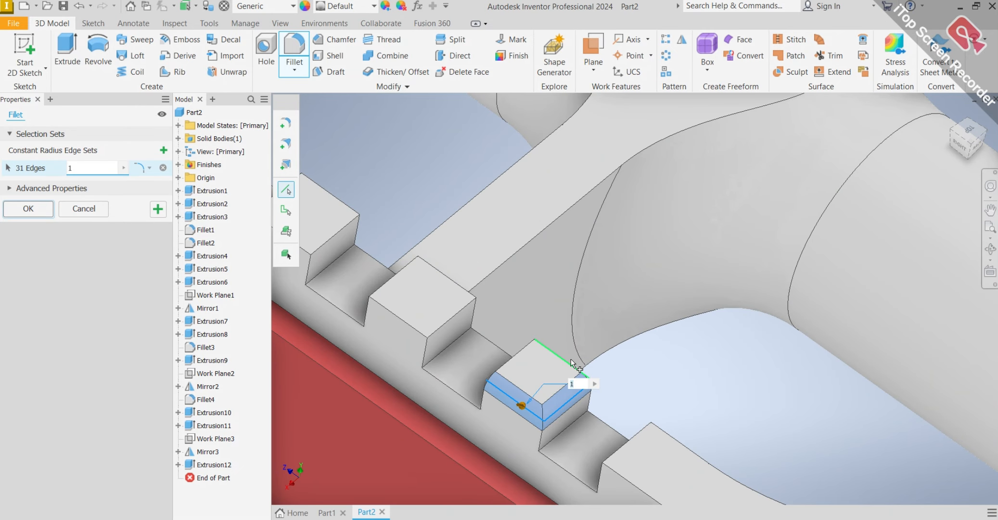
pyautogui.click(569, 368)
pyautogui.click(519, 360)
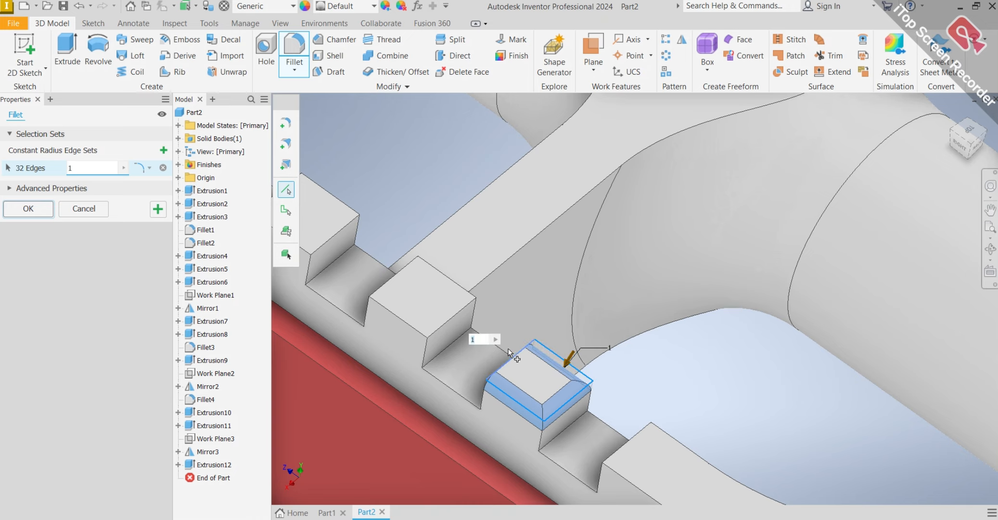
# Add the four top edges of the second tooth from the curved end on the opposite rim to the 1 mm fillet.
pyautogui.click(461, 319)
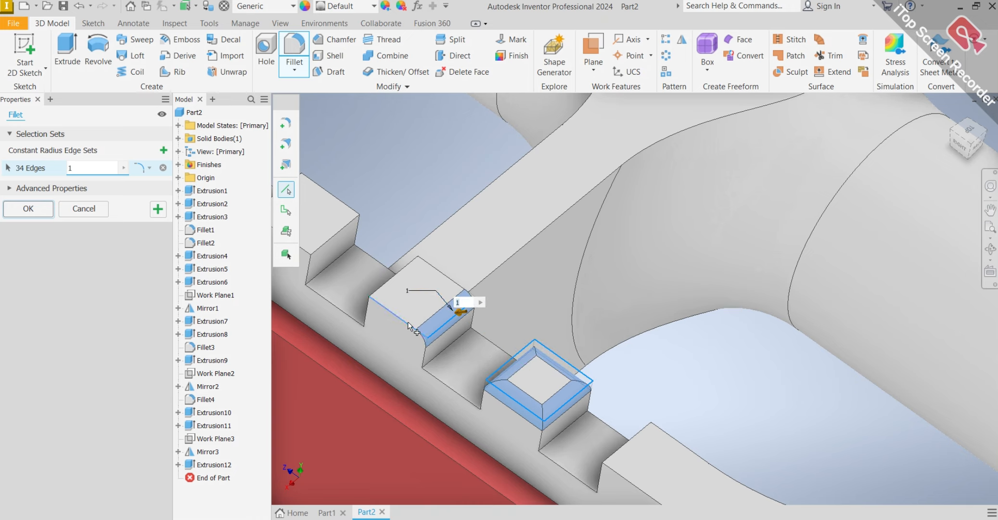
pyautogui.click(397, 317)
pyautogui.click(458, 289)
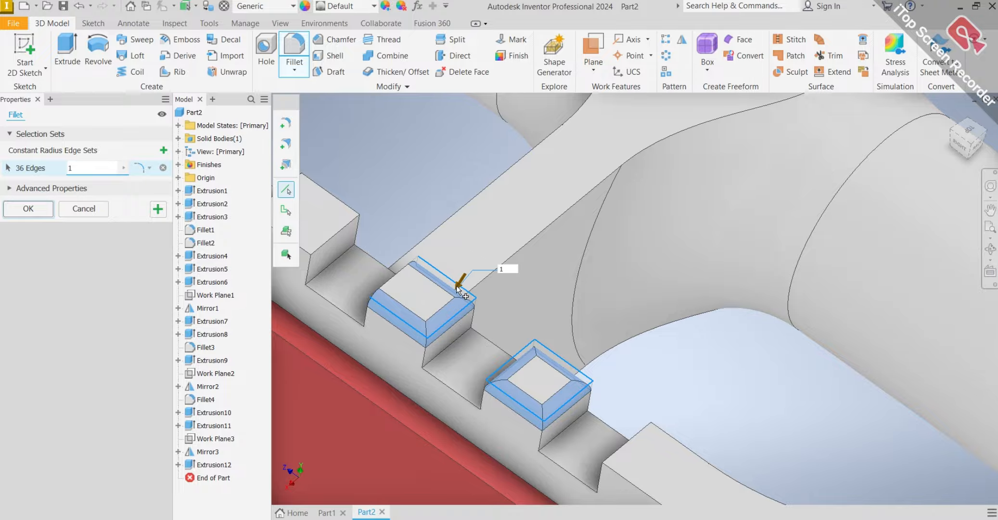
pyautogui.keyDown('shift'); pyautogui.moveTo(451, 288); pyautogui.dragTo(415, 304, button='middle'); pyautogui.keyUp('shift')
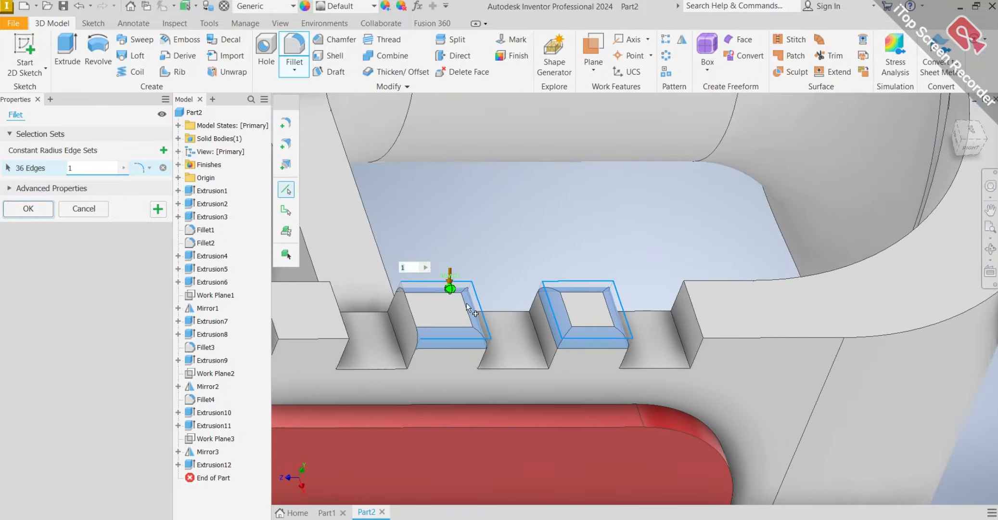
pyautogui.click(411, 307)
# Add the four top edges of the third tooth from the curved end on that rim to the 1 mm fillet.
pyautogui.scroll(4, 437, 309)
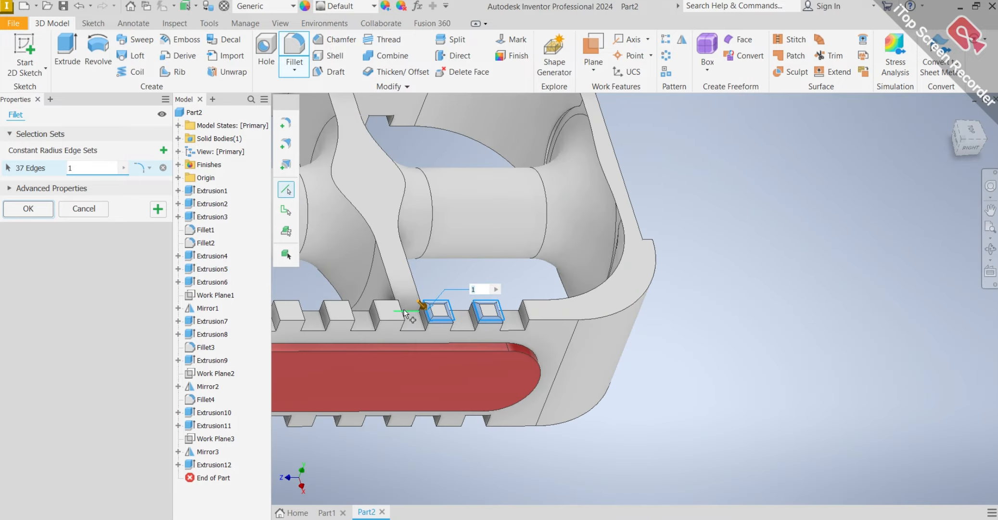
pyautogui.scroll(-5, 397, 311)
pyautogui.click(415, 322)
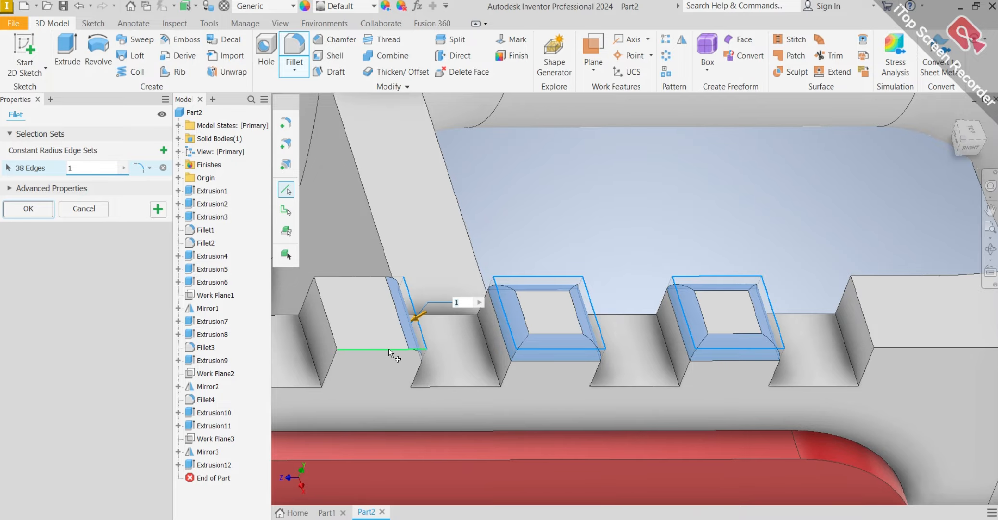
pyautogui.click(388, 348)
pyautogui.click(332, 328)
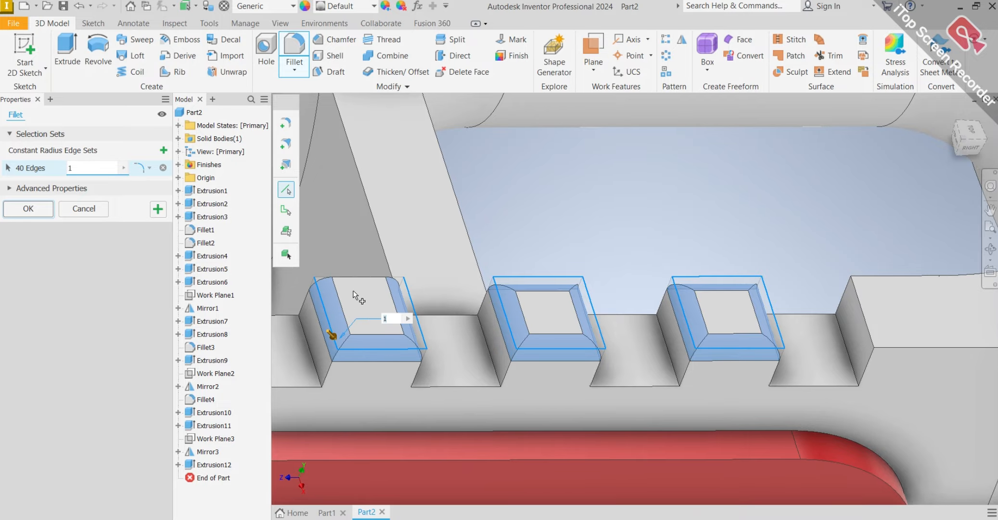
pyautogui.click(360, 279)
# Add the four top edges of the fourth tooth from the curved end on that rim to the 1 mm fillet.
pyautogui.scroll(5, 364, 287)
pyautogui.keyDown('shift'); pyautogui.moveTo(369, 302); pyautogui.dragTo(505, 239, button='middle'); pyautogui.keyUp('shift')
pyautogui.scroll(-4, 504, 239)
pyautogui.scroll(2, 413, 247)
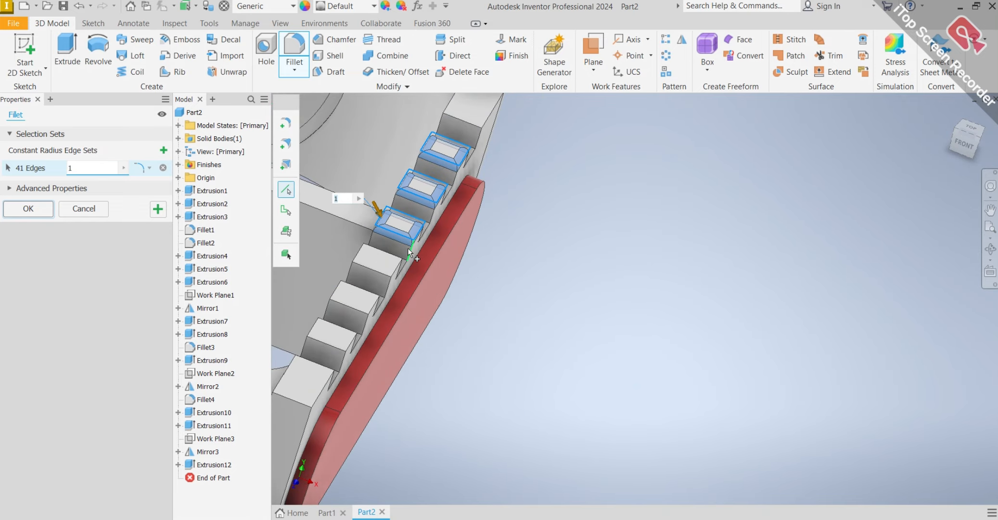
pyautogui.moveTo(408, 247)
pyautogui.keyDown('shift'); pyautogui.mouseDown(button='middle')
pyautogui.moveTo(386, 245)
pyautogui.moveTo(482, 257)
pyautogui.moveTo(442, 258)
pyautogui.mouseUp(button='middle'); pyautogui.keyUp('shift')
pyautogui.scroll(-3, 422, 253)
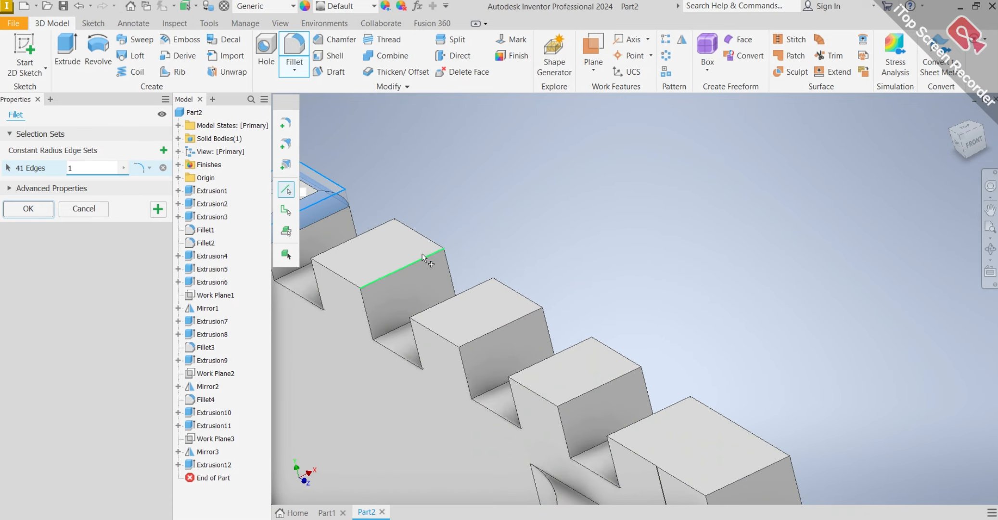
pyautogui.click(416, 262)
pyautogui.click(428, 238)
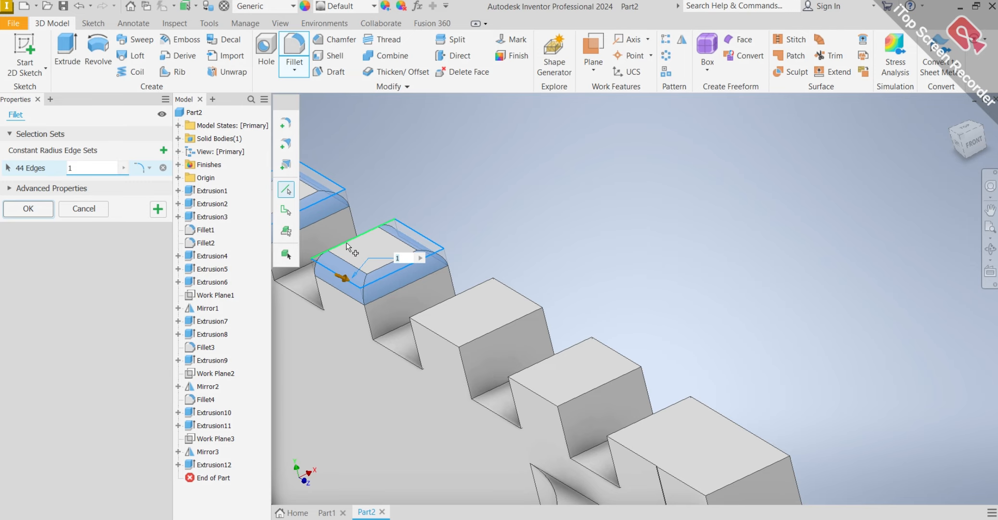
# Add the four top edges of the fifth tooth from the curved end on that rim to the 1 mm fillet.
pyautogui.click(463, 341)
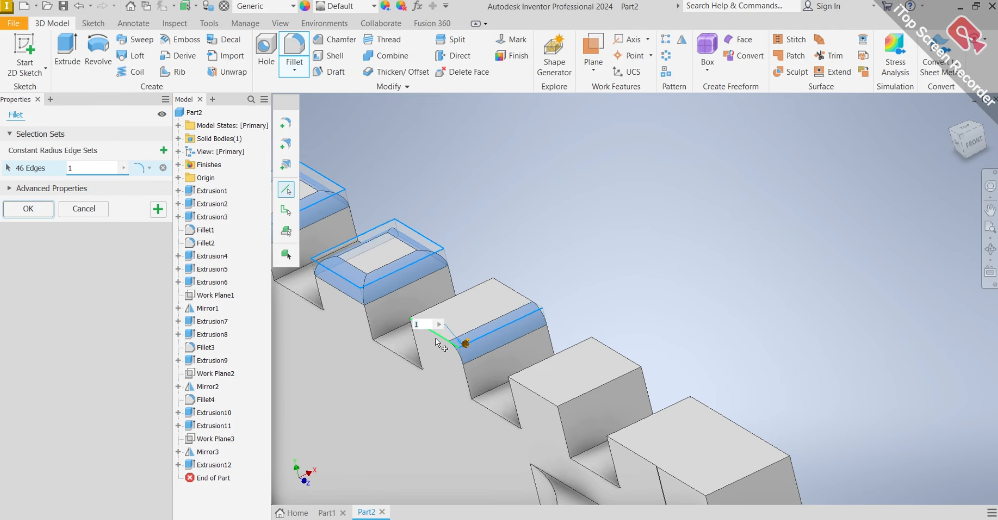
pyautogui.click(437, 333)
pyautogui.click(517, 298)
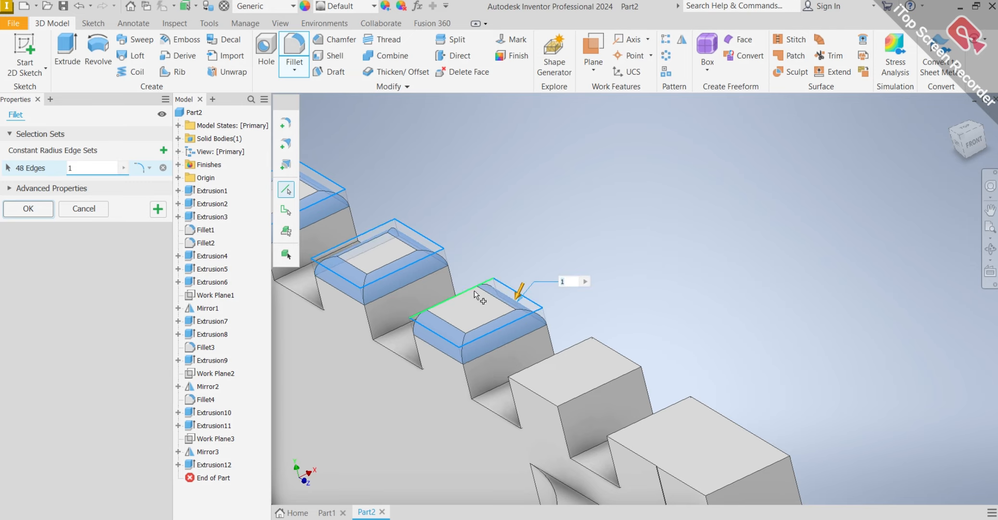
pyautogui.click(473, 291)
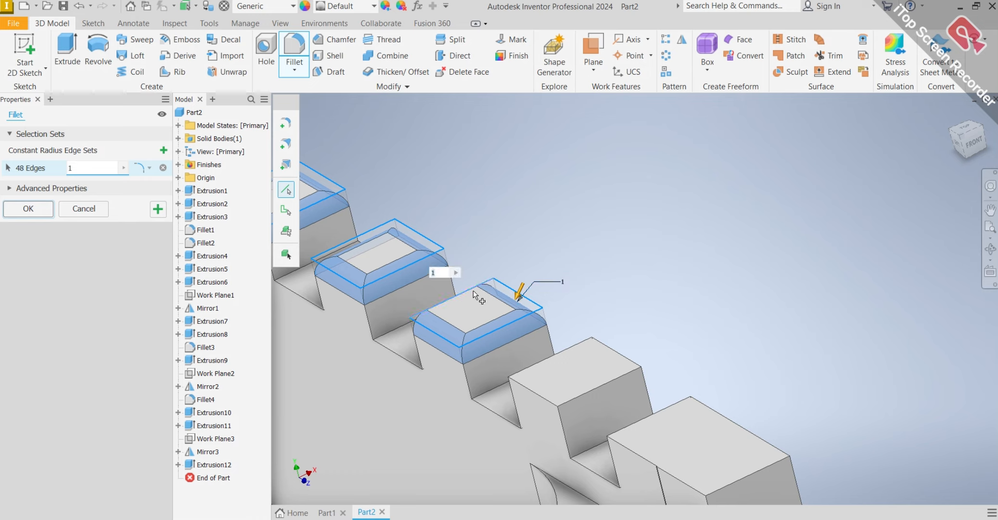
# Add the four top edges of the sixth tooth, beside the longer corner tooth, to the 1 mm fillet.
pyautogui.click(547, 356)
pyautogui.click(542, 401)
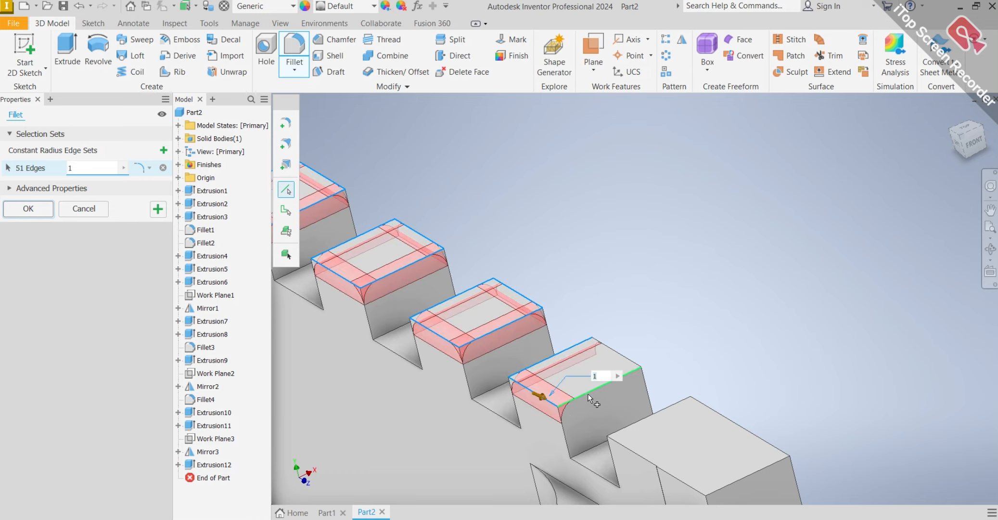
pyautogui.click(588, 393)
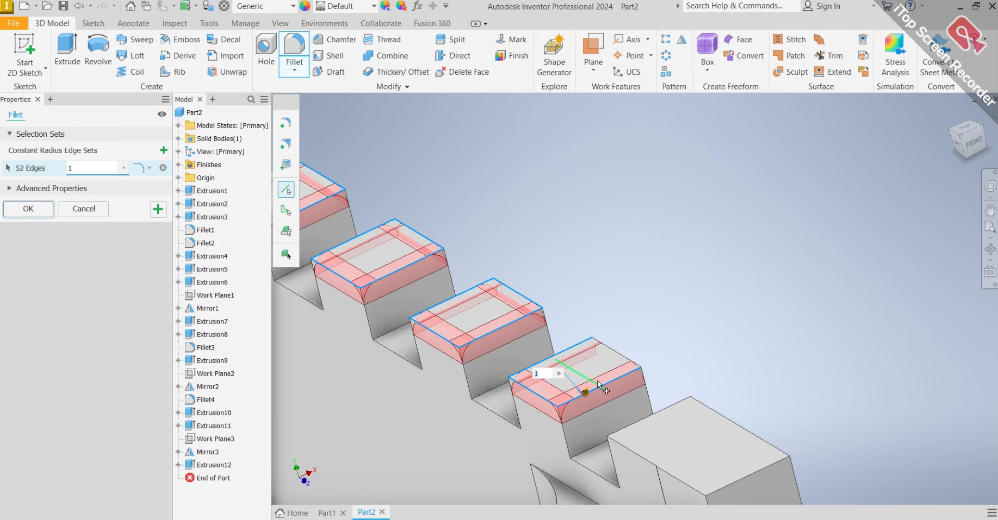
pyautogui.click(615, 352)
pyautogui.scroll(5, 614, 354)
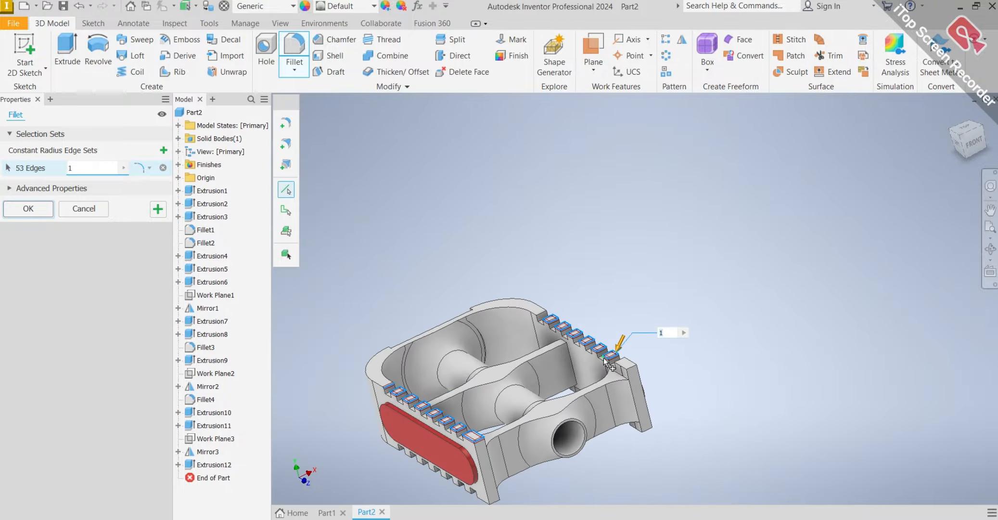
pyautogui.keyDown('shift'); pyautogui.moveTo(606, 361); pyautogui.dragTo(533, 403, button='middle'); pyautogui.keyUp('shift')
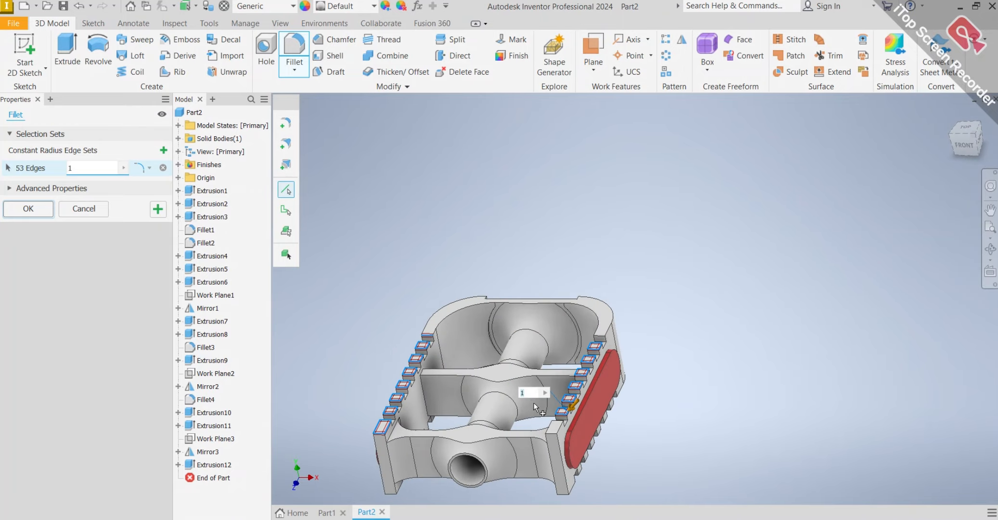
# Add the remaining top edges of the longer corner tooth to the 1 mm fillet.
pyautogui.scroll(-5, 539, 409)
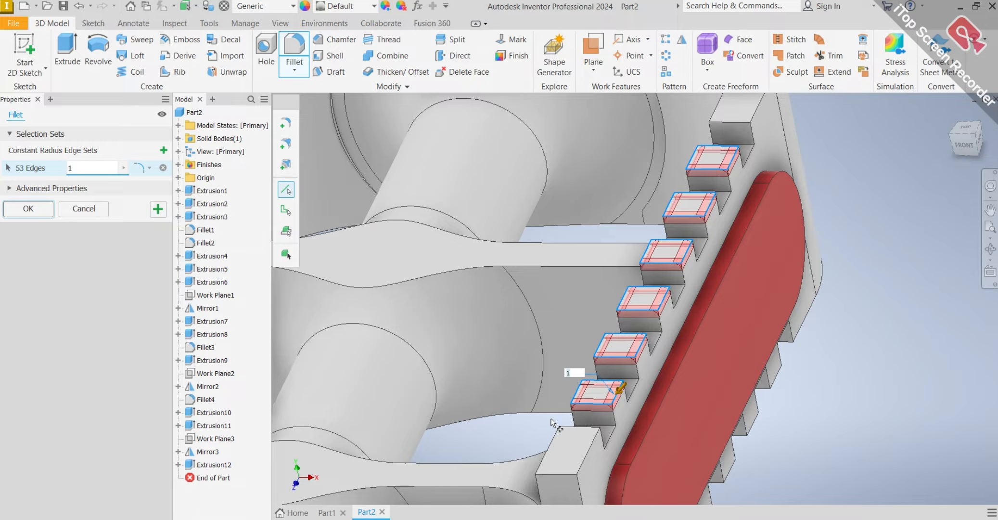
pyautogui.click(593, 442)
pyautogui.click(555, 470)
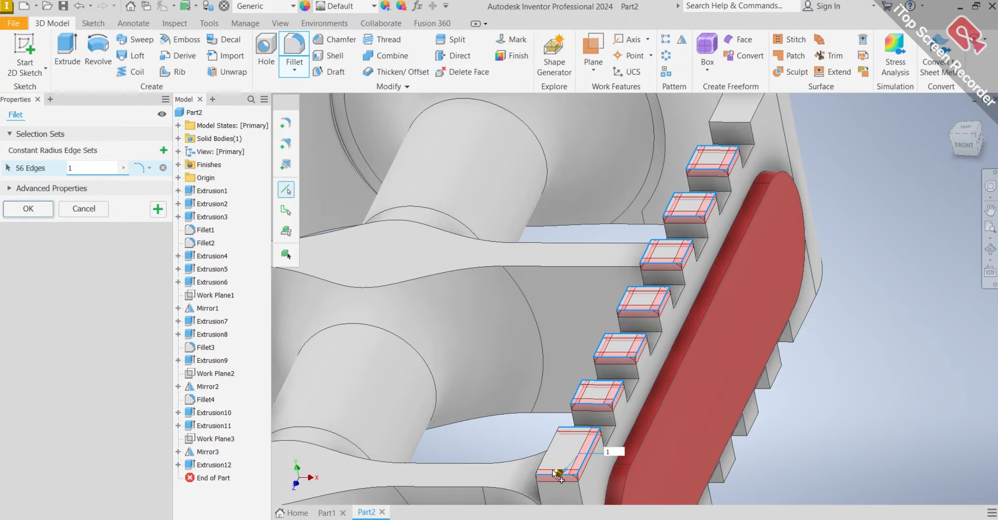
pyautogui.keyDown('shift'); pyautogui.moveTo(384, 348); pyautogui.dragTo(619, 438, button='middle'); pyautogui.keyUp('shift')
pyautogui.scroll(-3, 832, 338)
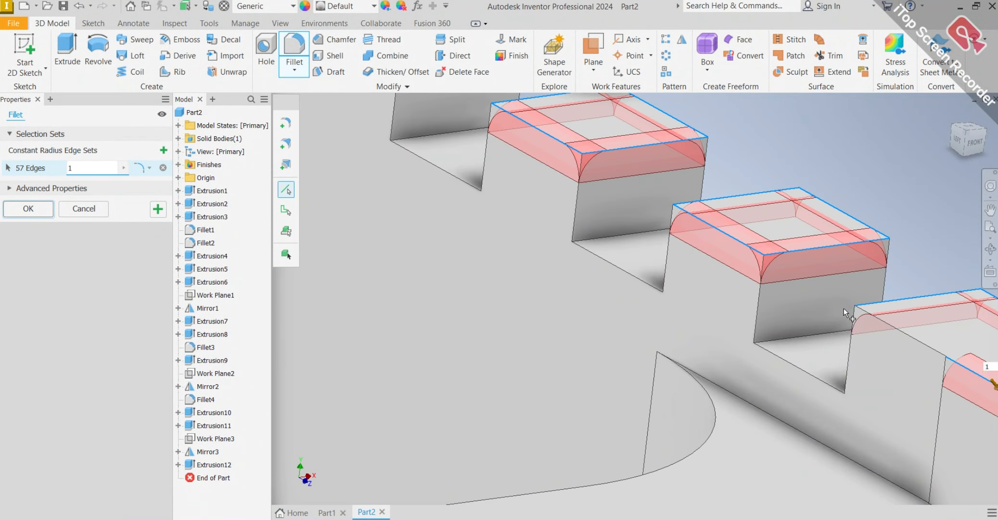
pyautogui.click(891, 326)
# Create the 1 mm fillet on the selected rim tooth edges, accepting the successful blends.
pyautogui.scroll(5, 891, 325)
pyautogui.keyDown('shift'); pyautogui.moveTo(890, 325); pyautogui.dragTo(794, 331, button='middle'); pyautogui.keyUp('shift')
pyautogui.press('Return')
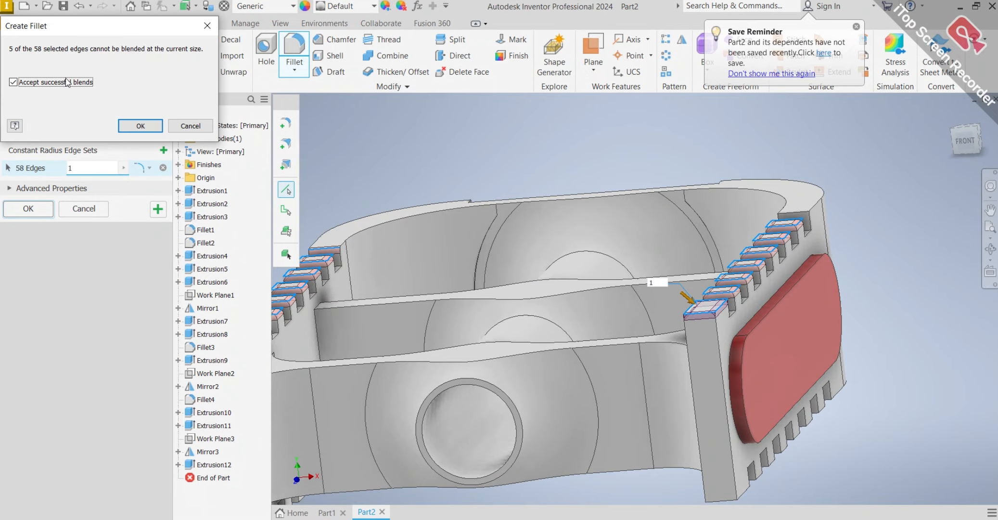
pyautogui.click(140, 126)
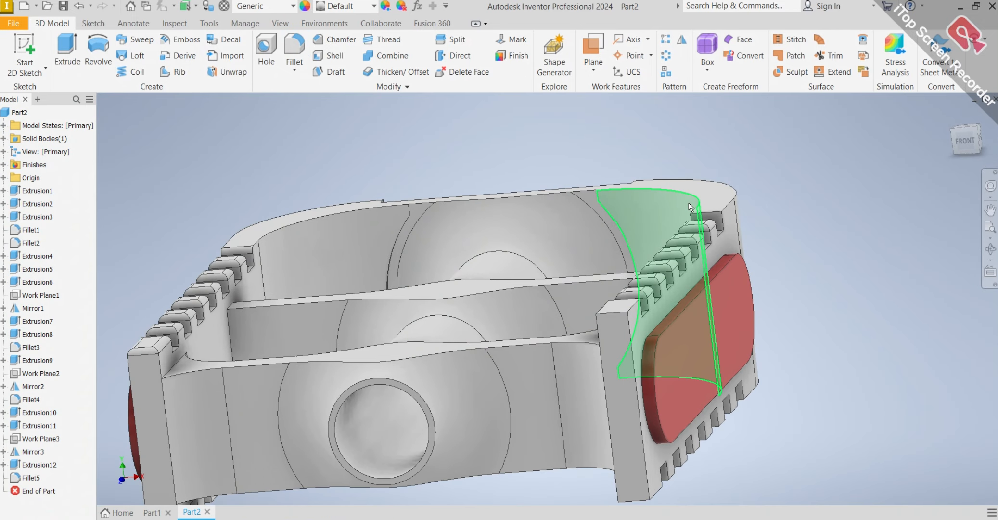
# Inspect the rounded teeth on both rims of the pedal from several angles.
pyautogui.moveTo(586, 201)
pyautogui.keyDown('shift'); pyautogui.mouseDown(button='middle')
pyautogui.moveTo(637, 283)
pyautogui.moveTo(602, 258)
pyautogui.moveTo(602, 273)
pyautogui.mouseUp(button='middle'); pyautogui.keyUp('shift')
pyautogui.scroll(-3, 638, 203)
pyautogui.keyDown('shift'); pyautogui.moveTo(638, 202); pyautogui.dragTo(578, 270, button='middle'); pyautogui.keyUp('shift')
pyautogui.scroll(6, 626, 191)
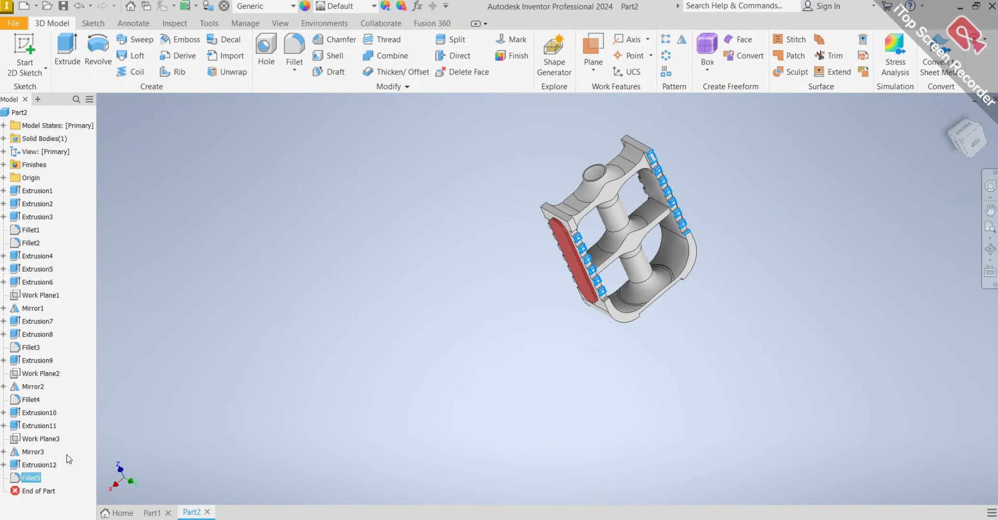
pyautogui.scroll(-3, 641, 240)
pyautogui.moveTo(640, 238); pyautogui.dragTo(614, 264, button='middle')
pyautogui.scroll(-3, 552, 208)
pyautogui.scroll(5, 553, 208)
pyautogui.scroll(-3, 656, 242)
pyautogui.scroll(-3, 656, 241)
pyautogui.scroll(5, 677, 267)
pyautogui.scroll(-5, 666, 248)
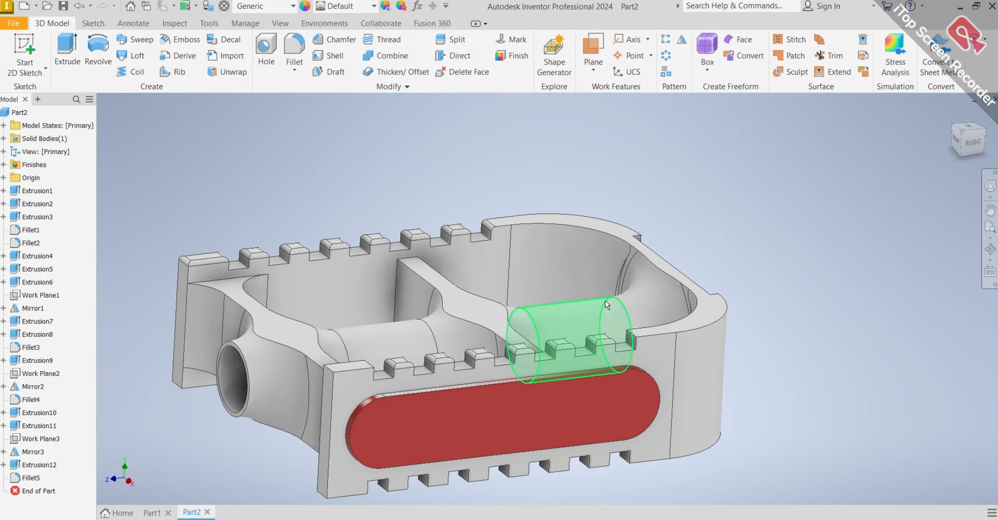
pyautogui.moveTo(591, 319)
pyautogui.keyDown('shift'); pyautogui.mouseDown(button='middle')
pyautogui.moveTo(574, 312)
pyautogui.moveTo(614, 294)
pyautogui.moveTo(757, 292)
pyautogui.moveTo(631, 292)
pyautogui.moveTo(610, 311)
pyautogui.mouseUp(button='middle'); pyautogui.keyUp('shift')
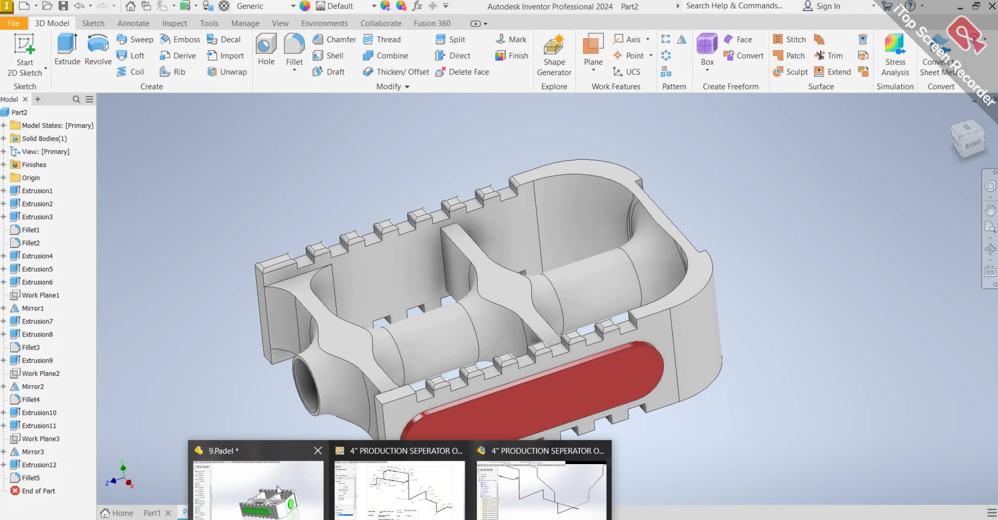
# Switch to the 9.Padel model in SOLIDWORKS and examine the reference pedal from another angle.
pyautogui.click(278, 490)
pyautogui.moveTo(449, 356); pyautogui.dragTo(485, 375, button='middle')
# Return to Part2 in Inventor, check the pedal's side pads and end cap, and restore the home view.
pyautogui.click(400, 519)
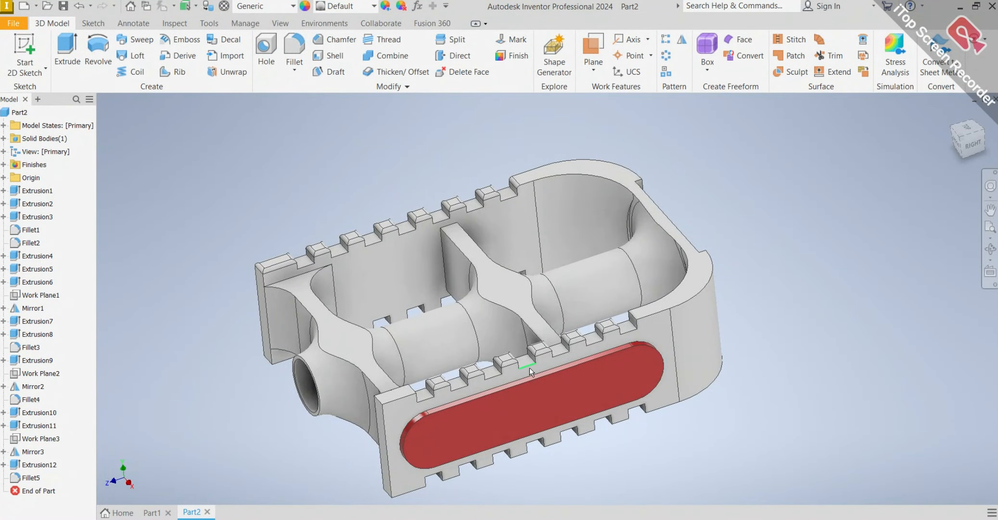
pyautogui.keyDown('shift'); pyautogui.moveTo(529, 367); pyautogui.dragTo(391, 287, button='middle'); pyautogui.keyUp('shift')
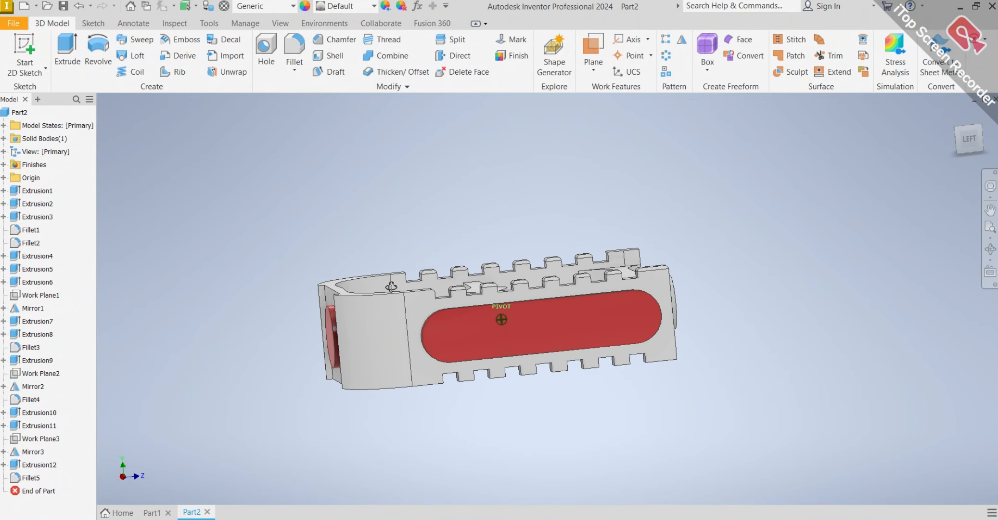
pyautogui.click(953, 114)
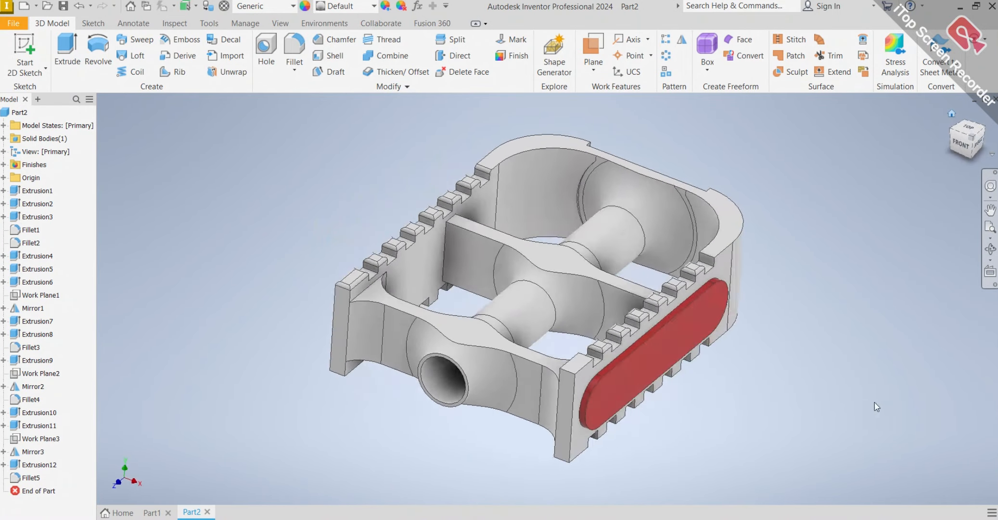